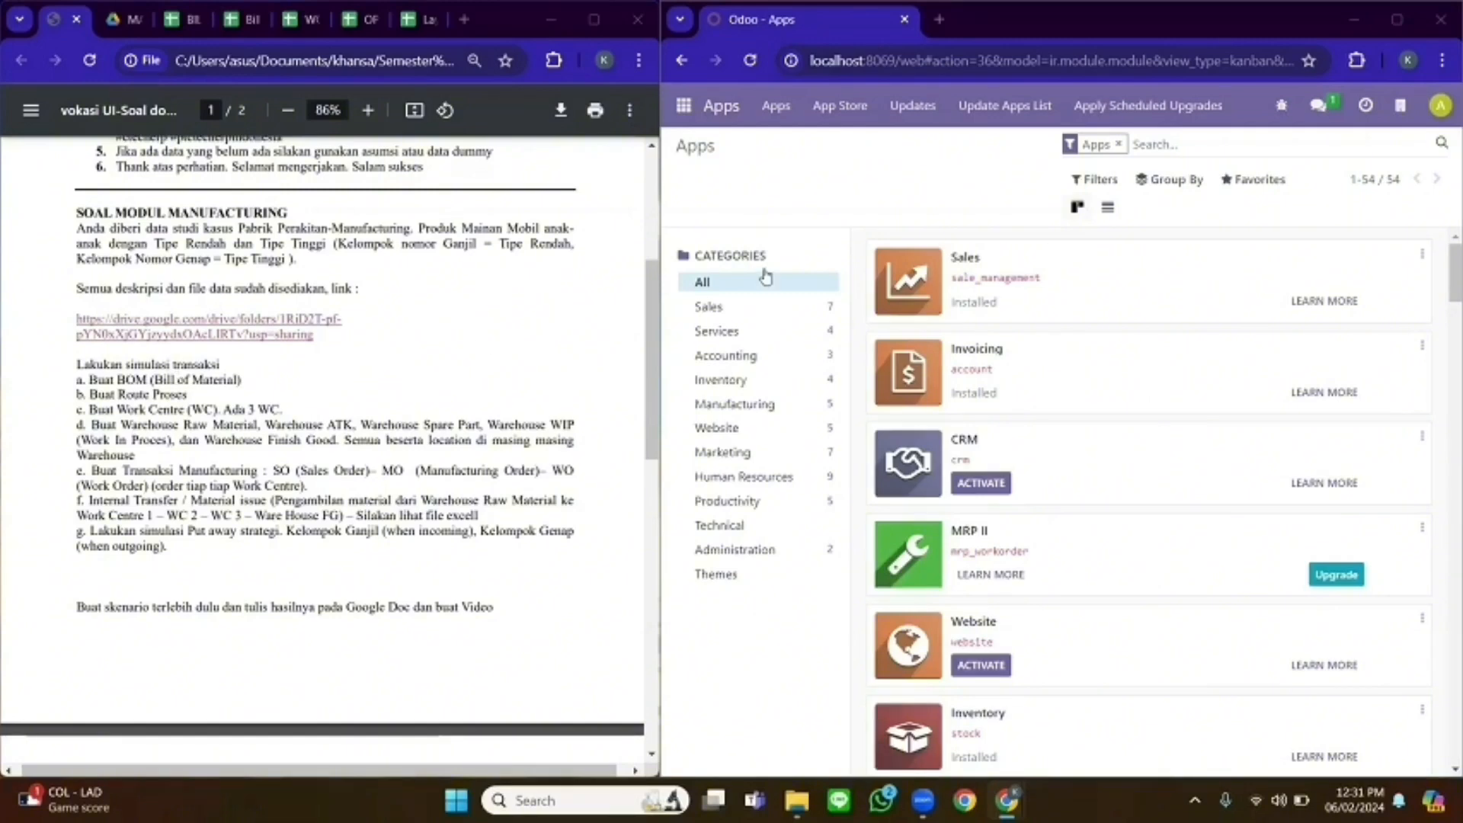
# - Open the Users list under Settings > Users & Companies
pyautogui.click(684, 105)
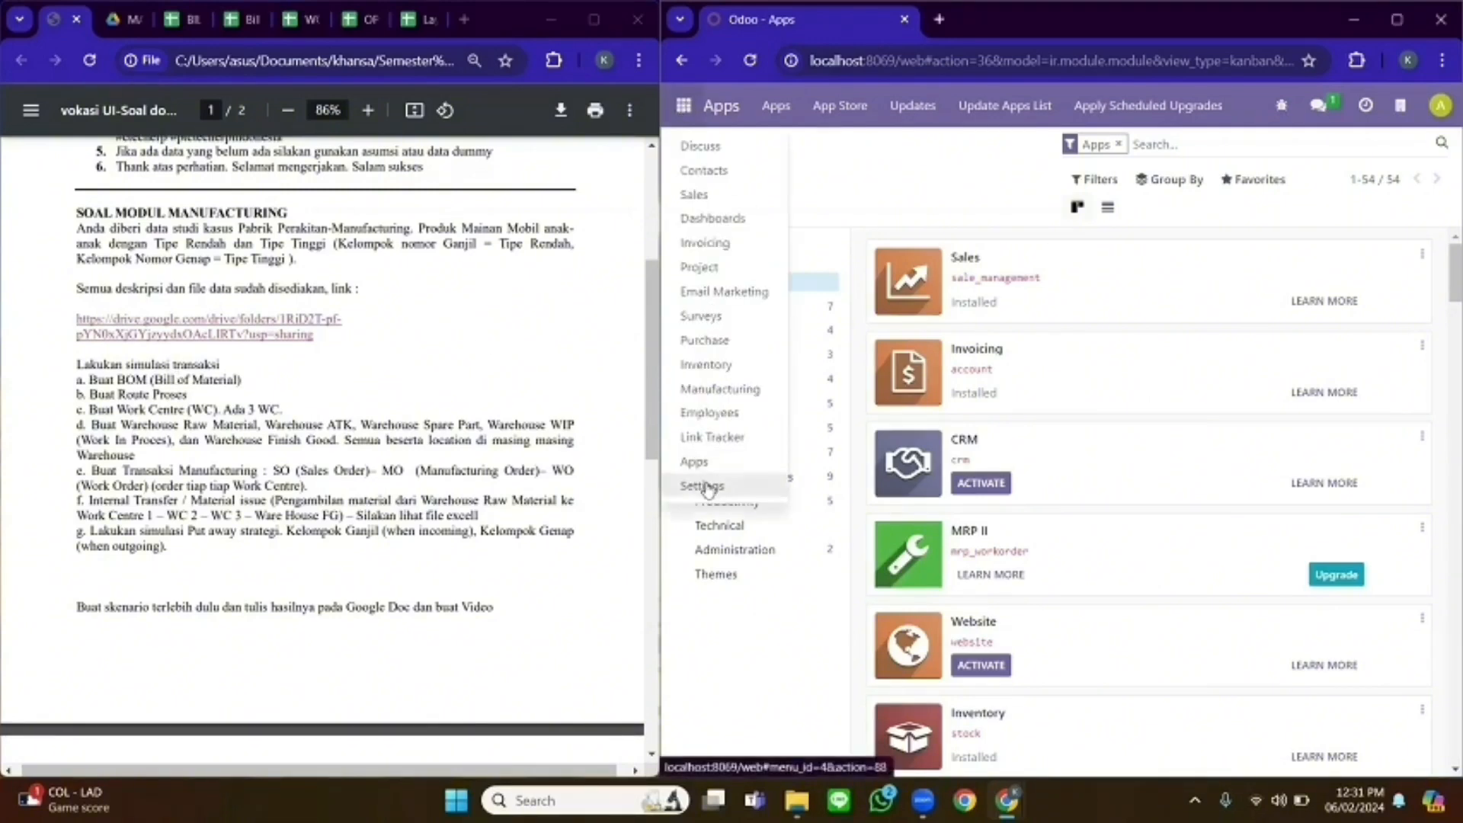
pyautogui.click(717, 485)
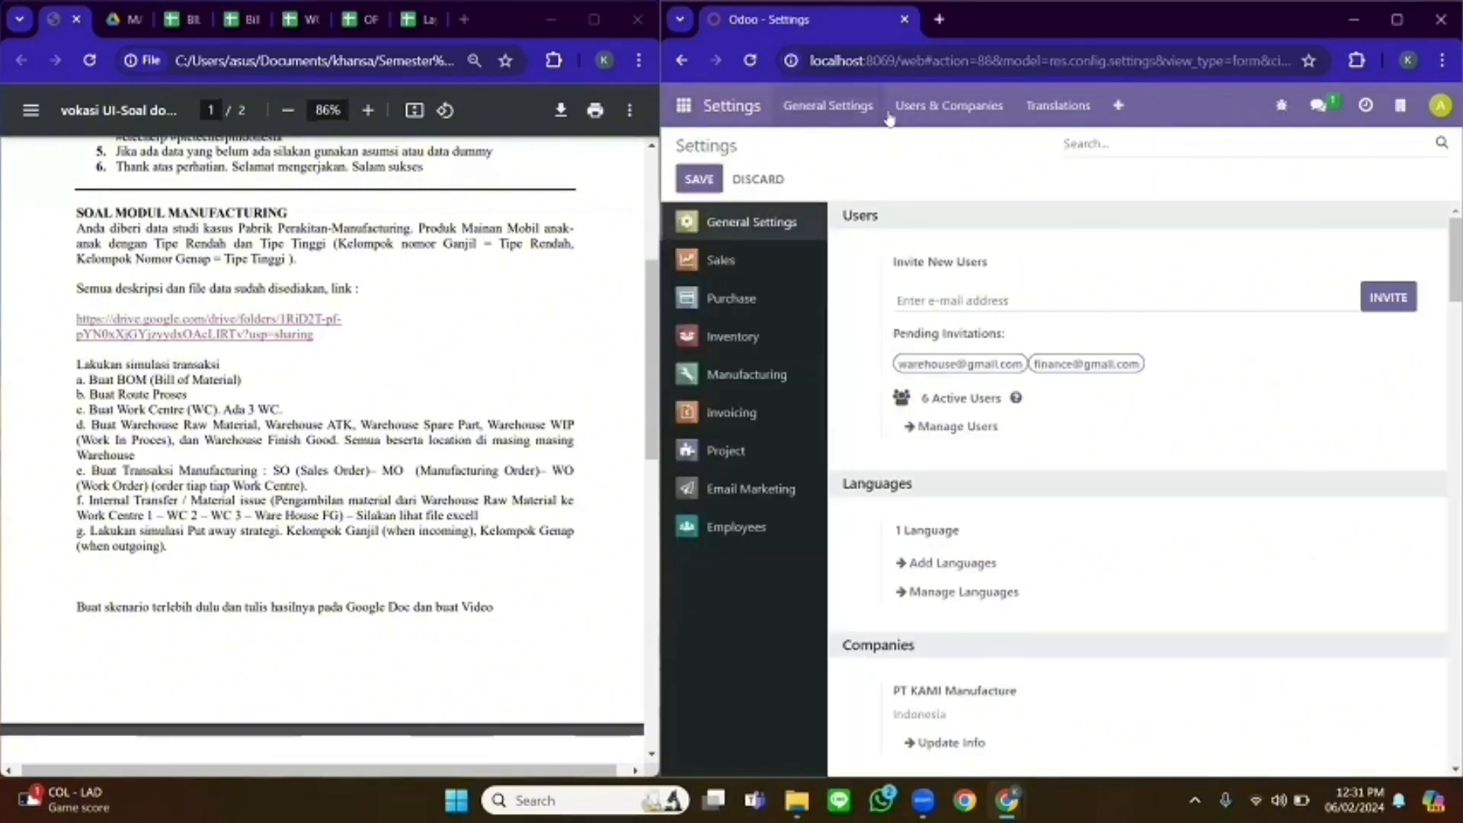
pyautogui.click(958, 109)
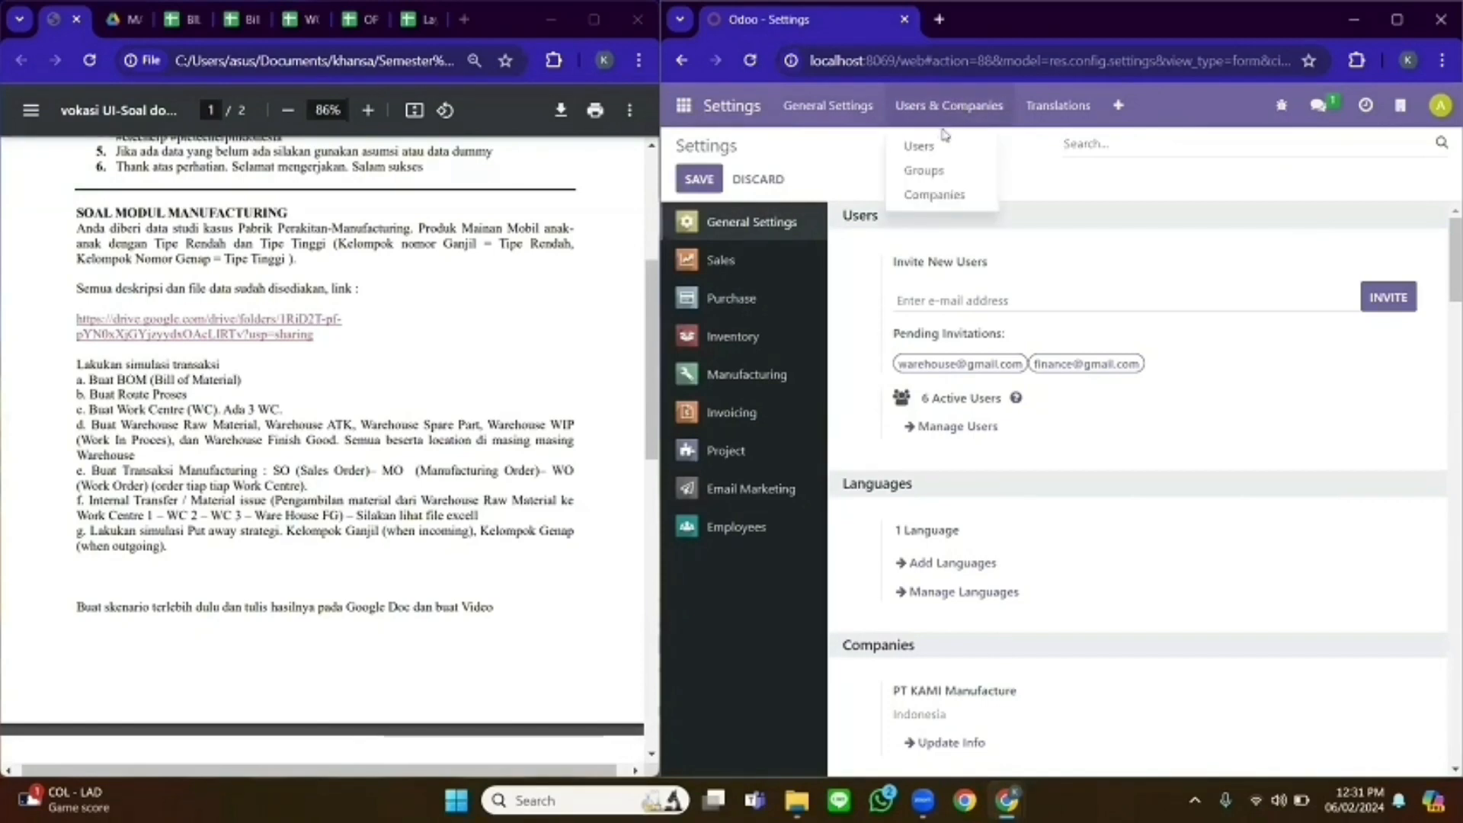
pyautogui.click(945, 141)
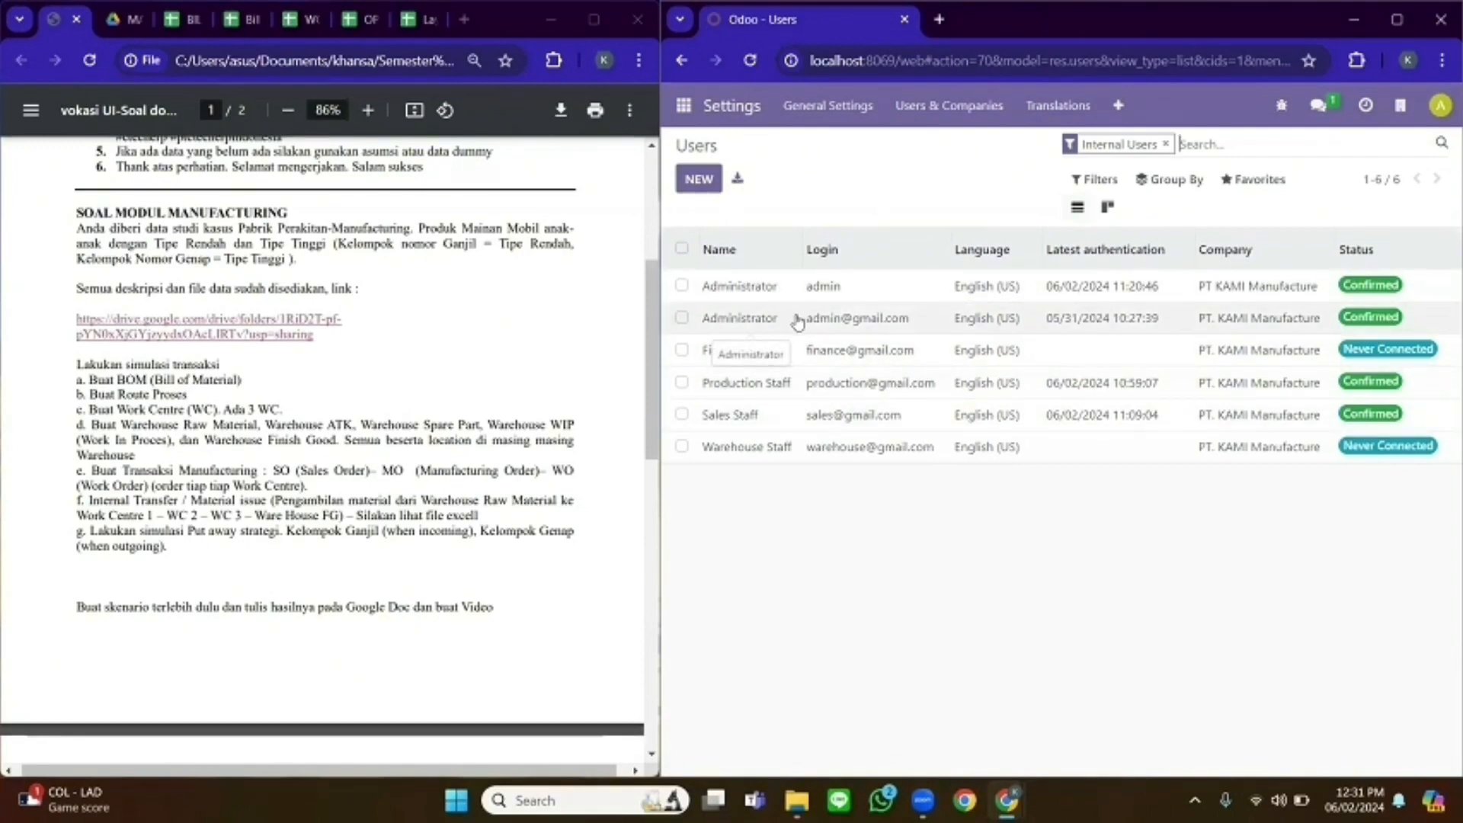
# - Open the Administrator user and page through the user records to Warehouse Staff
pyautogui.click(755, 320)
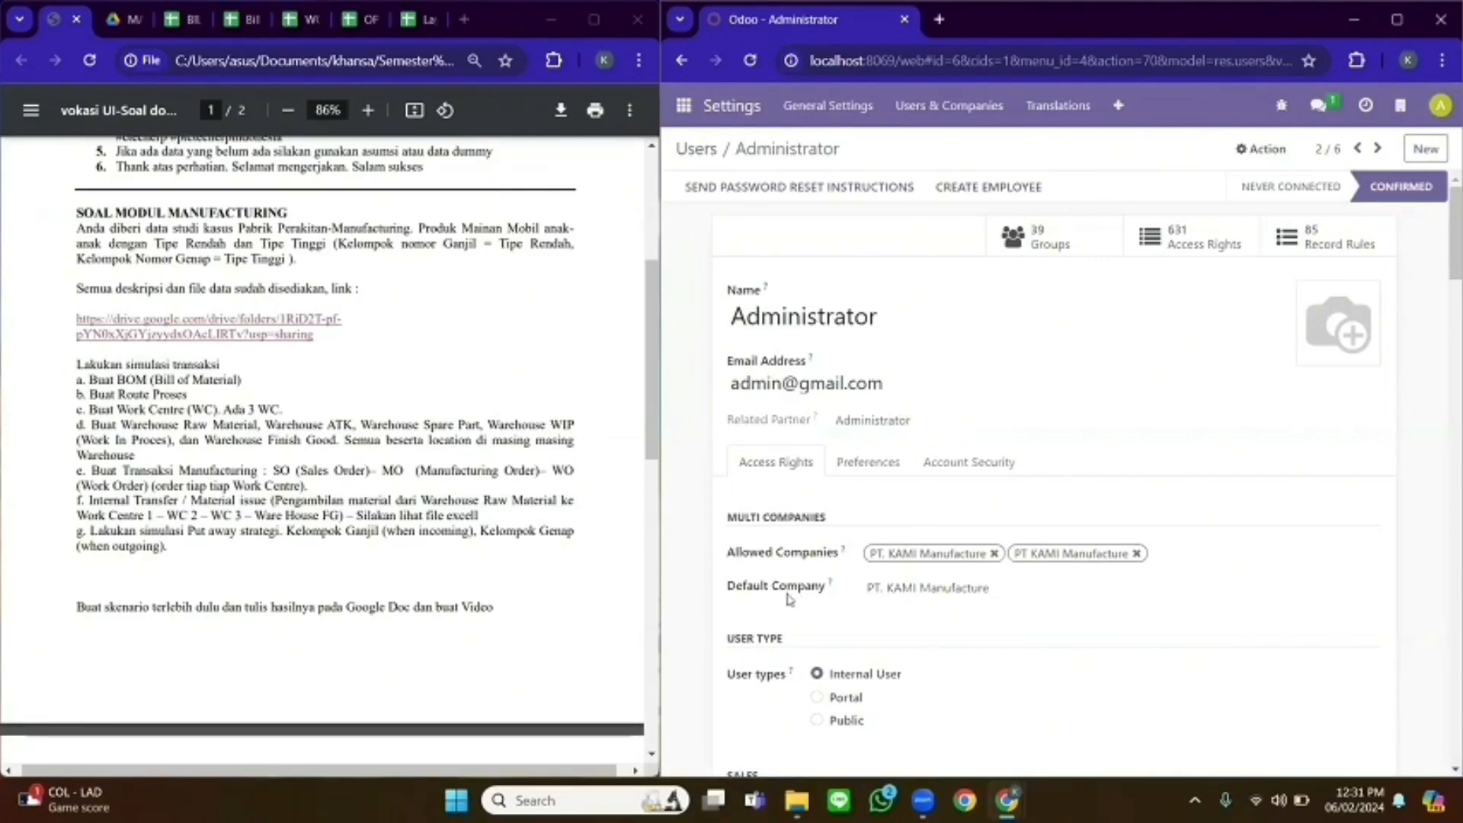
pyautogui.click(1376, 150)
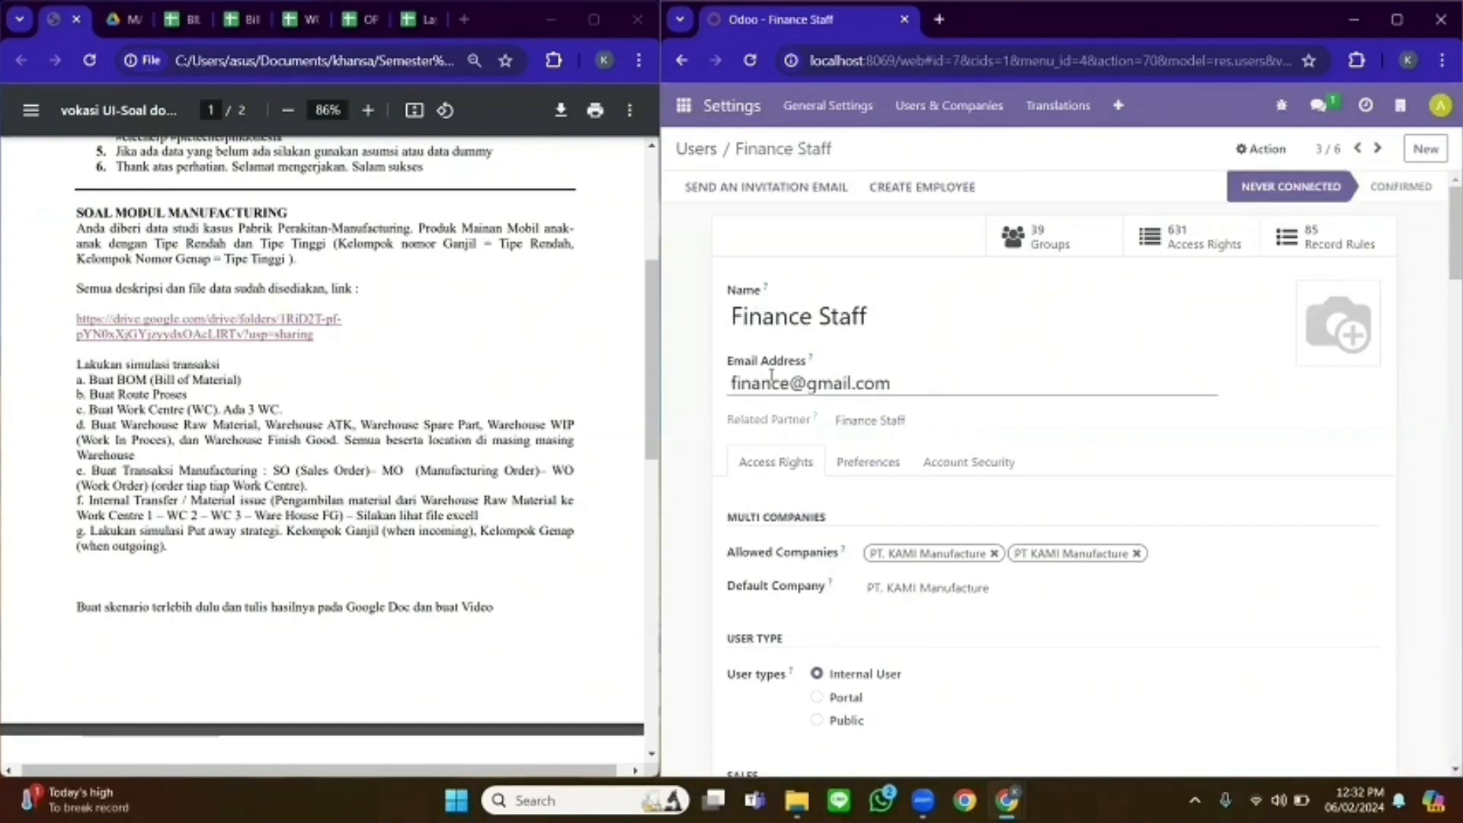
pyautogui.click(1376, 149)
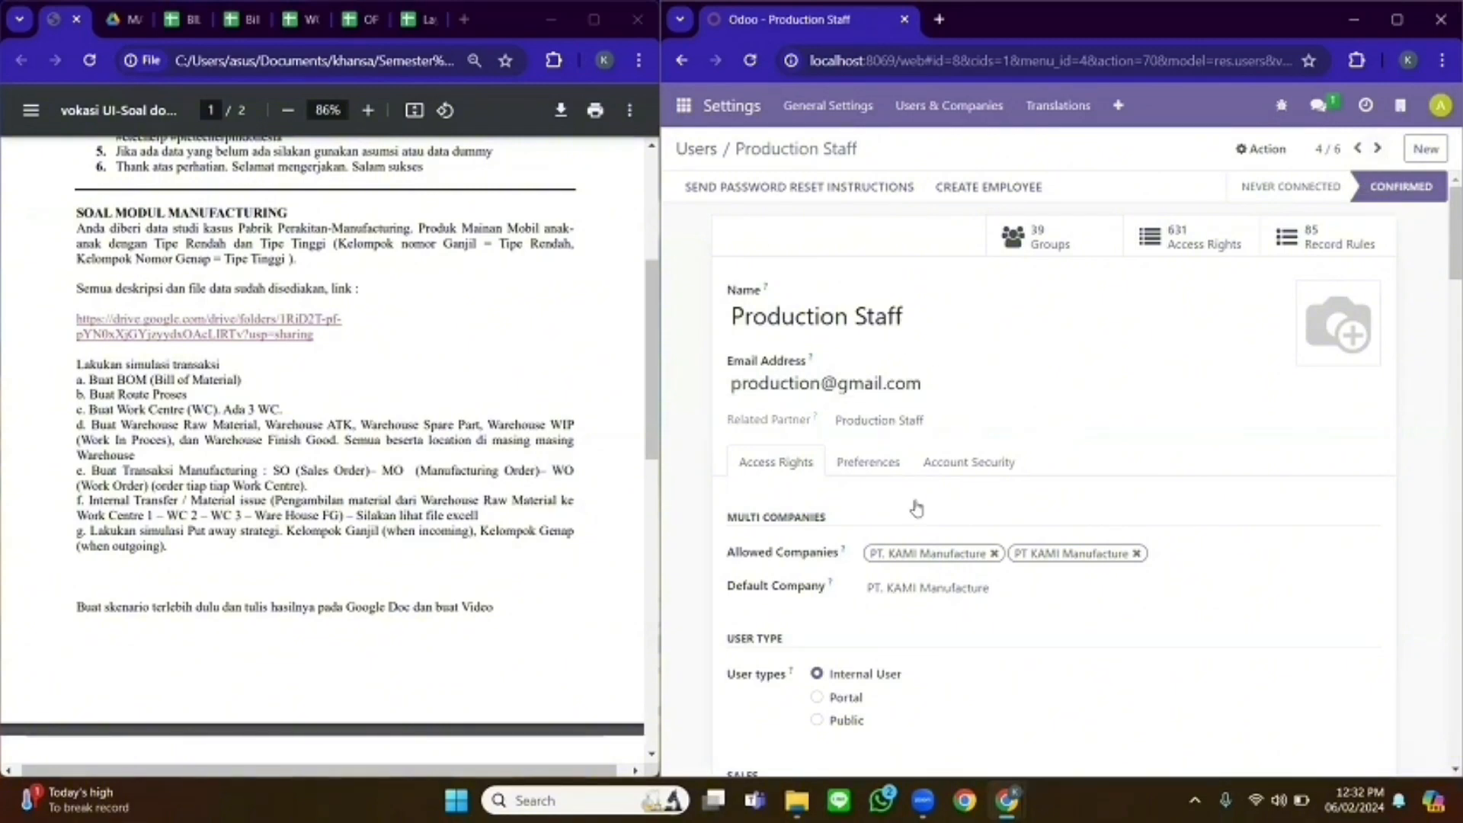
pyautogui.click(1375, 150)
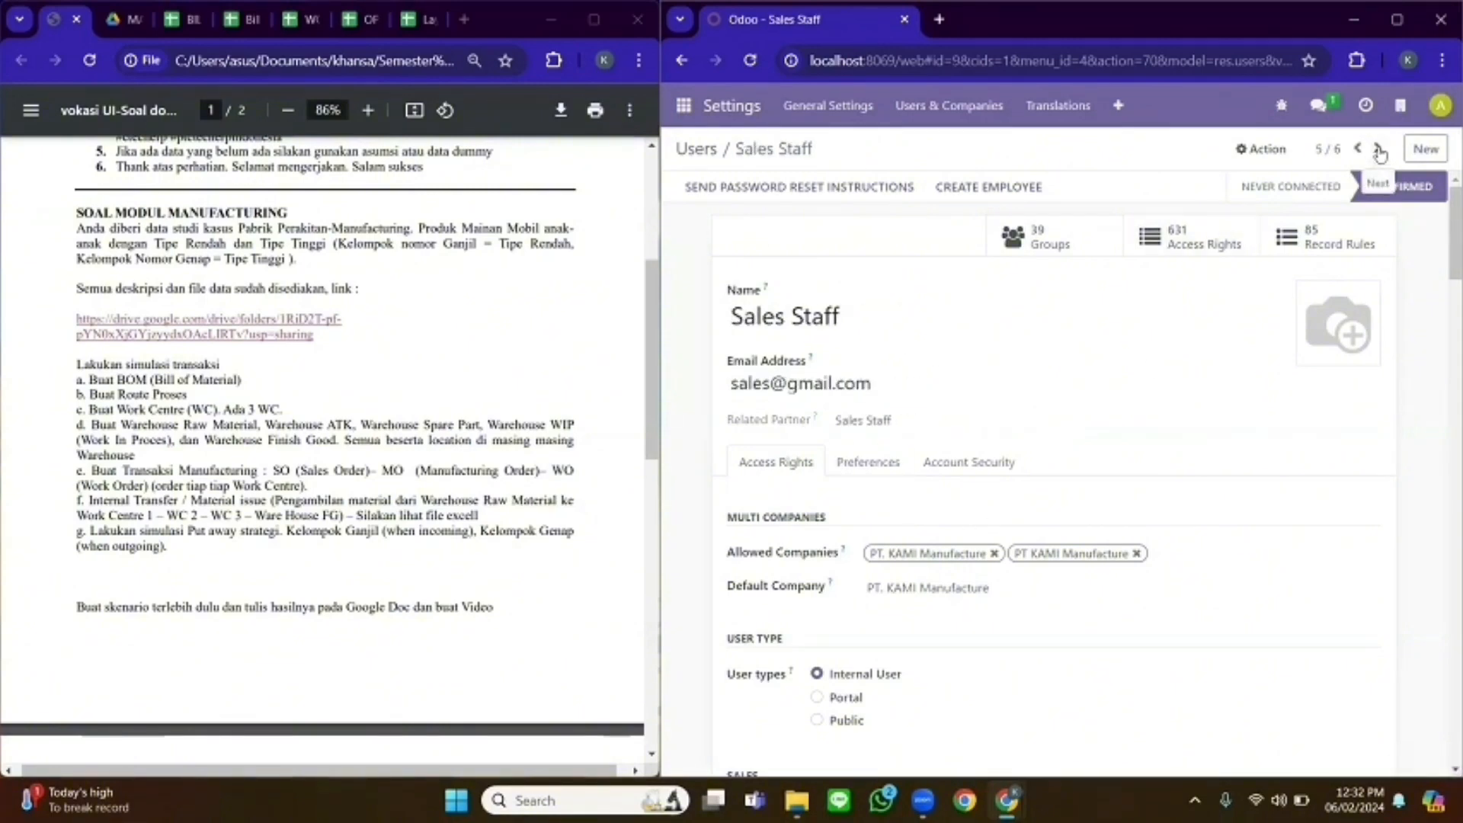
pyautogui.click(1378, 152)
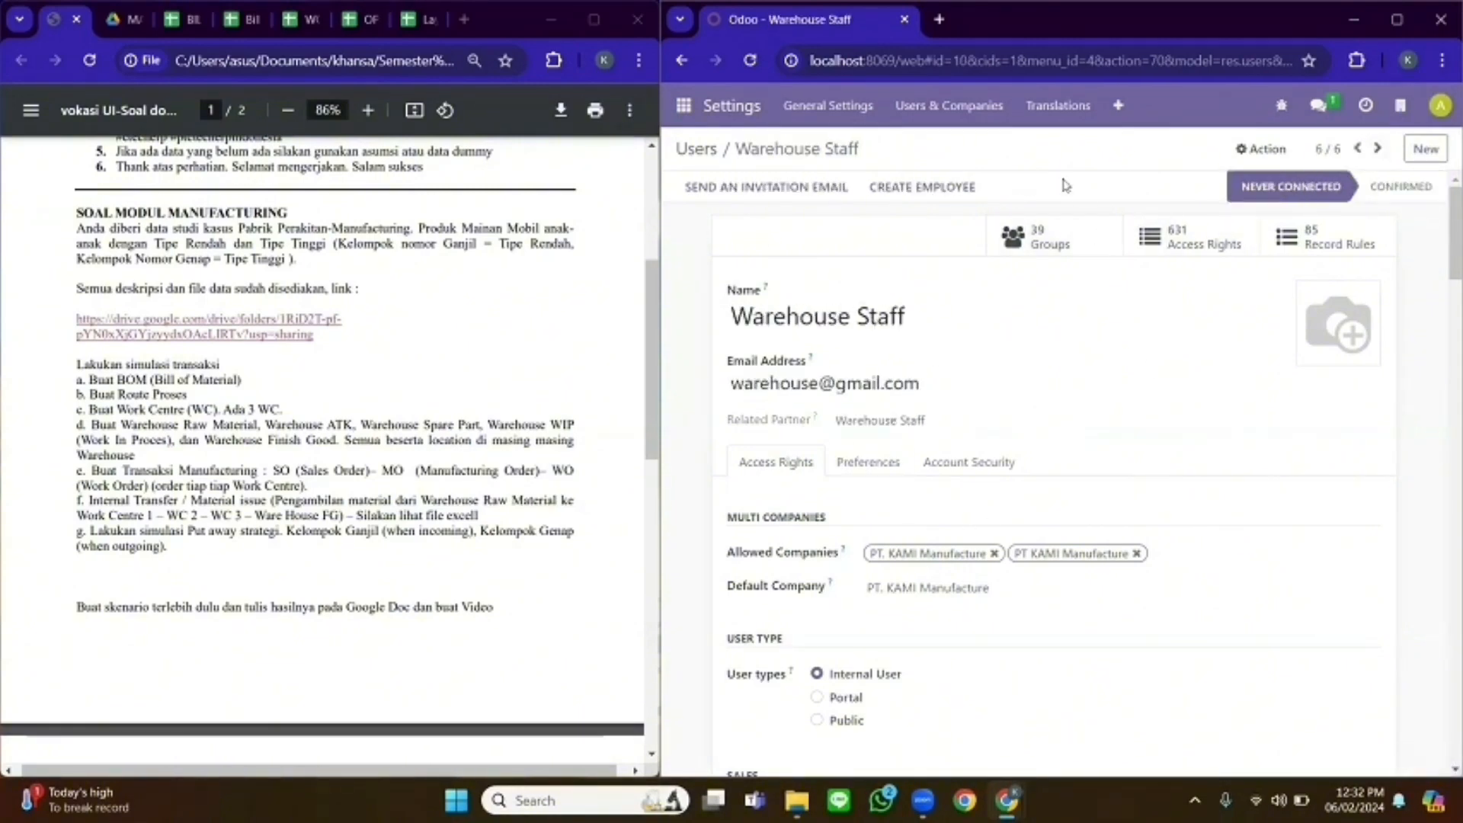
pyautogui.click(974, 106)
# - View the PT. KAMI Manufacture company record, visit the Apps page, then open Manufacturing
pyautogui.click(947, 193)
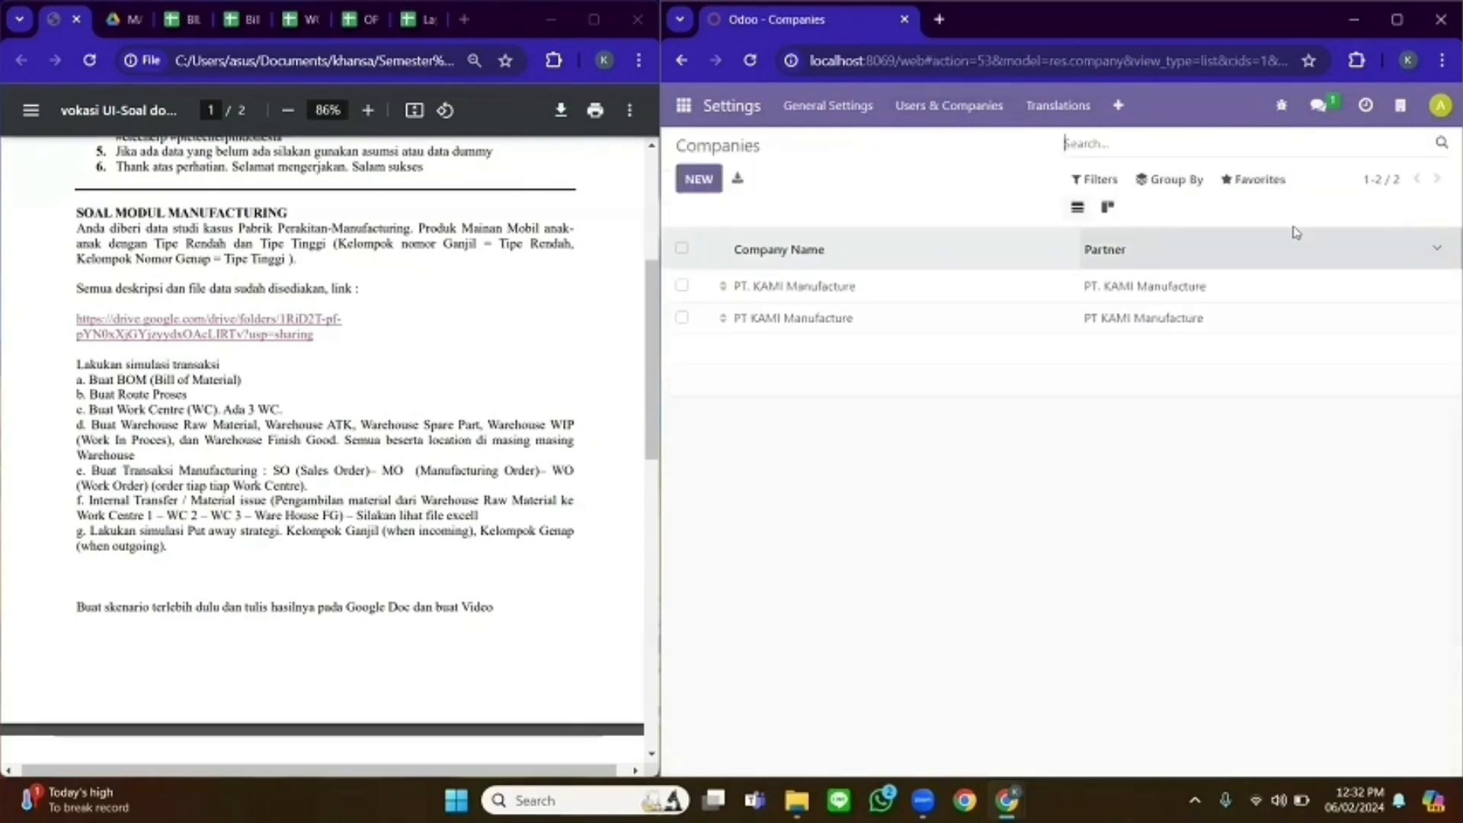
pyautogui.click(789, 292)
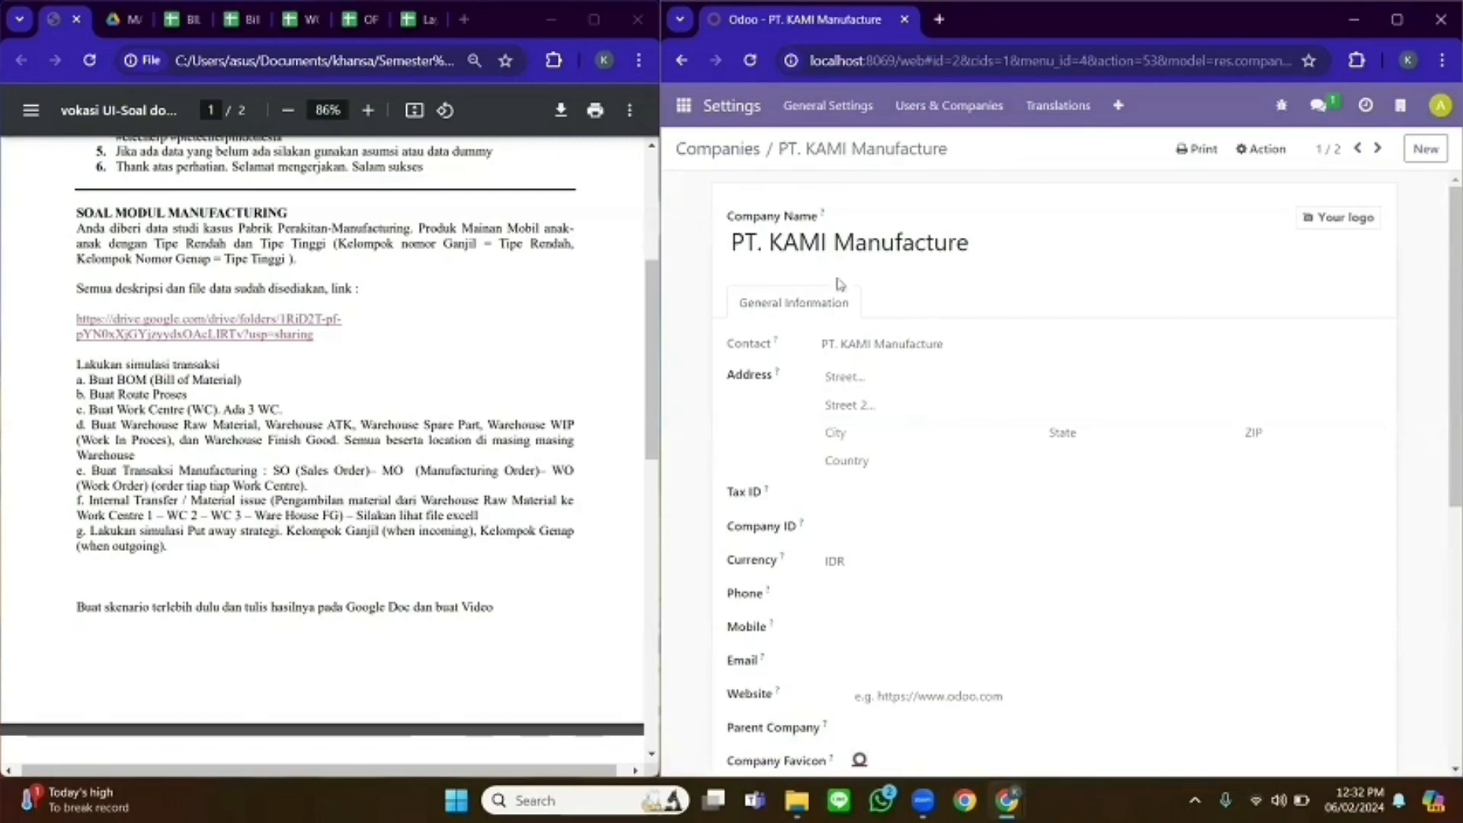
pyautogui.click(678, 105)
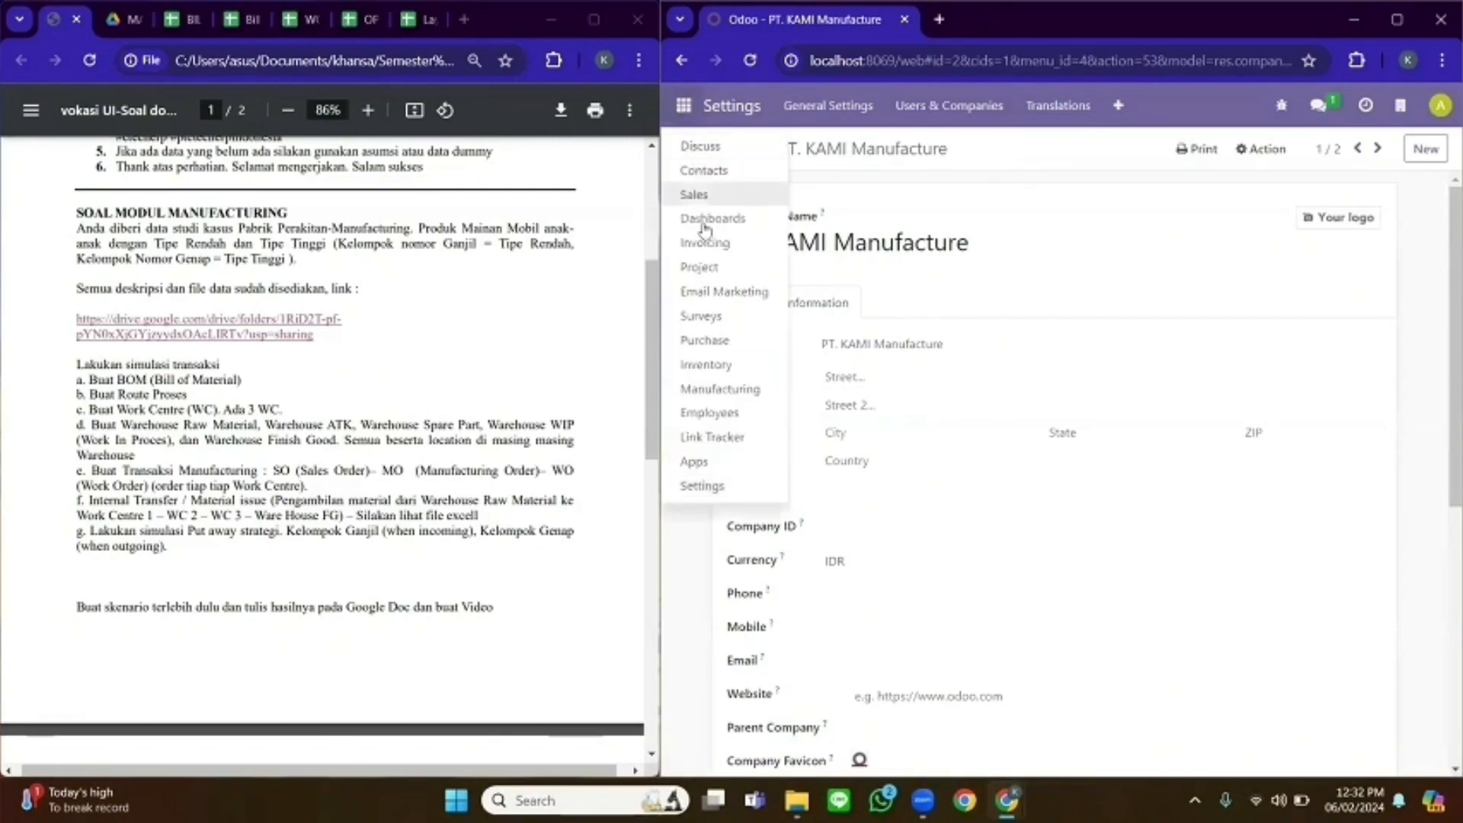
pyautogui.click(724, 464)
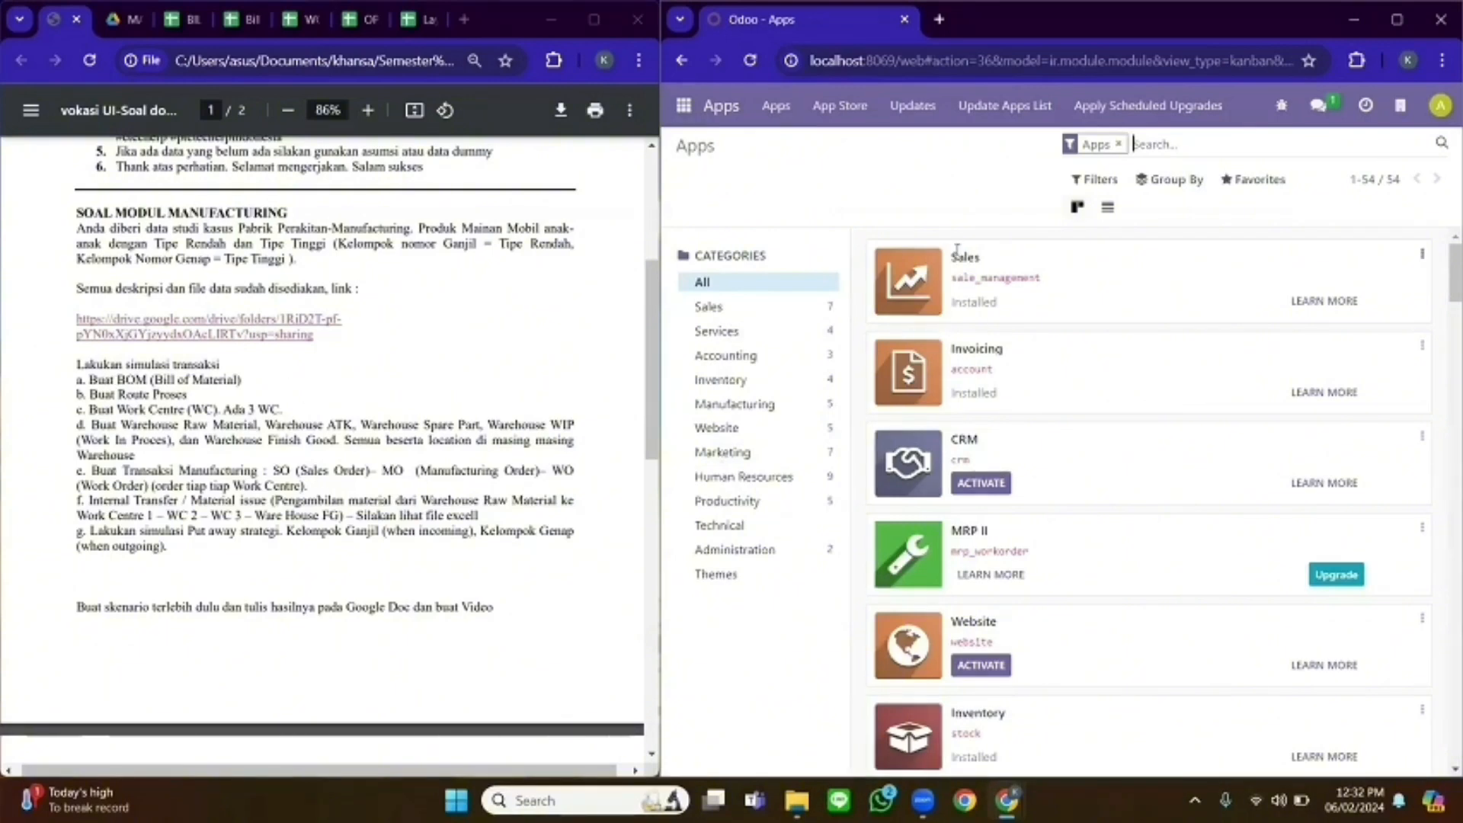
pyautogui.click(684, 106)
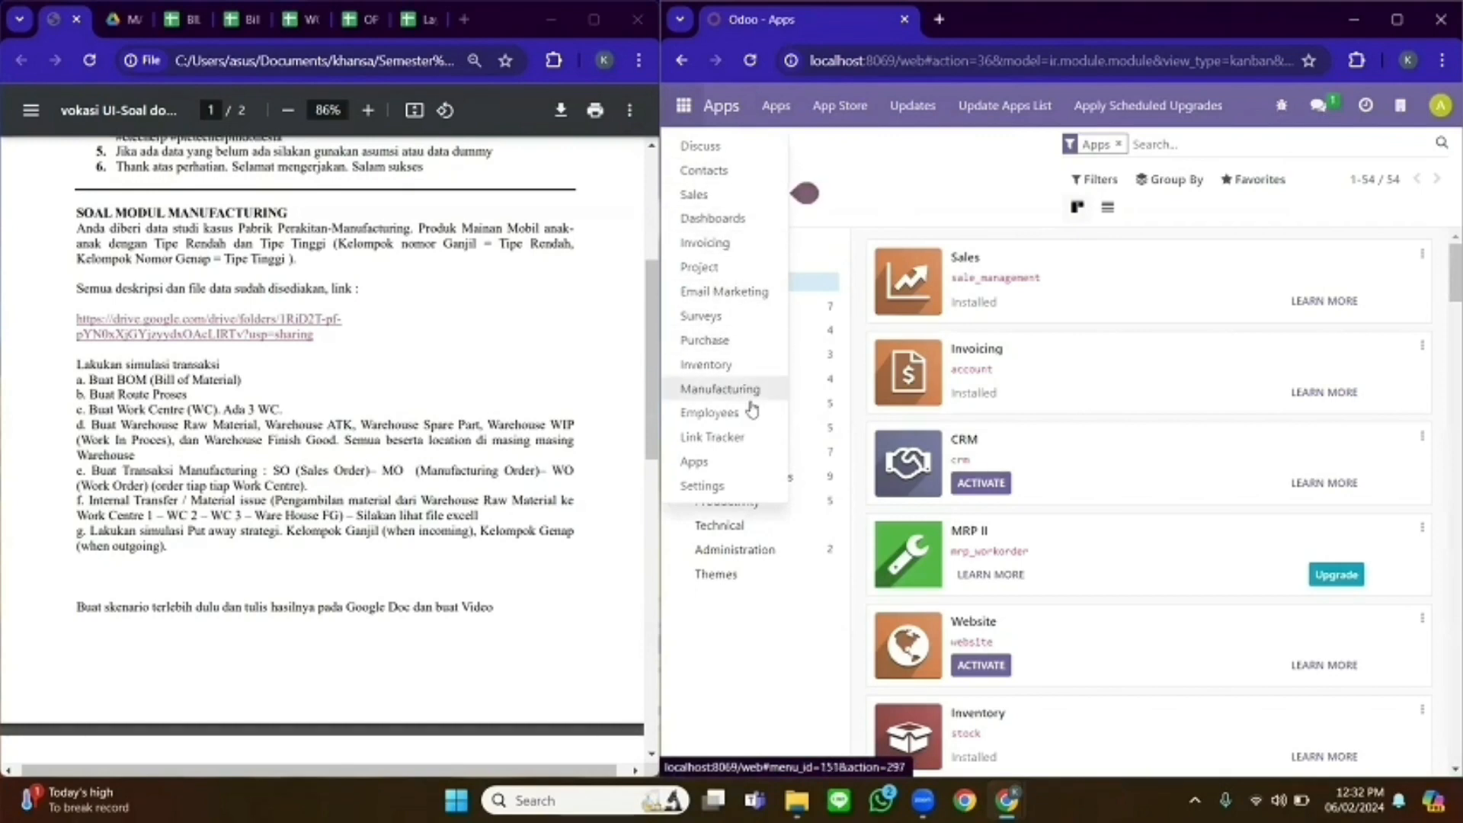
pyautogui.click(746, 390)
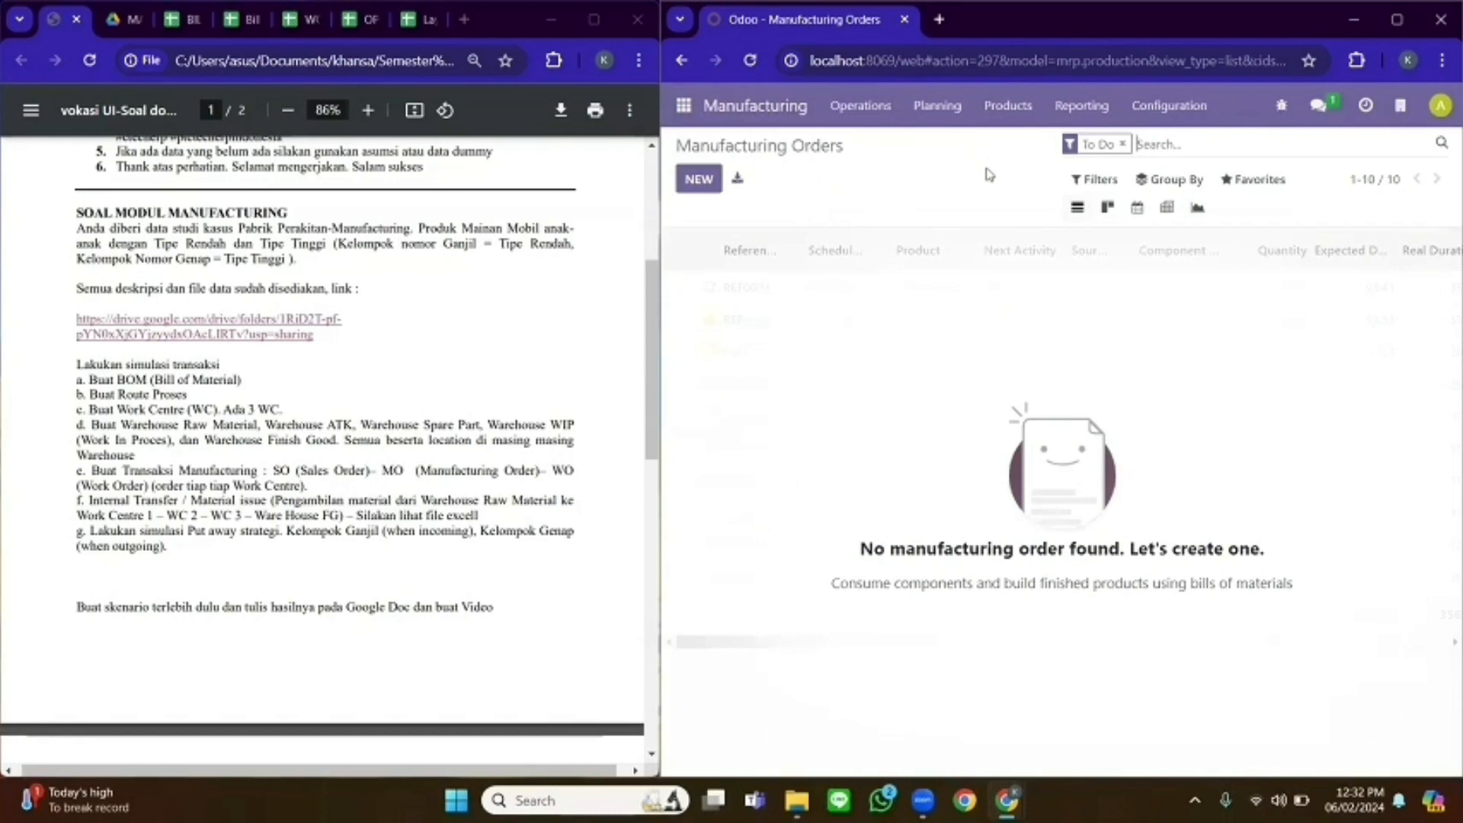
# - Open the Bills of Materials list beside the BILL OF MATERIAL sheet
pyautogui.click(1019, 112)
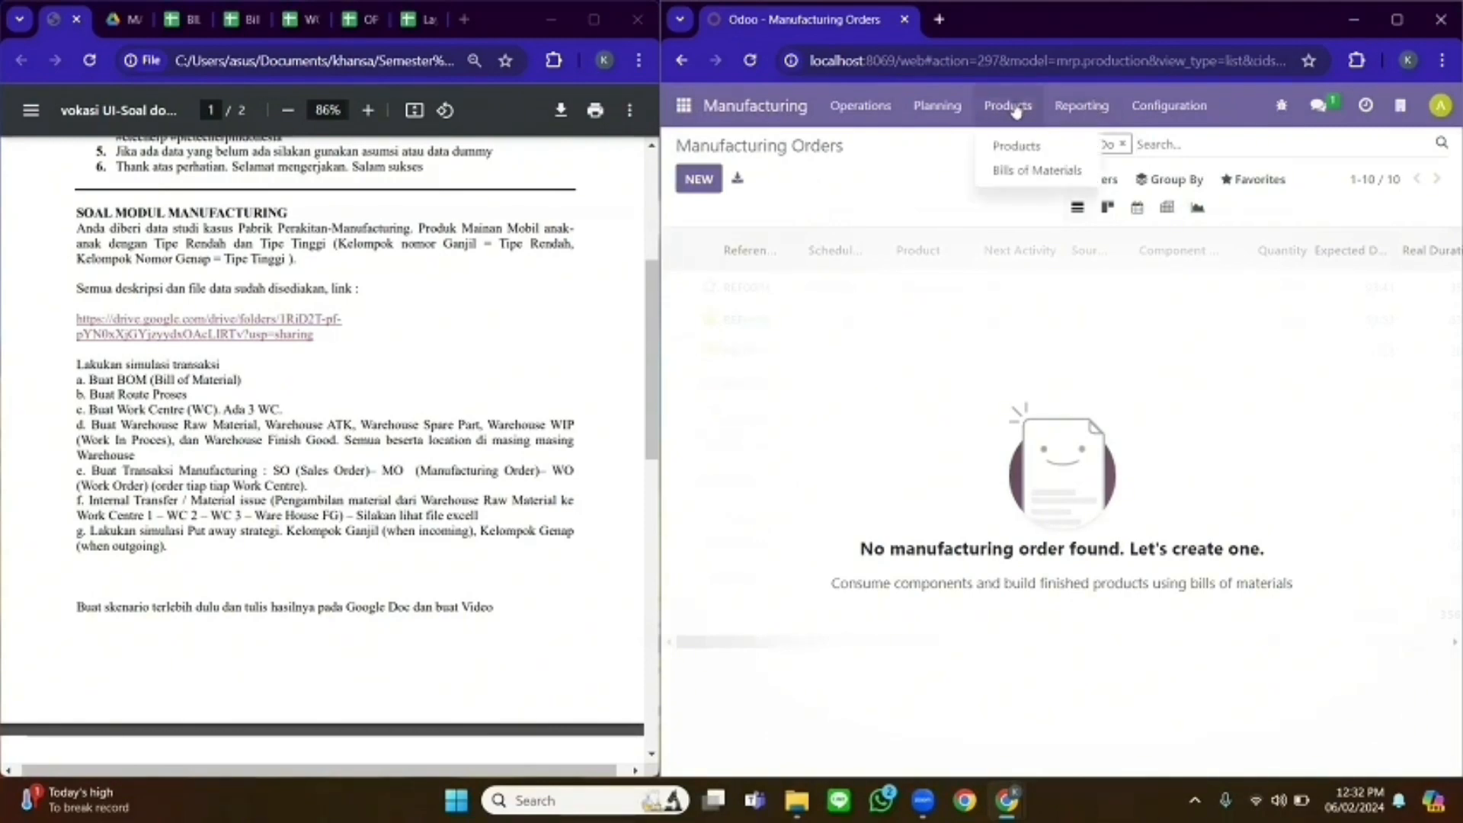
pyautogui.click(1021, 182)
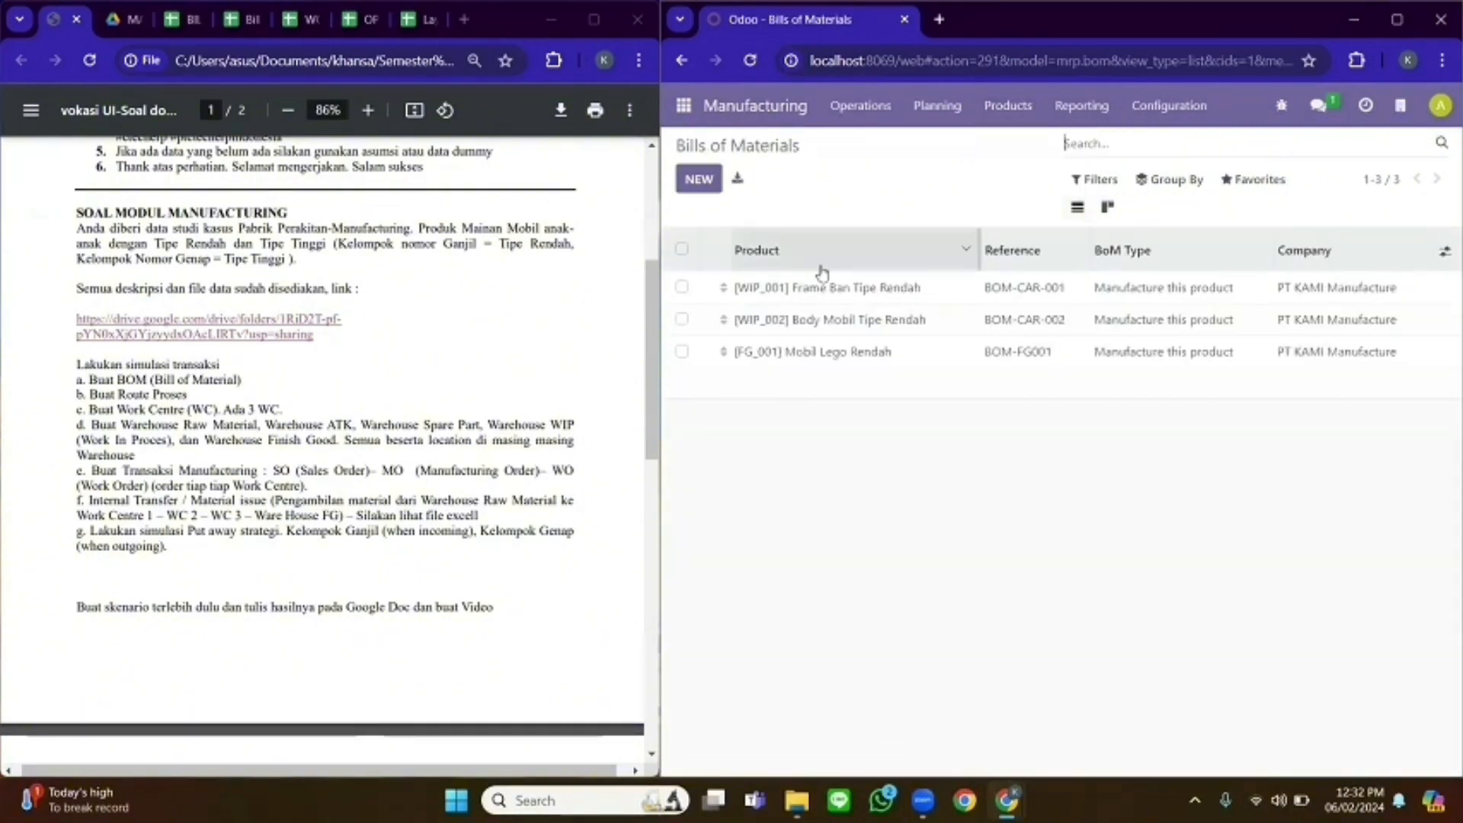
pyautogui.click(191, 20)
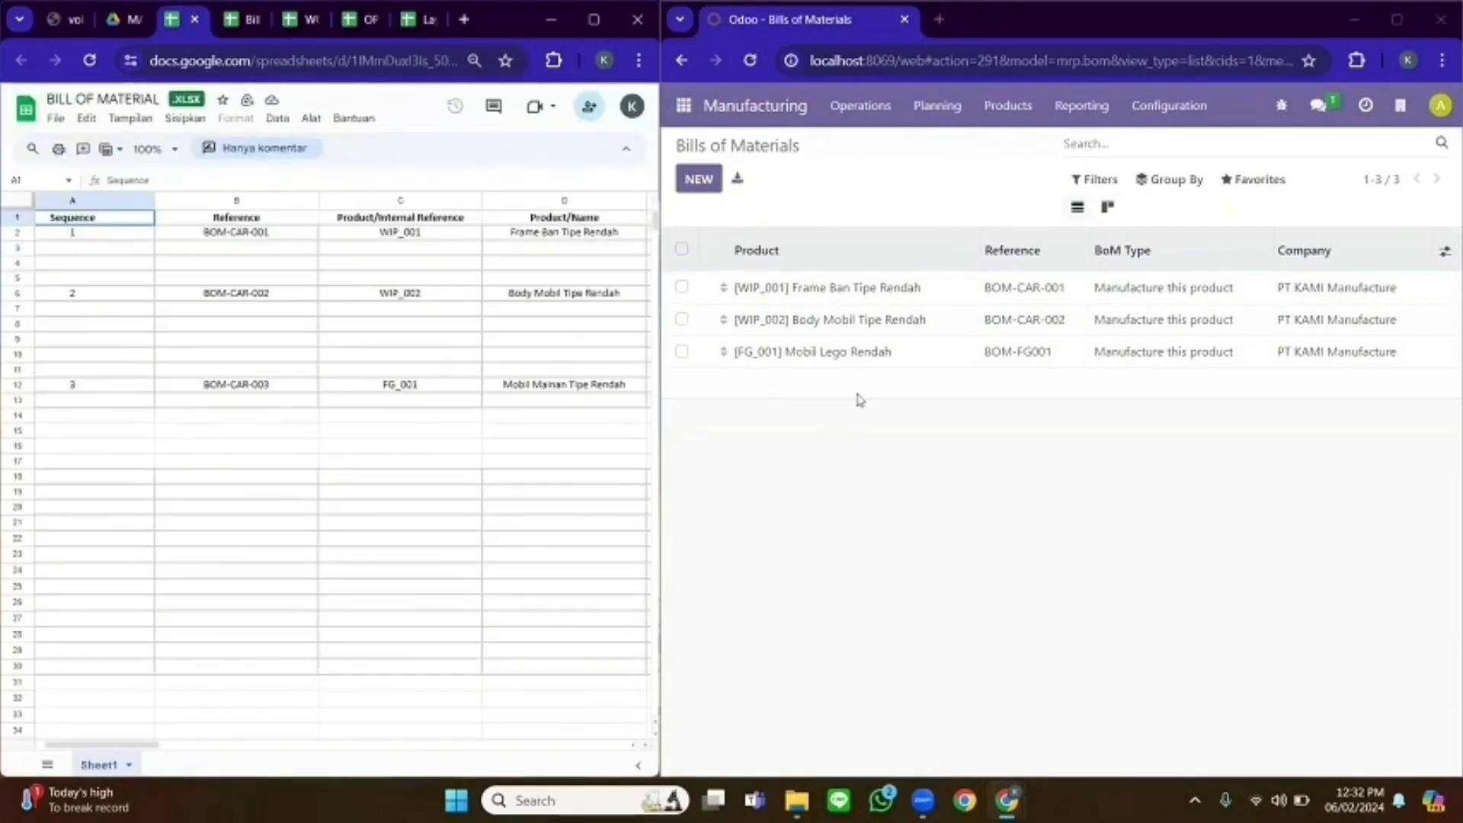
# - Compare BOM-CAR-001, BOM-CAR-002 and BOM-FG001 against the sheet, then return to the list
pyautogui.click(898, 297)
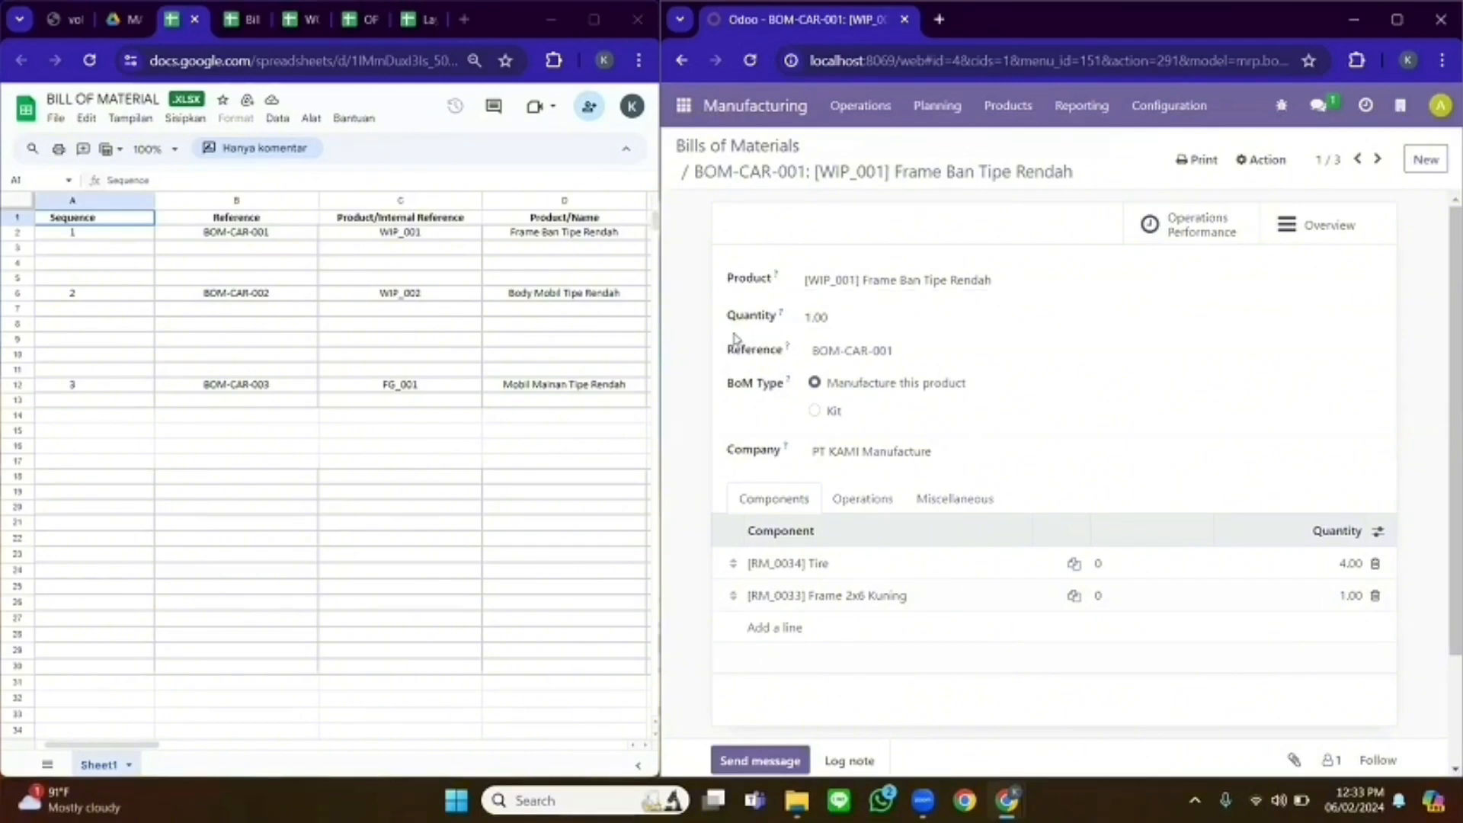
pyautogui.moveTo(169, 745); pyautogui.dragTo(253, 747)
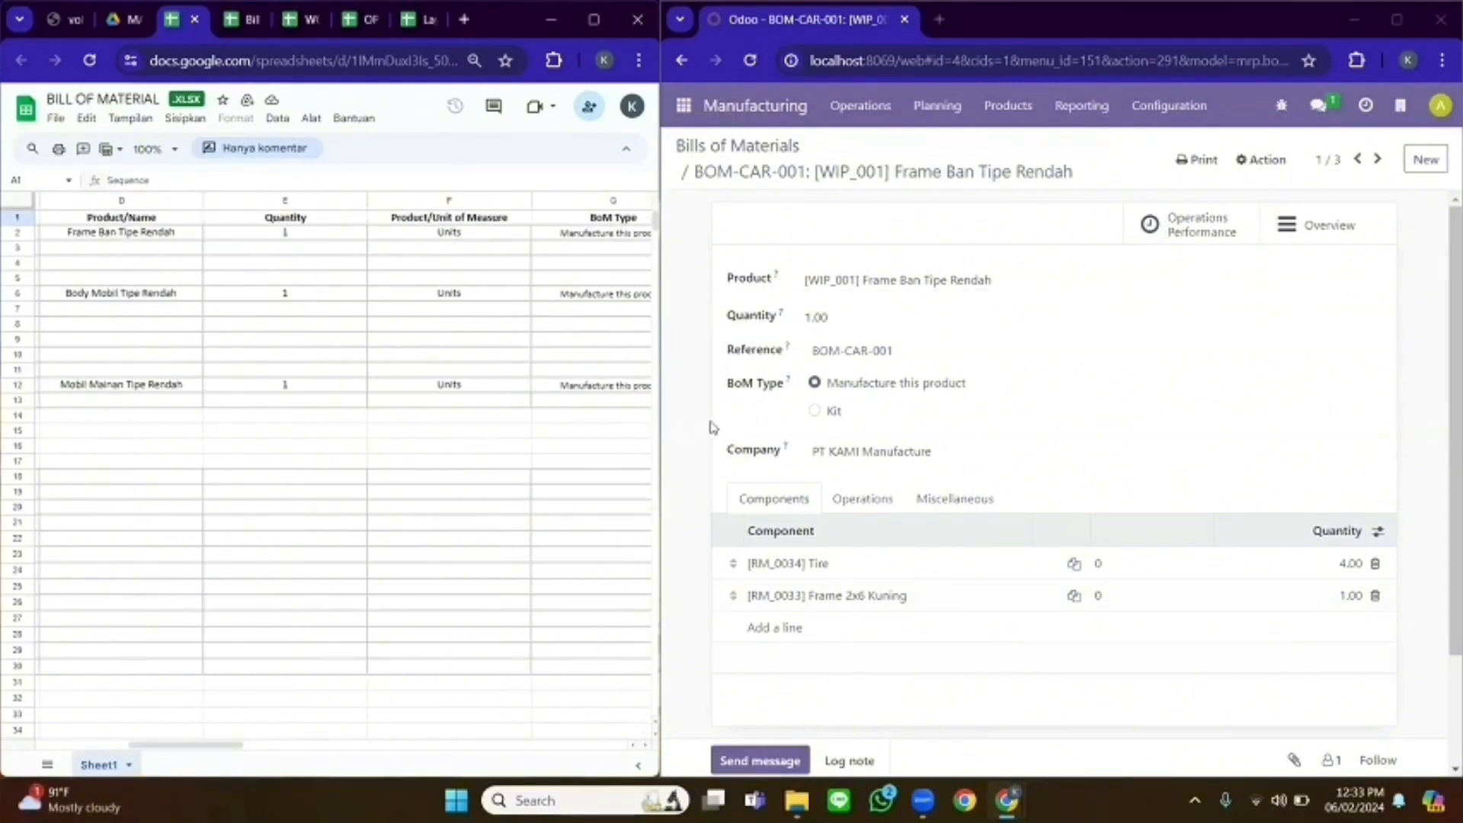
pyautogui.moveTo(223, 740); pyautogui.dragTo(140, 738)
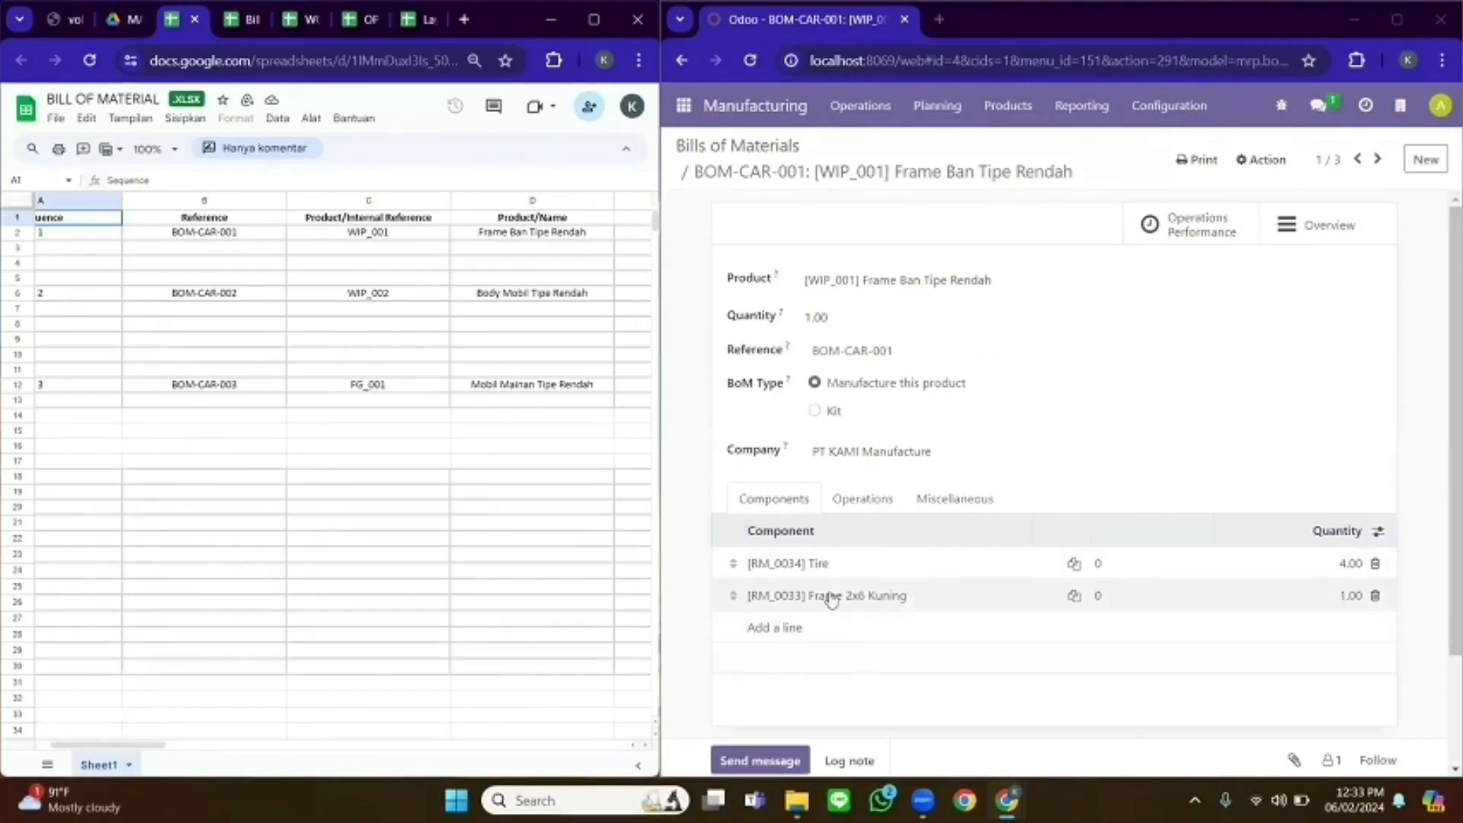
pyautogui.click(1377, 160)
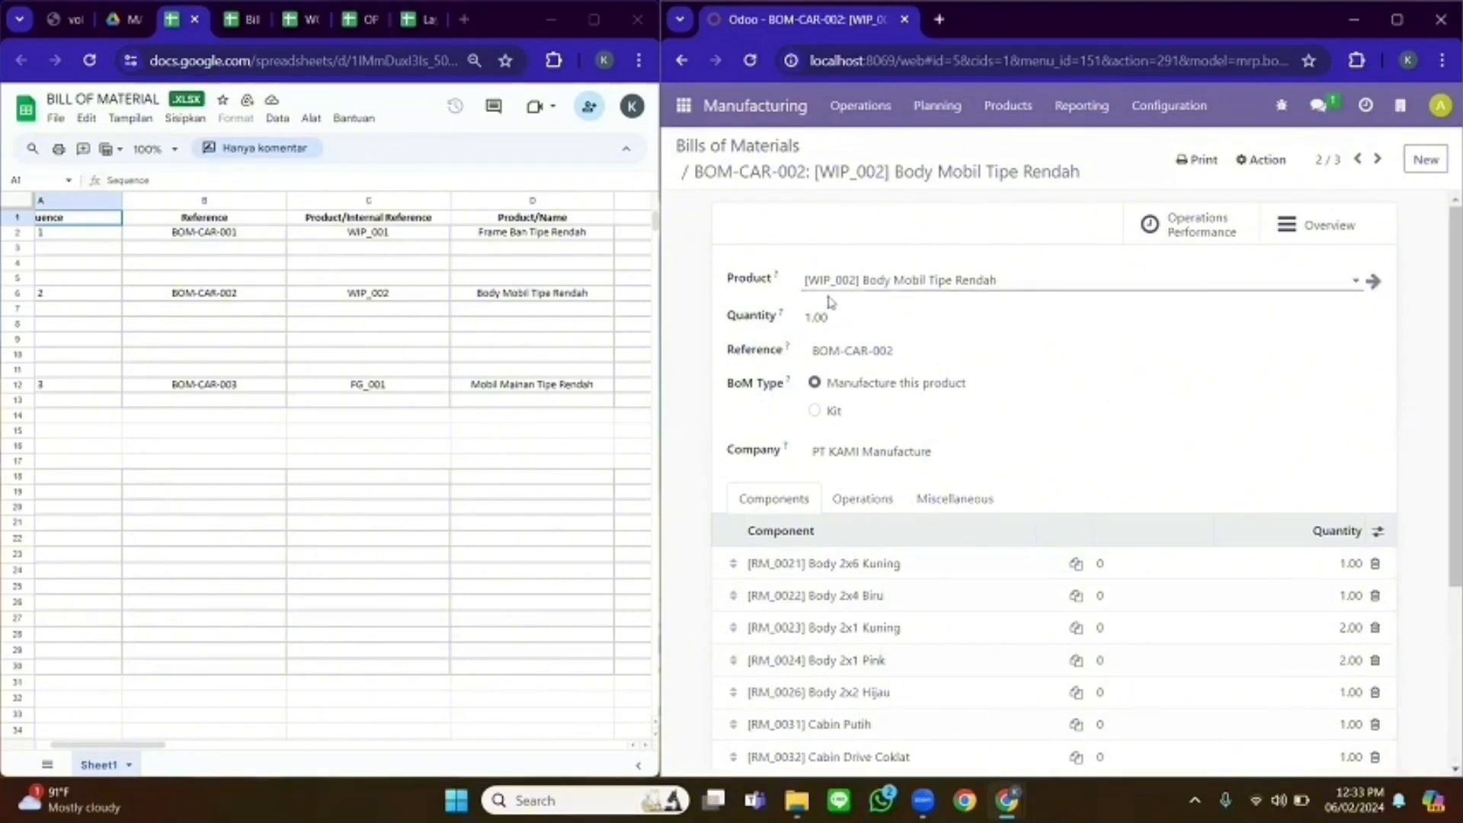
pyautogui.moveTo(147, 745)
pyautogui.mouseDown()
pyautogui.moveTo(192, 755)
pyautogui.moveTo(145, 754)
pyautogui.mouseUp()
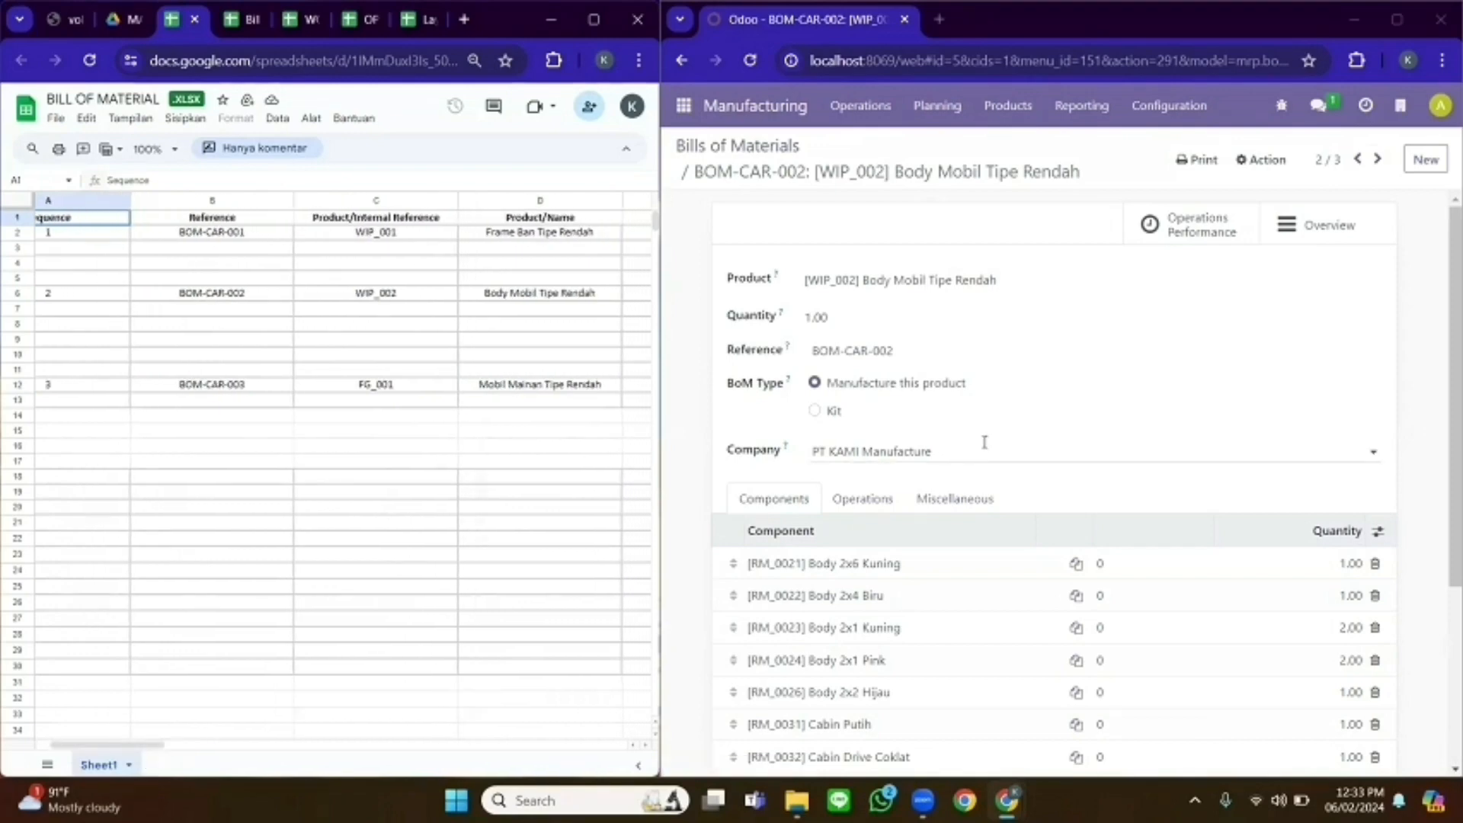
pyautogui.scroll(-2, 869, 579)
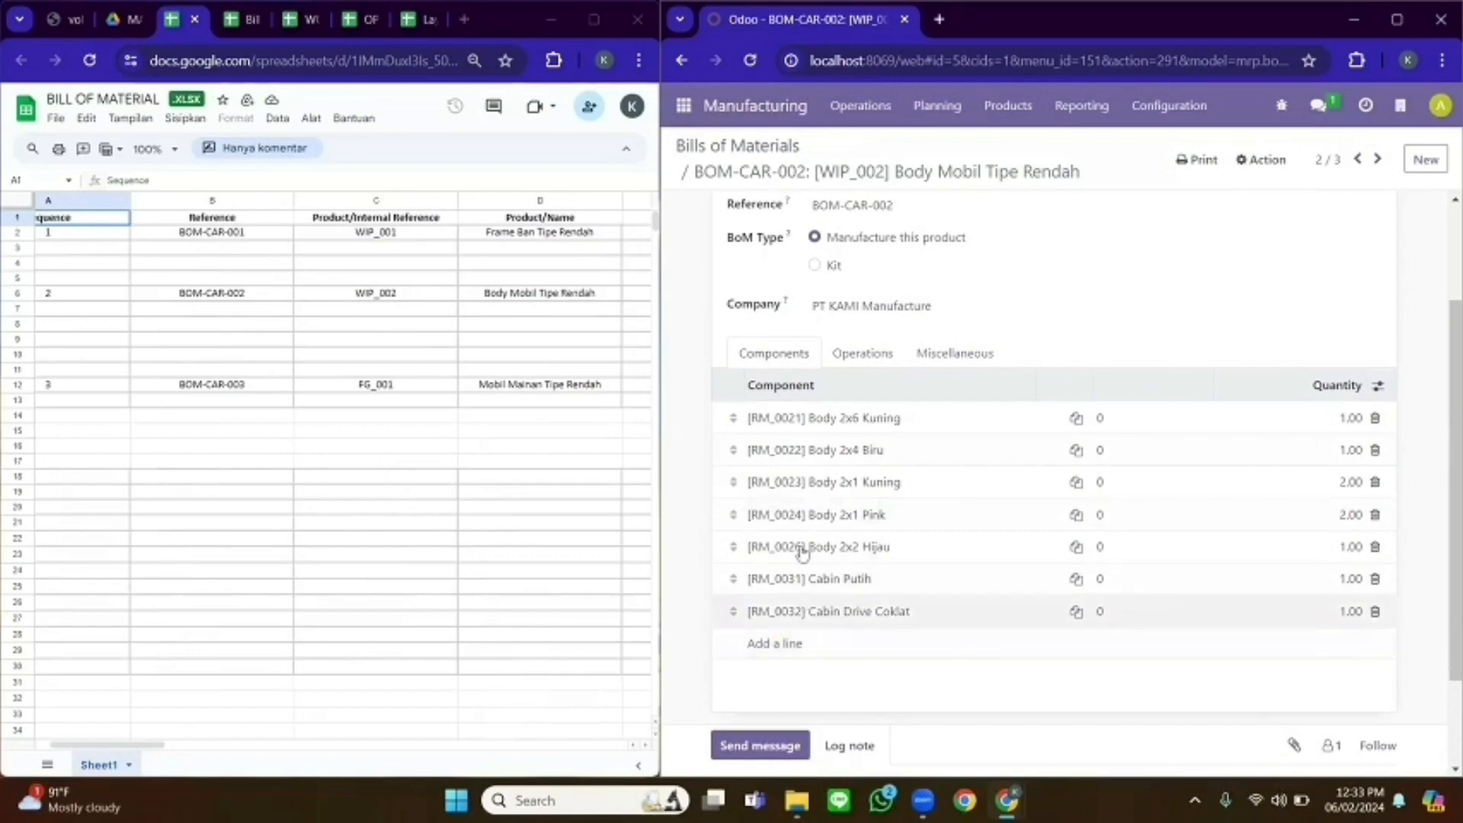
pyautogui.scroll(2, 1431, 262)
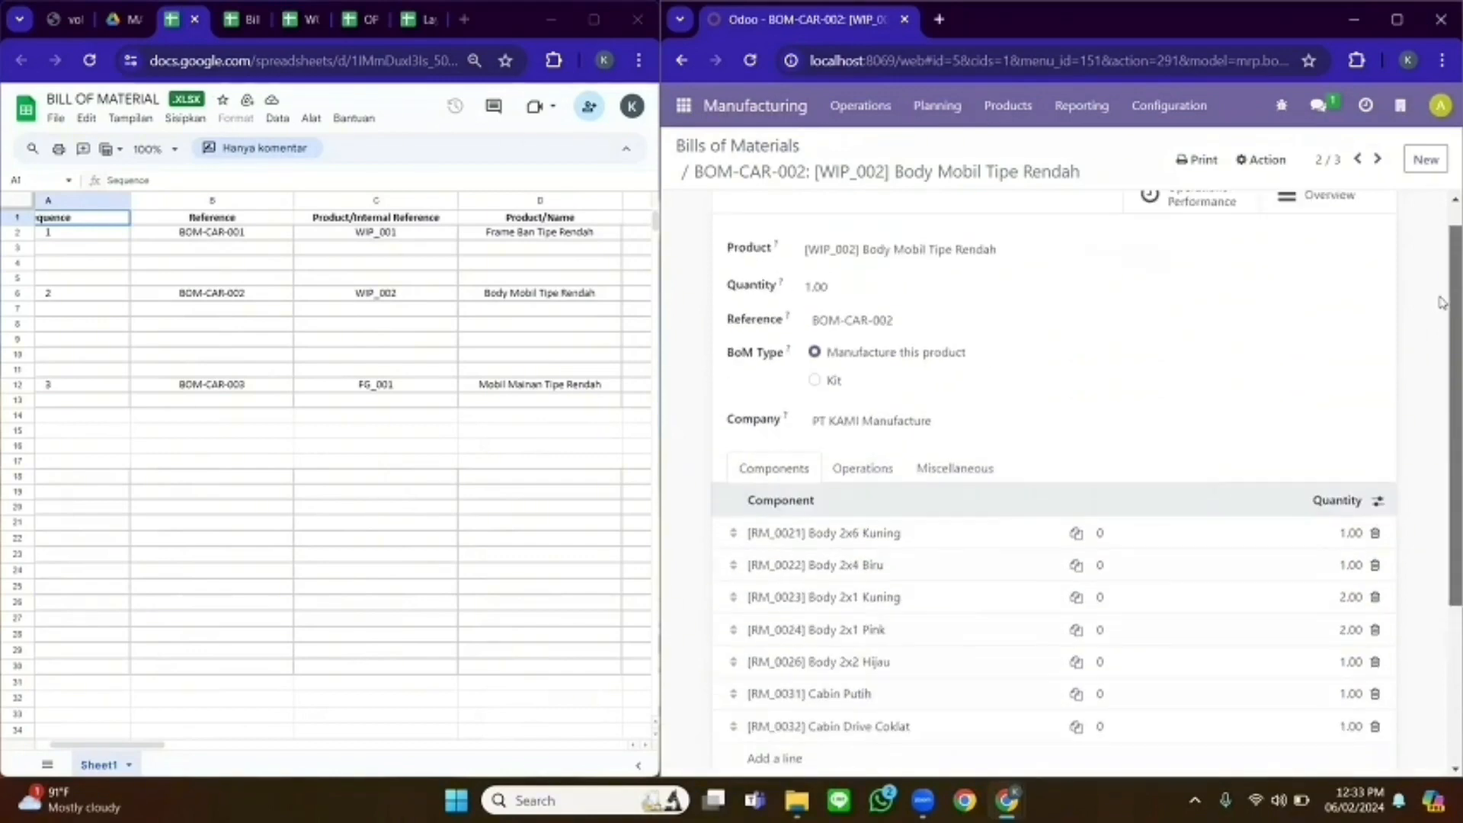
pyautogui.click(1379, 161)
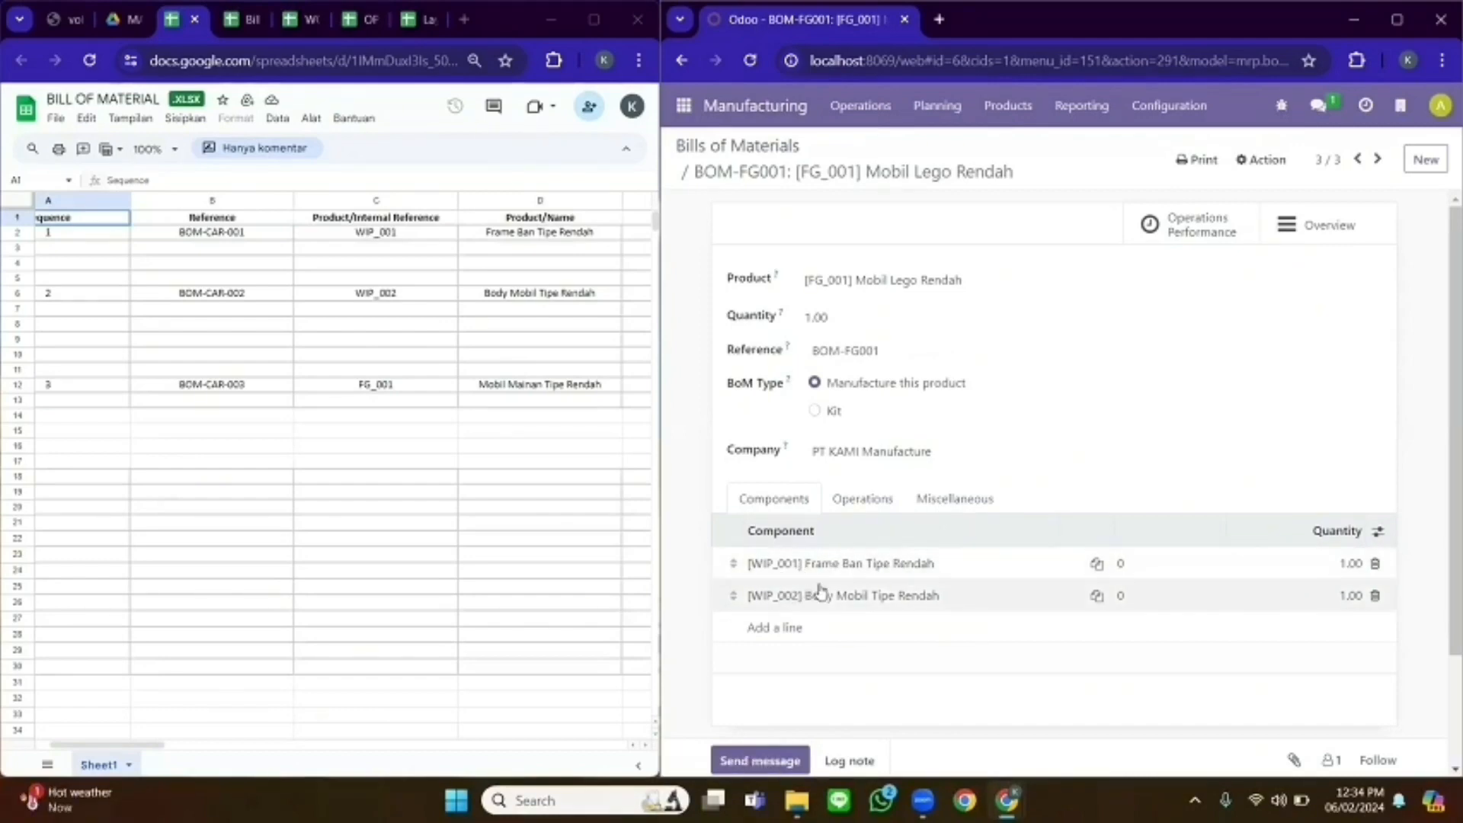
pyautogui.click(740, 147)
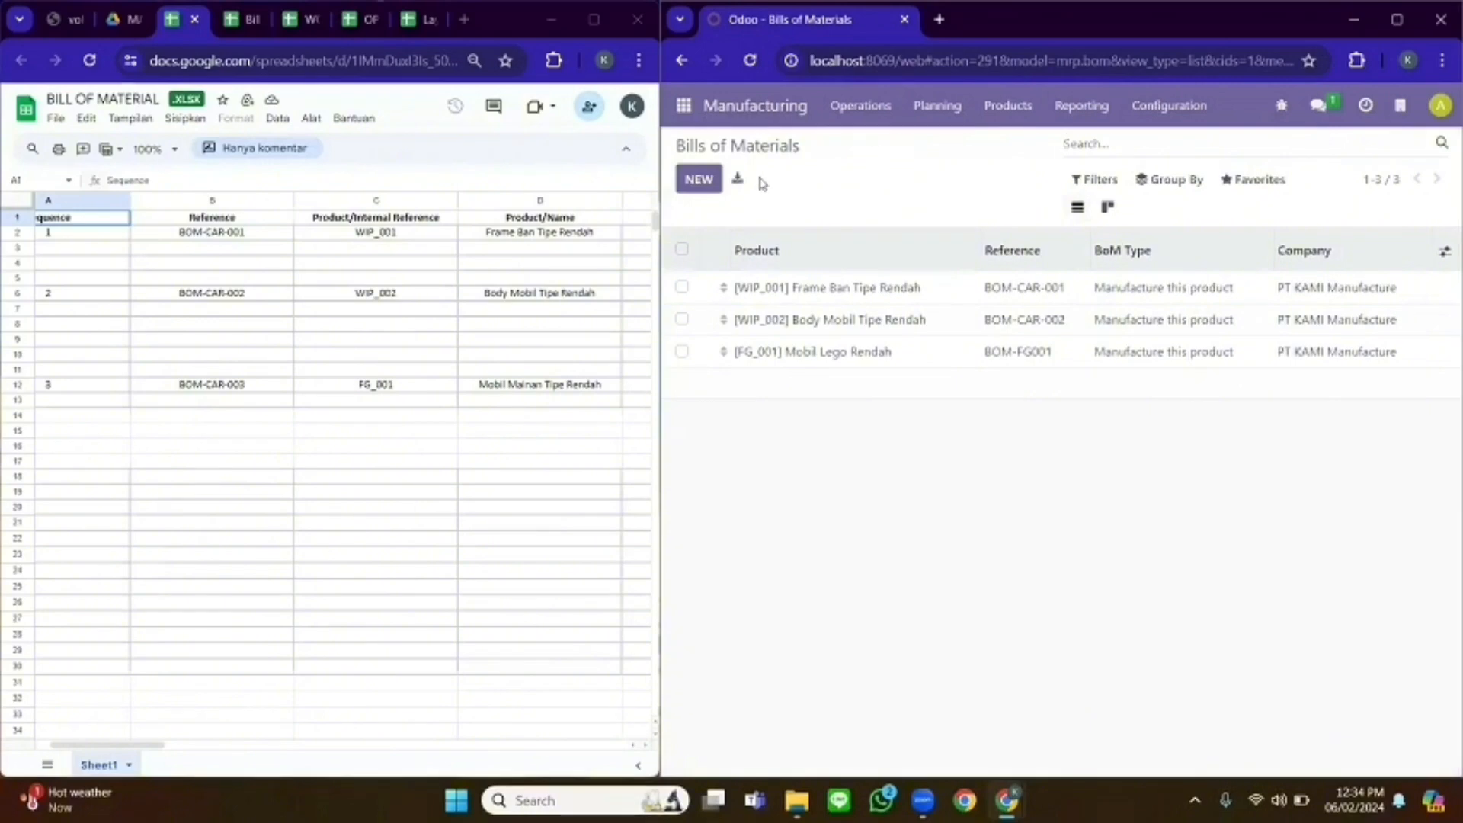
# - Start a new bill of materials for the Mobil Tipe Rendah product with a 'BO' reference
pyautogui.click(699, 180)
pyautogui.click(843, 256)
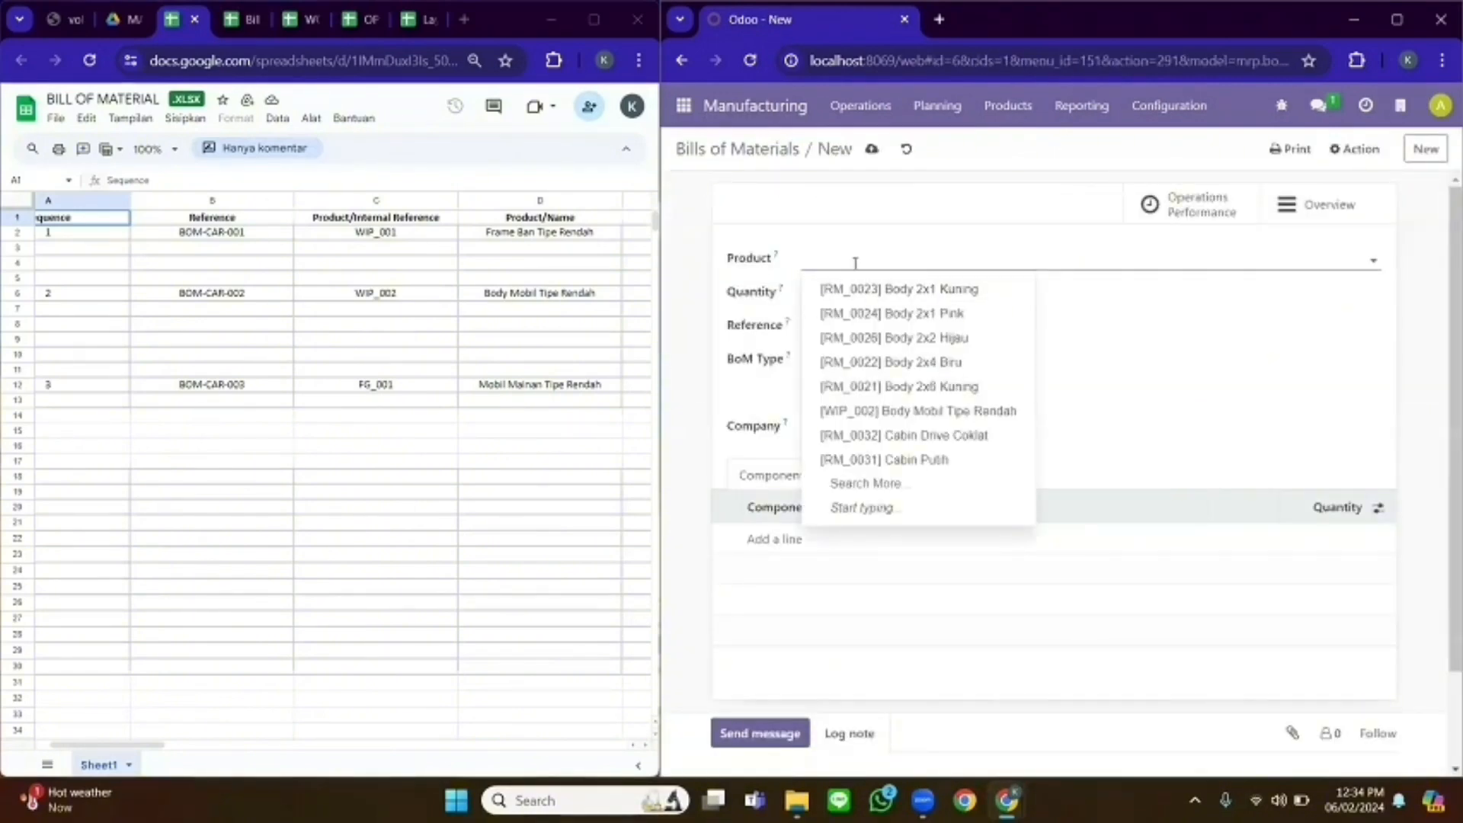
pyautogui.write('Mobil T')
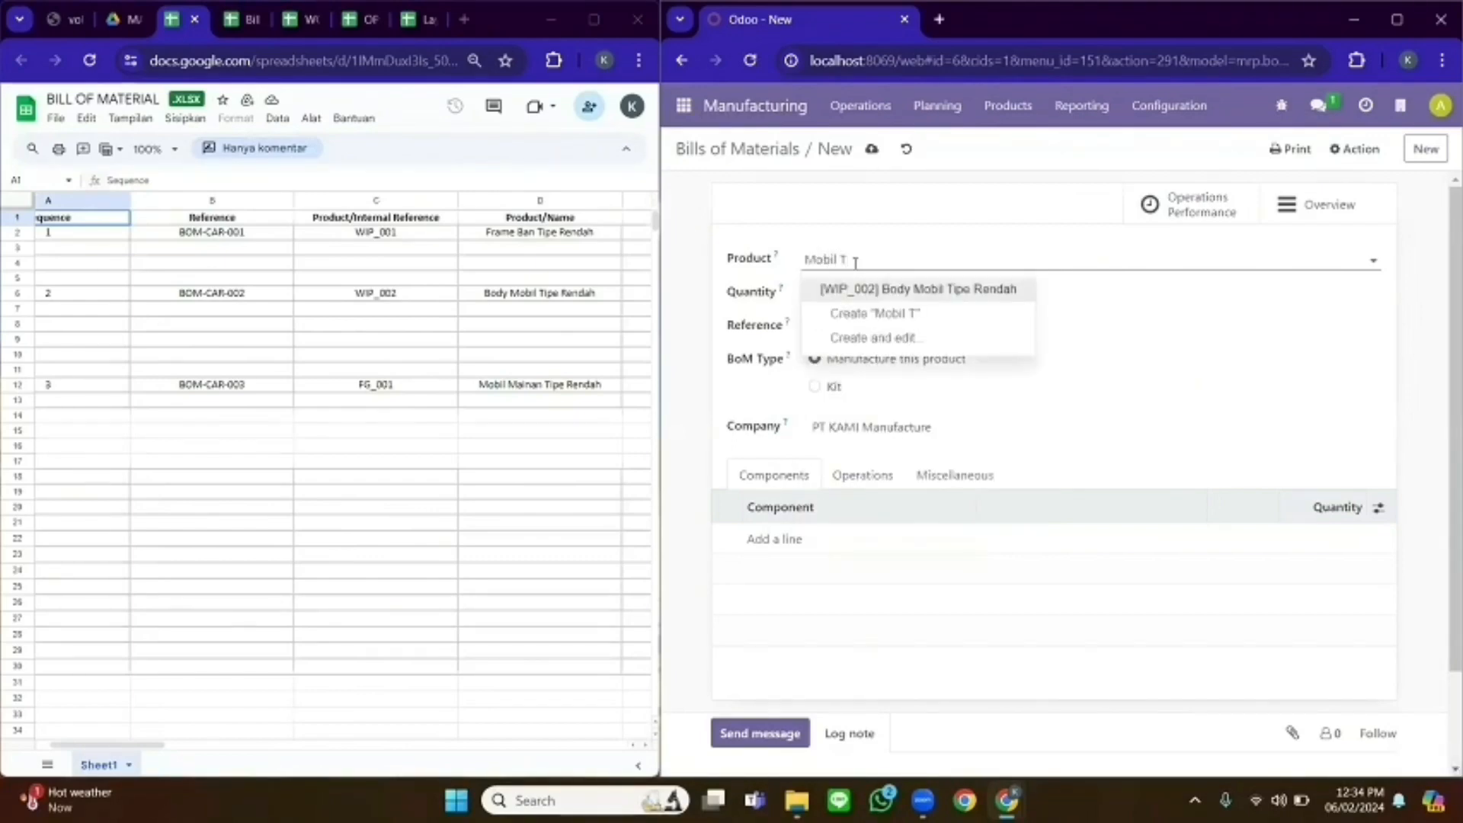
pyautogui.write('ipe Rendah')
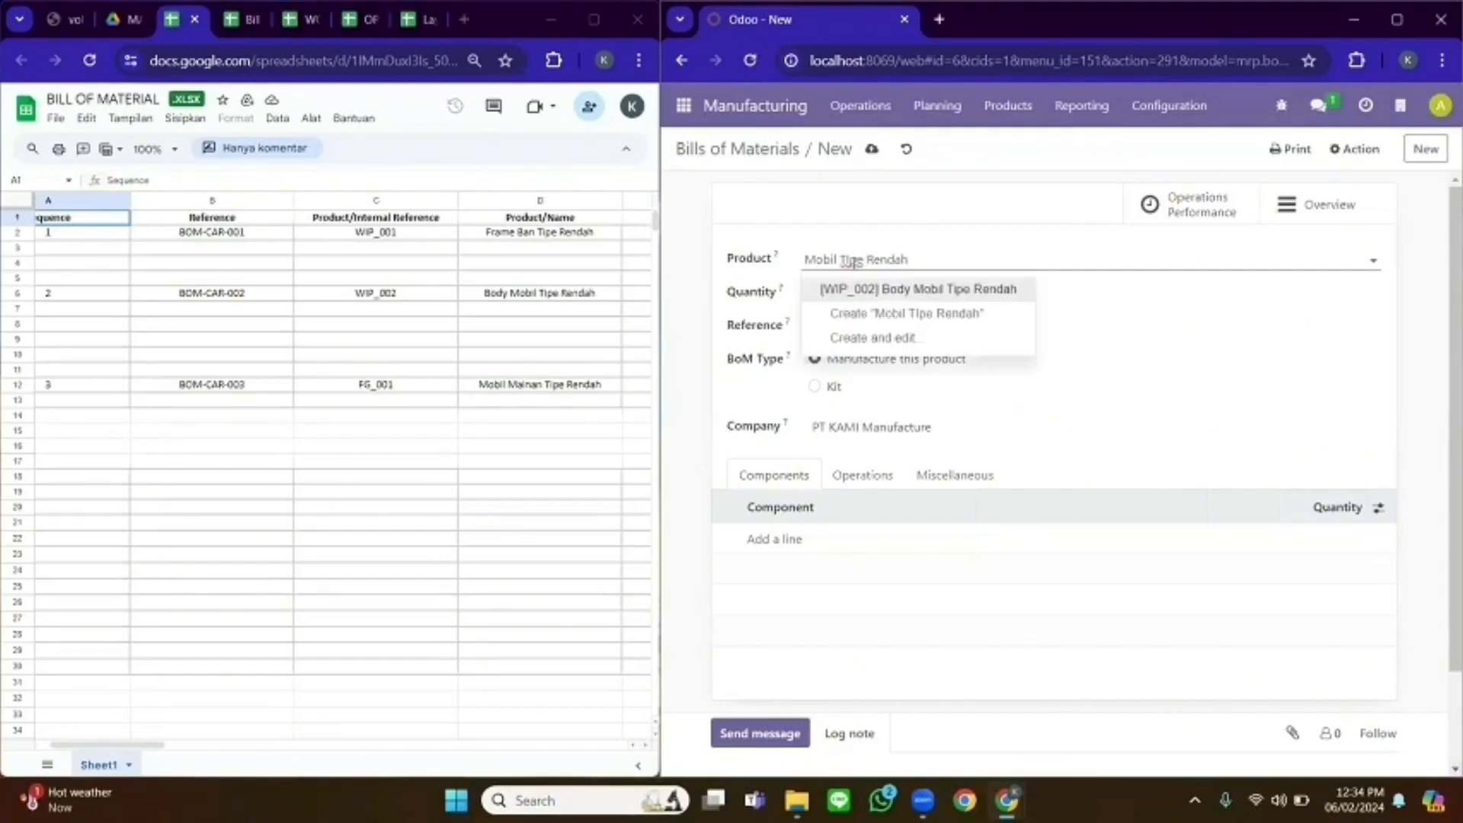
pyautogui.click(807, 259)
pyautogui.write('[')
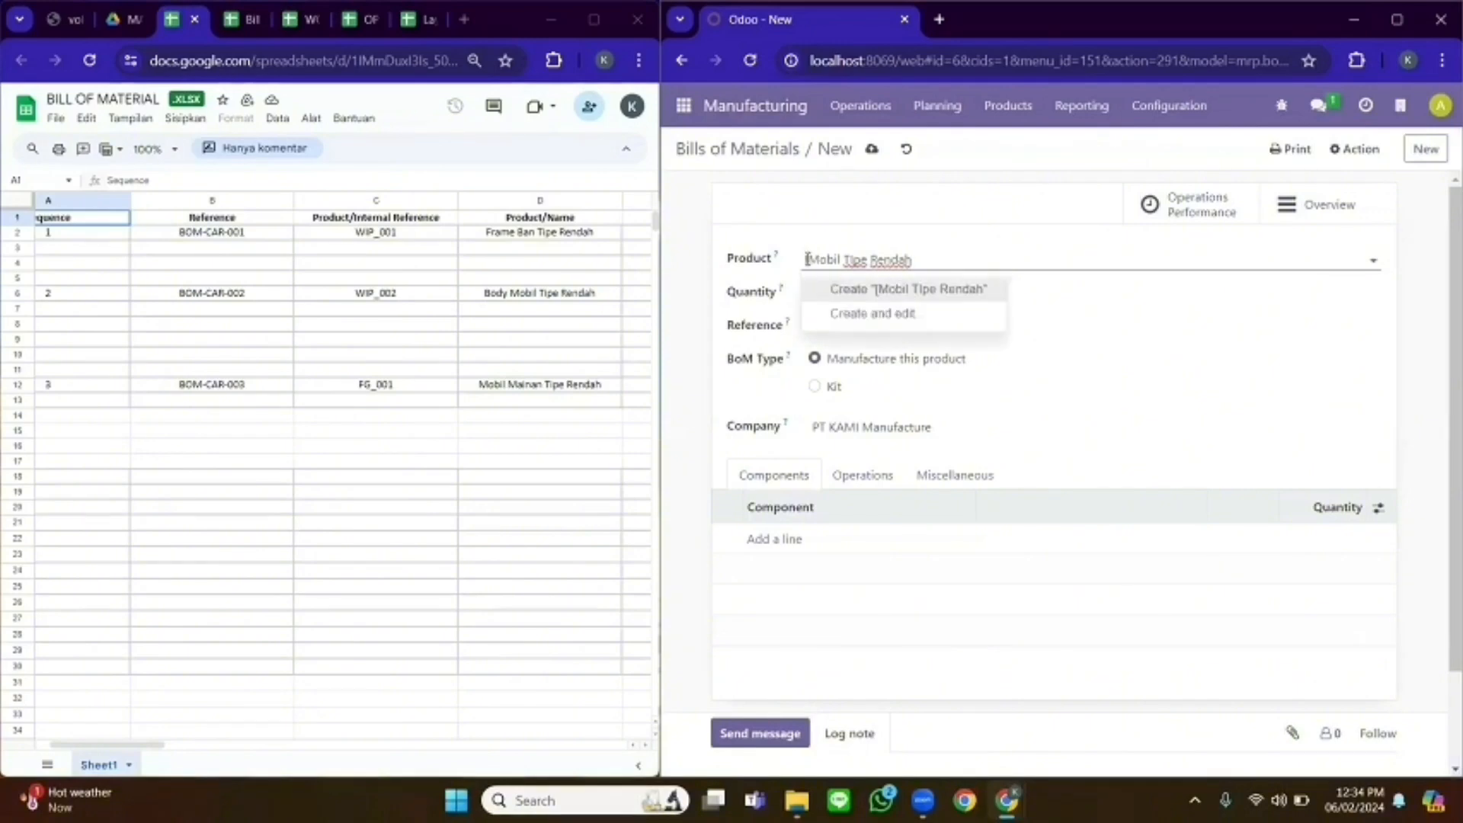
pyautogui.click(866, 335)
pyautogui.write('BOM-CAR-FG')
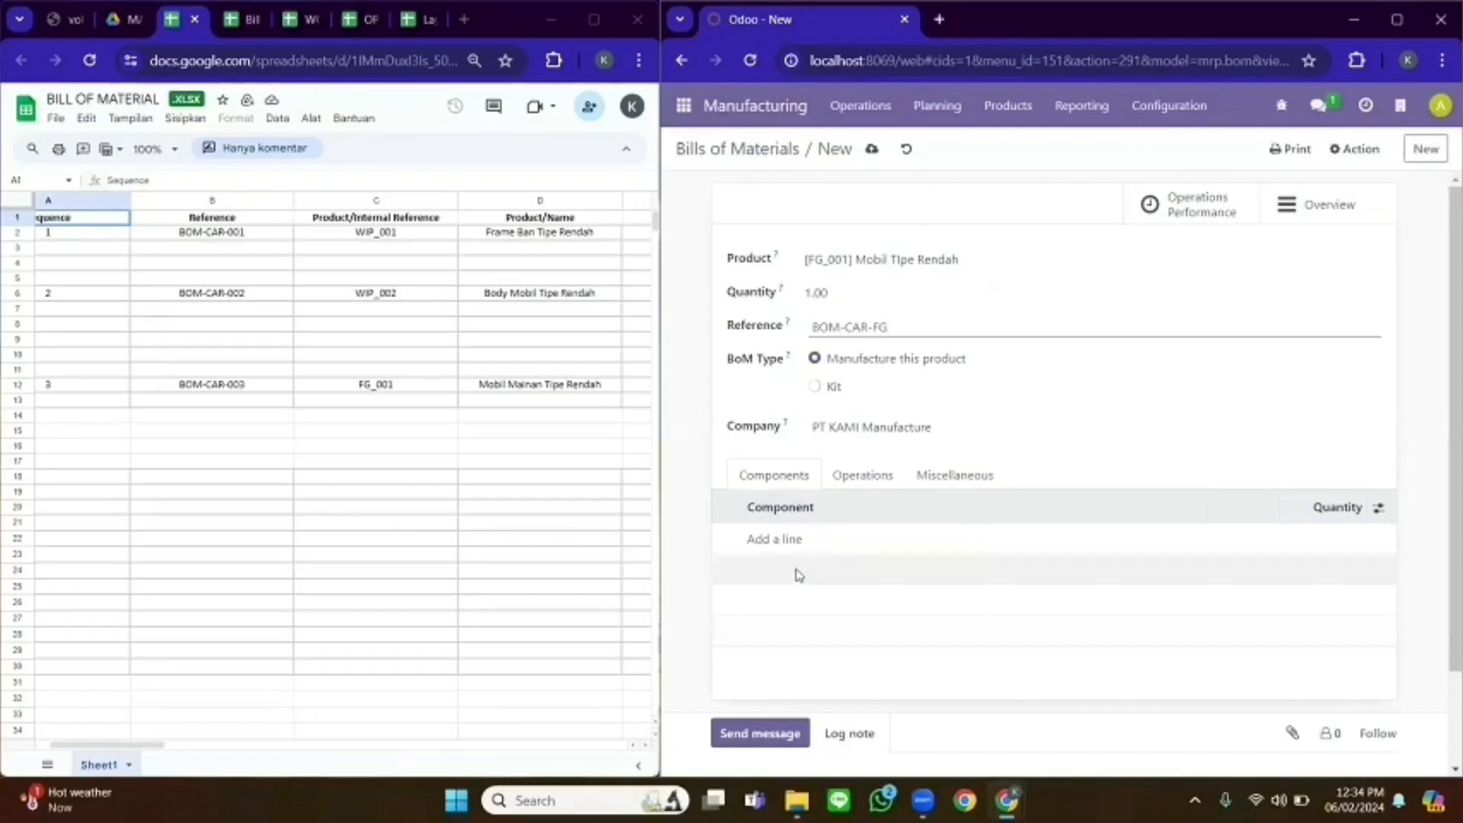
# - Add Body 2x6 Kuning, Frame Ban Tipe Rendah and Body Mobil Tipe Rendah components, then discard the bill
pyautogui.click(784, 541)
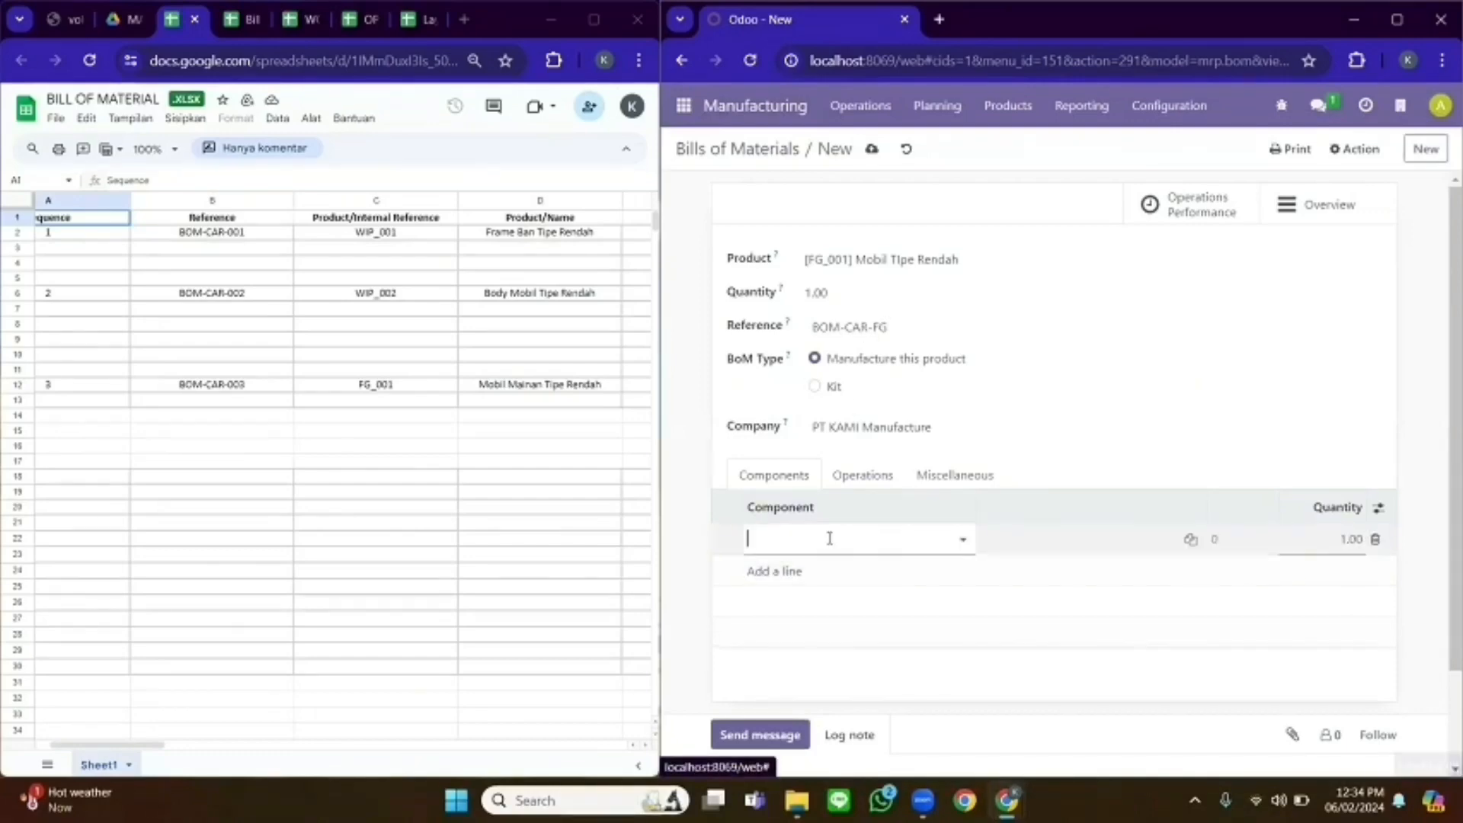
pyautogui.write('RM')
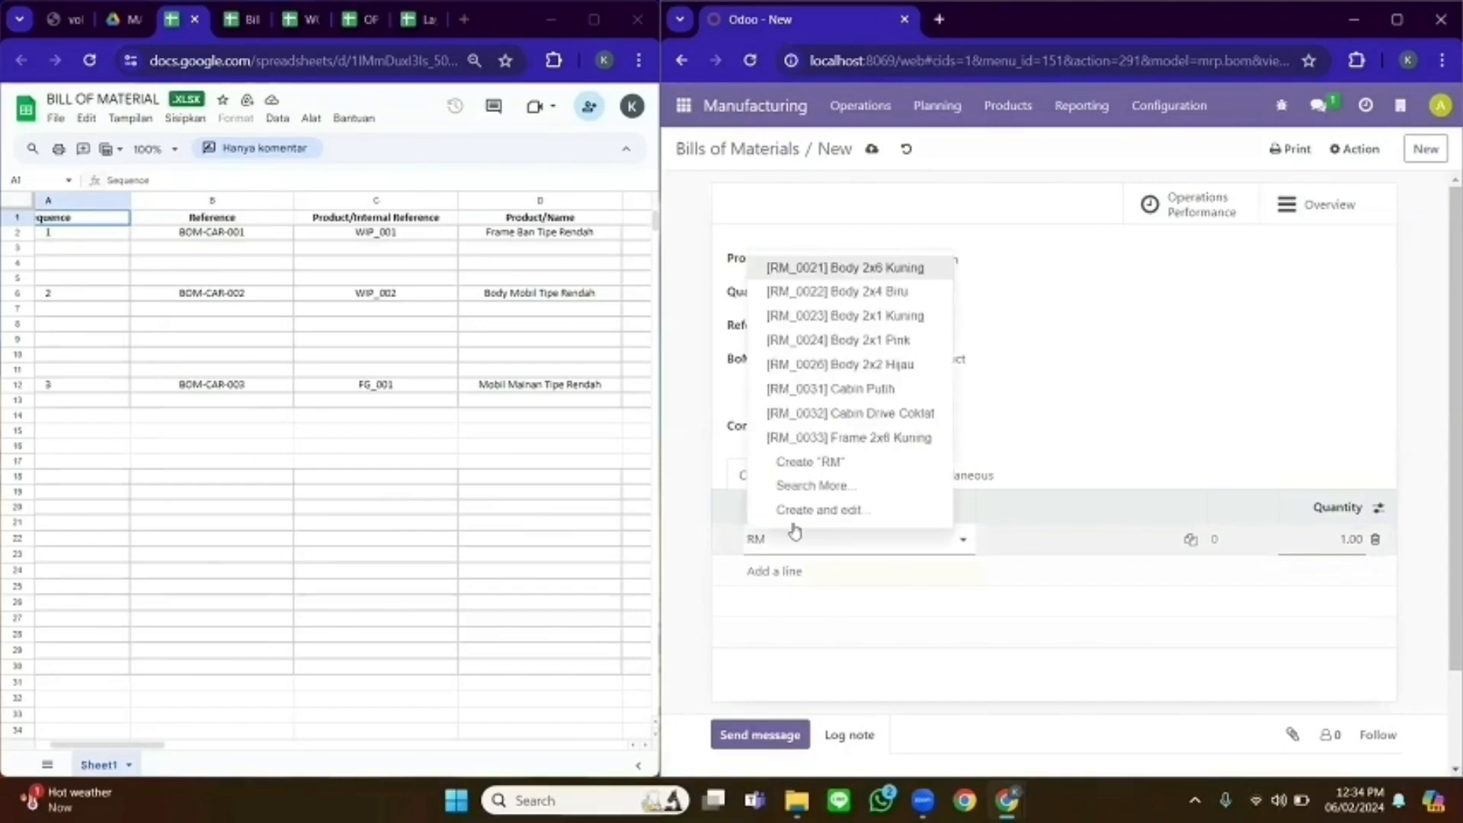
pyautogui.click(838, 274)
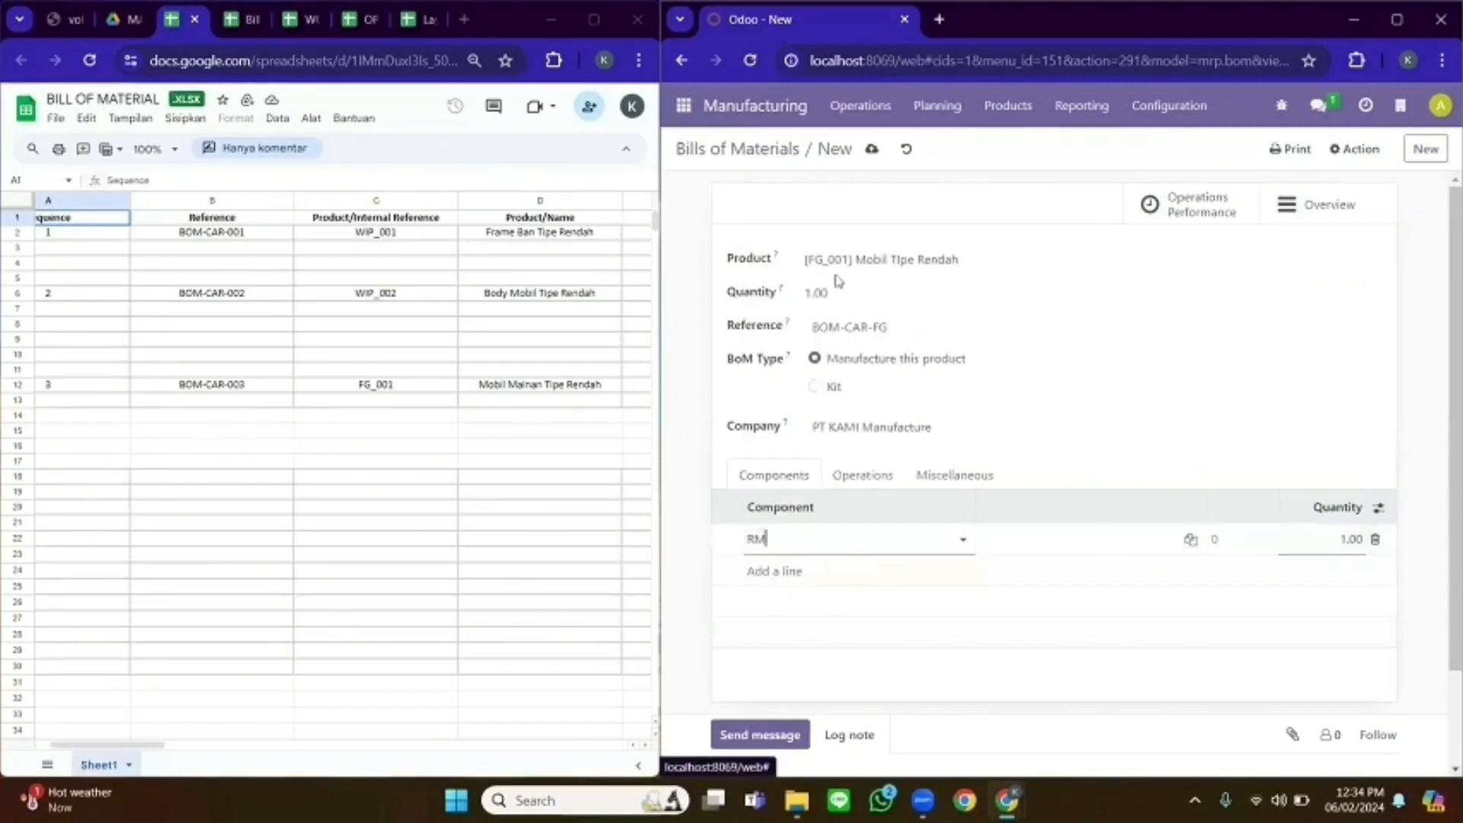
pyautogui.click(784, 573)
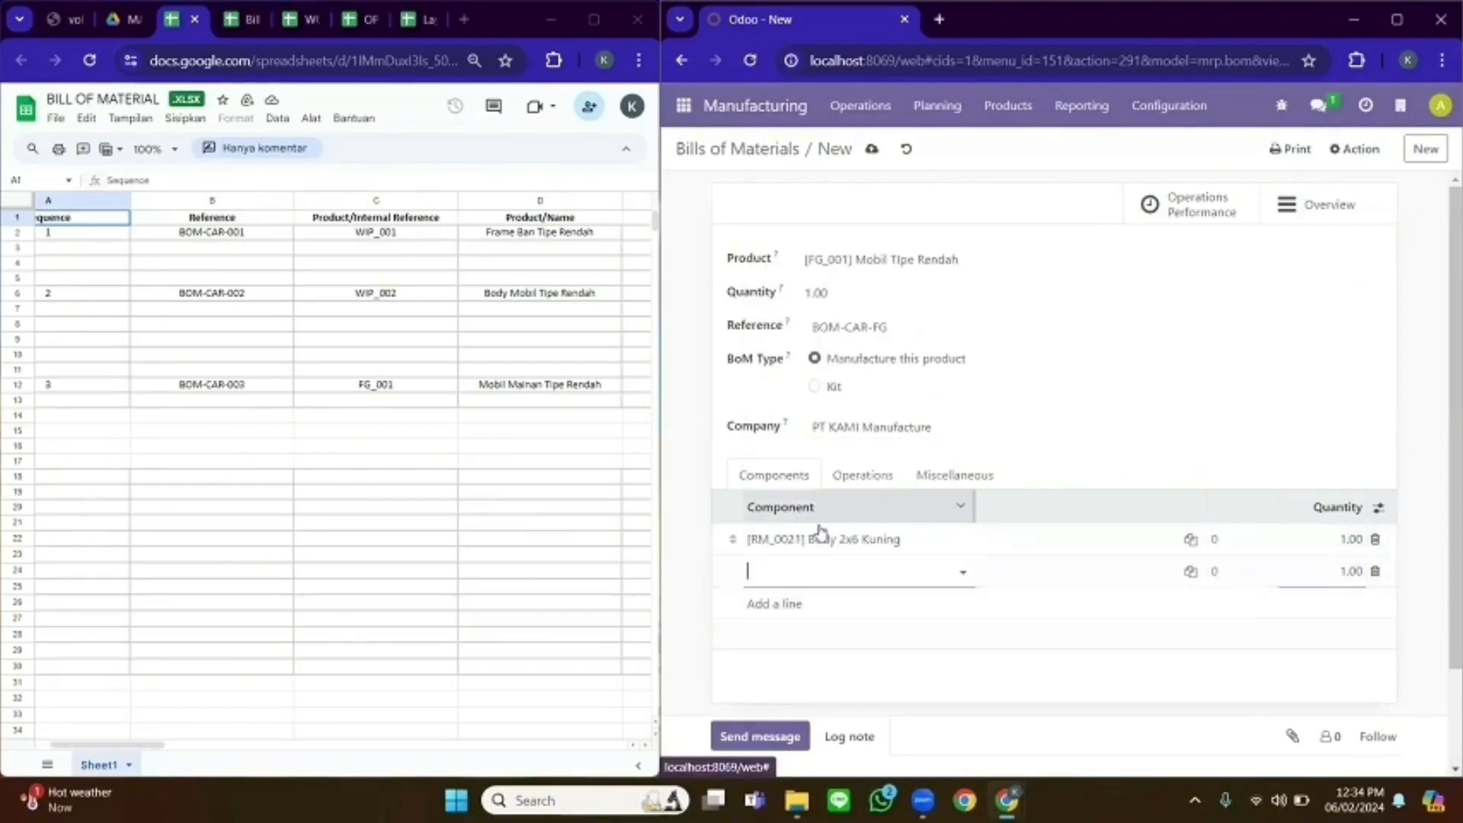
pyautogui.click(807, 573)
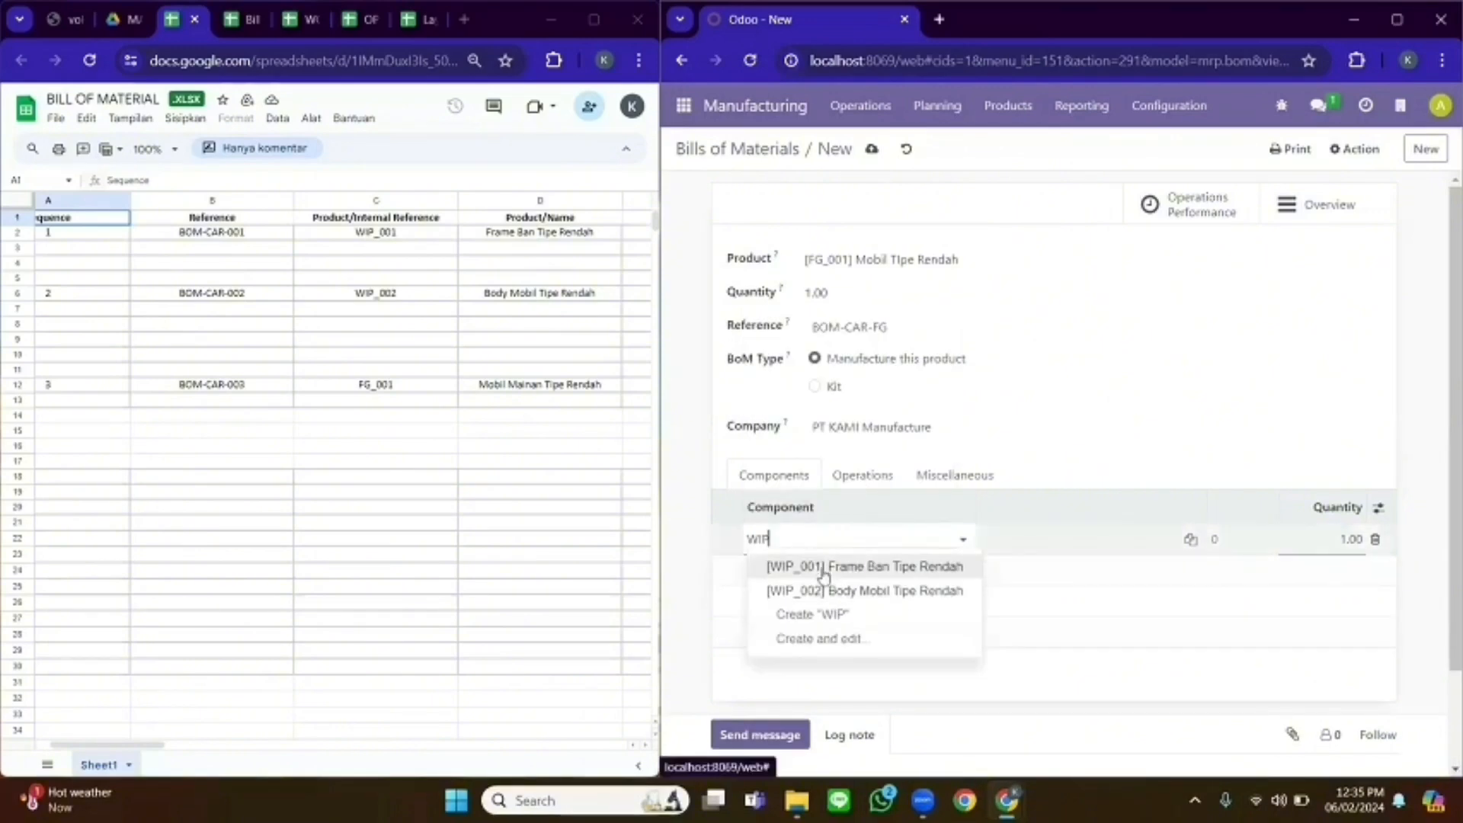
pyautogui.click(823, 568)
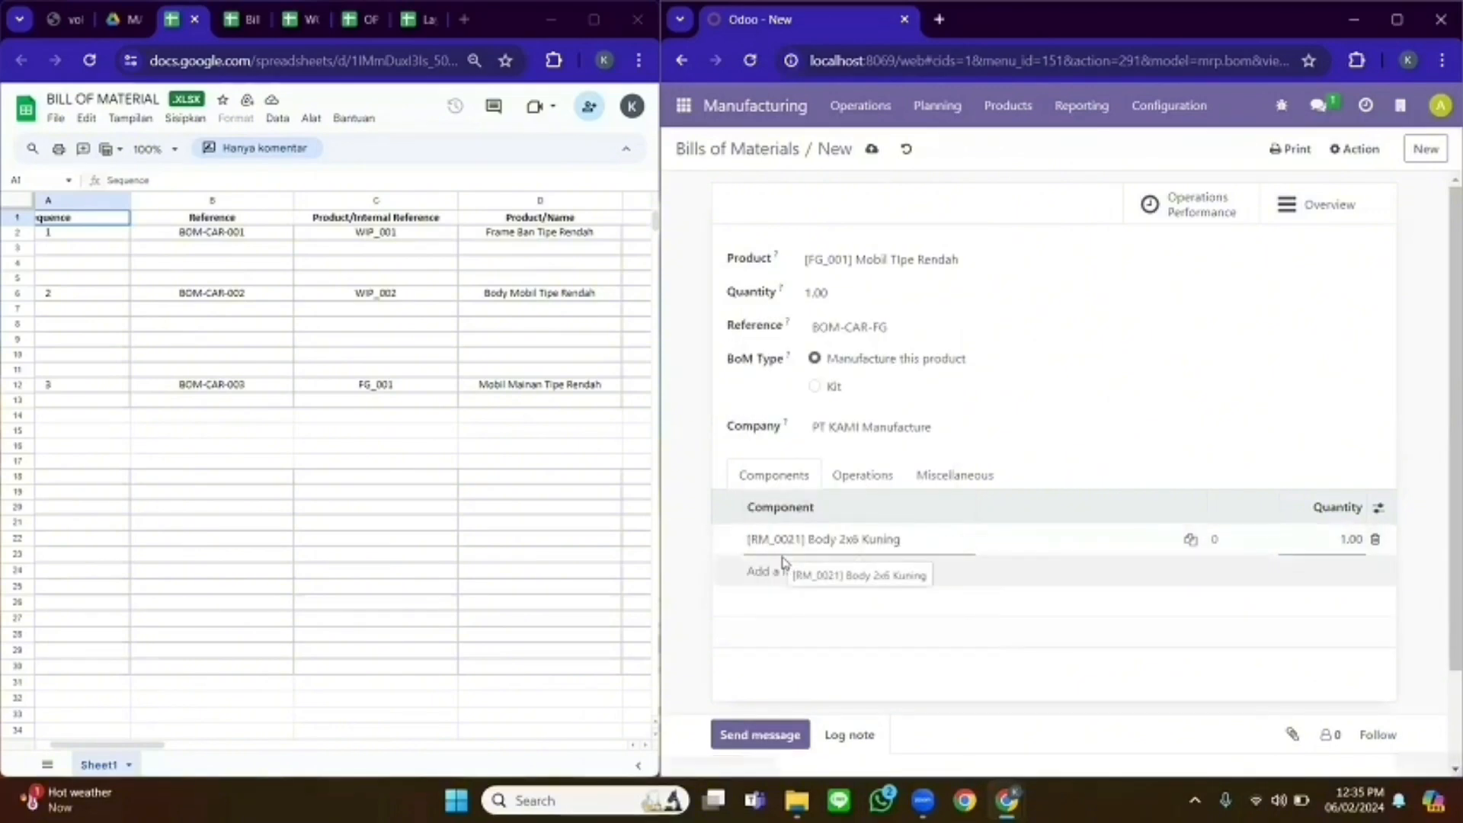
pyautogui.click(794, 573)
pyautogui.write('WIP')
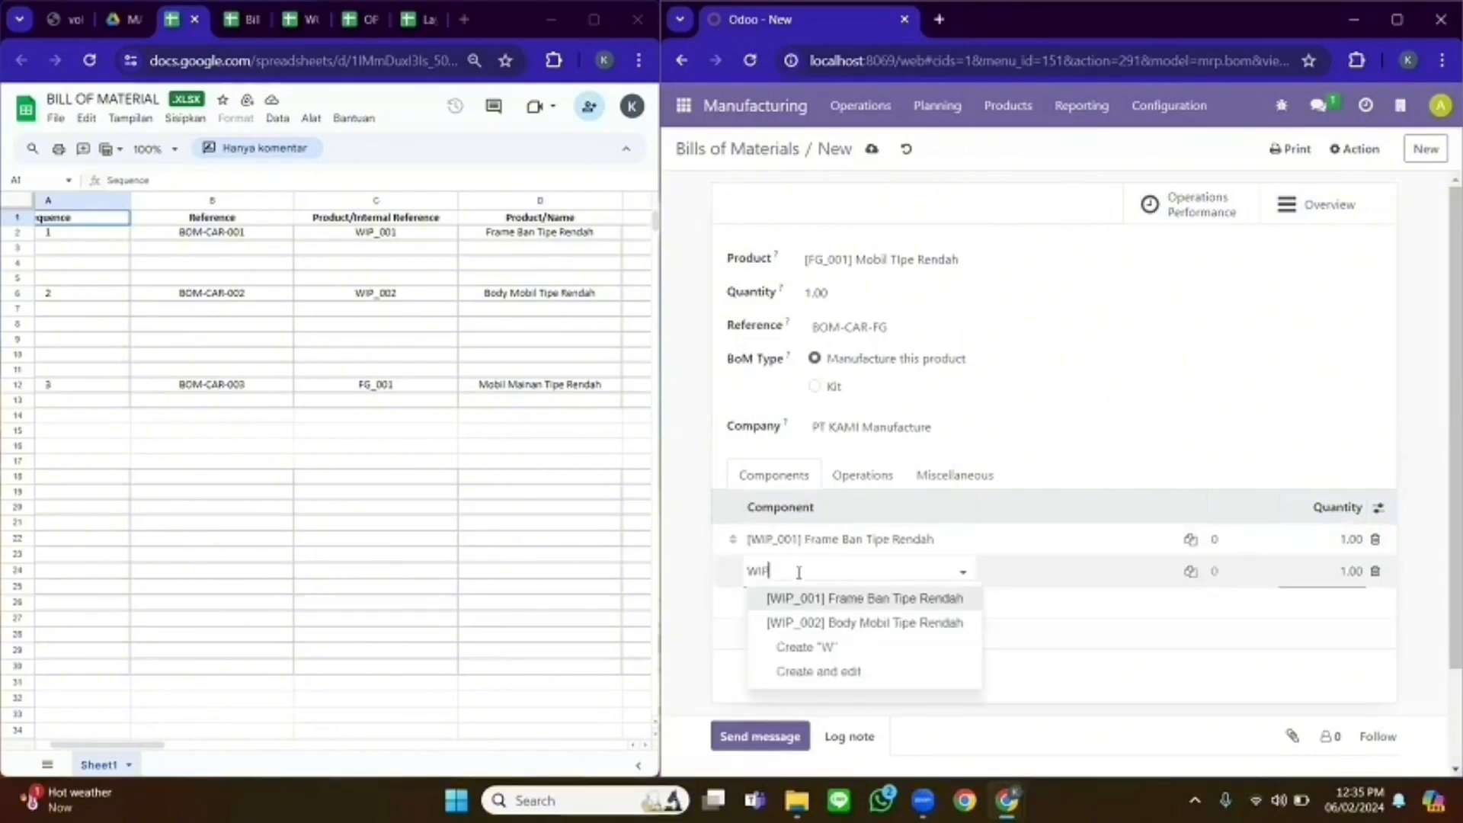
pyautogui.click(813, 622)
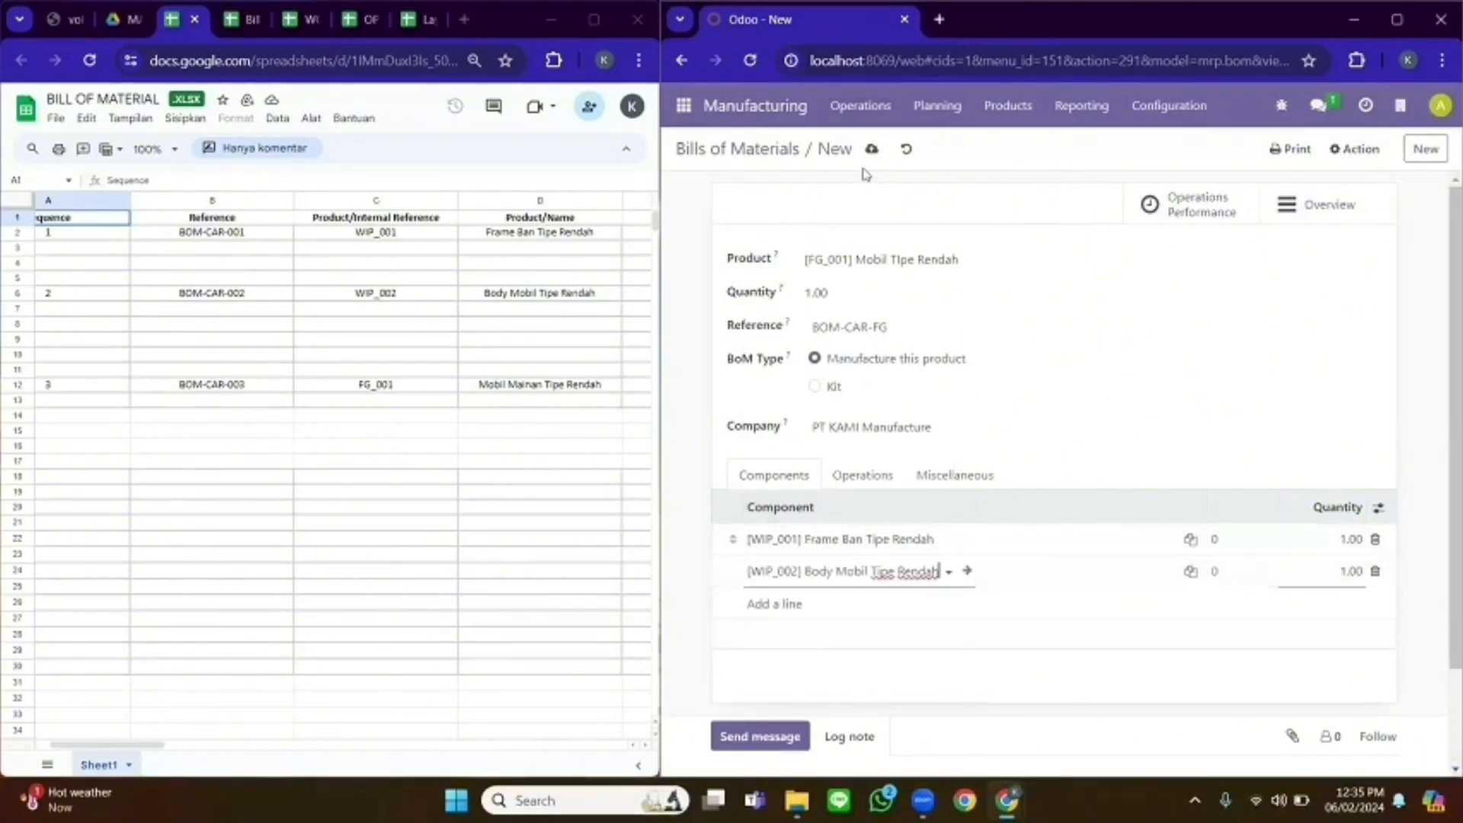
pyautogui.click(907, 150)
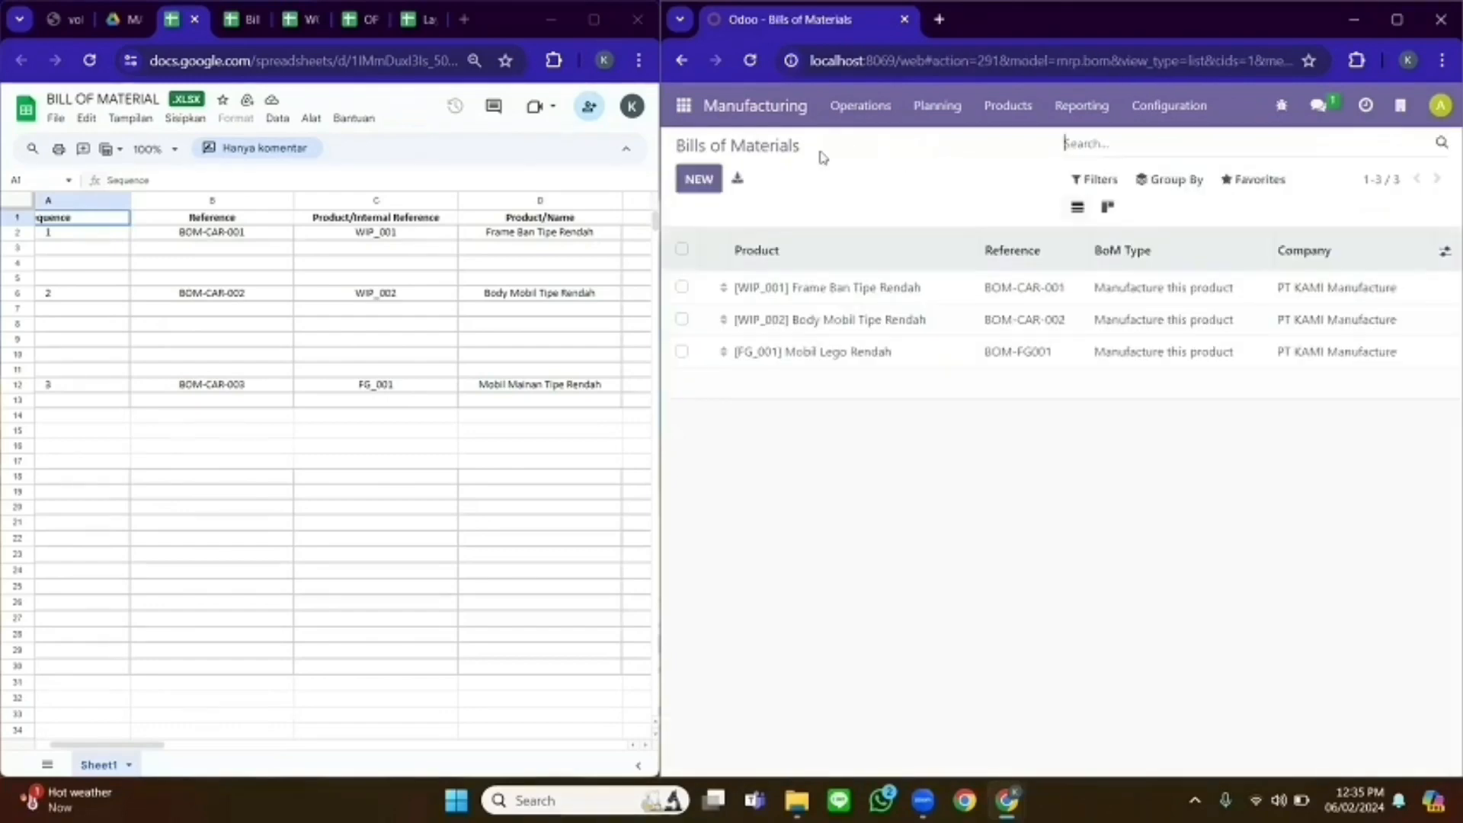
# - Open the Work Centers list alongside the WORK CENTER sheet, selecting columns D–H
pyautogui.click(65, 19)
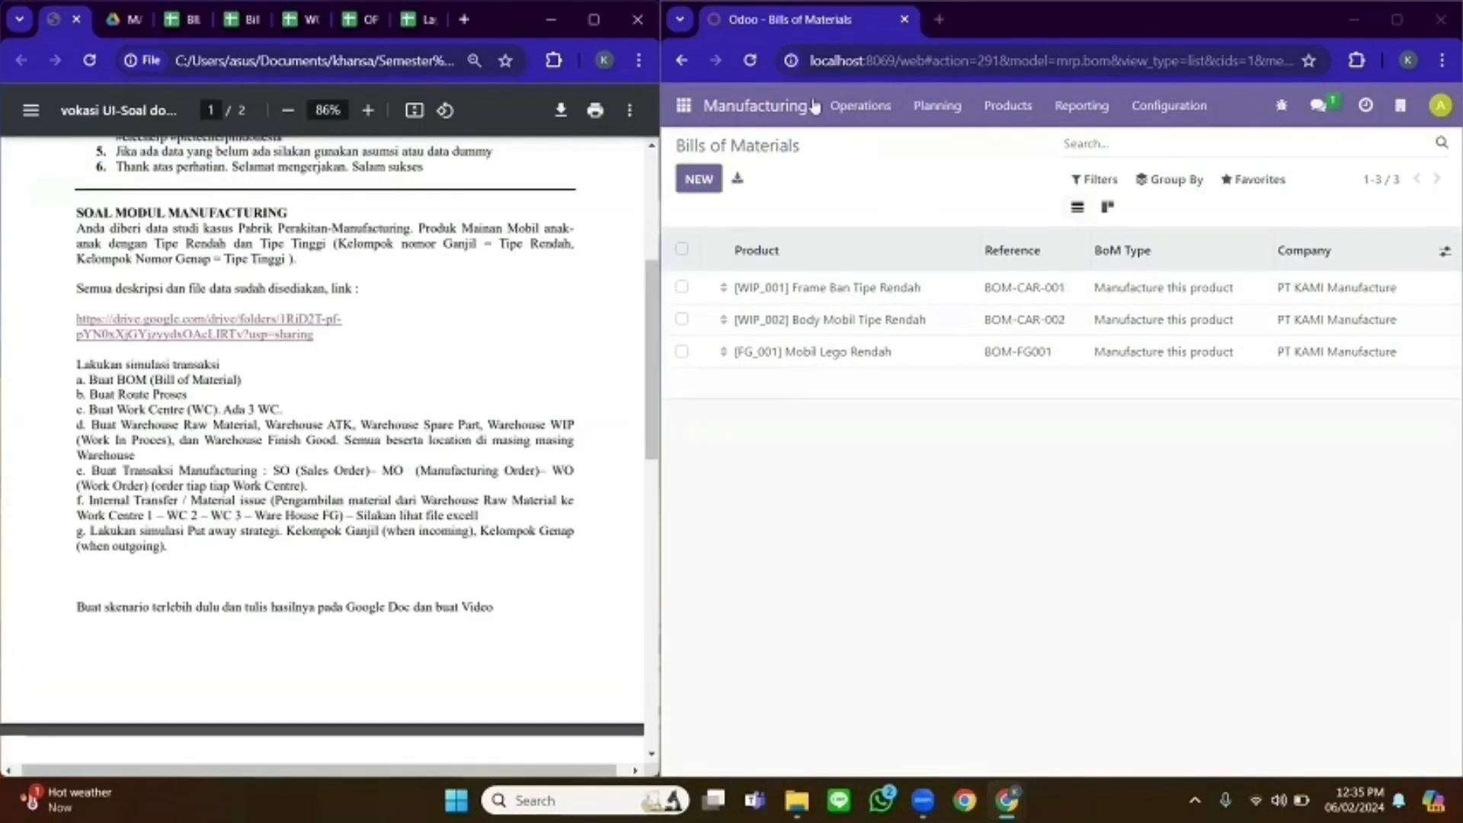
pyautogui.click(1184, 110)
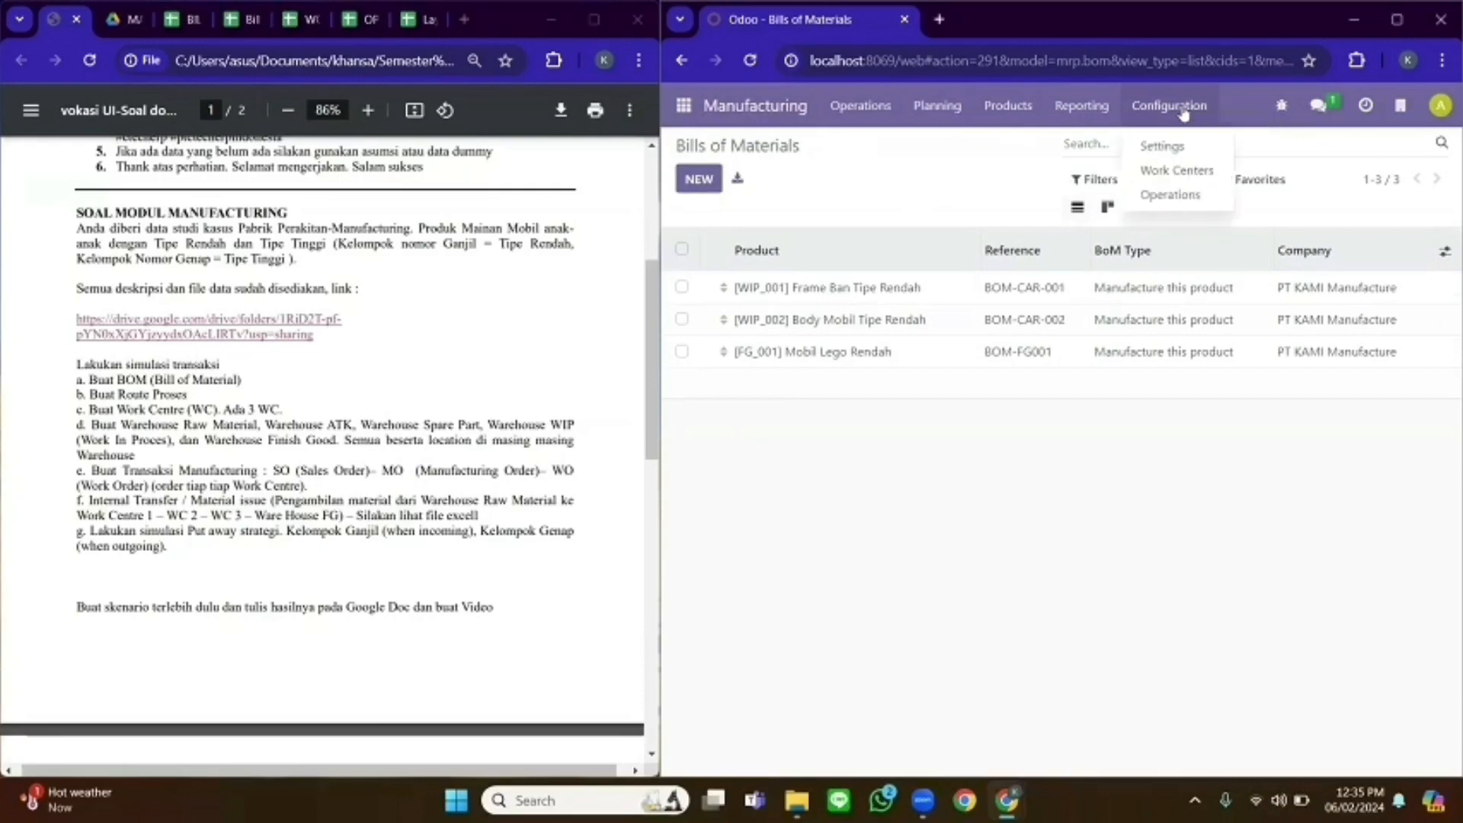
pyautogui.click(1160, 175)
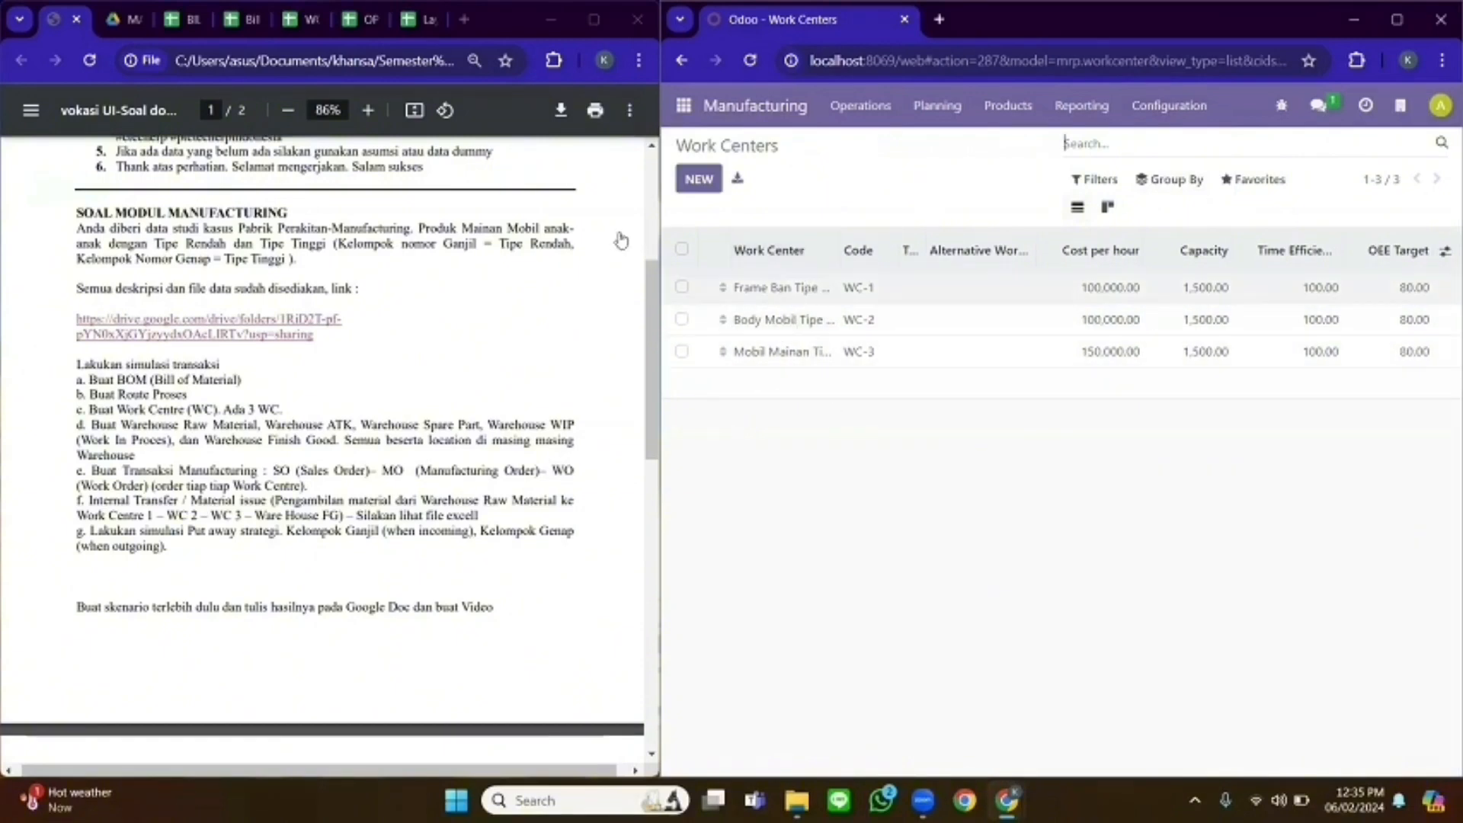
pyautogui.click(301, 20)
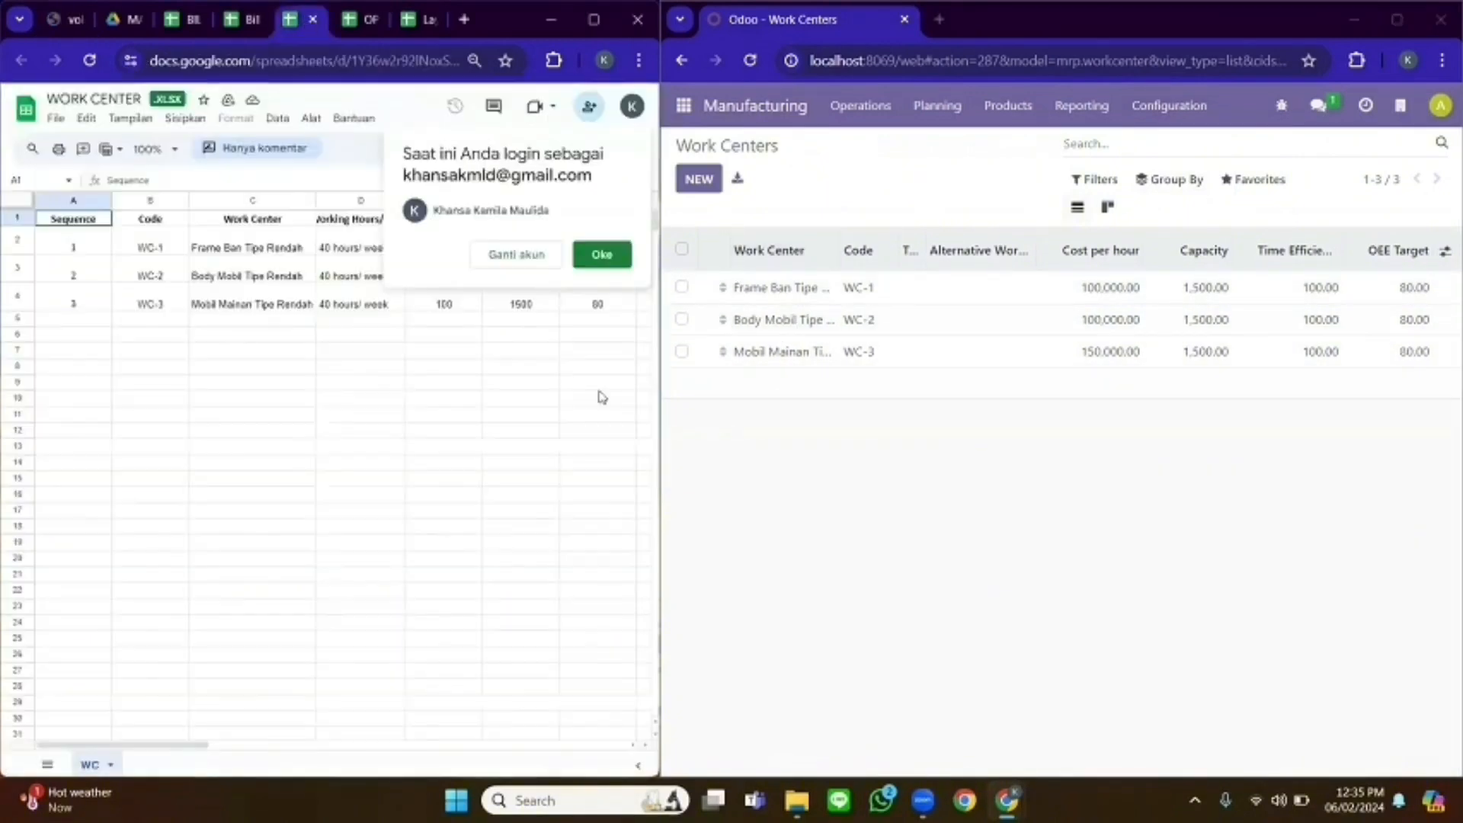
pyautogui.click(617, 254)
pyautogui.moveTo(379, 200); pyautogui.dragTo(646, 200)
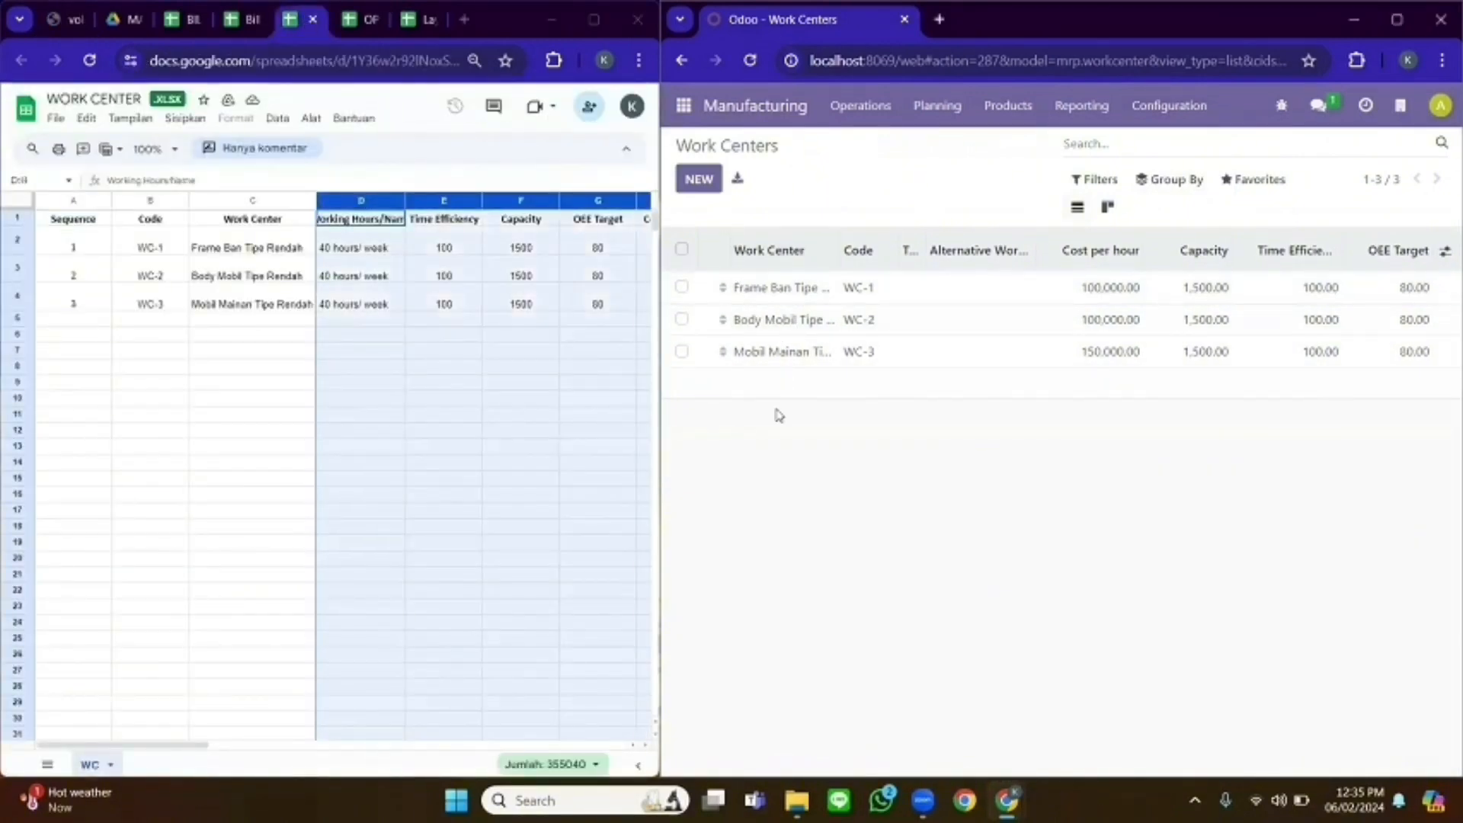
# - Check the Frame Ban Tipe Rendah work center against sheet row WC-1, then advance to the next work center
pyautogui.click(757, 289)
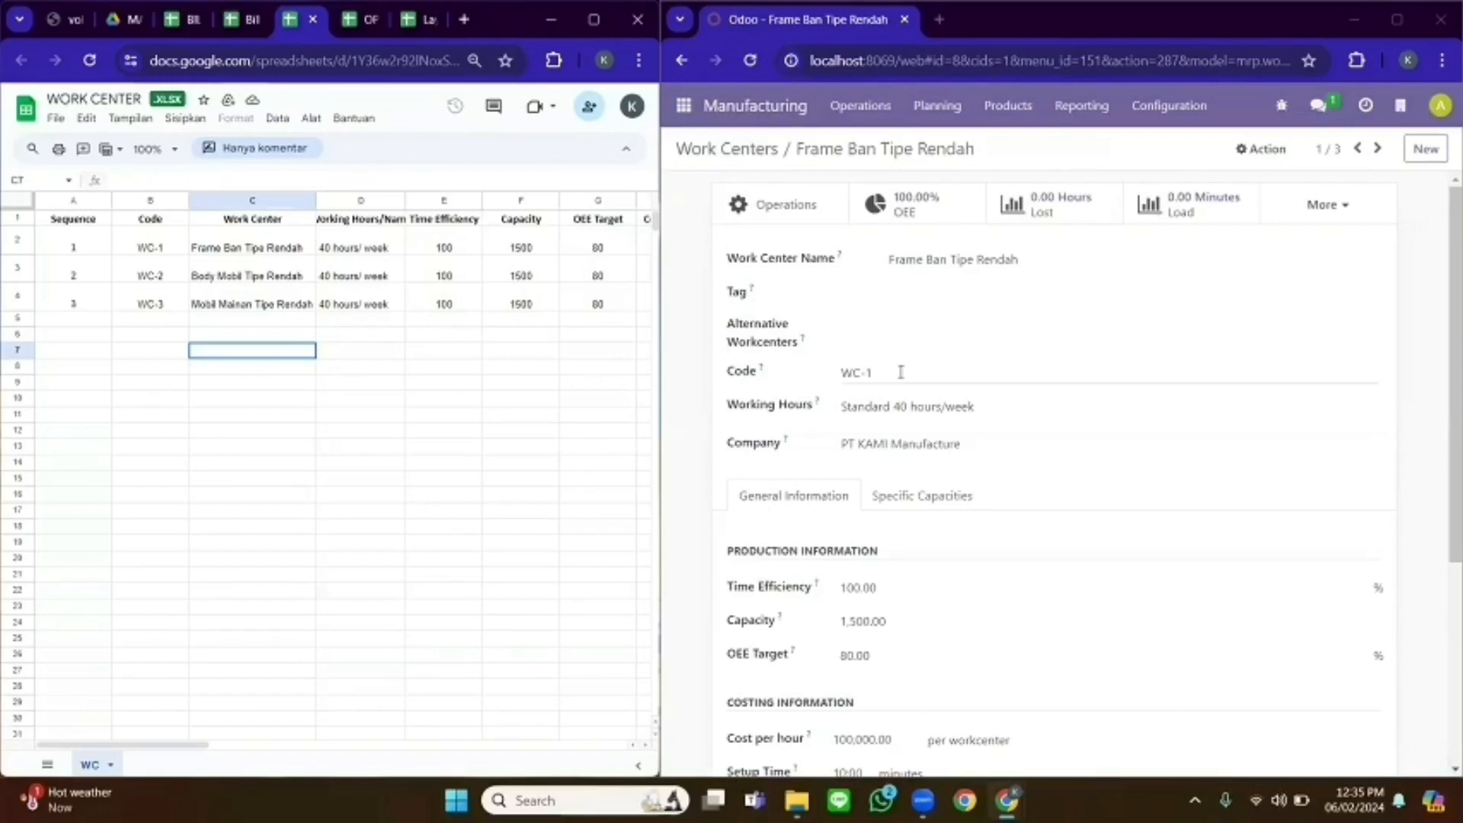
pyautogui.click(153, 248)
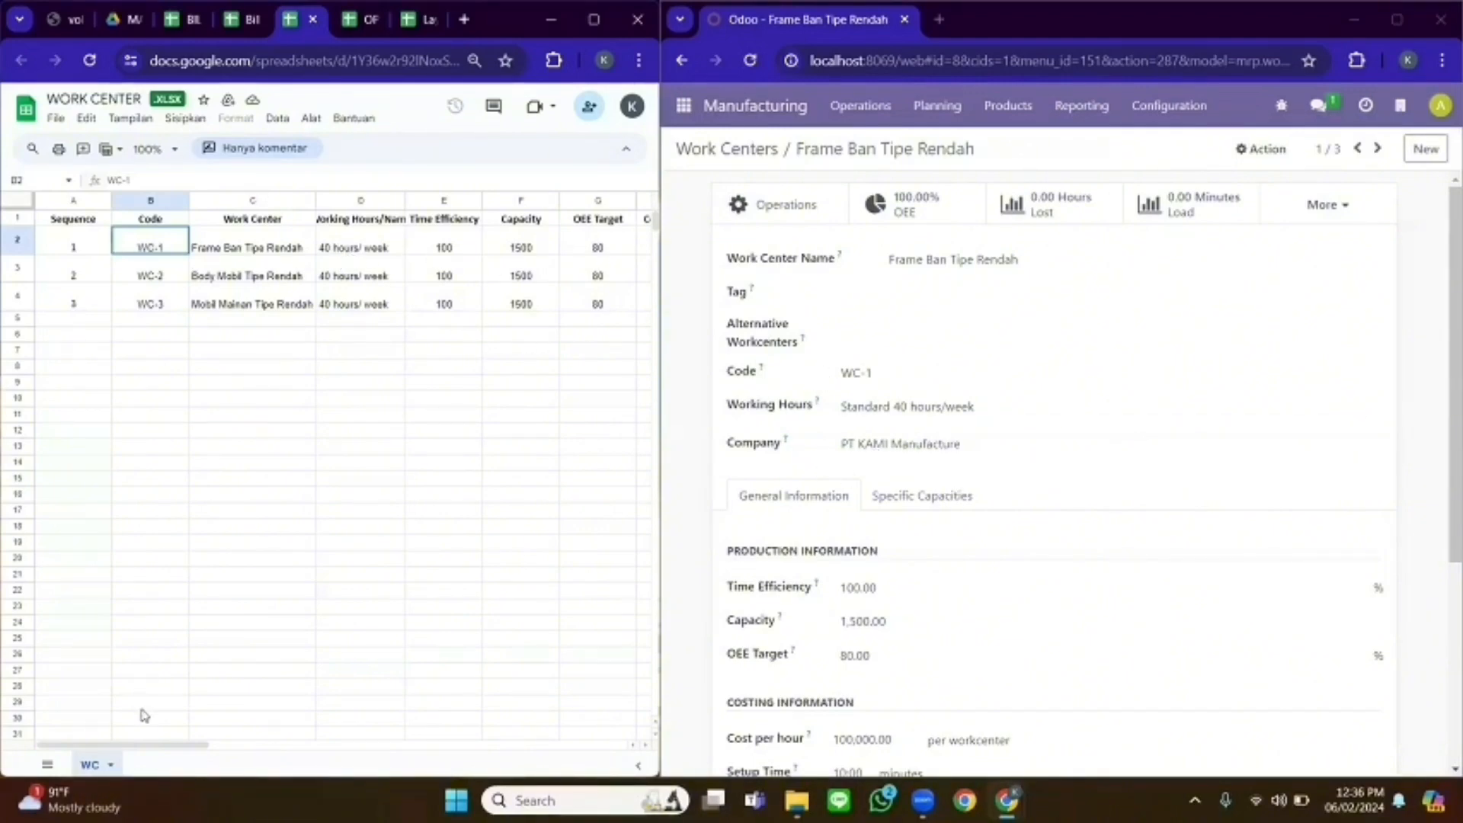
pyautogui.moveTo(171, 751); pyautogui.dragTo(242, 751)
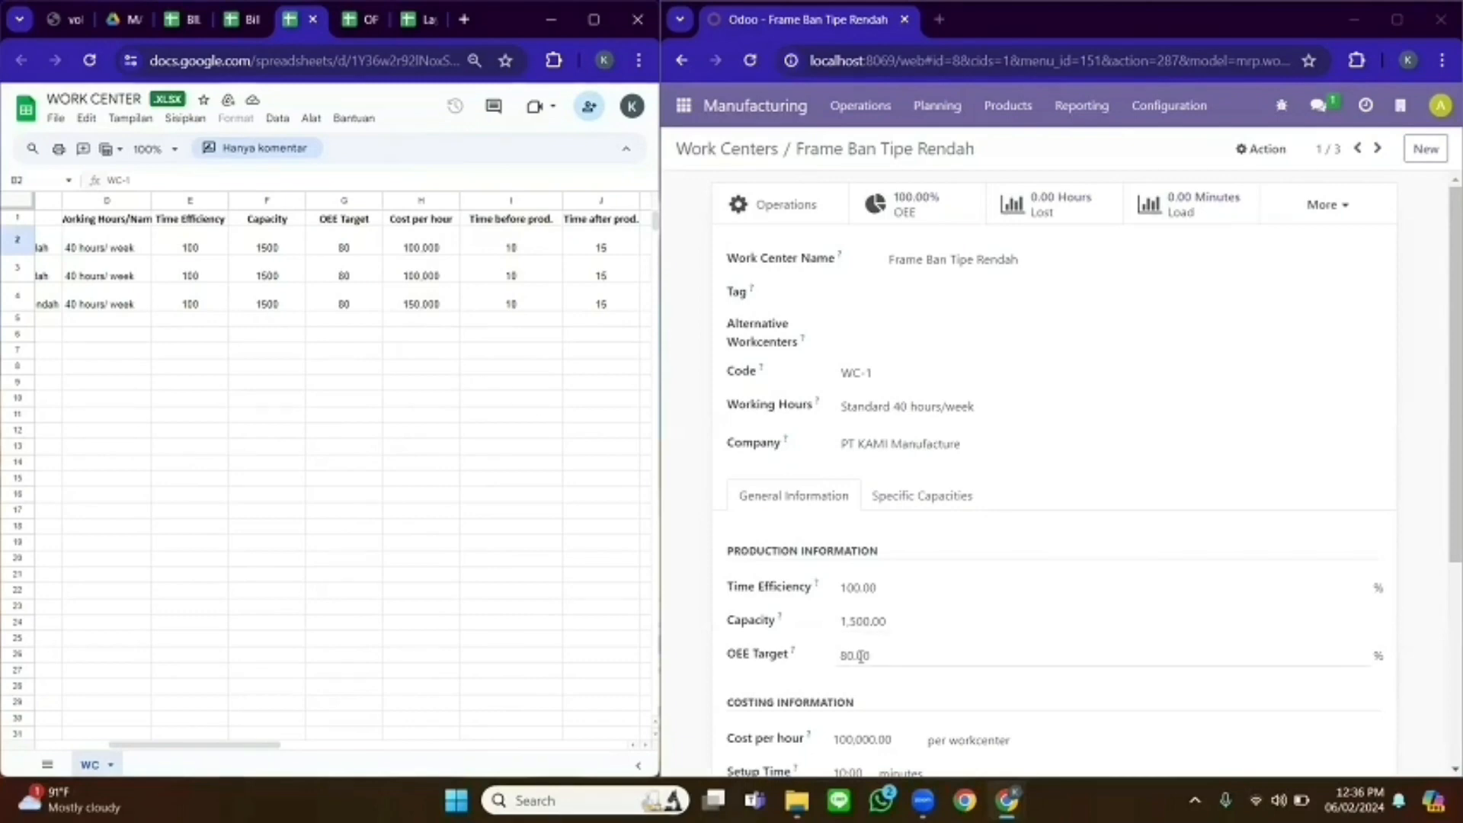
pyautogui.scroll(-3, 1443, 427)
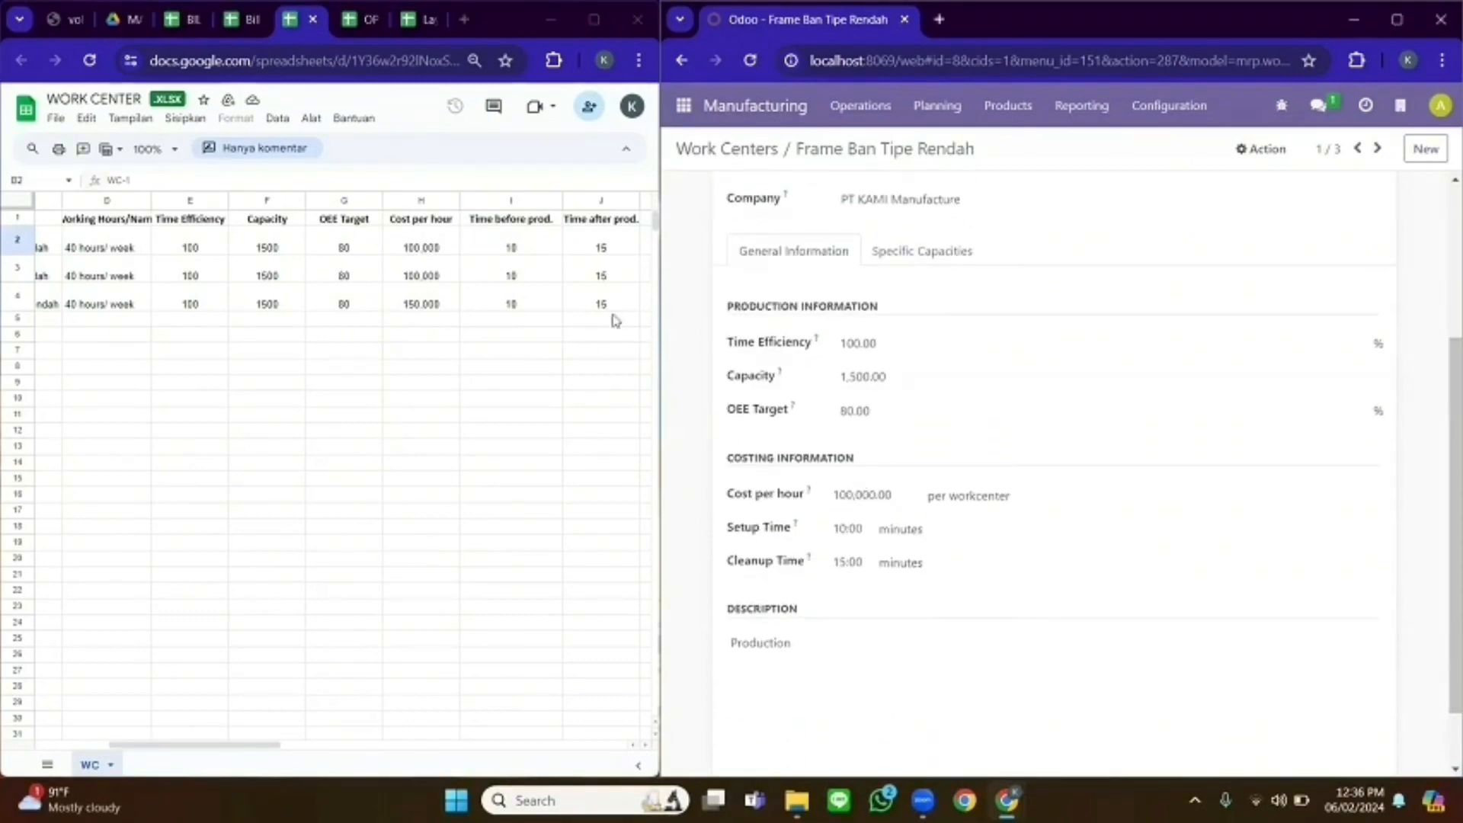
pyautogui.moveTo(244, 746); pyautogui.dragTo(284, 745)
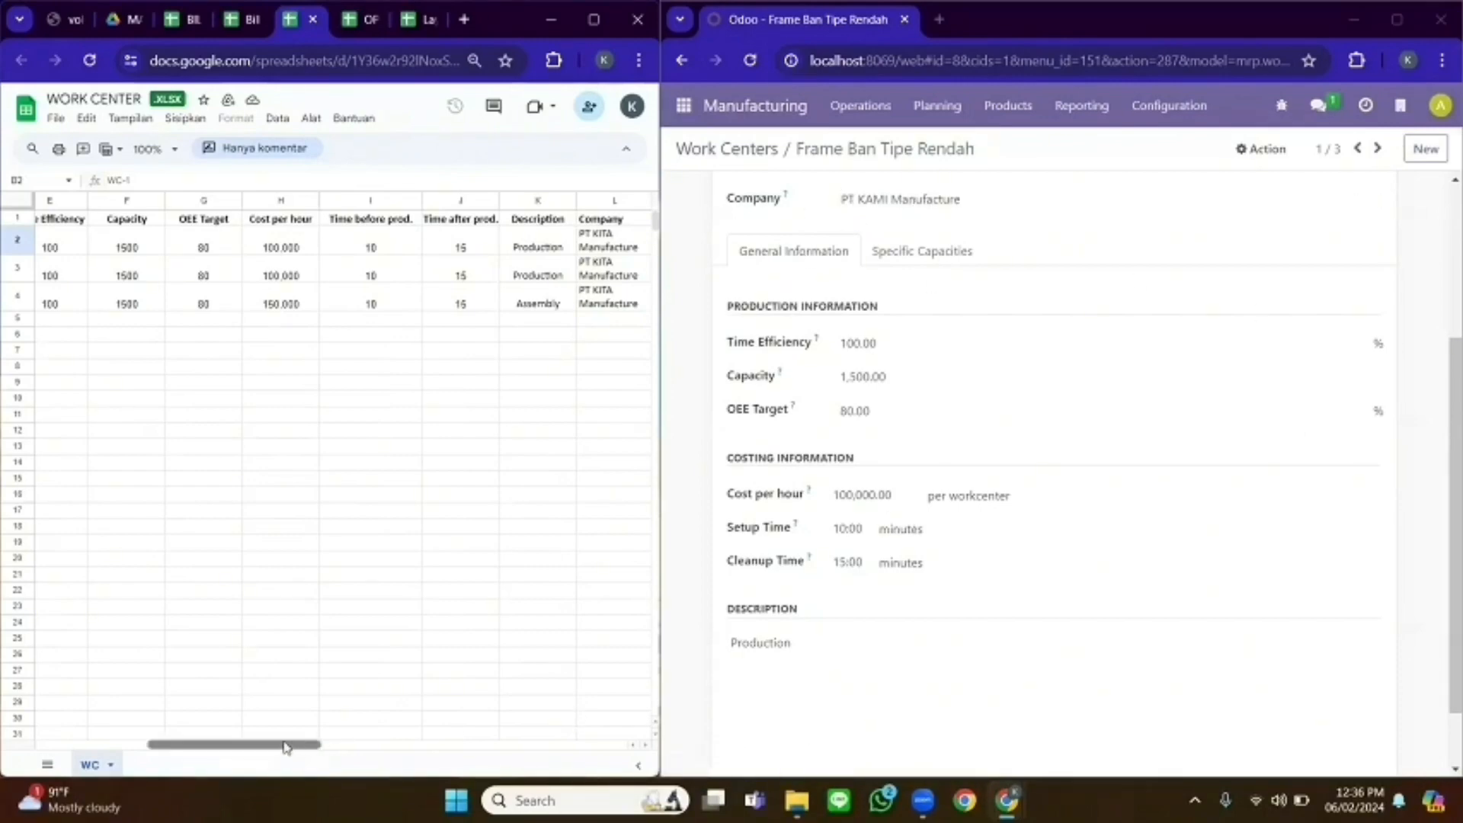
pyautogui.moveTo(288, 745); pyautogui.dragTo(95, 731)
pyautogui.click(1378, 148)
pyautogui.scroll(5, 1395, 335)
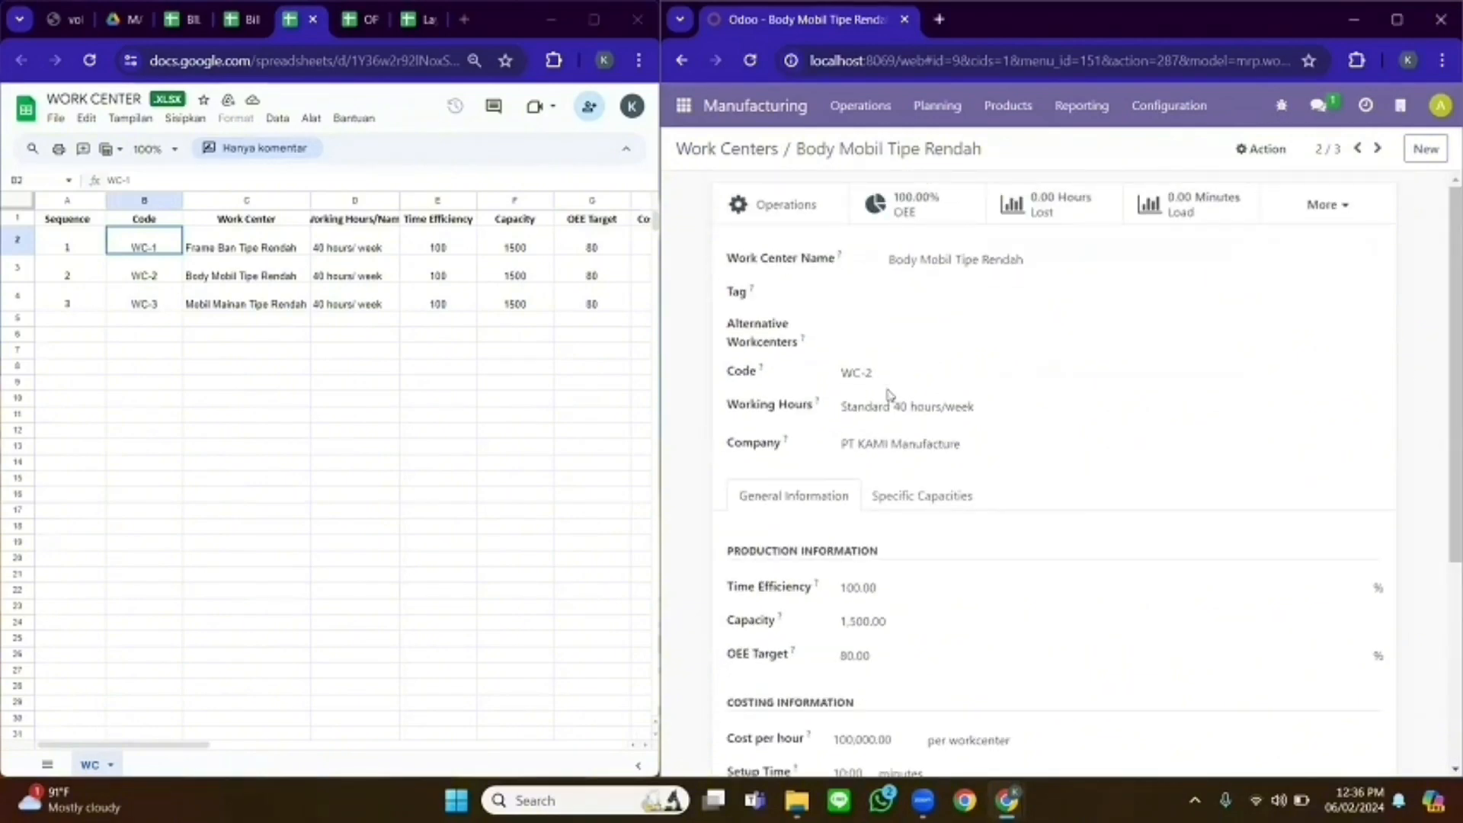
# - Review the sheet's WC-2 row, including the OEE Target value in G3
pyautogui.click(155, 268)
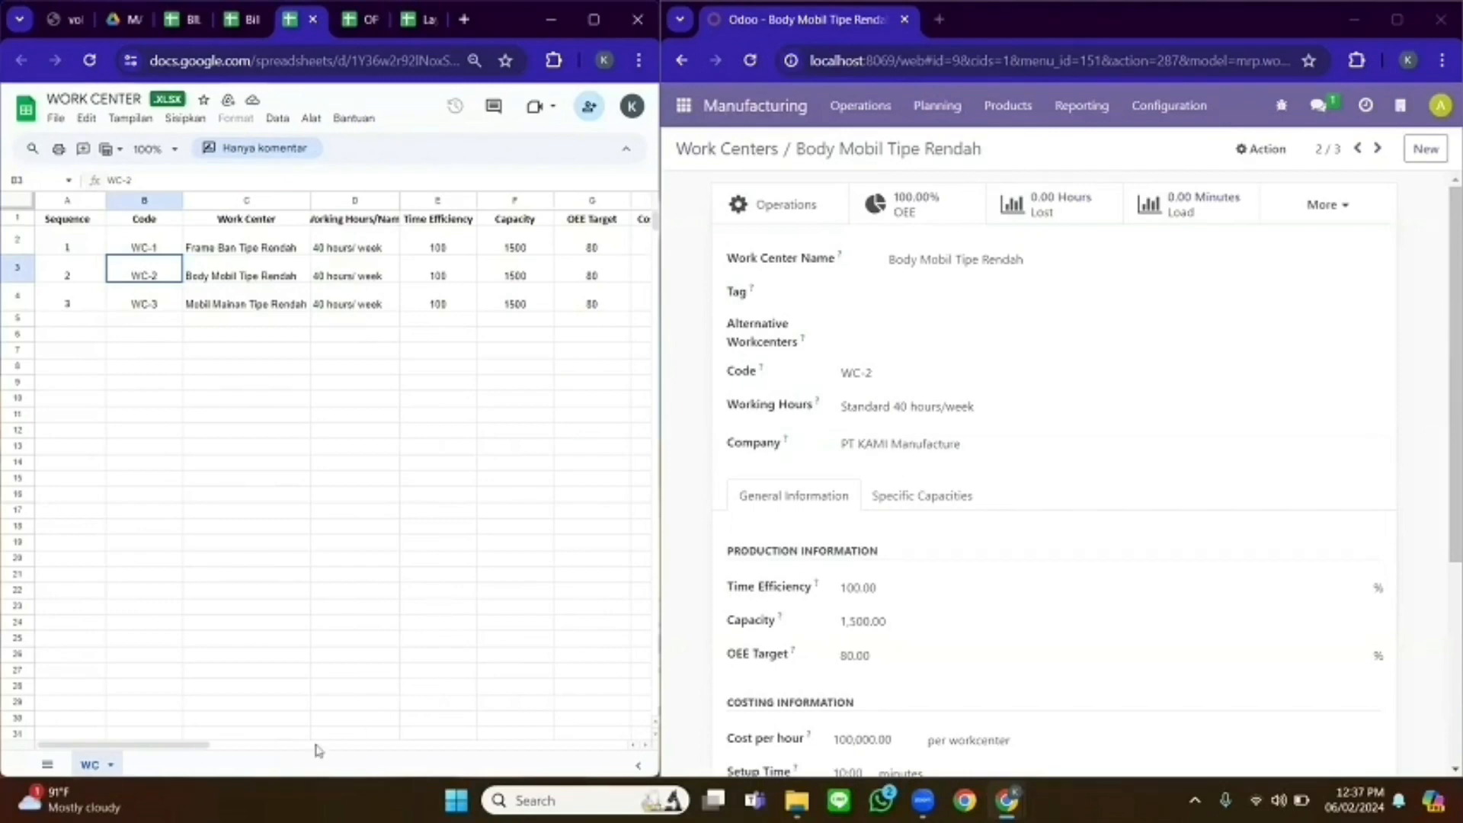
pyautogui.scroll(-2, 840, 610)
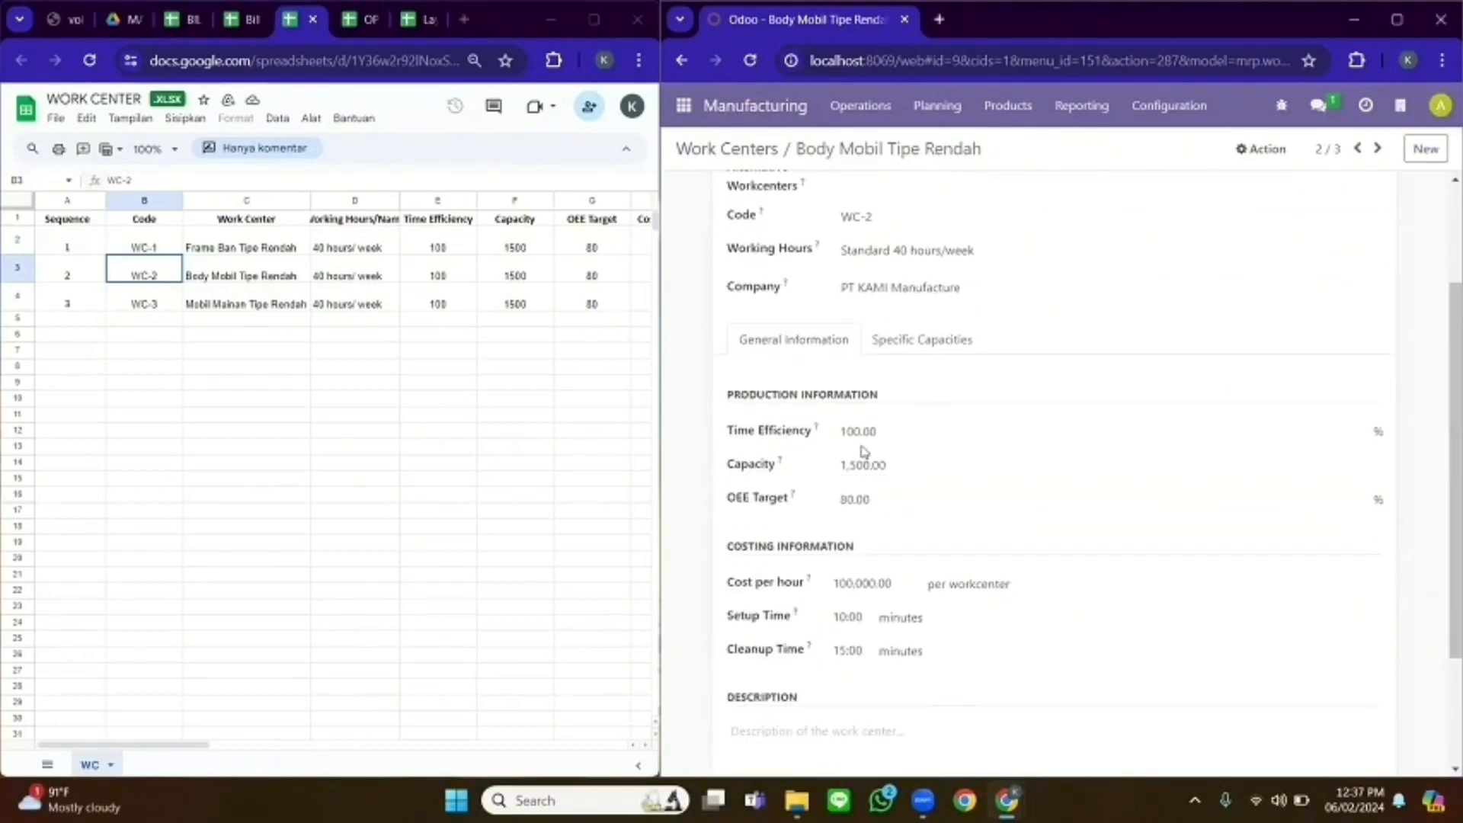
pyautogui.moveTo(194, 746); pyautogui.dragTo(240, 746)
pyautogui.click(327, 278)
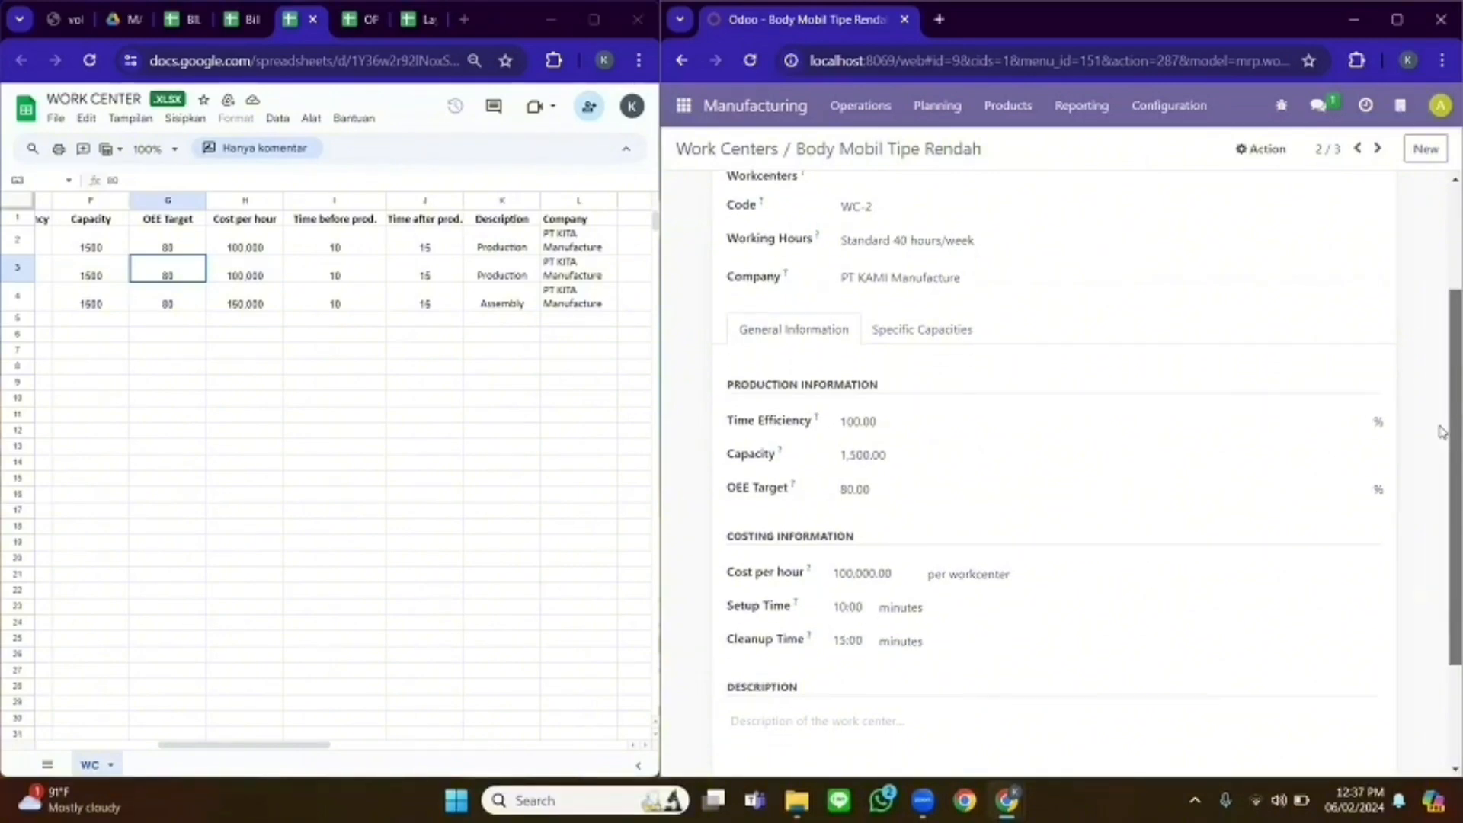
# - Enter the production description for Body Mobil Tipe Rendah and save it back to the list
pyautogui.click(826, 726)
pyautogui.write('Production')
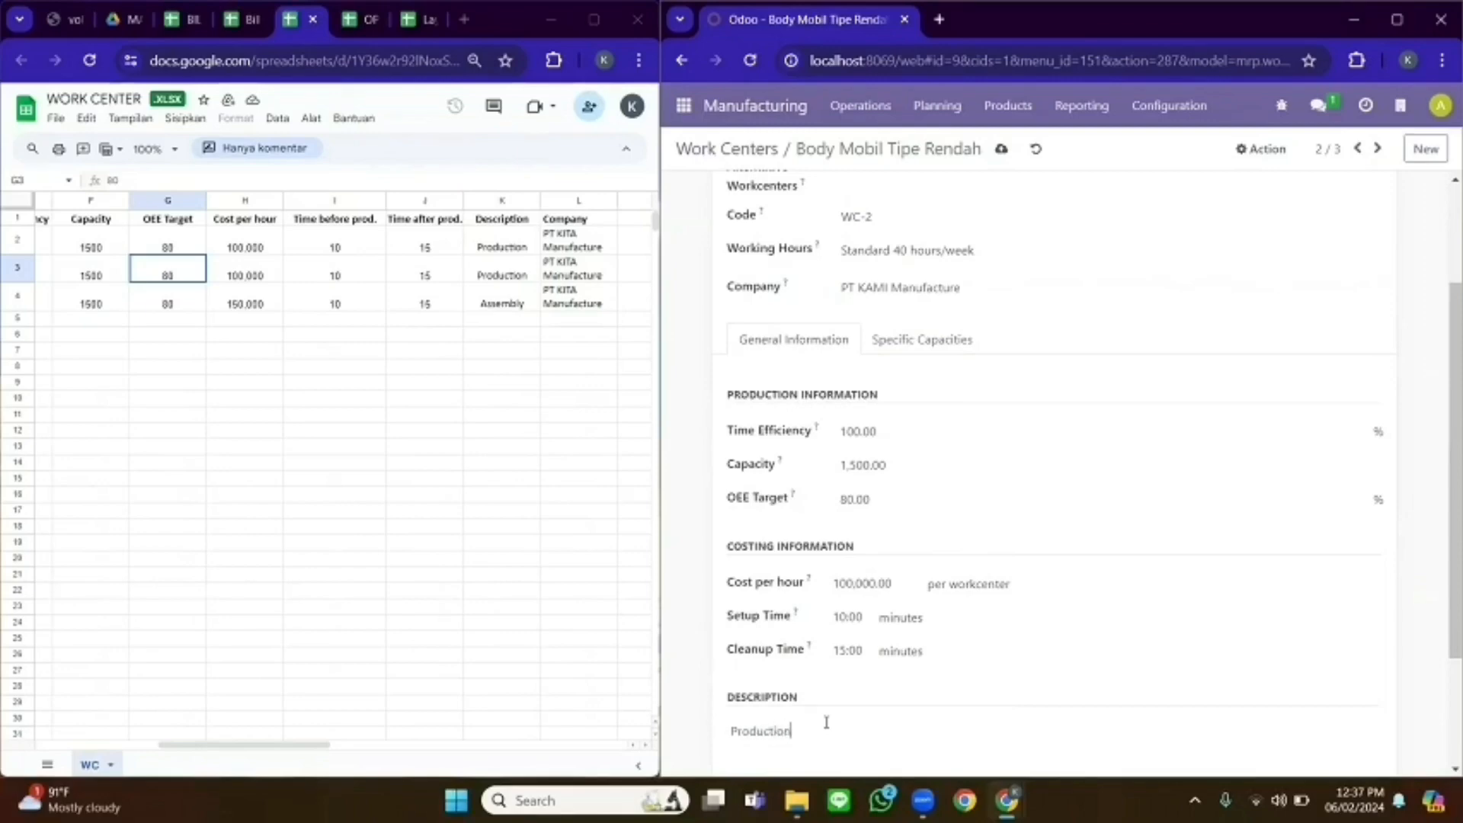
pyautogui.click(756, 151)
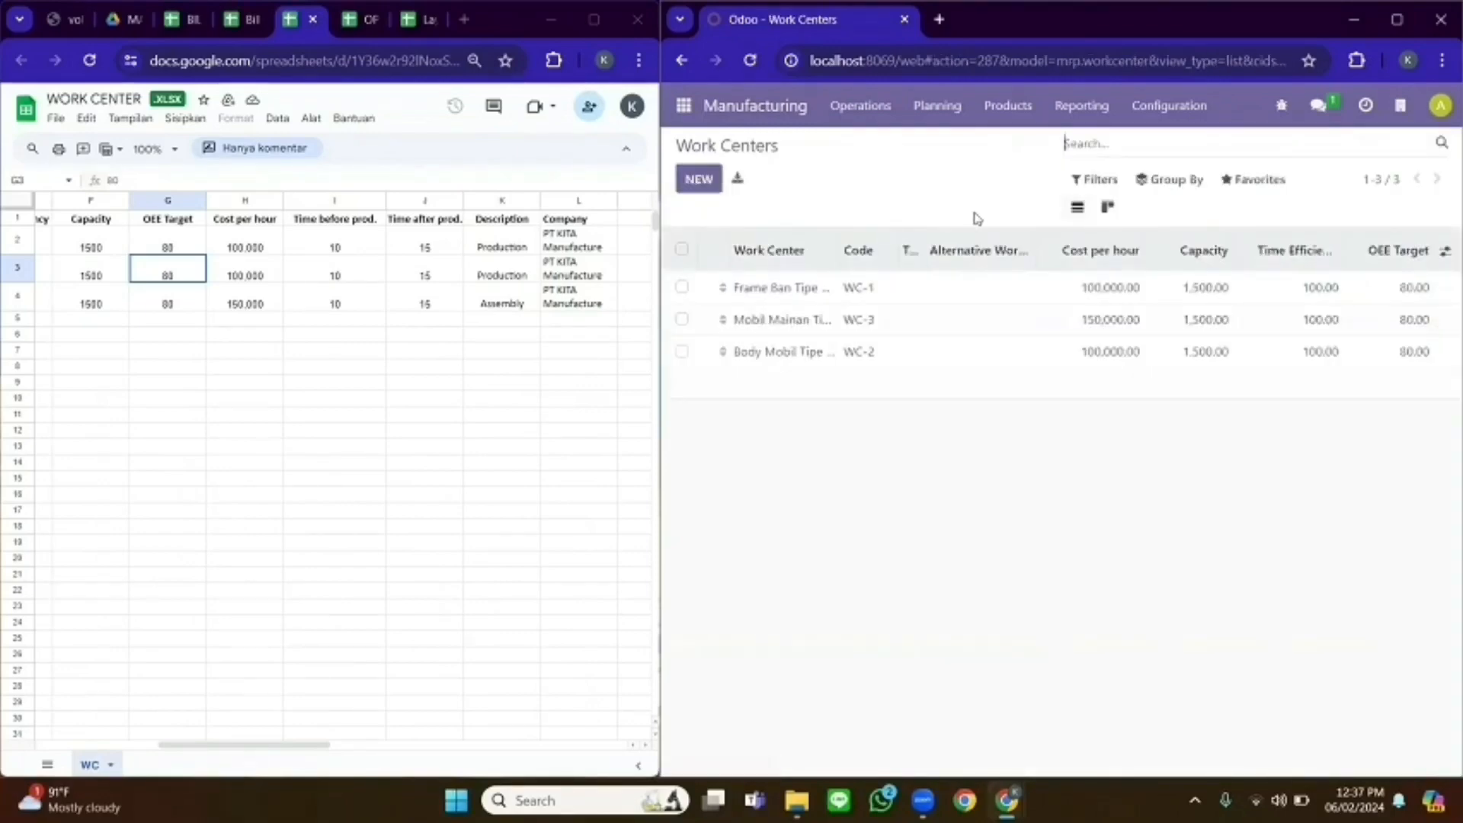
pyautogui.click(775, 319)
# - After checking the sheet, describe Mobil Mainan Tipe Rendah as 'Assem…' assembly and return to the list
pyautogui.scroll(2, 1442, 291)
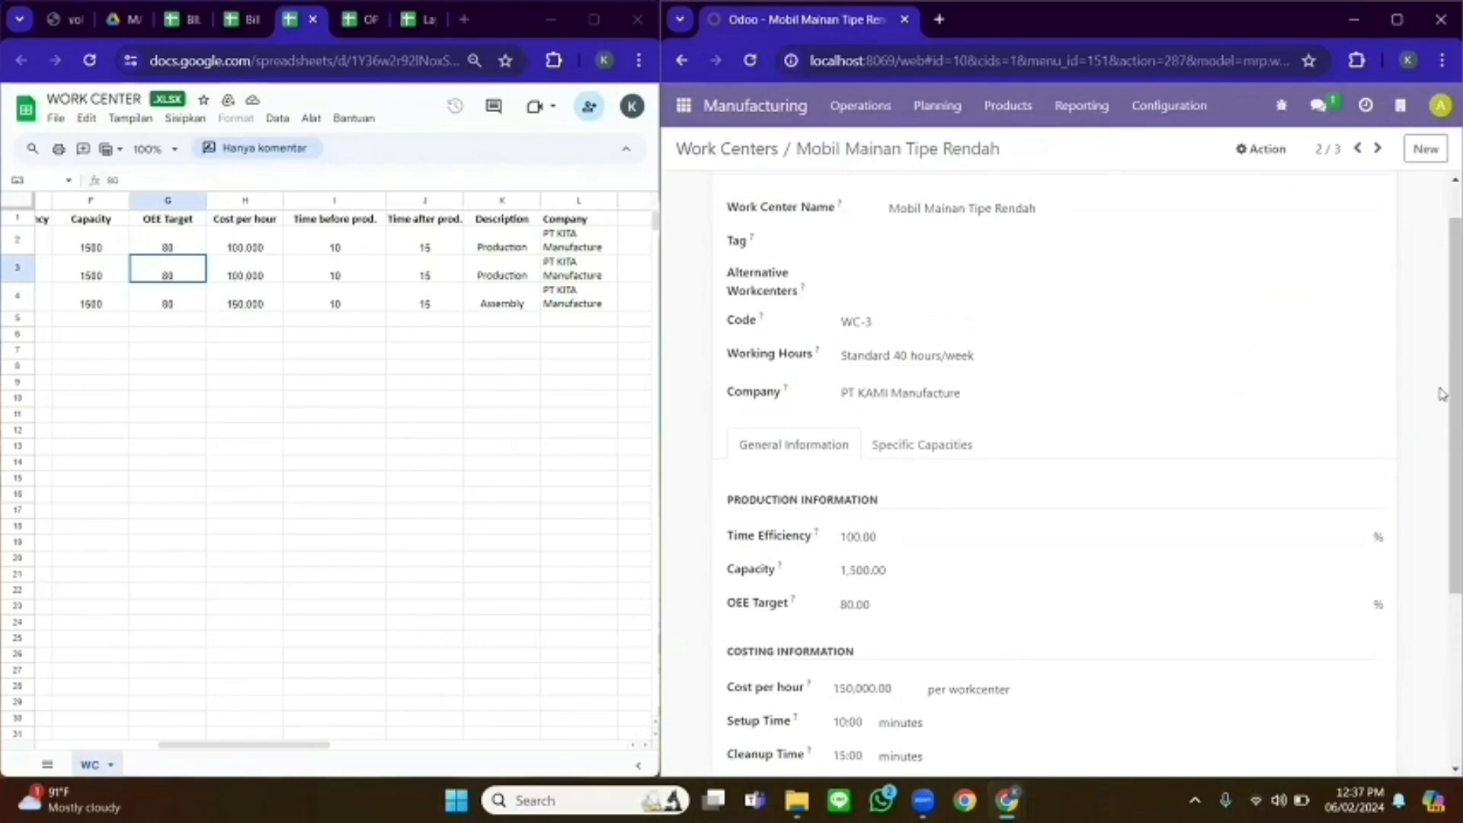
pyautogui.scroll(1, 1429, 308)
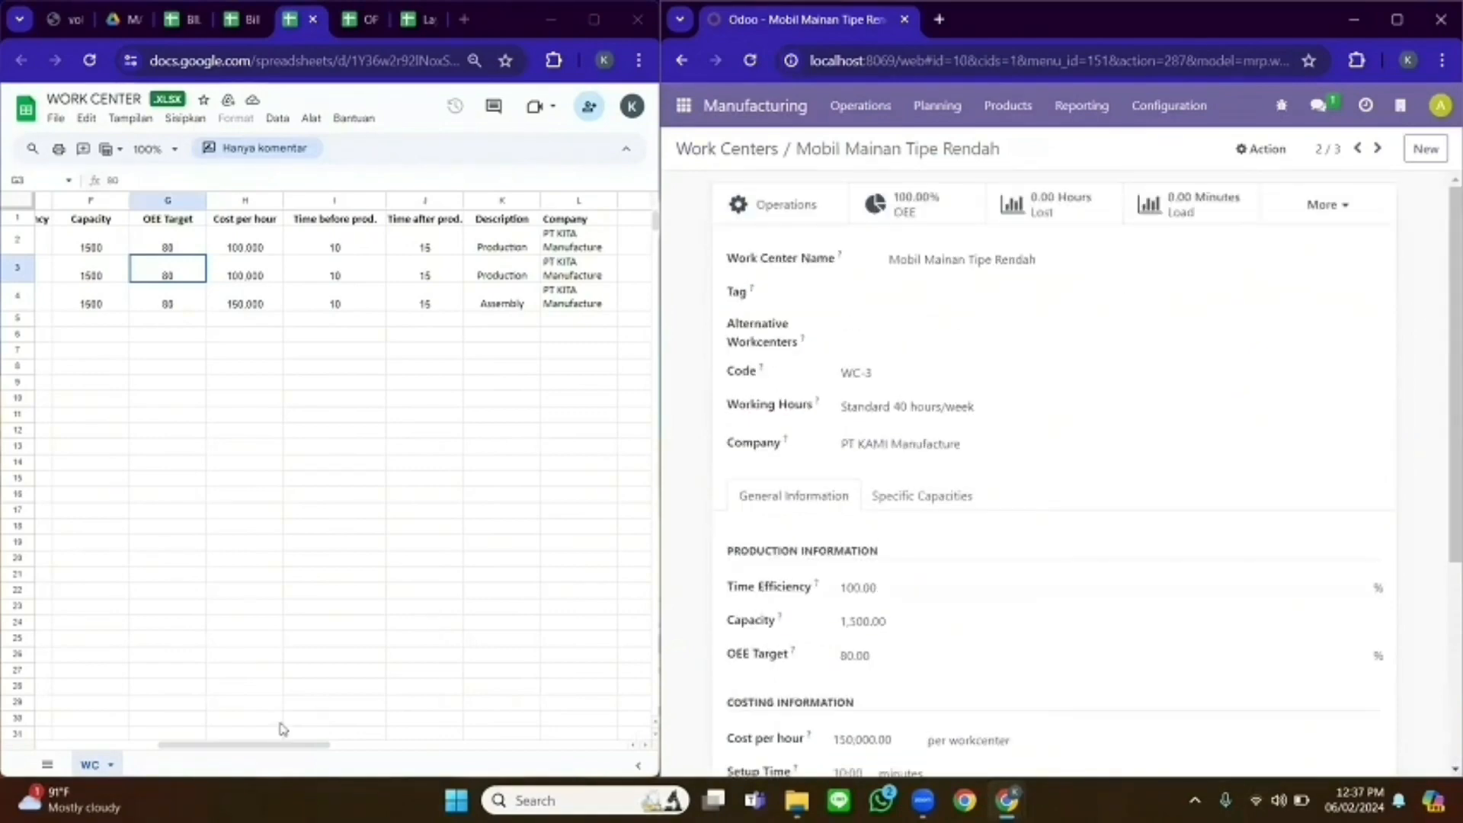
pyautogui.moveTo(279, 744); pyautogui.dragTo(131, 746)
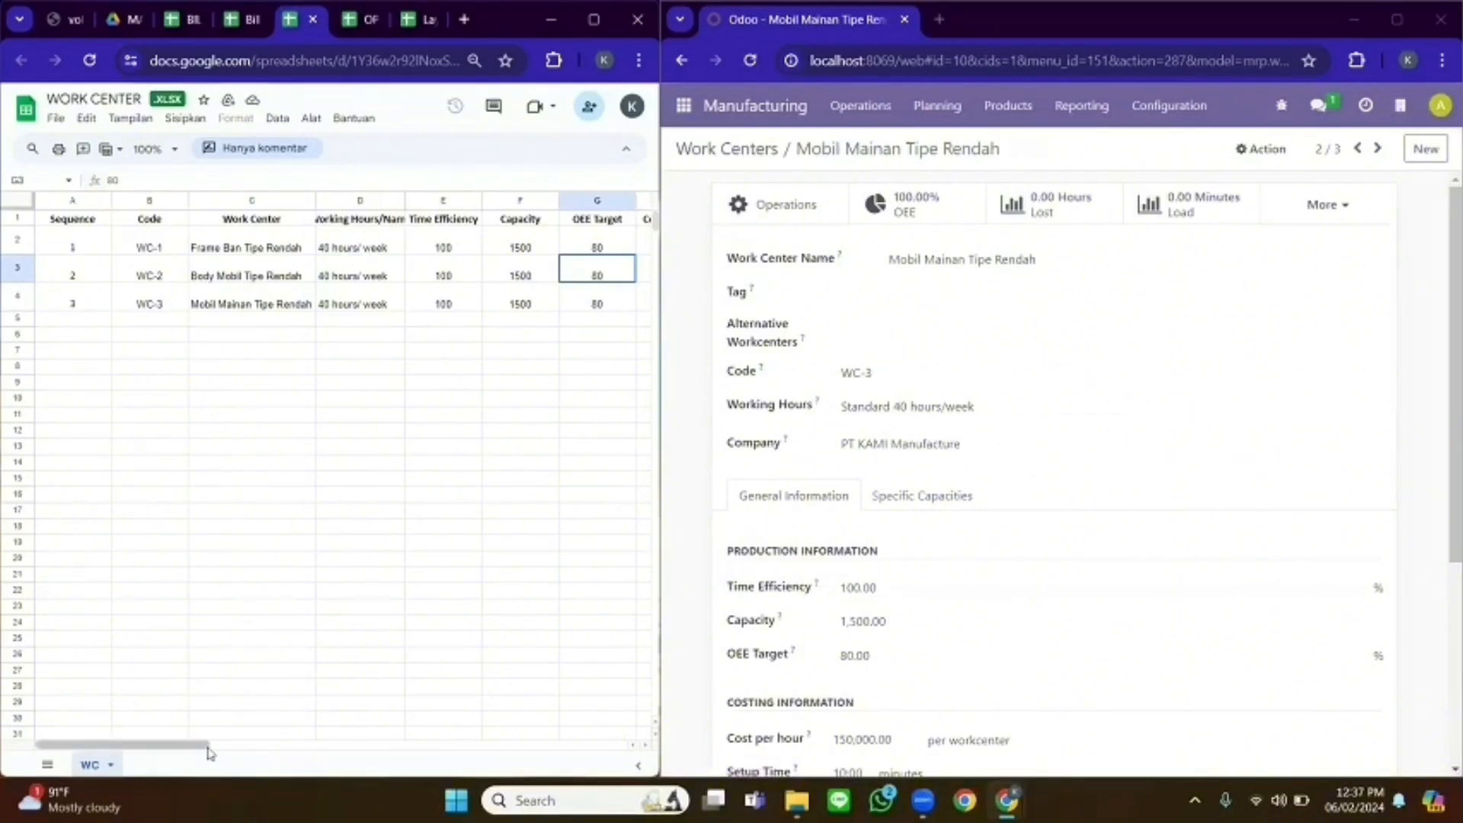
pyautogui.moveTo(210, 753); pyautogui.dragTo(303, 753)
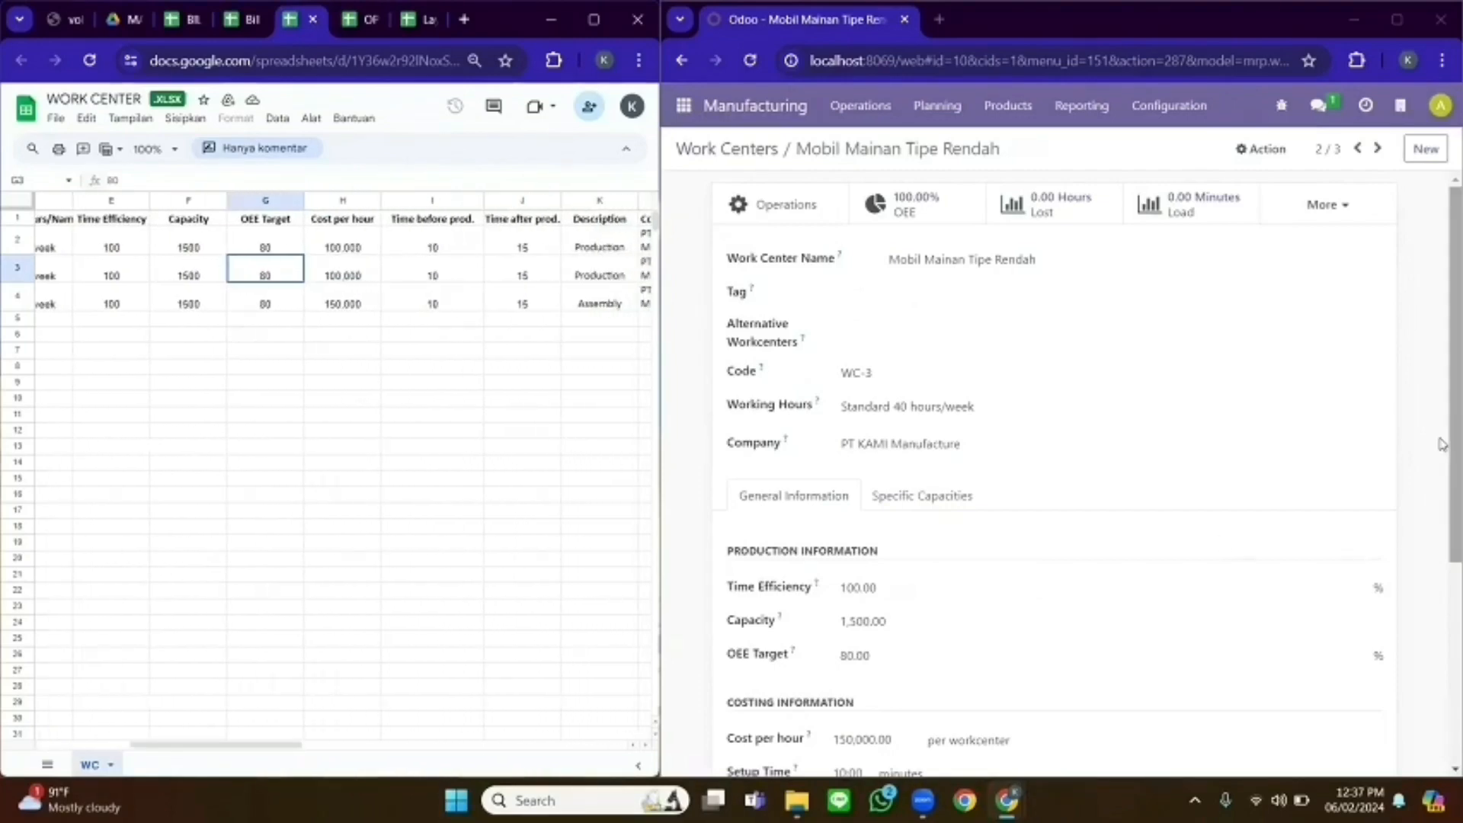
pyautogui.scroll(-3, 1441, 444)
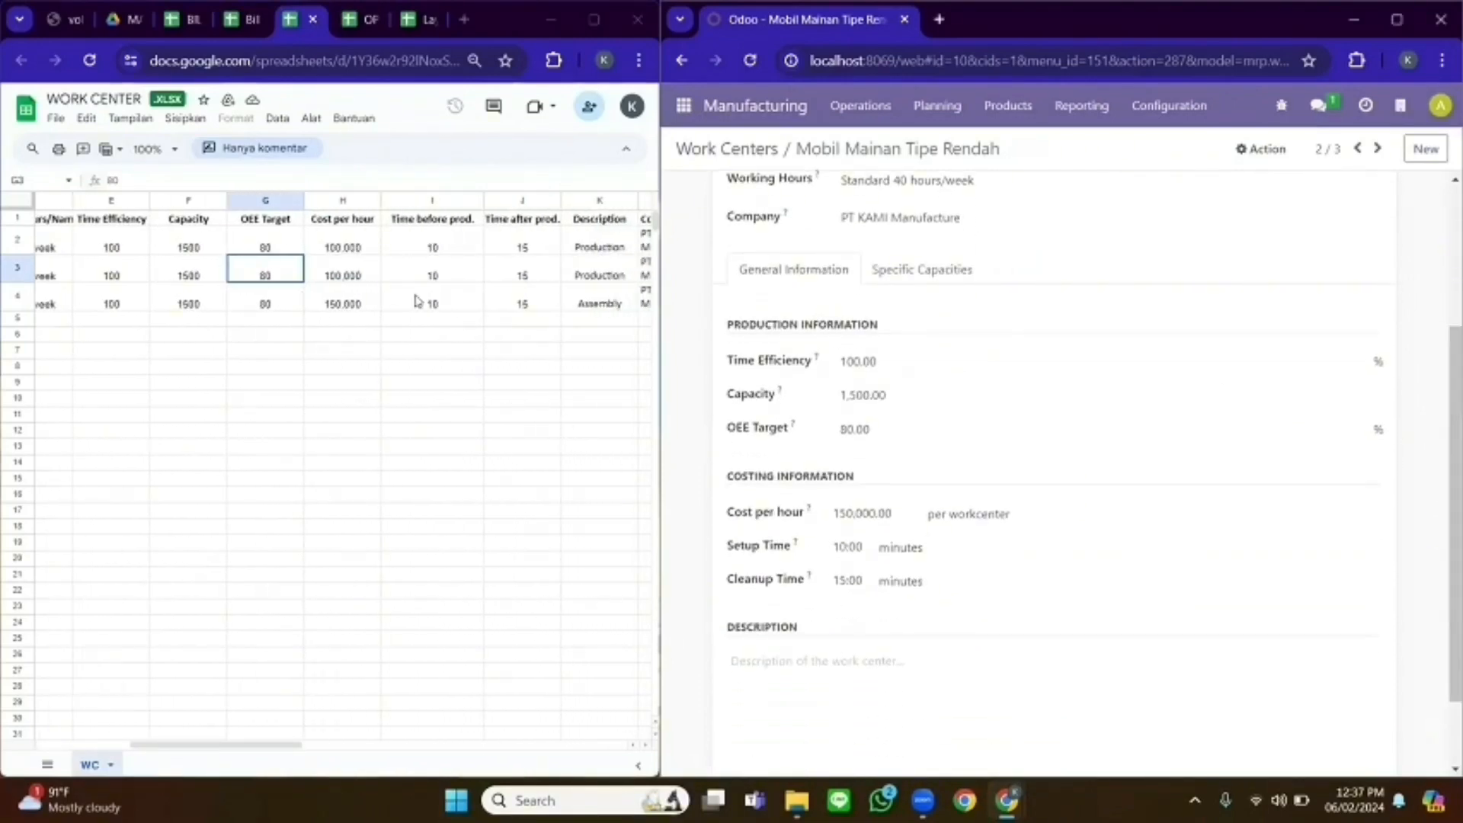
pyautogui.moveTo(853, 505); pyautogui.dragTo(848, 514)
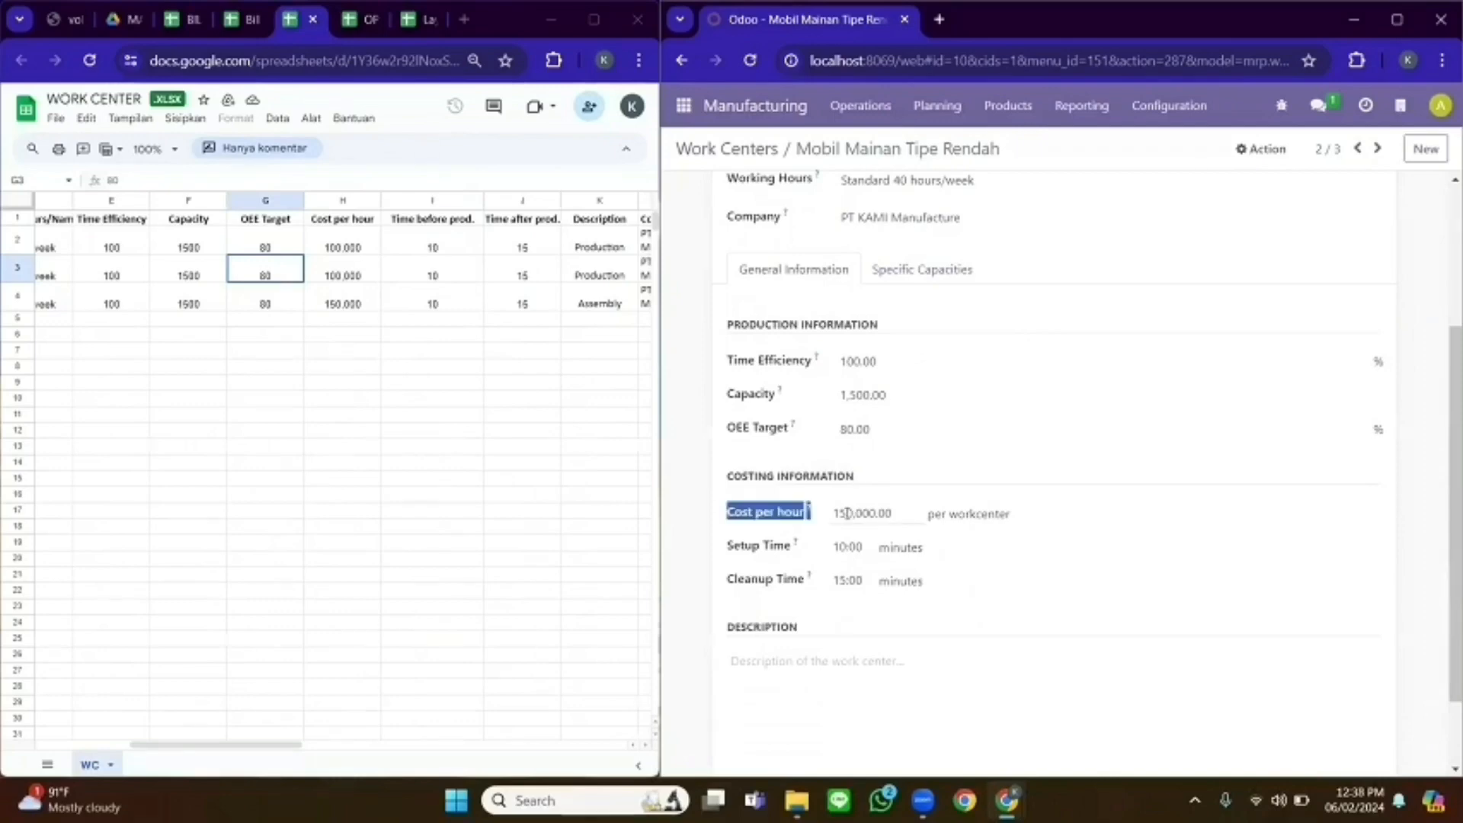
pyautogui.click(759, 536)
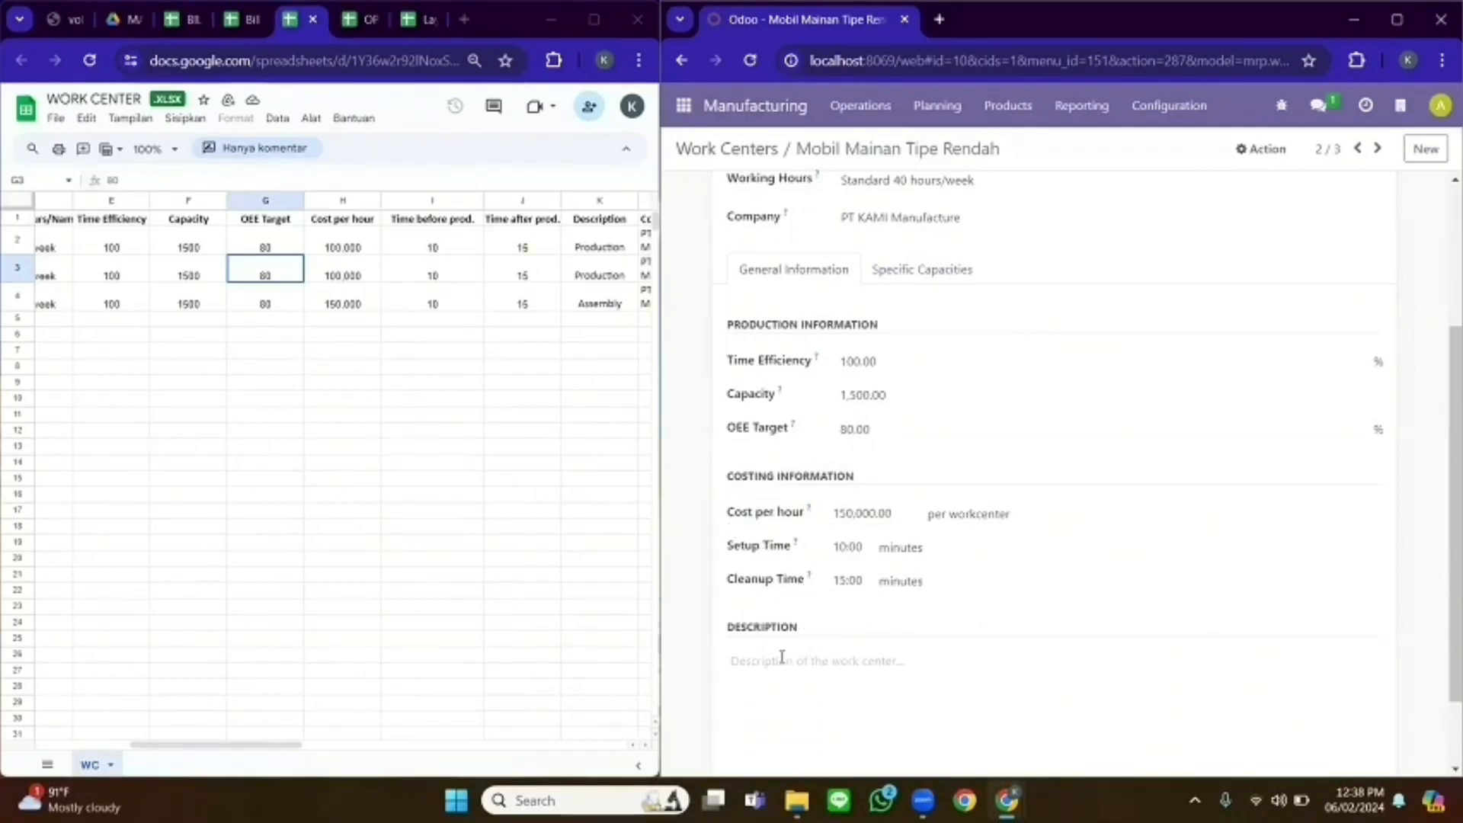
pyautogui.click(781, 657)
pyautogui.write('Assembl')
pyautogui.click(725, 149)
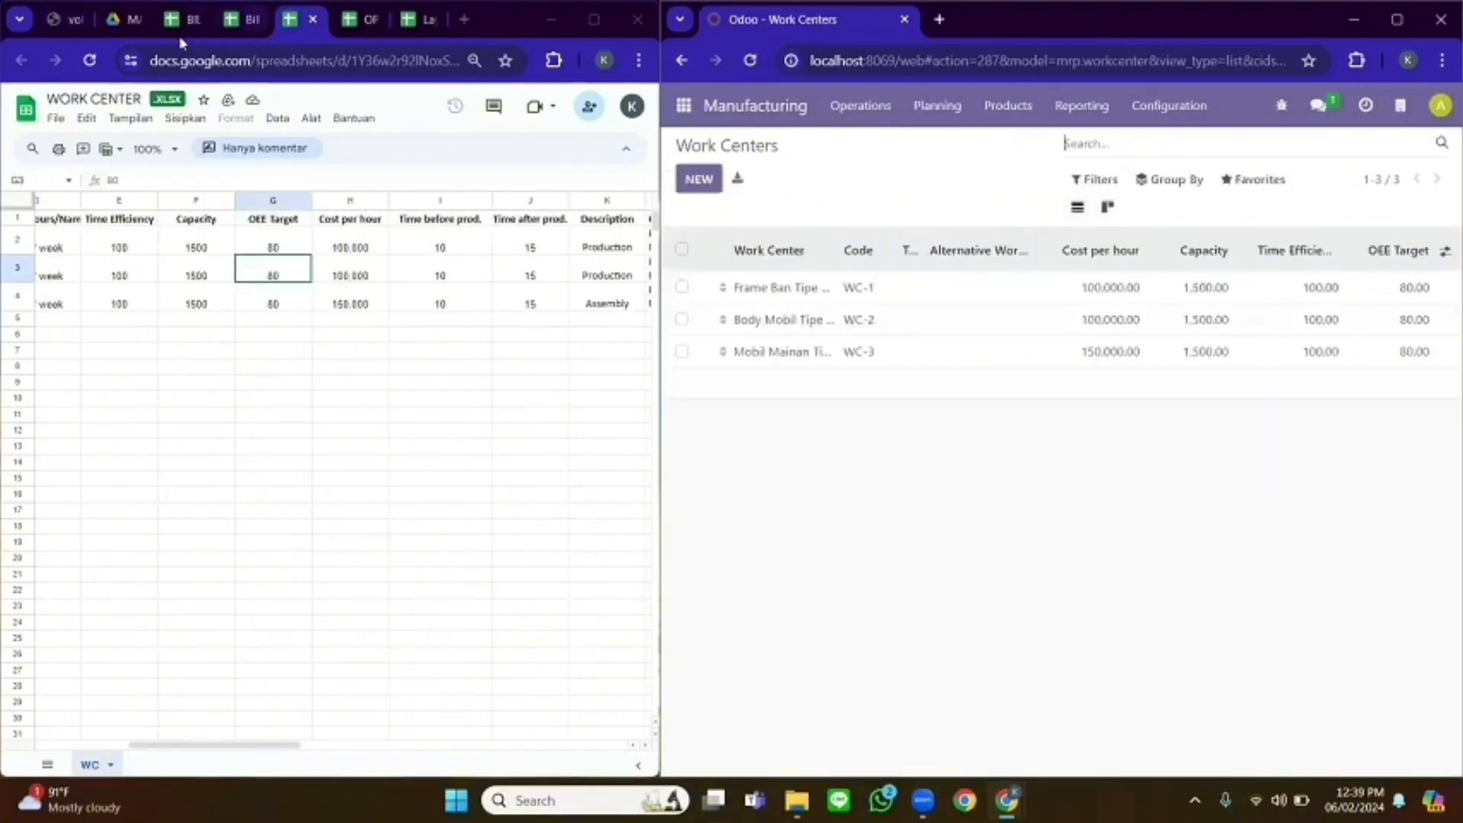
# - Open the Frame Ban Tipe Rendah operation and check its bill of material choices without changing them
pyautogui.click(65, 19)
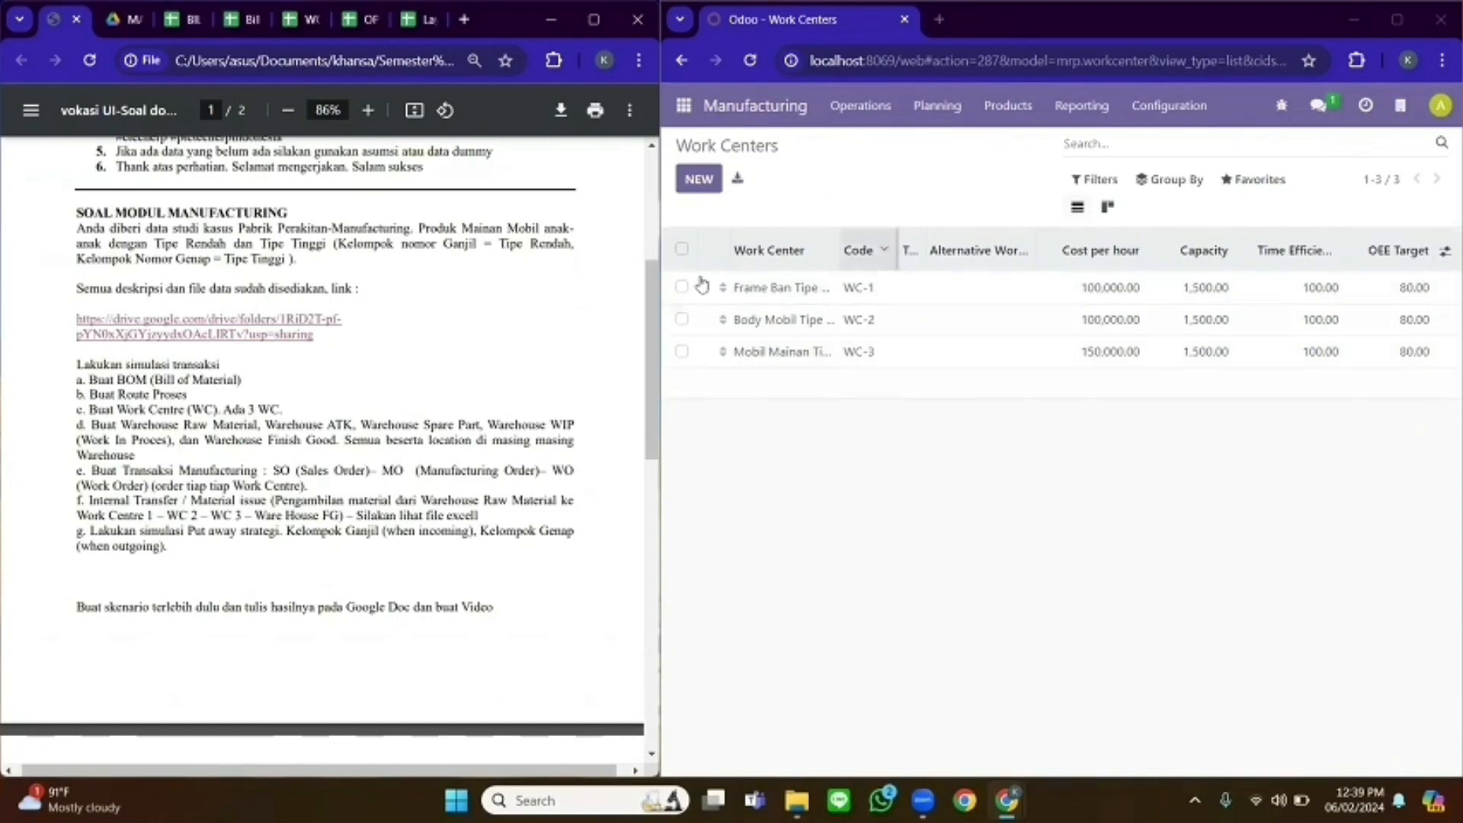
pyautogui.click(1184, 124)
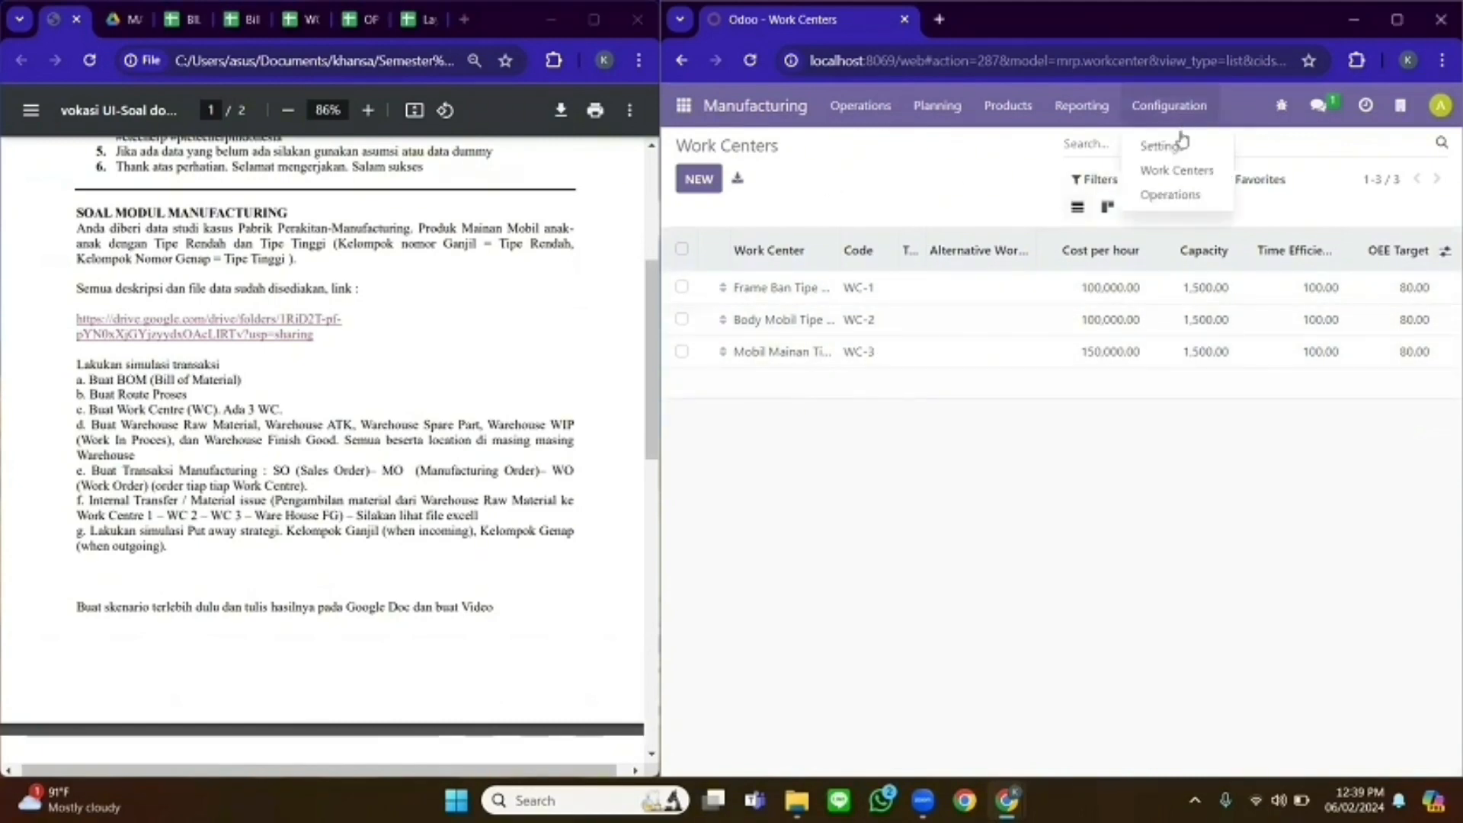
pyautogui.click(1180, 196)
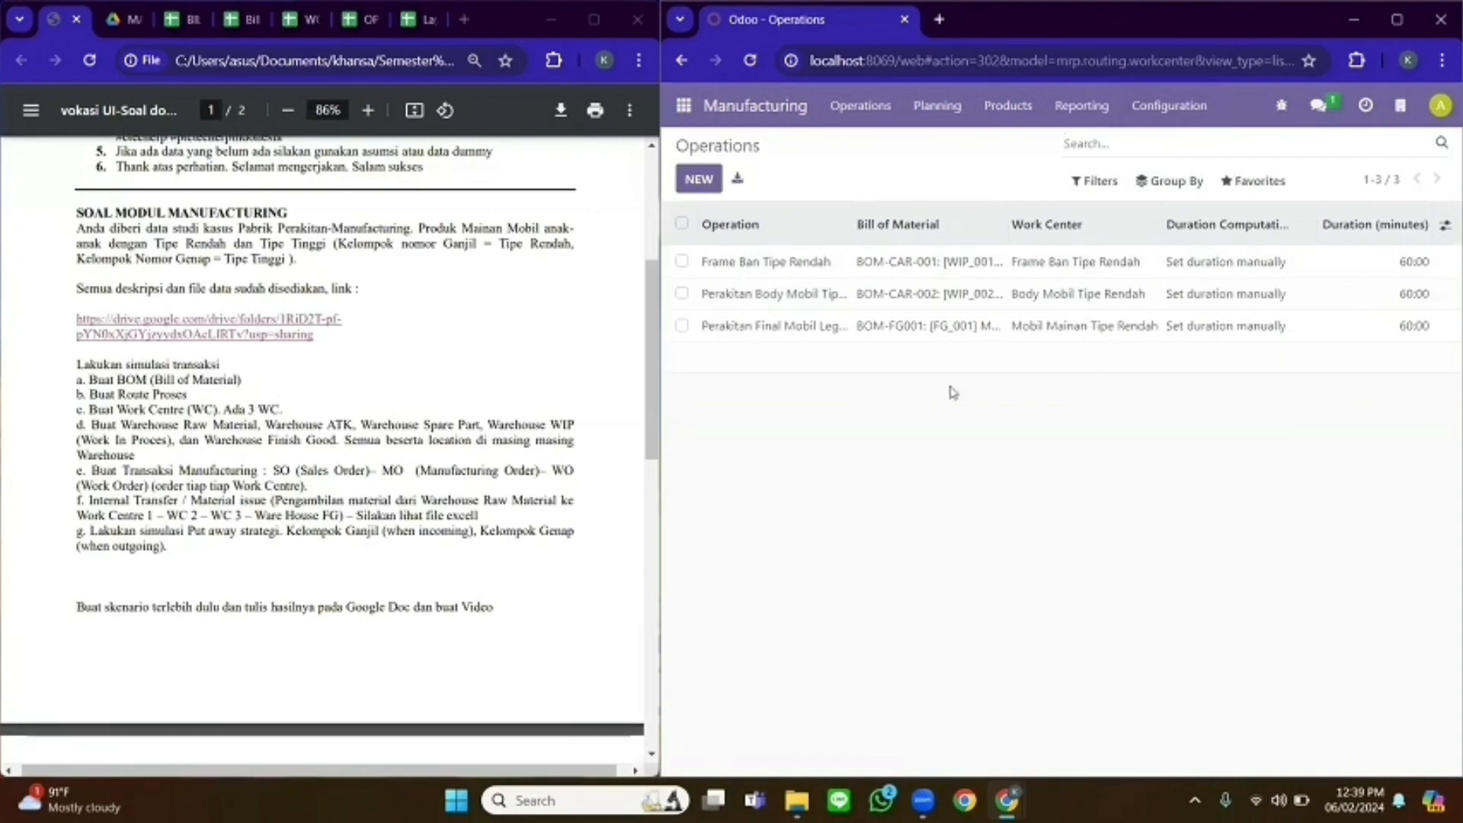
pyautogui.click(762, 261)
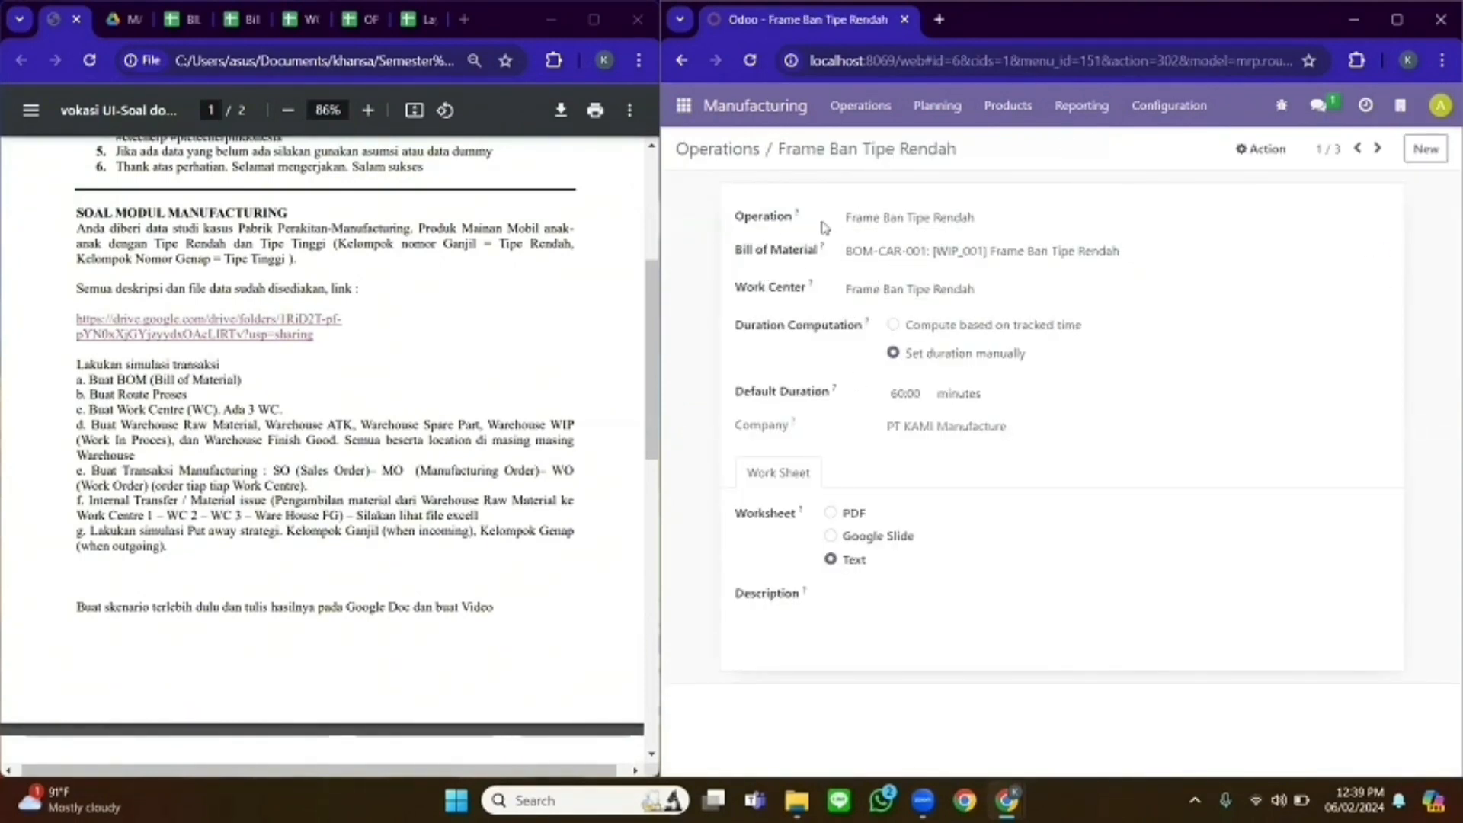
pyautogui.click(1023, 252)
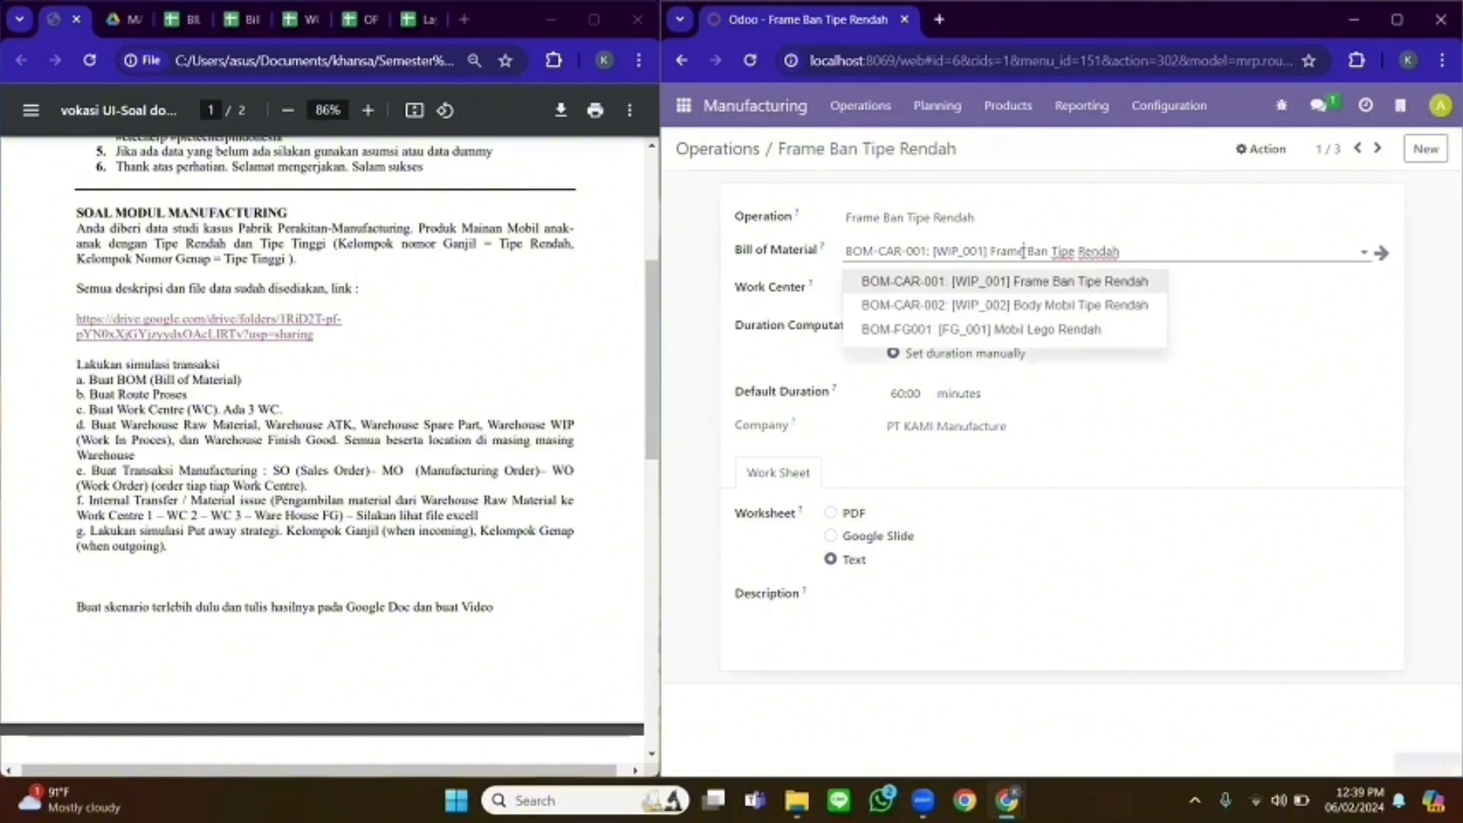
pyautogui.click(1019, 236)
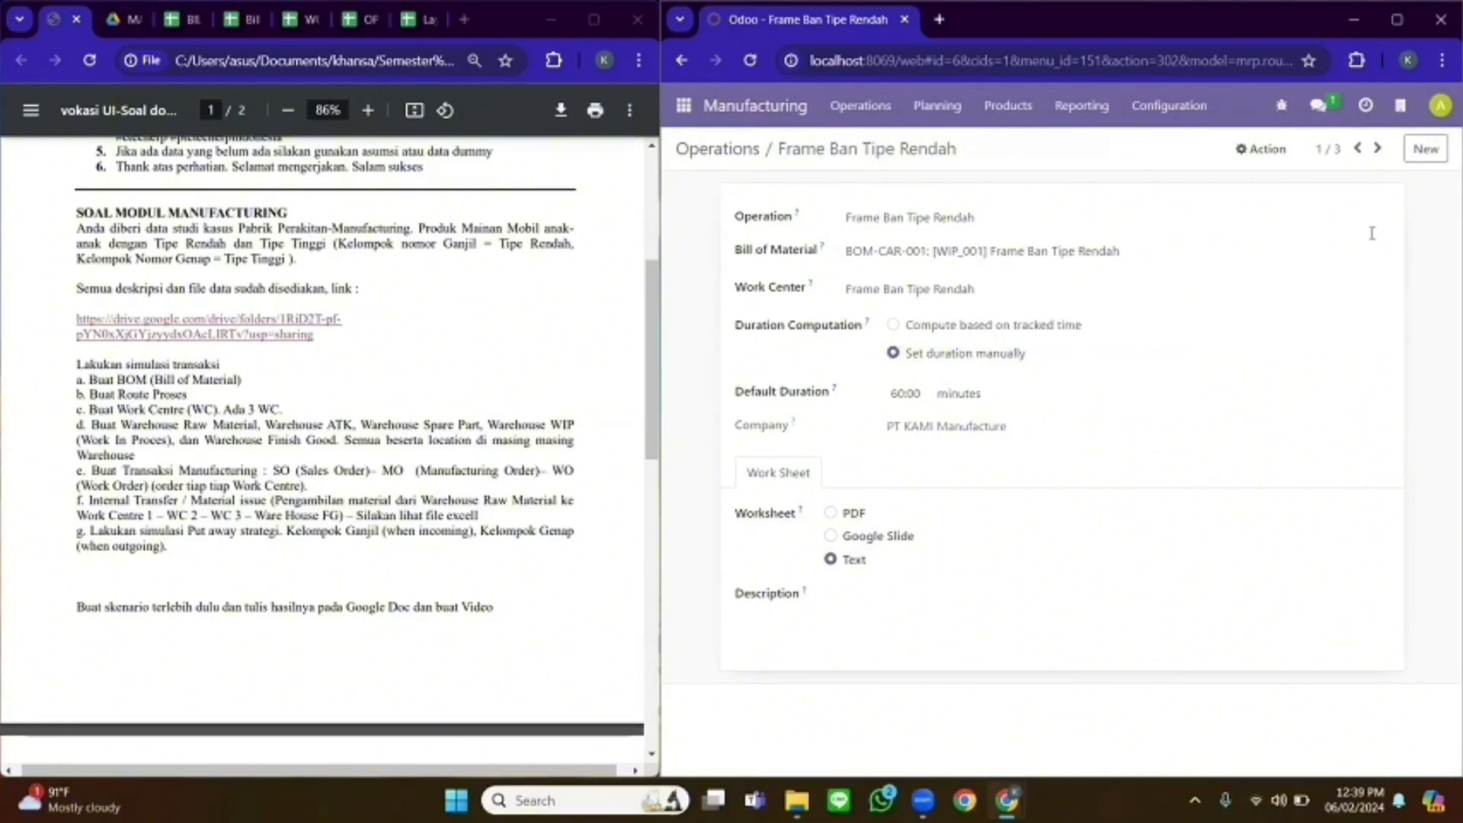
# - Review the body assembly and final Mobil Lego Rendah assembly operations, then return to Operations
pyautogui.click(1381, 151)
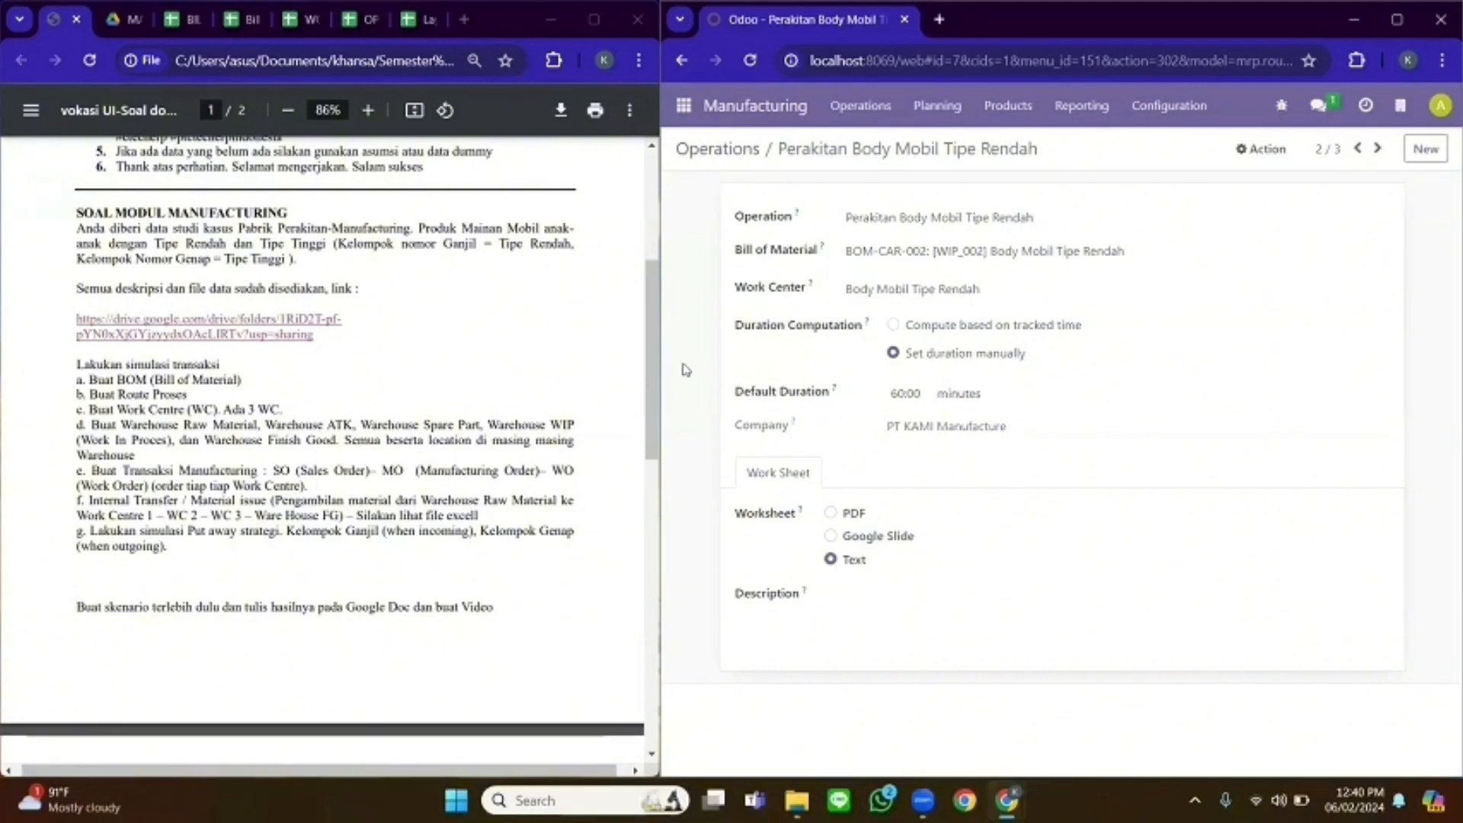
pyautogui.click(1377, 149)
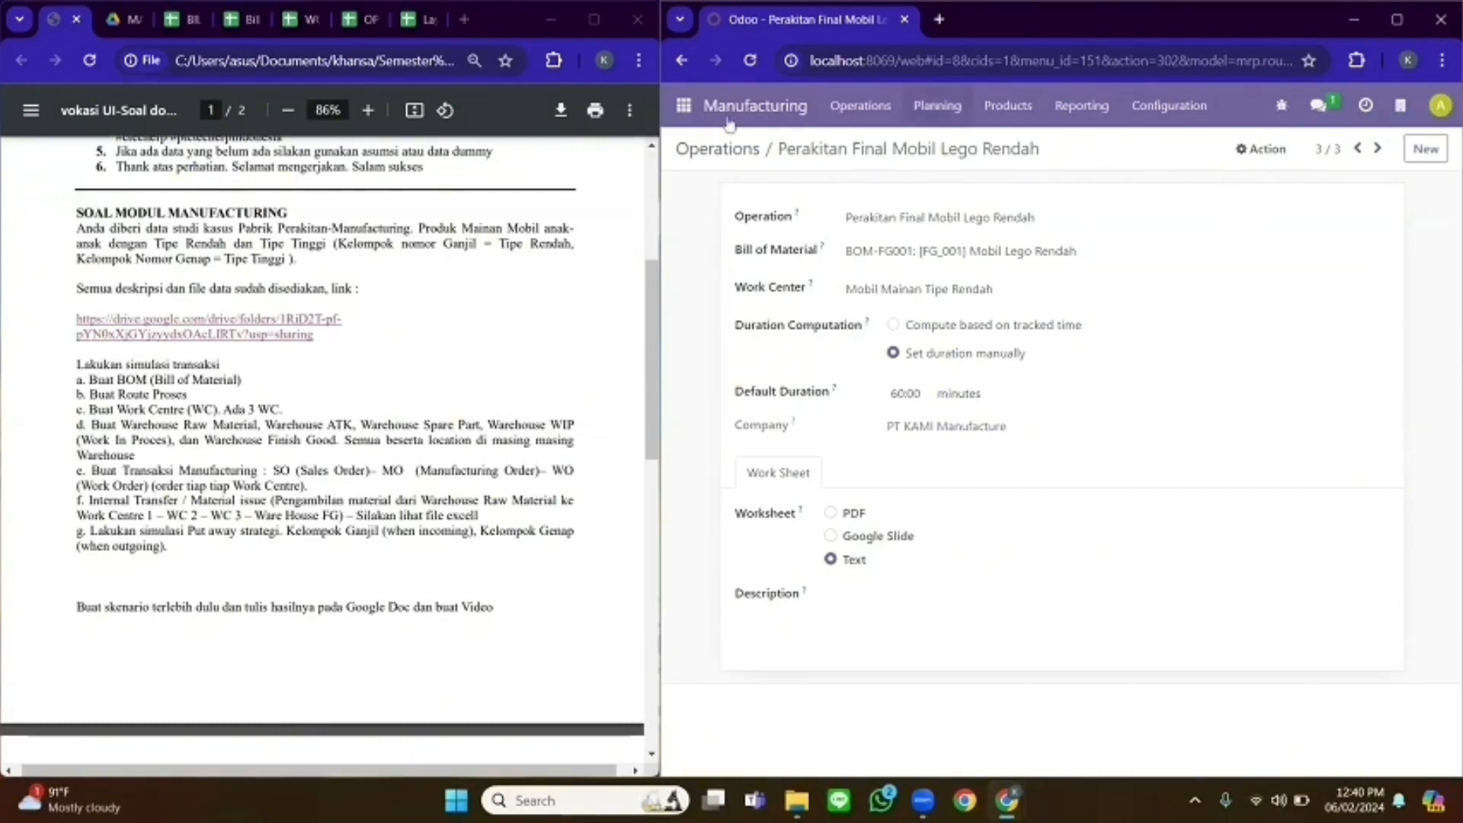
pyautogui.click(722, 150)
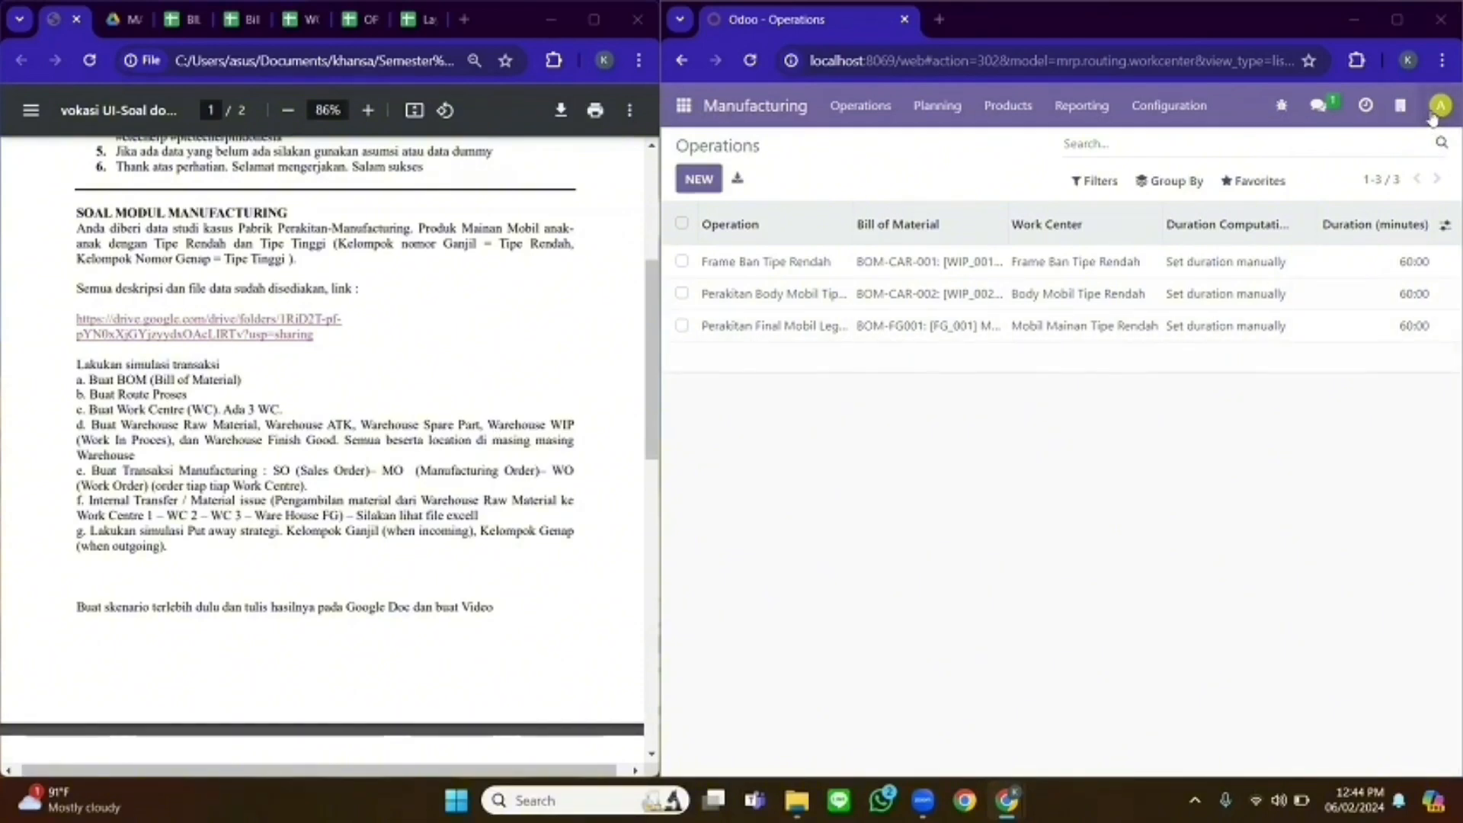
# - Log out of admin and log back in with the production account and its password
pyautogui.click(1439, 107)
pyautogui.click(1378, 279)
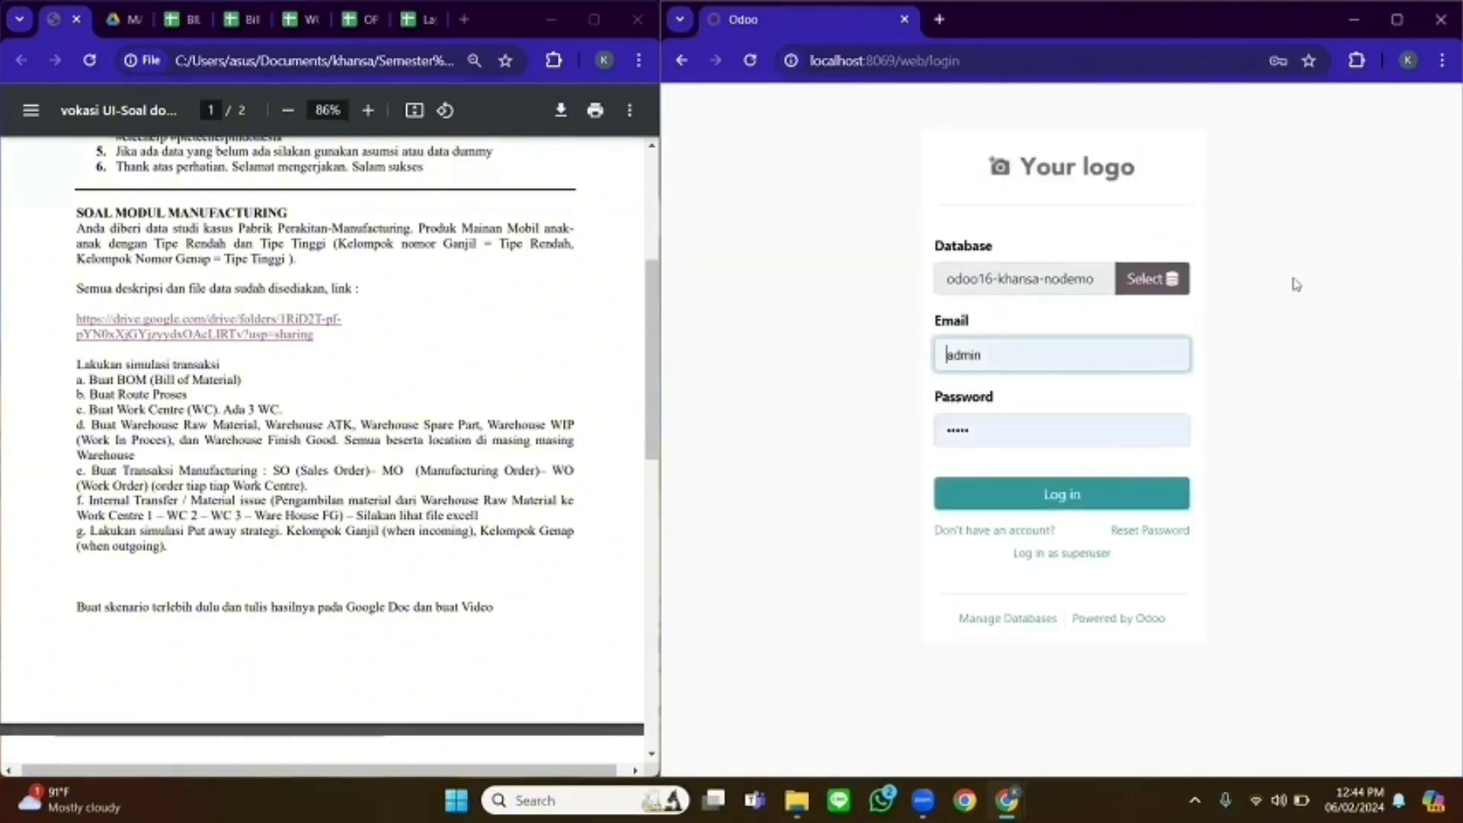
pyautogui.moveTo(990, 355); pyautogui.dragTo(907, 355)
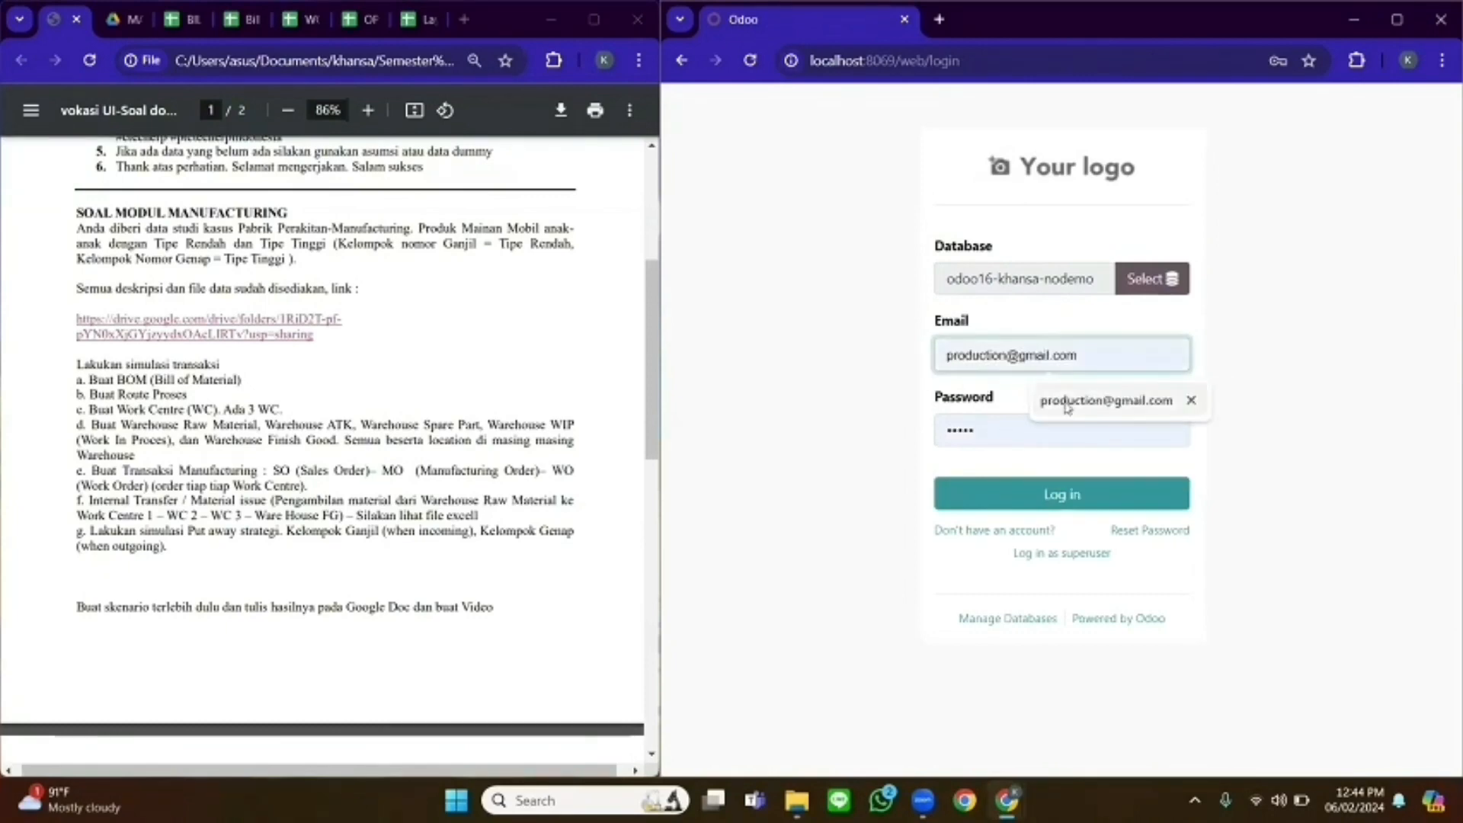
pyautogui.click(1067, 408)
pyautogui.moveTo(998, 436); pyautogui.dragTo(905, 445)
pyautogui.write('•')
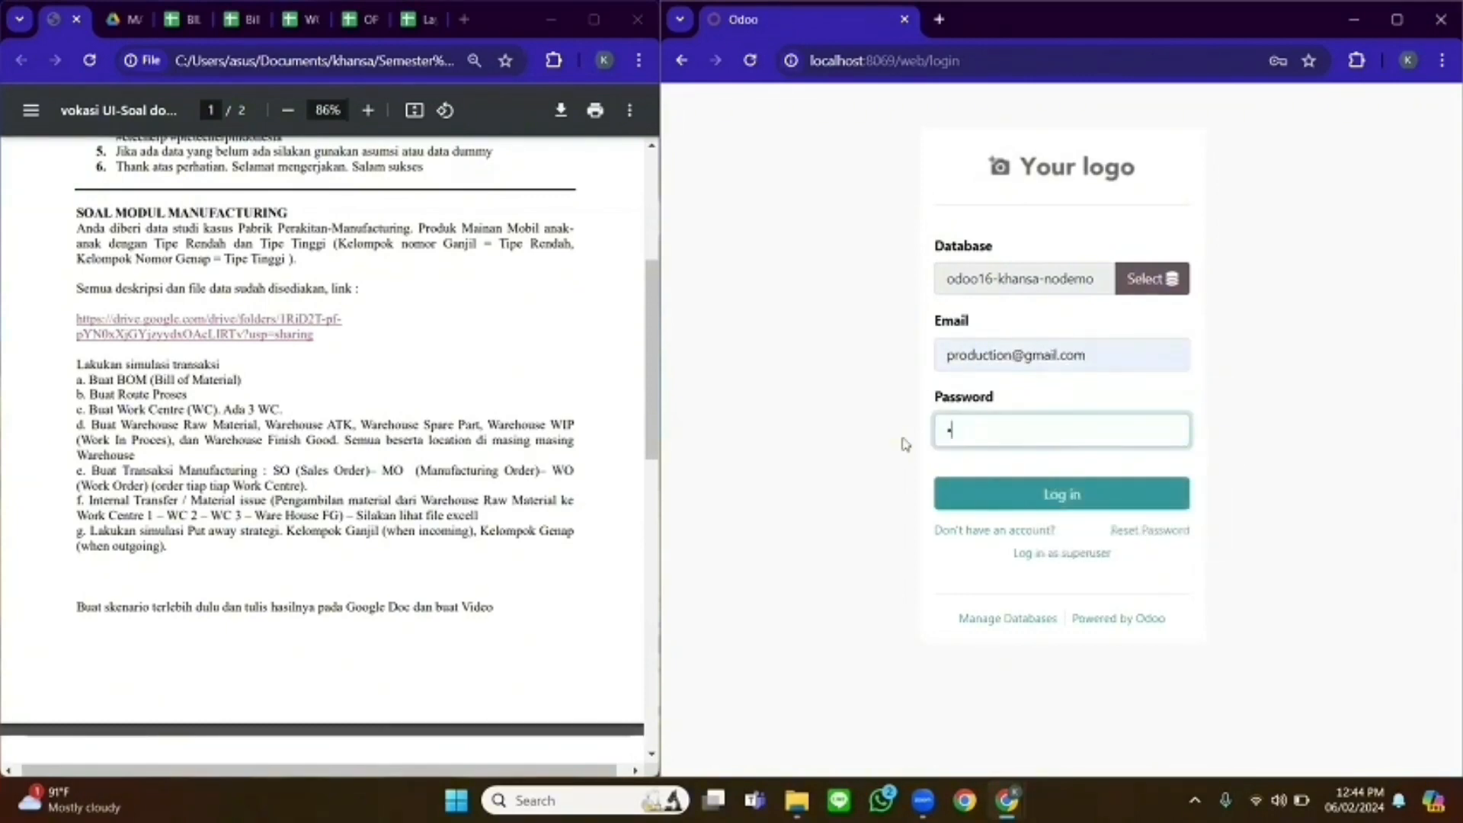
pyautogui.press('Return')
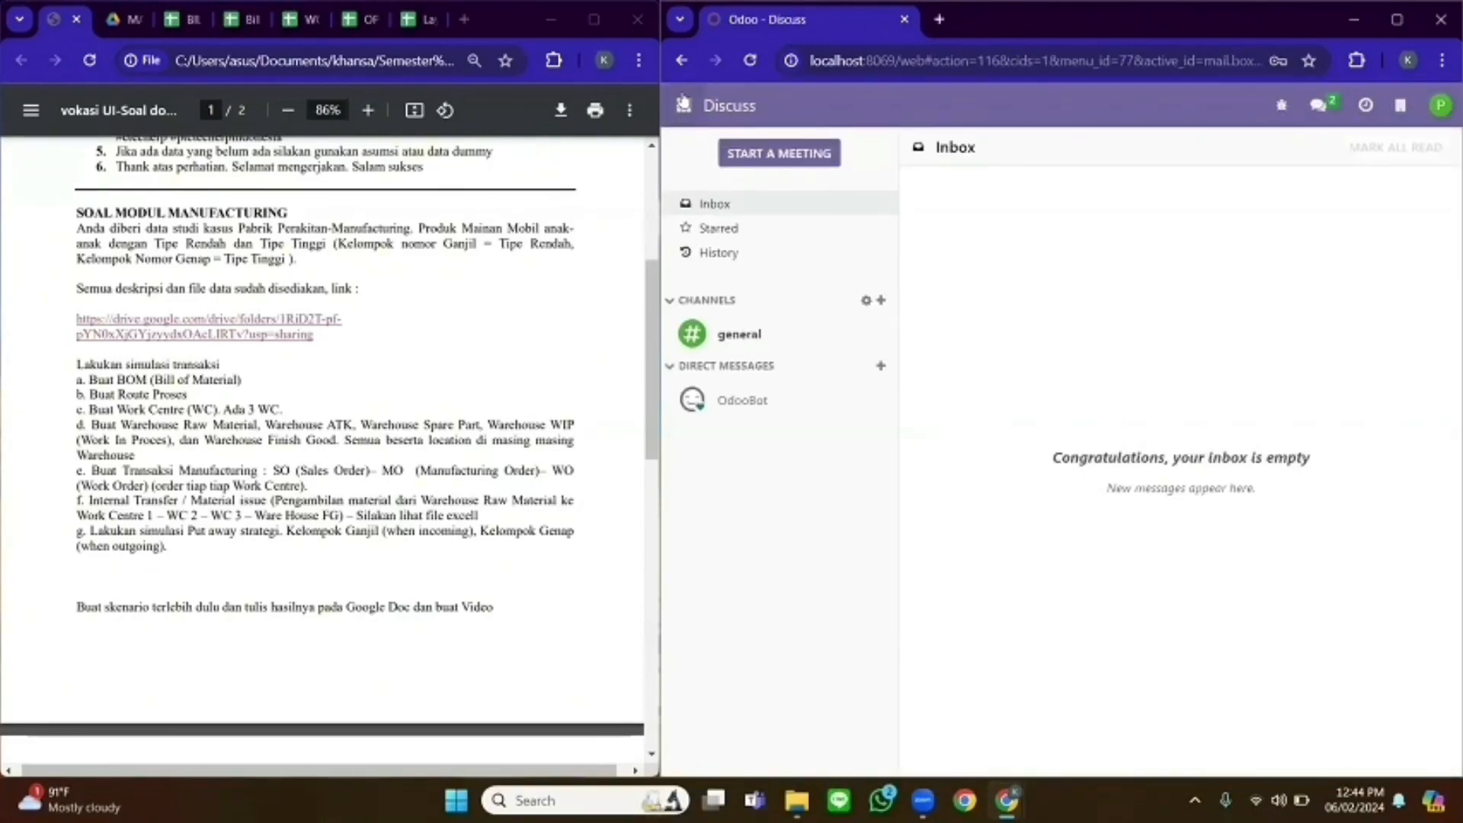
# - Open the Warehouses list in the Inventory app
pyautogui.click(684, 106)
pyautogui.click(737, 369)
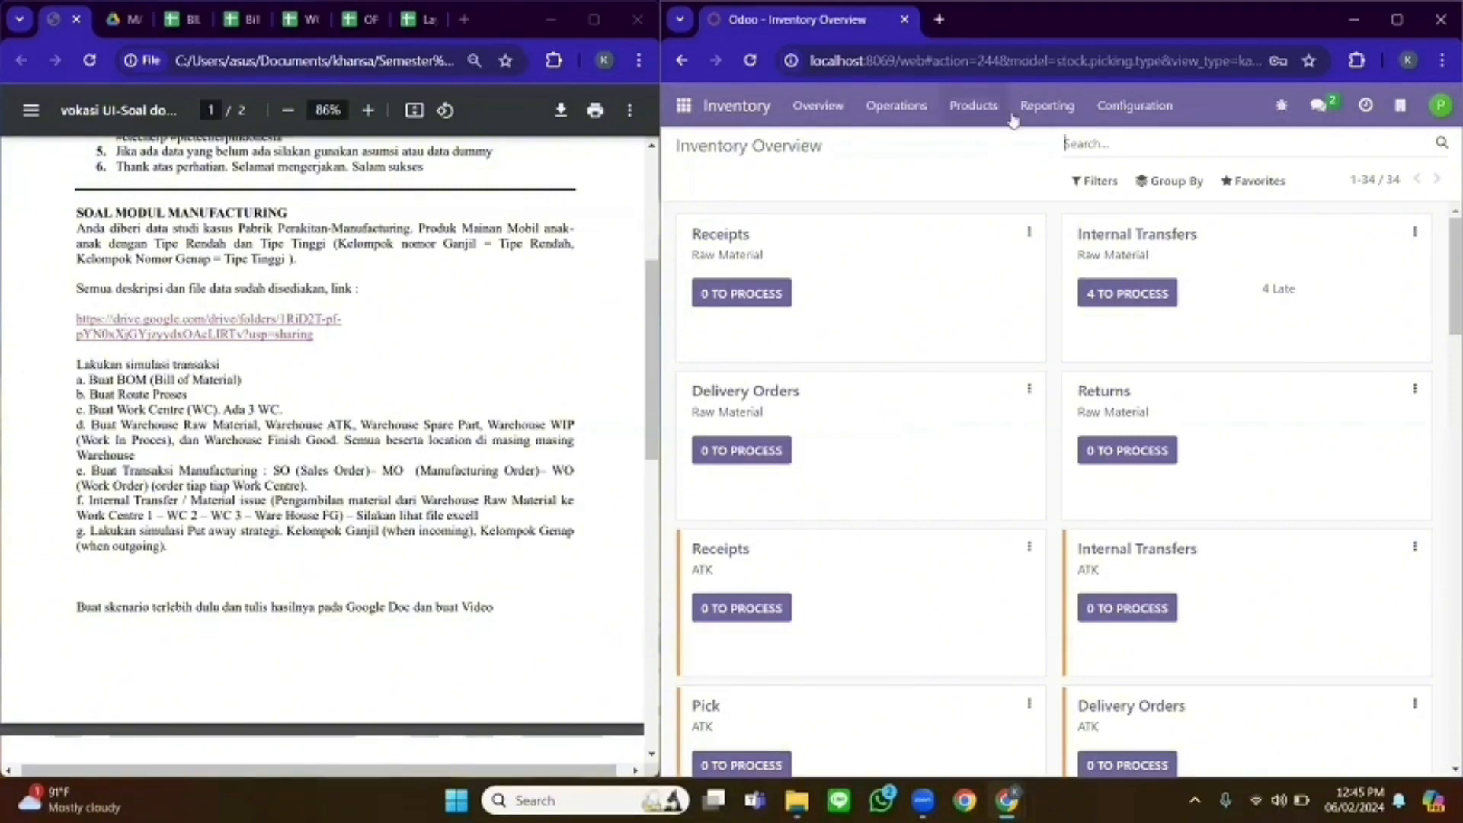
pyautogui.click(1131, 109)
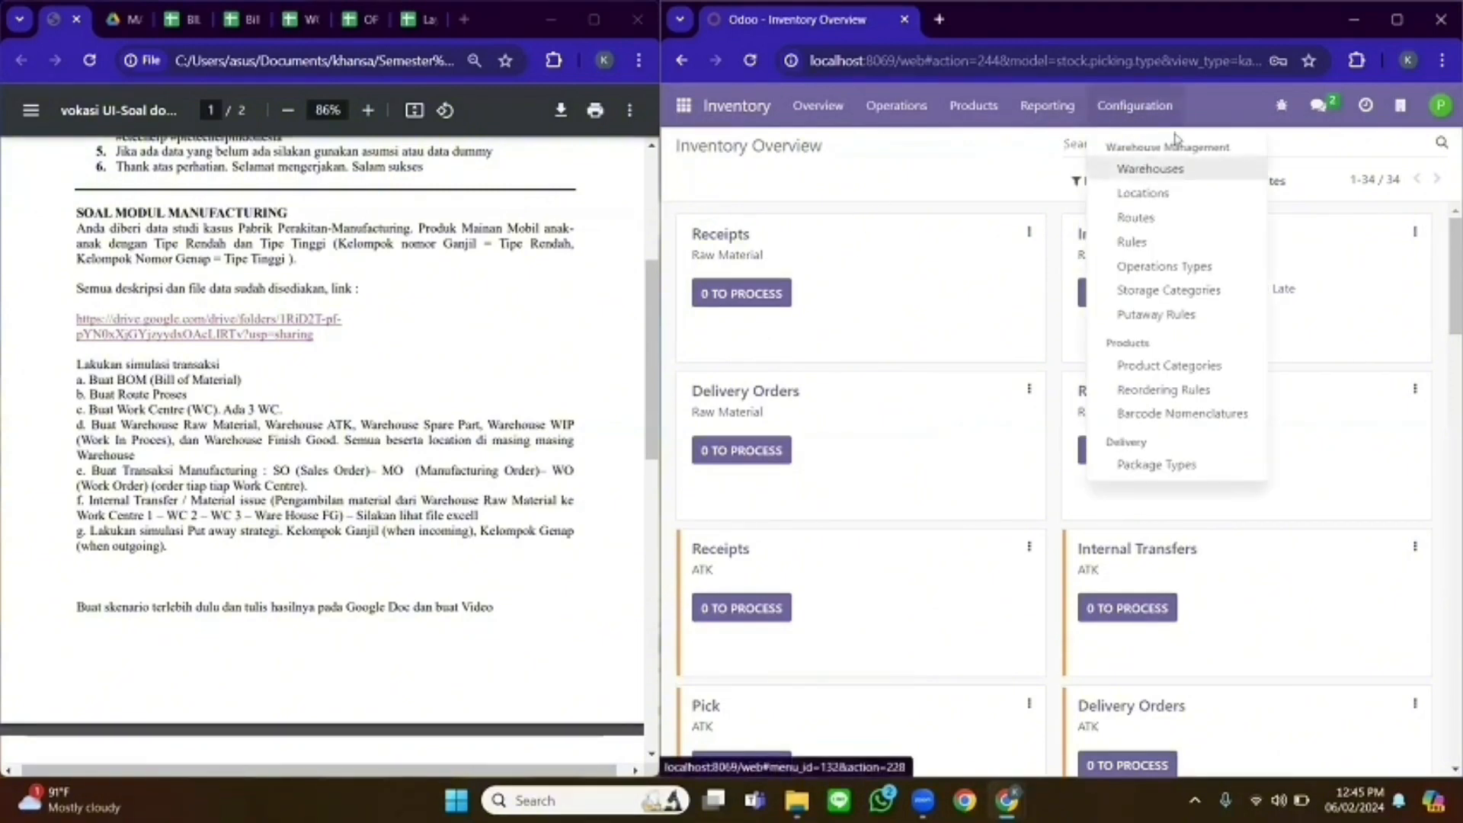
pyautogui.click(1160, 171)
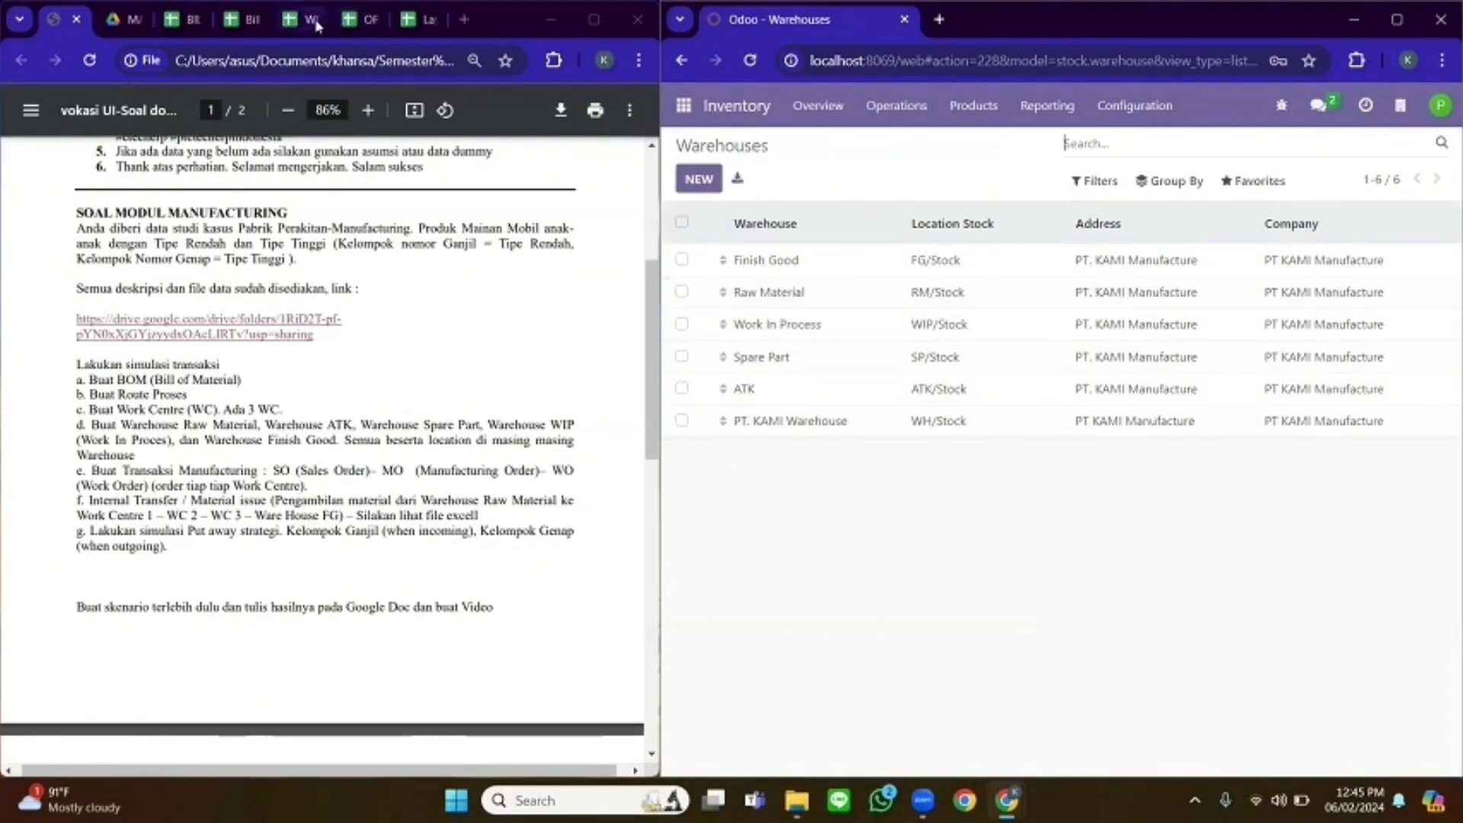
# - Compare the Finish Good warehouse's shipment and resupply settings with the Layout sheet, then advance to Raw Material
pyautogui.click(416, 19)
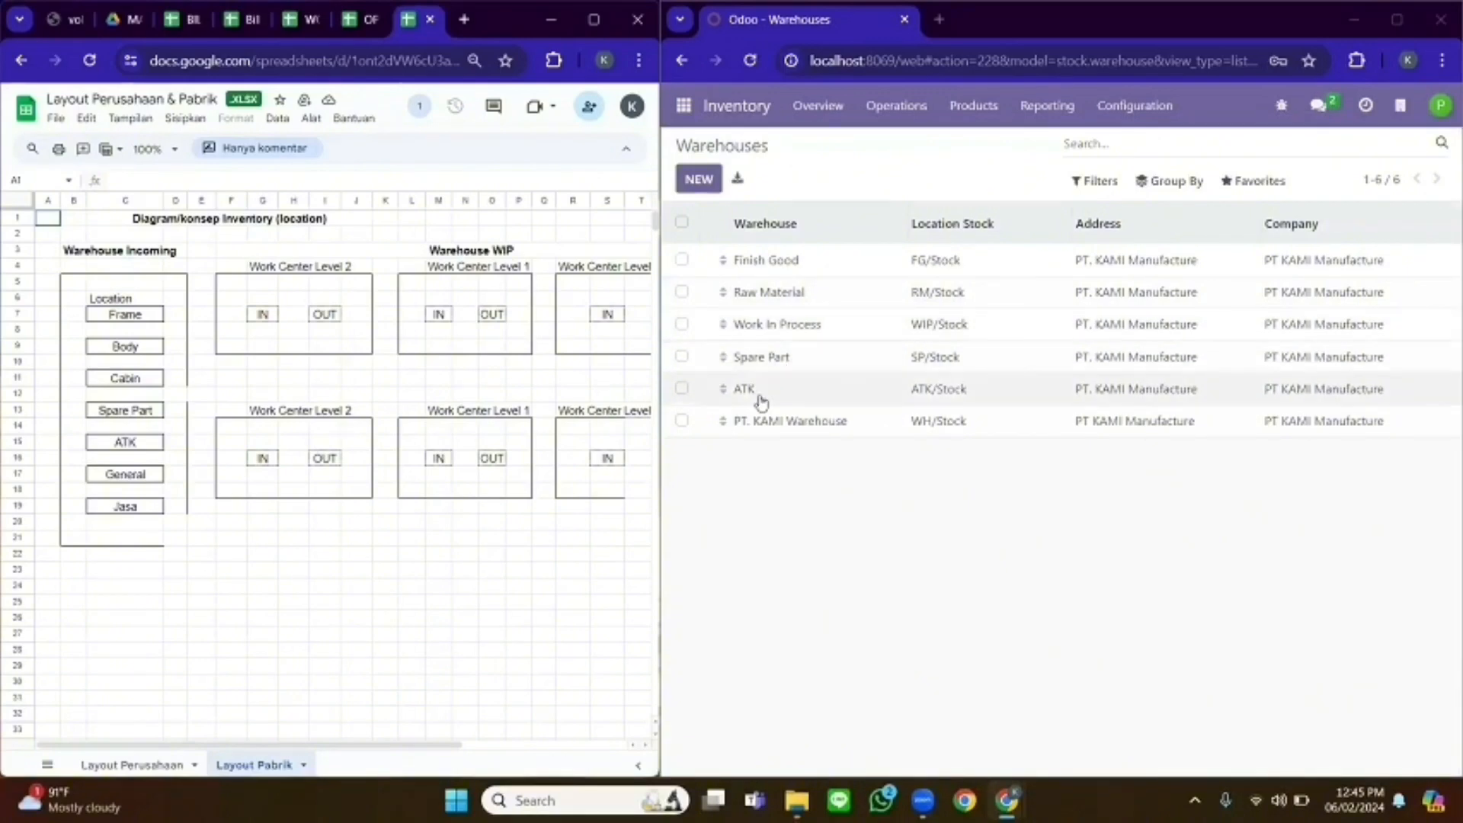
pyautogui.click(755, 260)
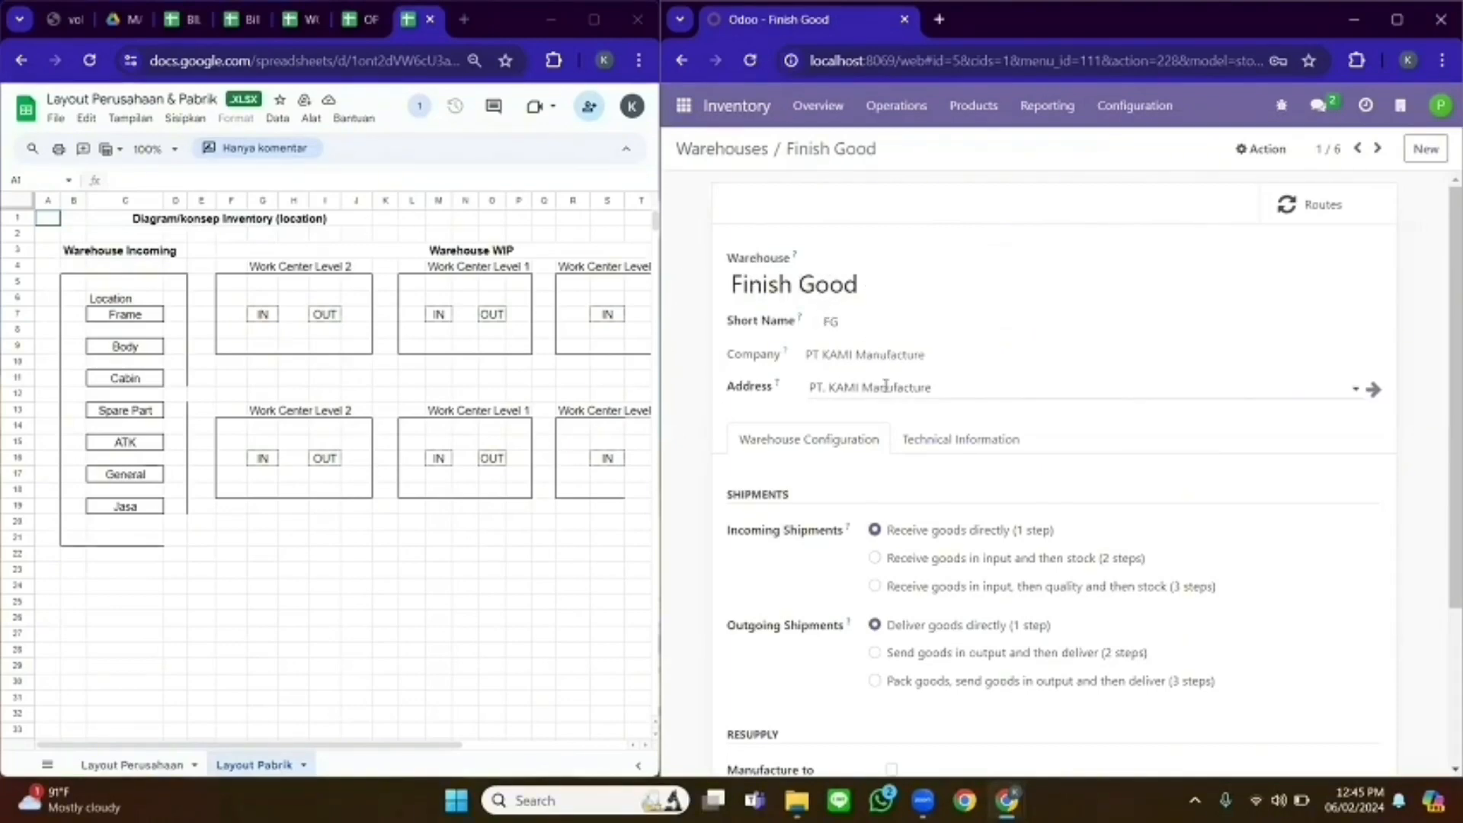
pyautogui.scroll(-2, 1442, 480)
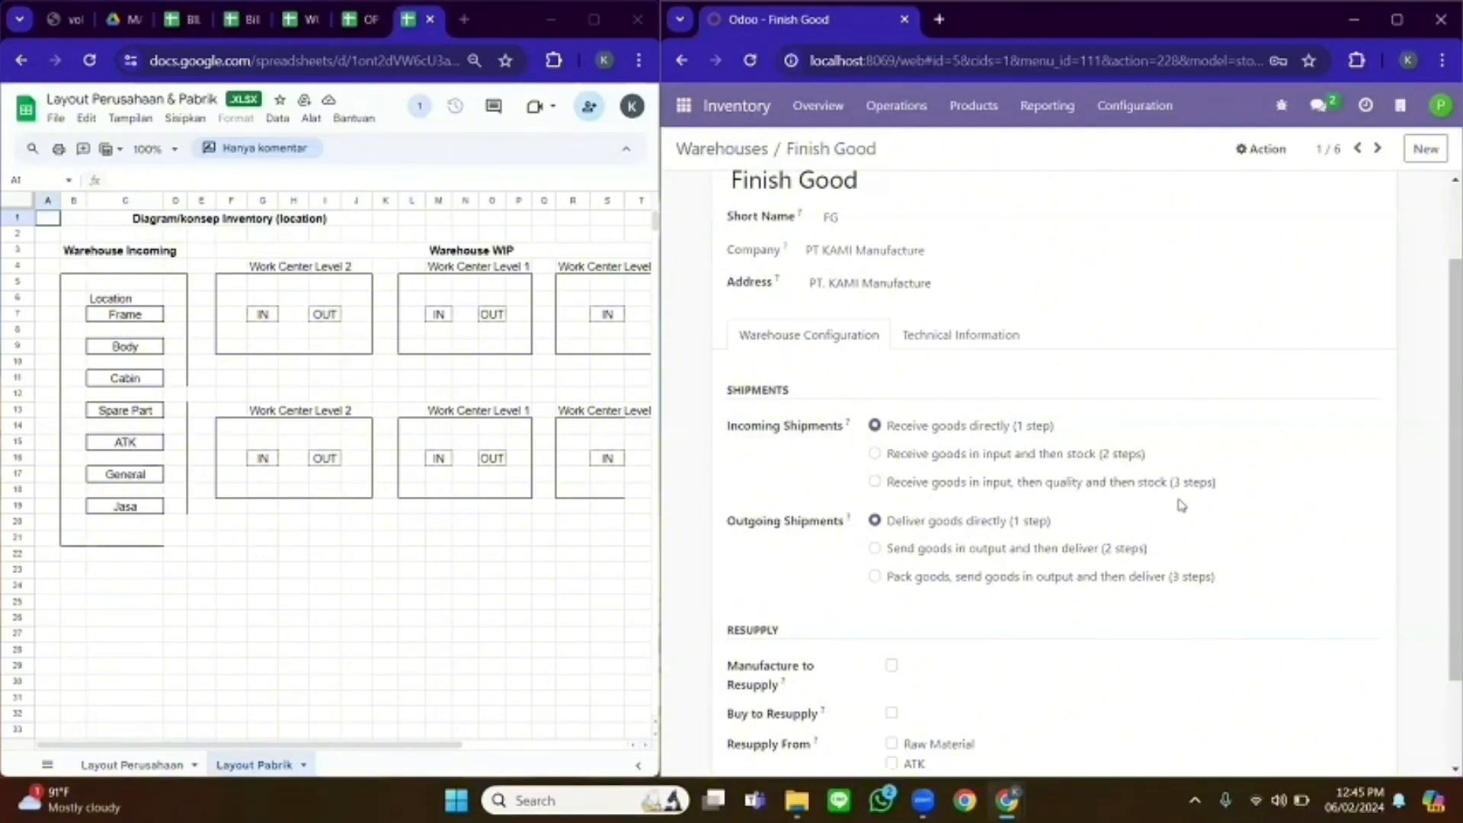
pyautogui.scroll(-2, 1182, 505)
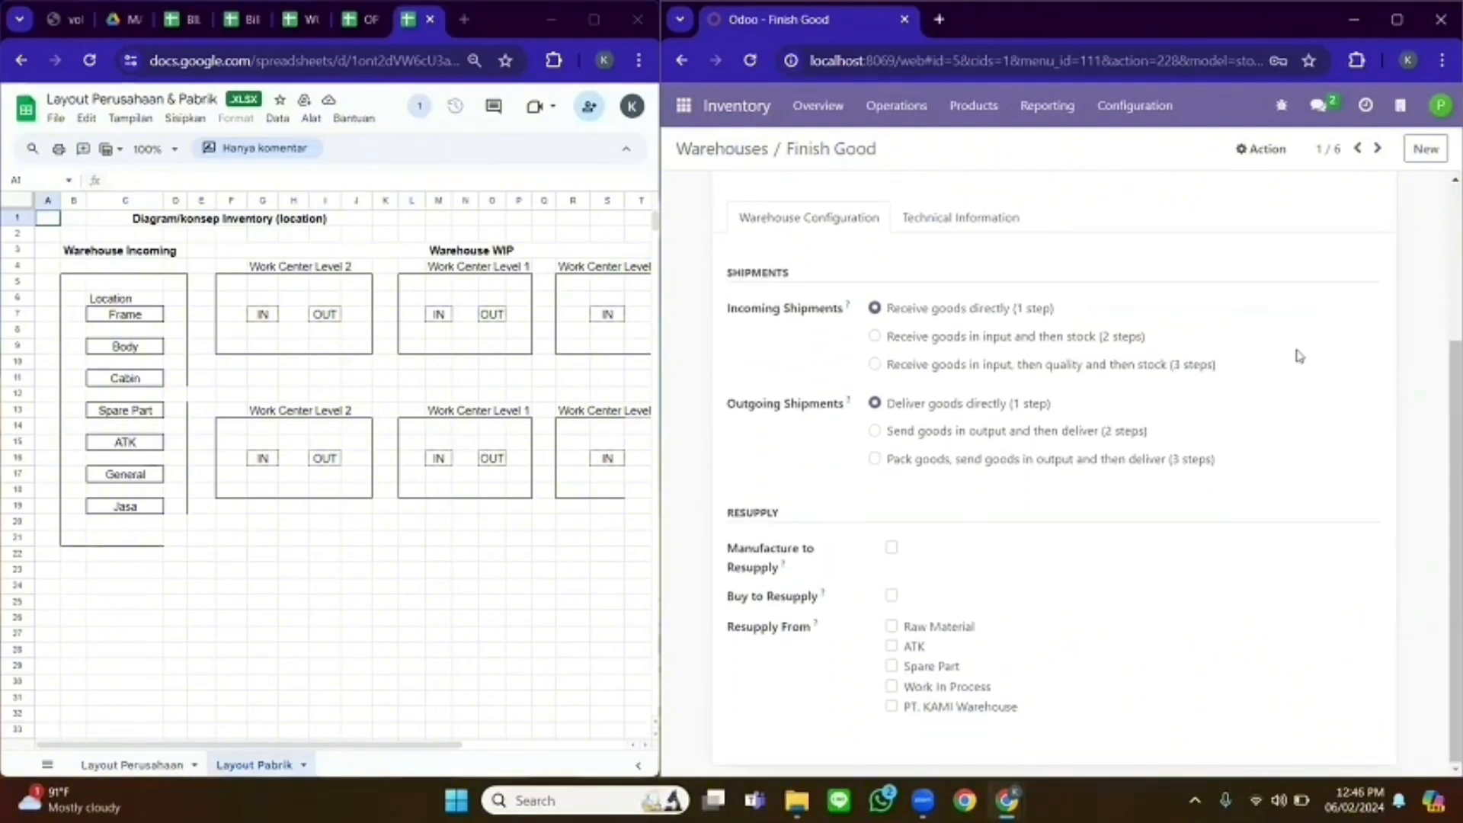
pyautogui.click(1380, 150)
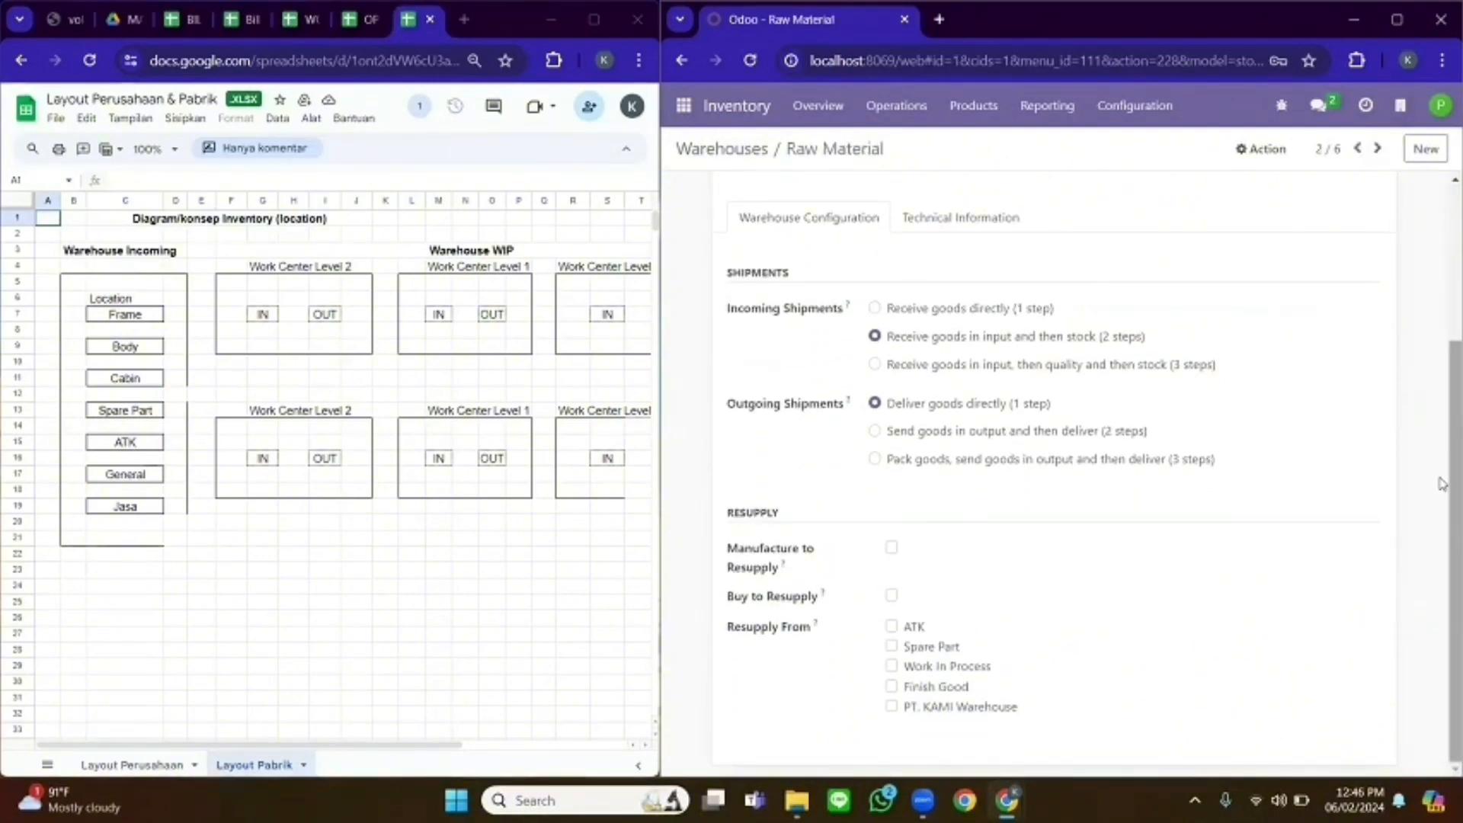
# - Review the current warehouse form, then the Work In Process warehouse configuration
pyautogui.scroll(3, 831, 254)
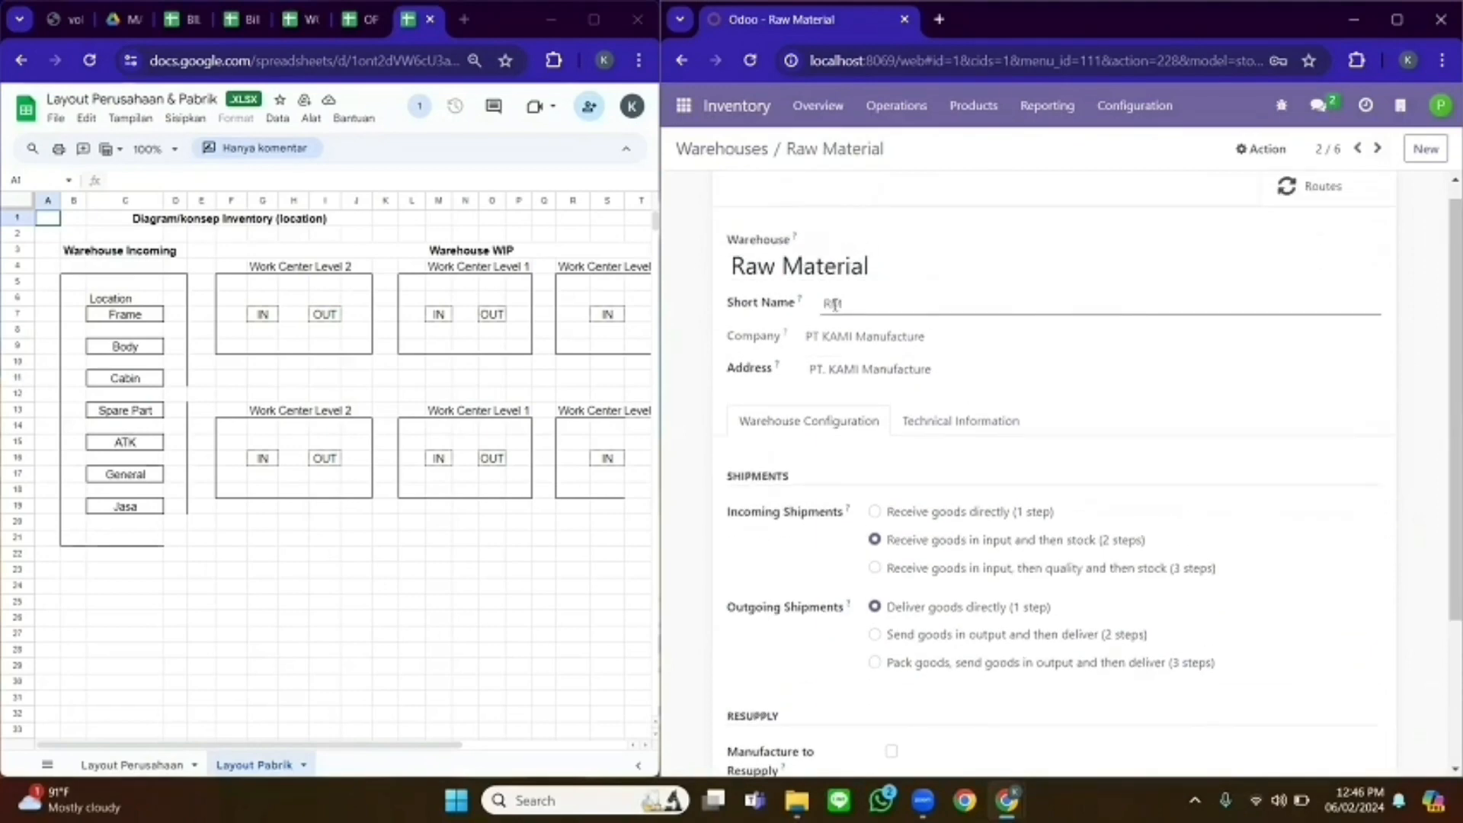
pyautogui.scroll(-2, 1442, 453)
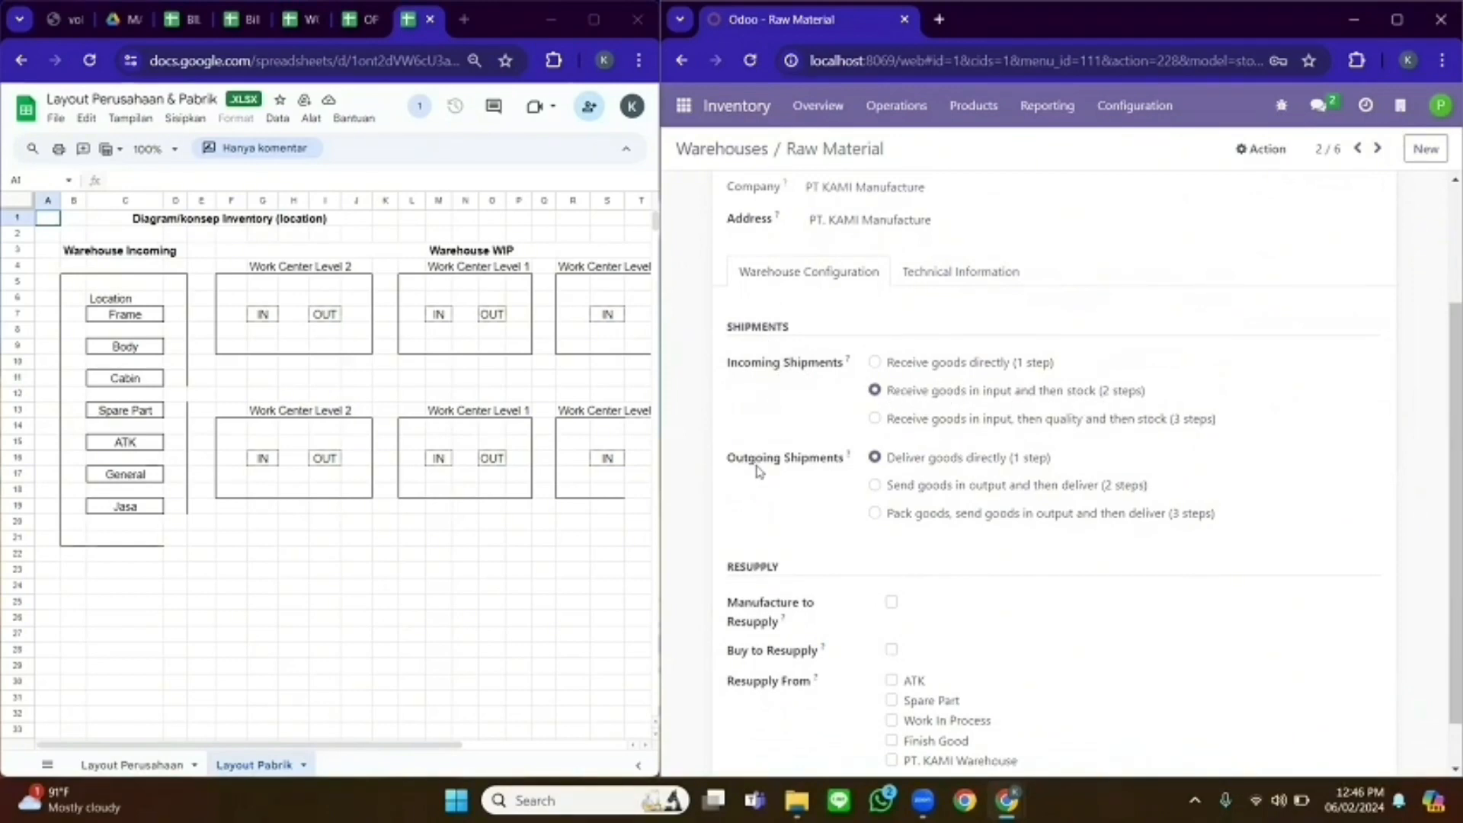
pyautogui.scroll(-1, 801, 584)
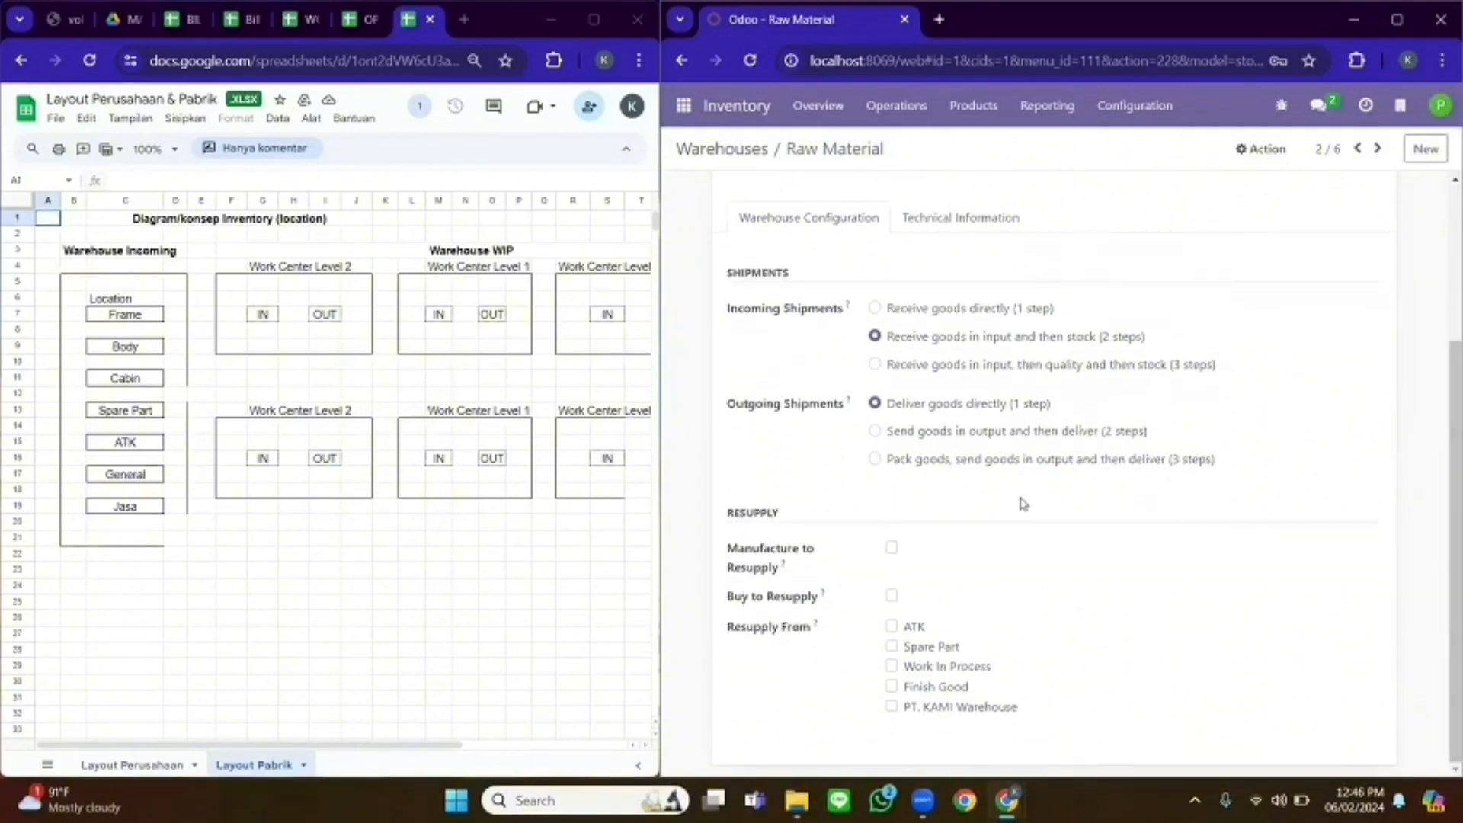
pyautogui.click(1377, 148)
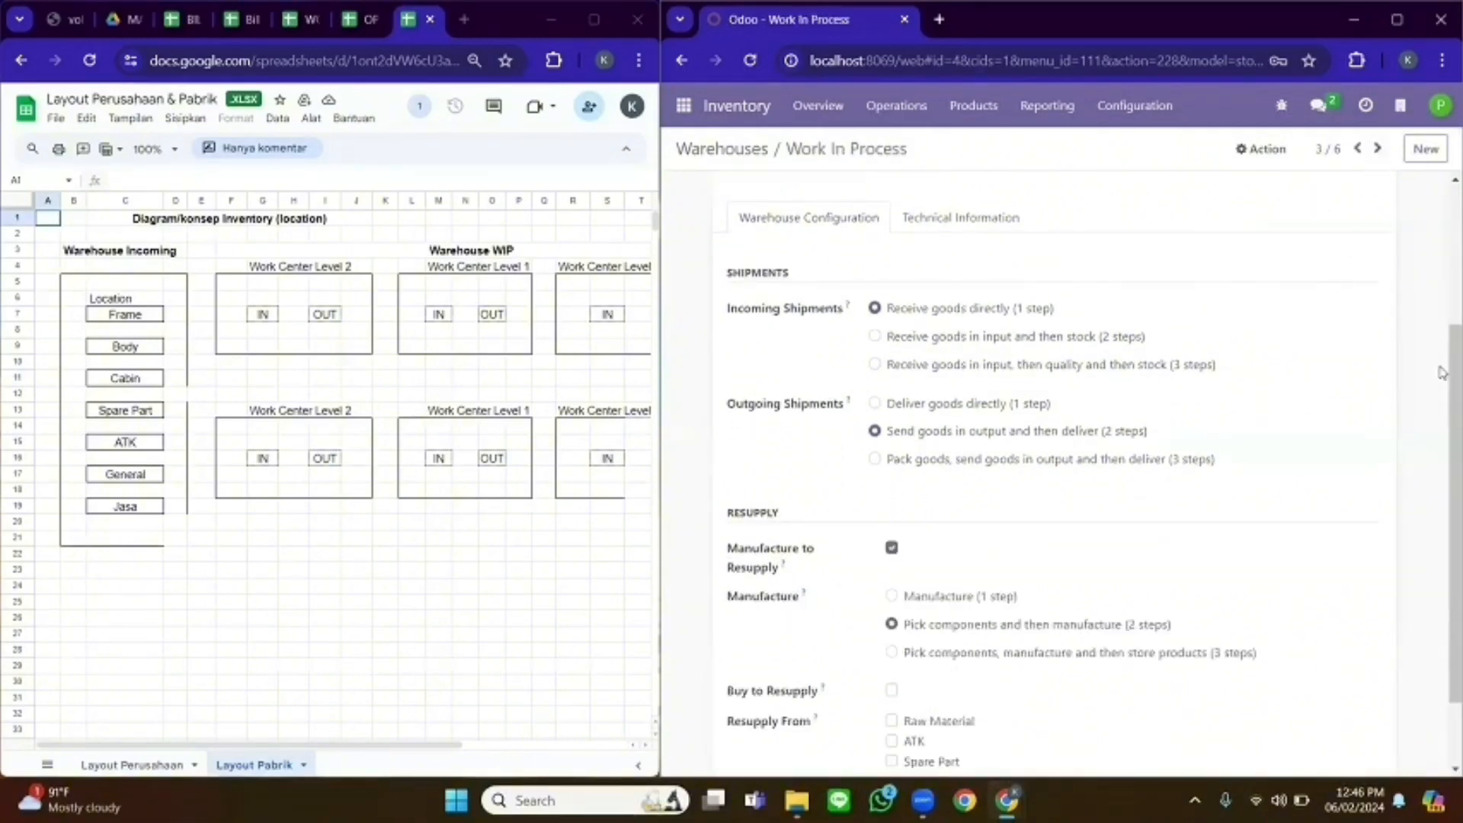
pyautogui.scroll(2, 1442, 373)
pyautogui.scroll(2, 806, 280)
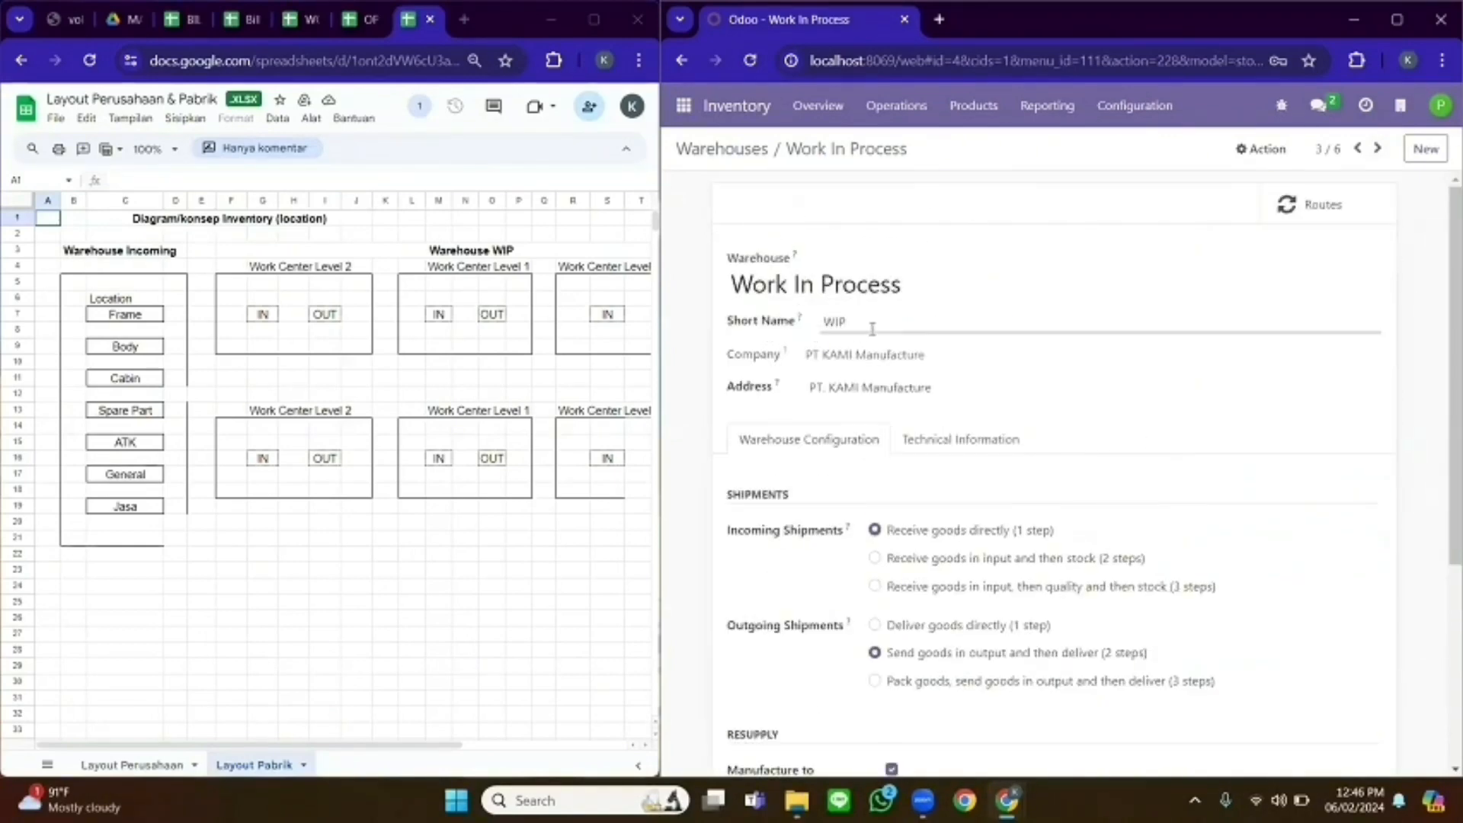
pyautogui.scroll(-2, 1443, 351)
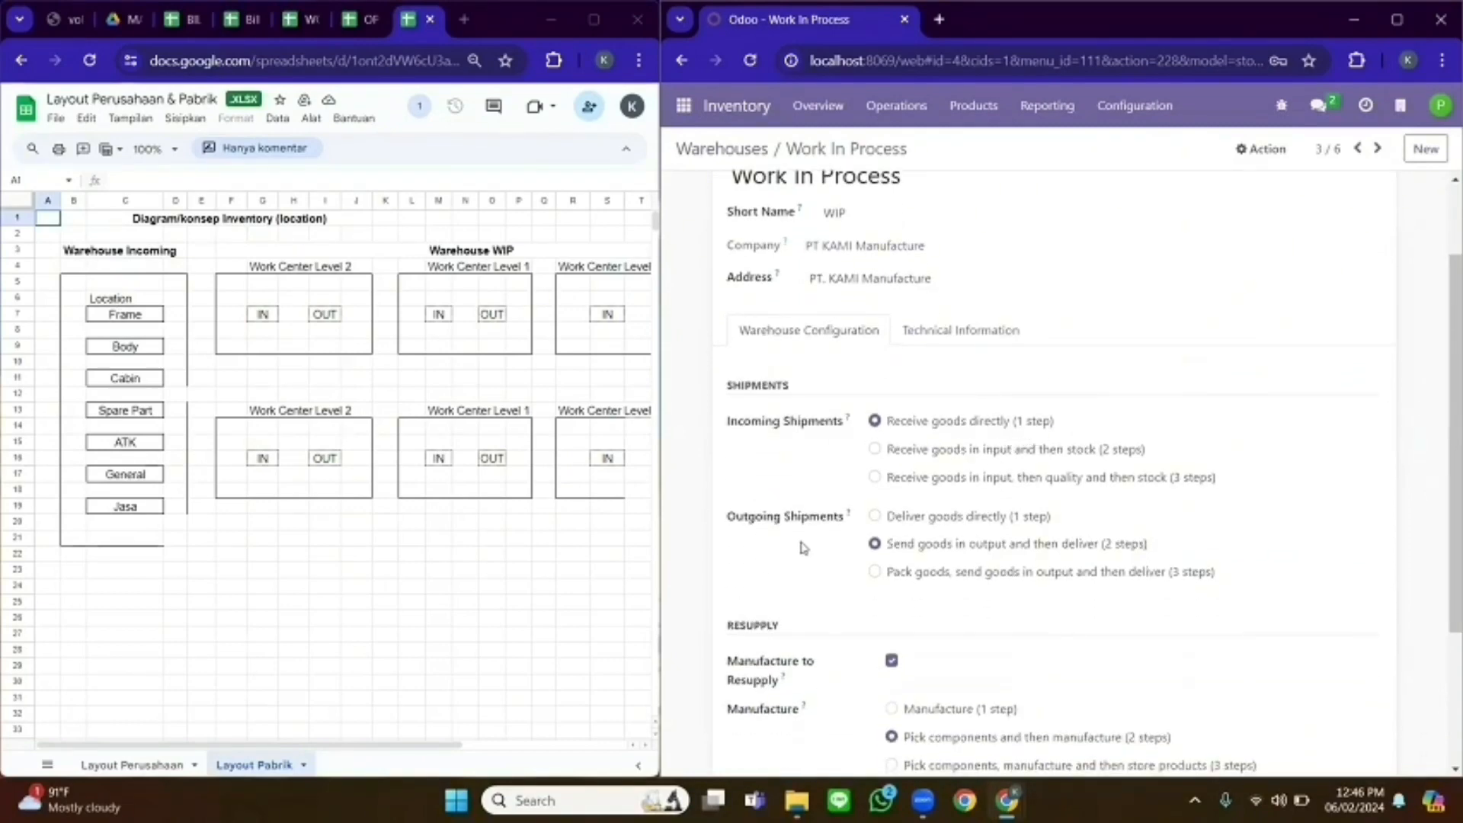
pyautogui.scroll(-1, 1376, 493)
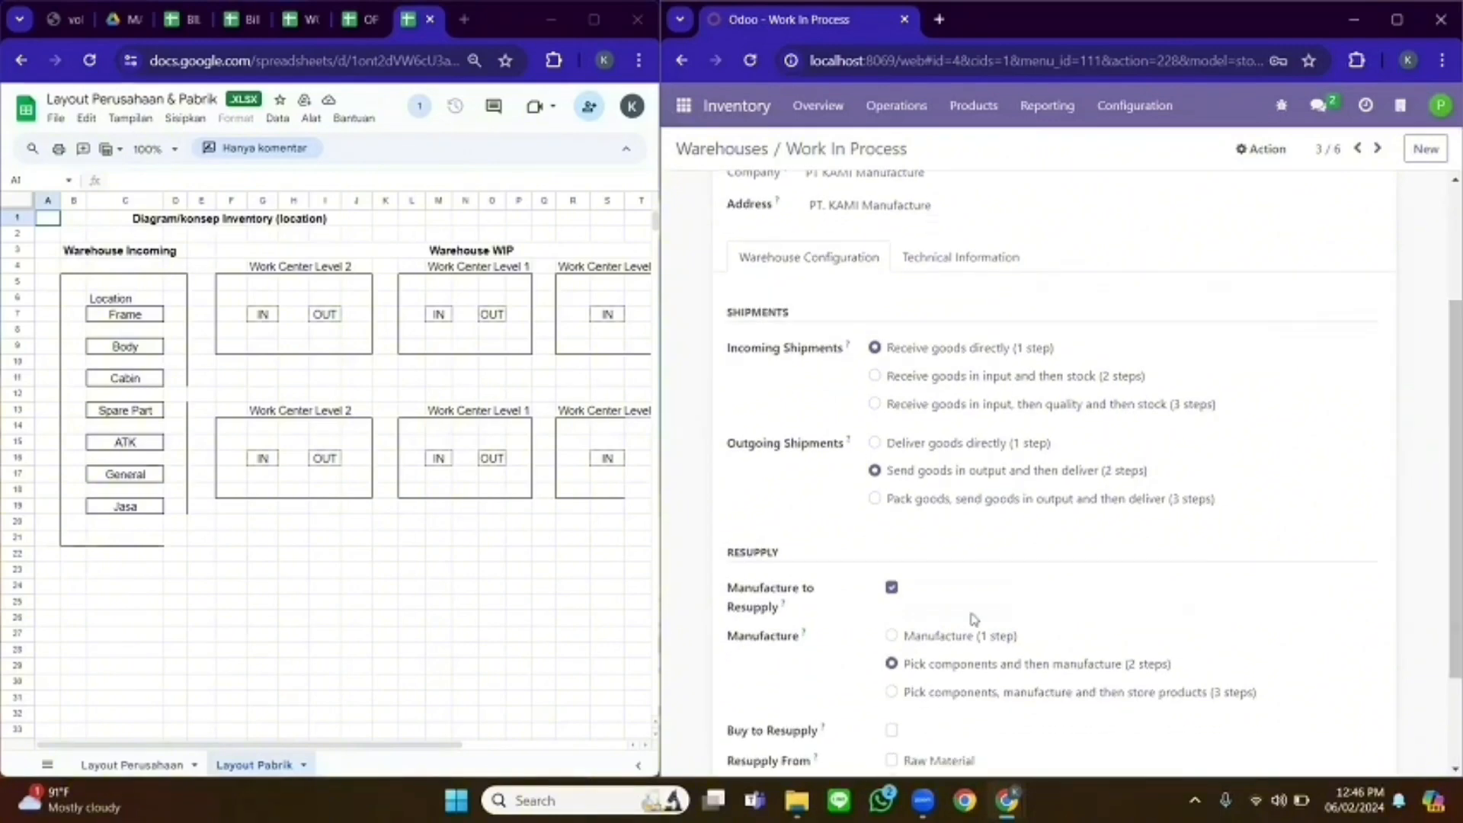
pyautogui.scroll(-2, 781, 488)
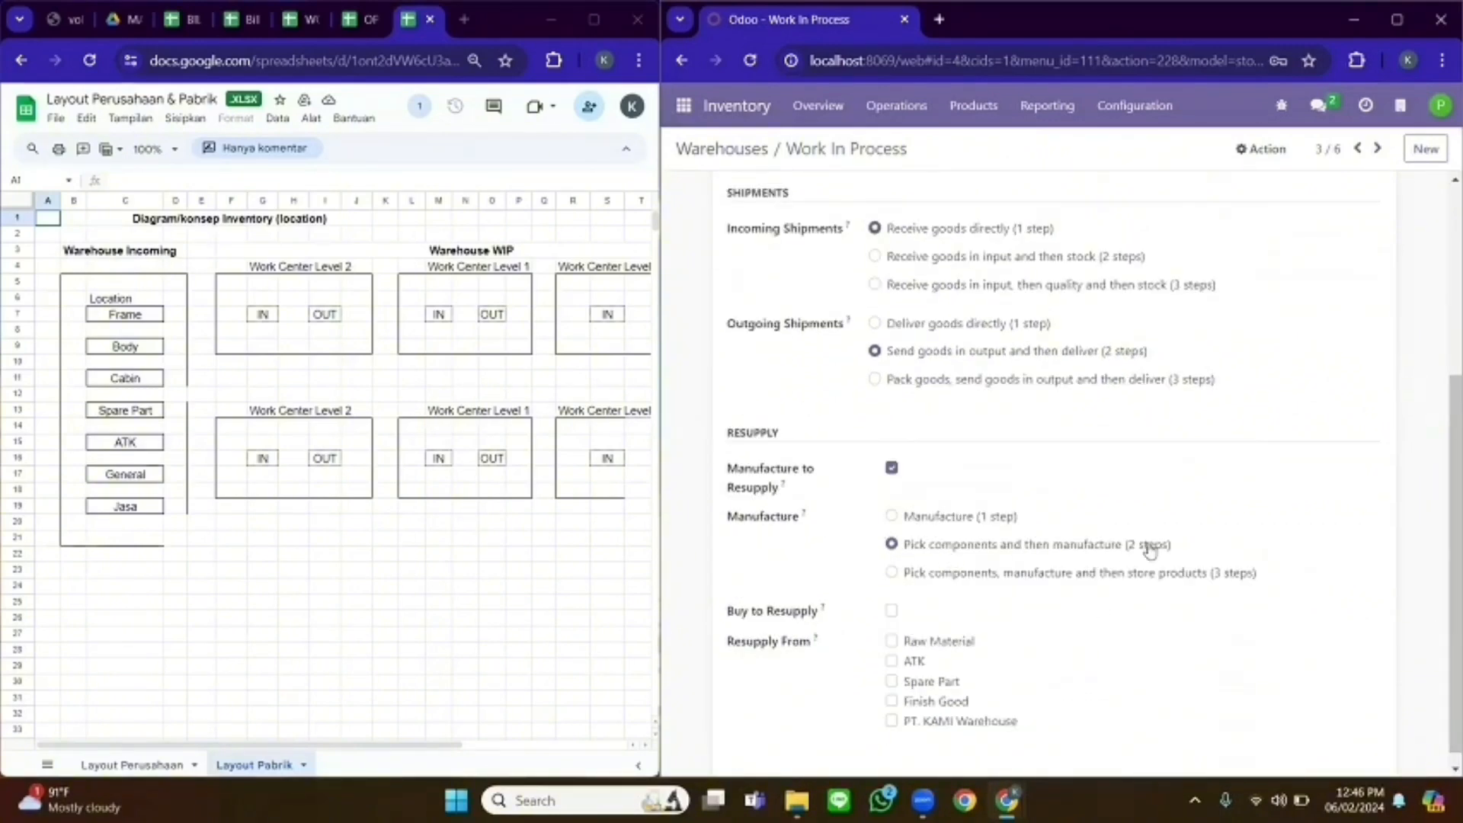
pyautogui.scroll(3, 1157, 457)
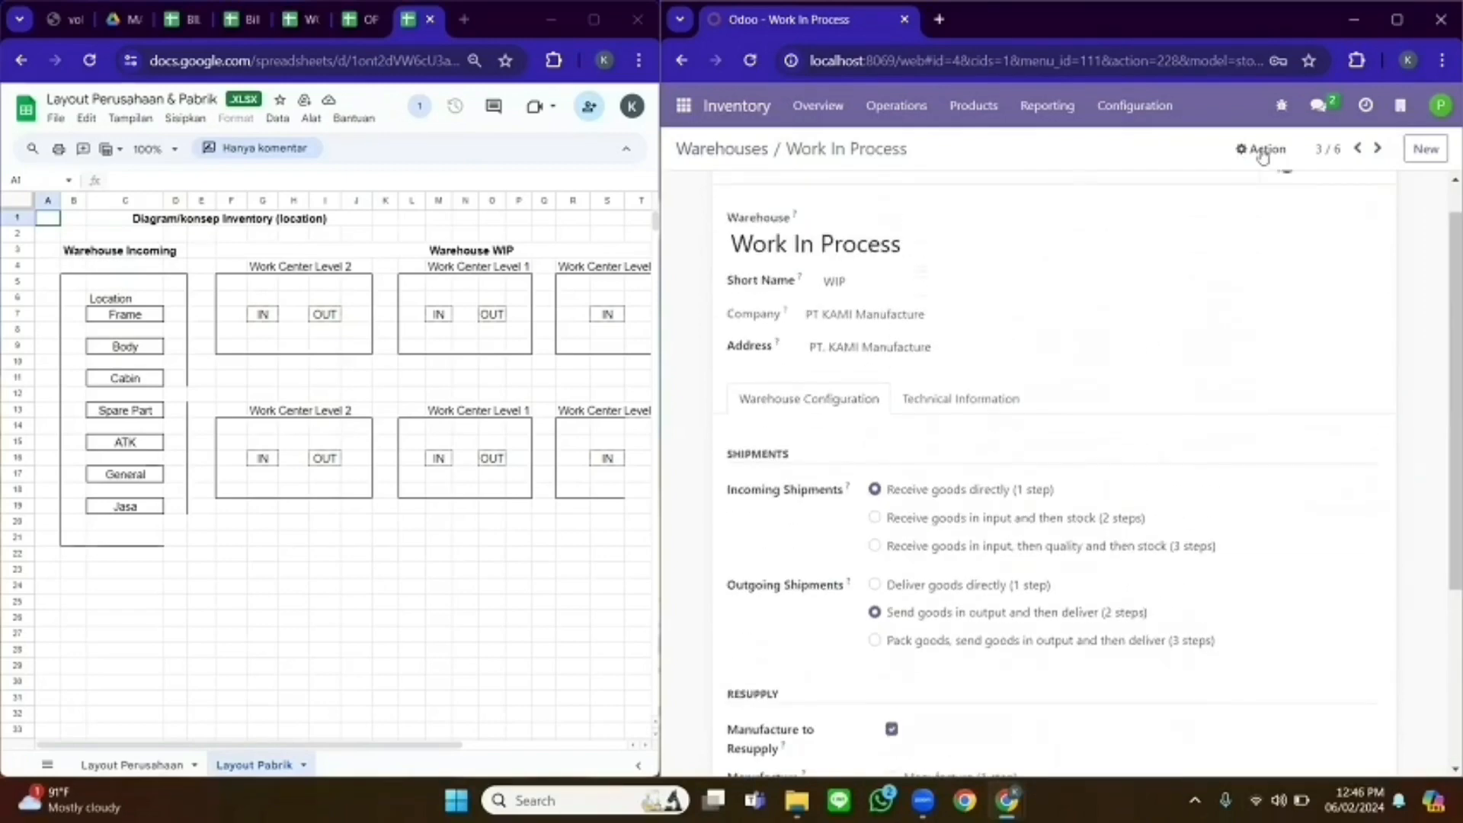
# - Review the Spare Part warehouse configuration
pyautogui.click(1380, 149)
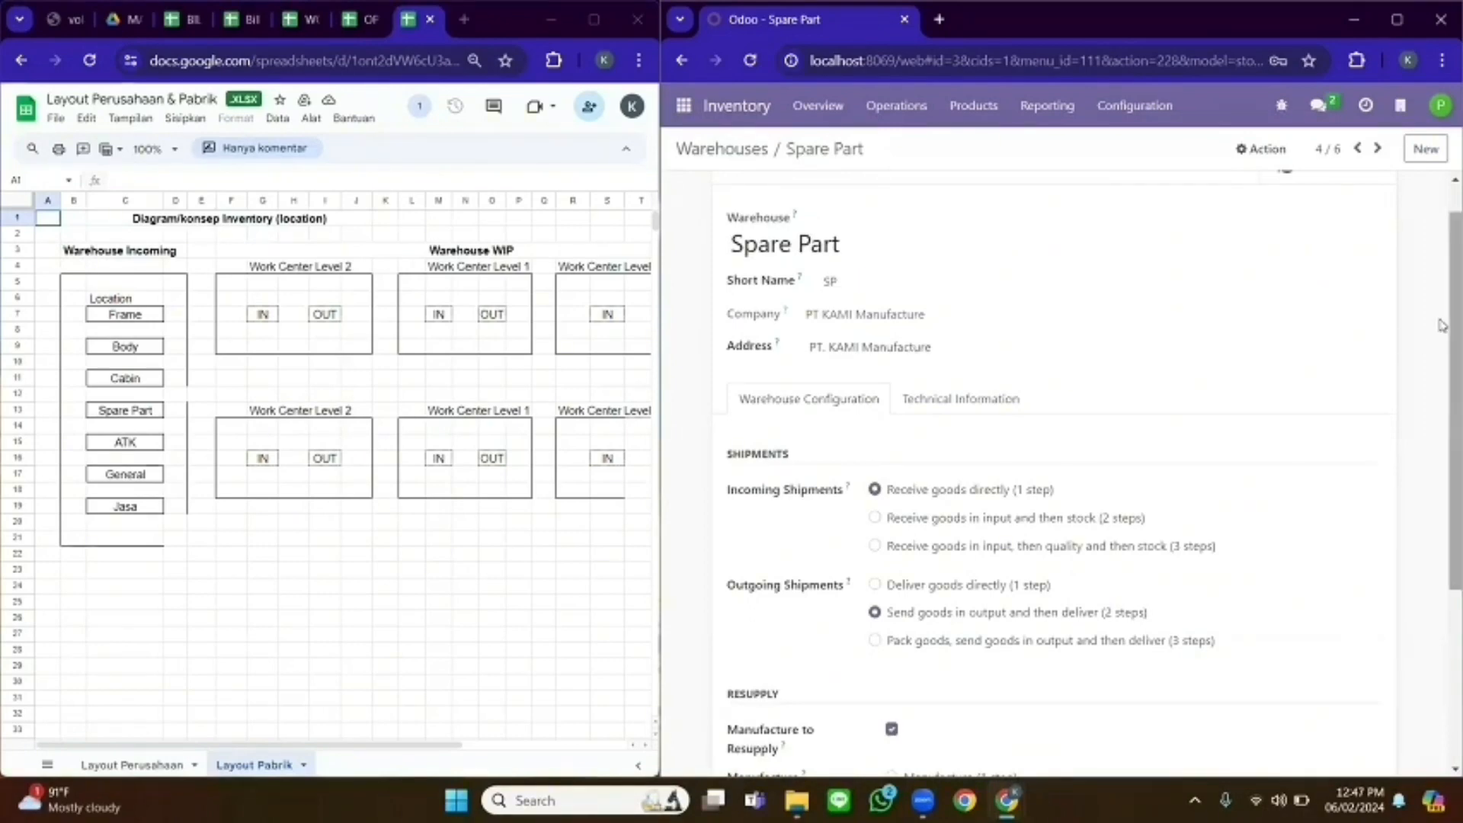
pyautogui.scroll(-2, 1085, 478)
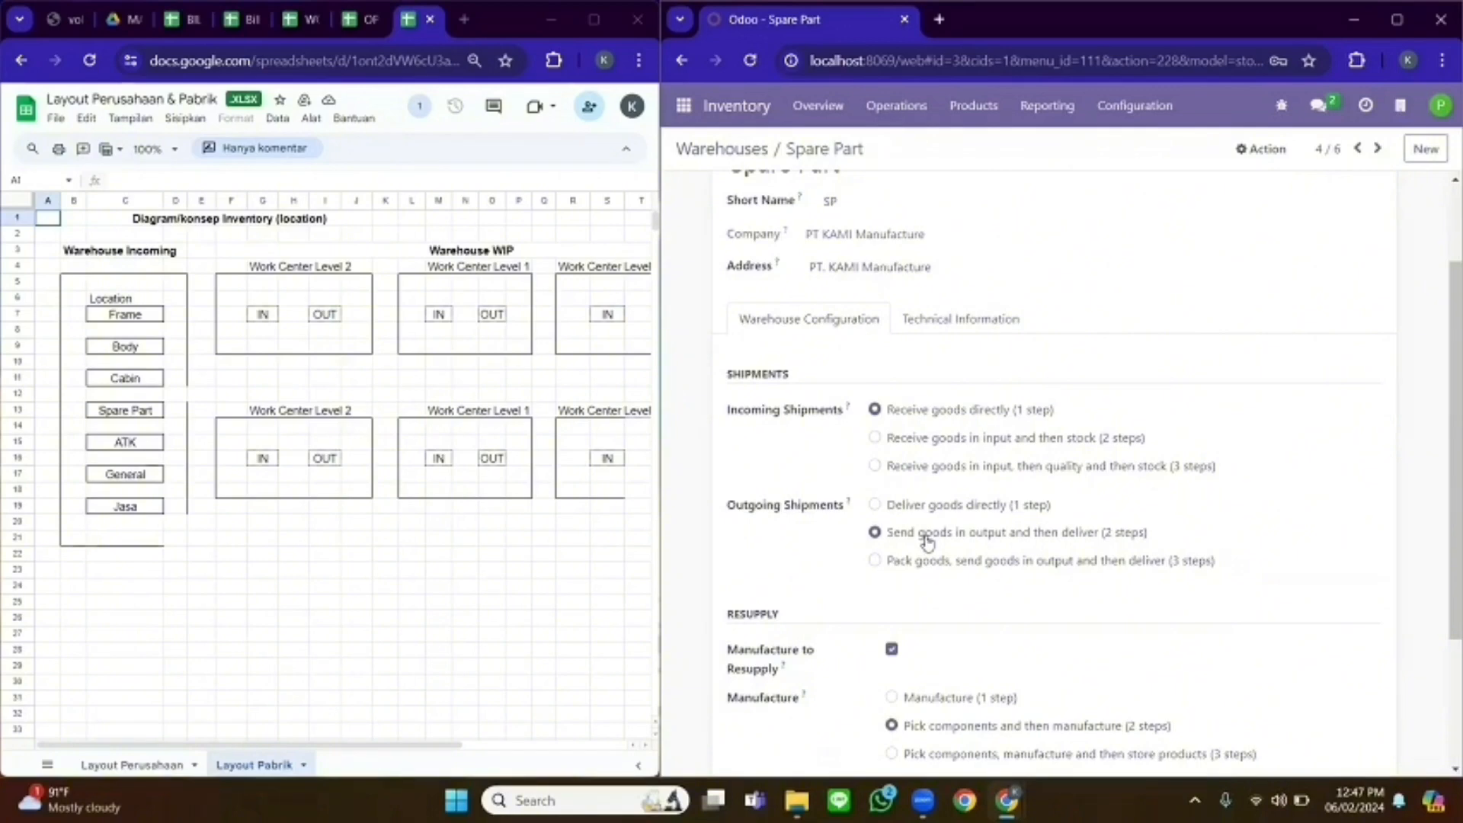
pyautogui.scroll(-4, 927, 541)
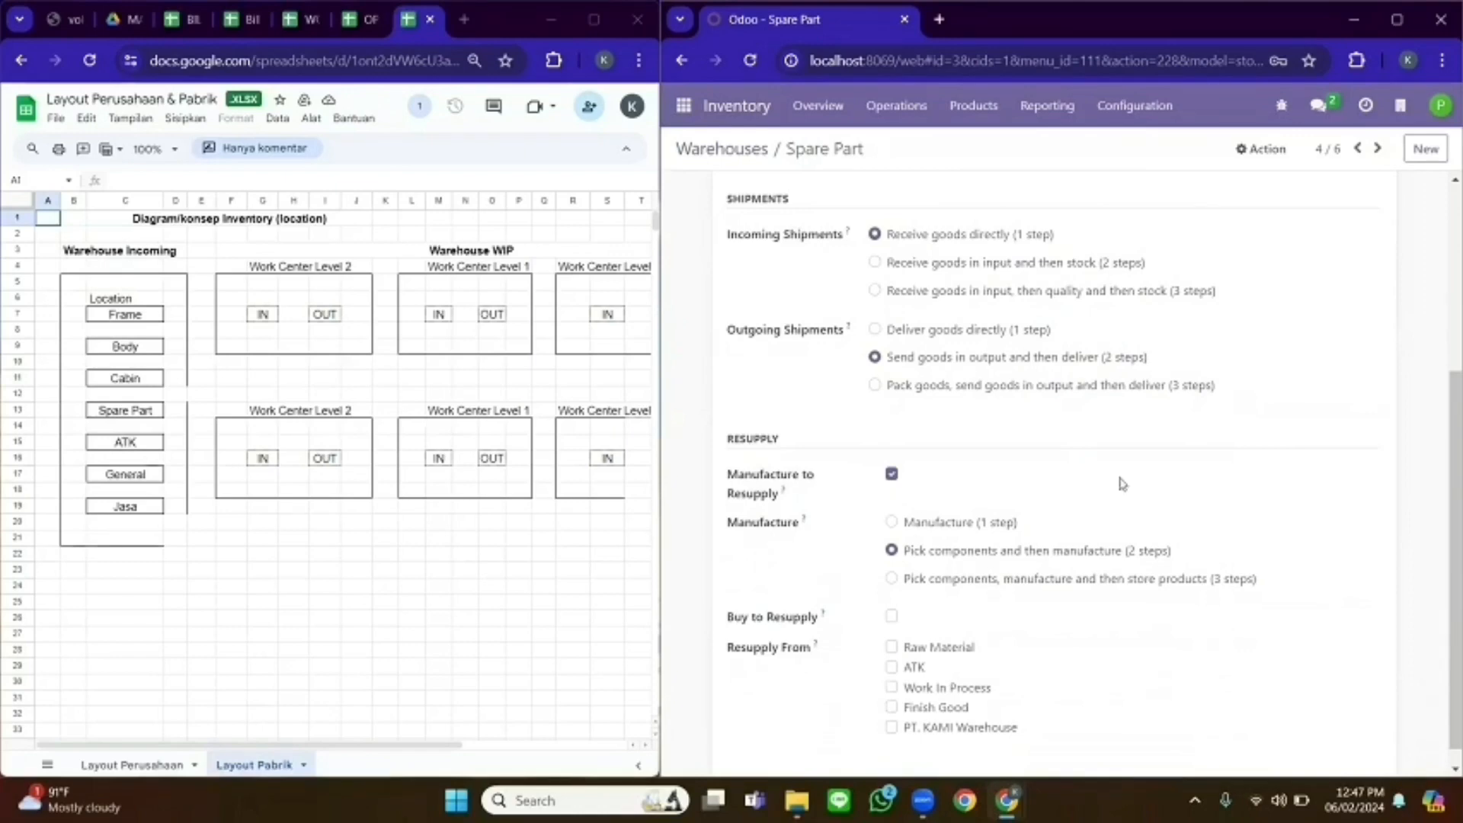
pyautogui.scroll(3, 1412, 377)
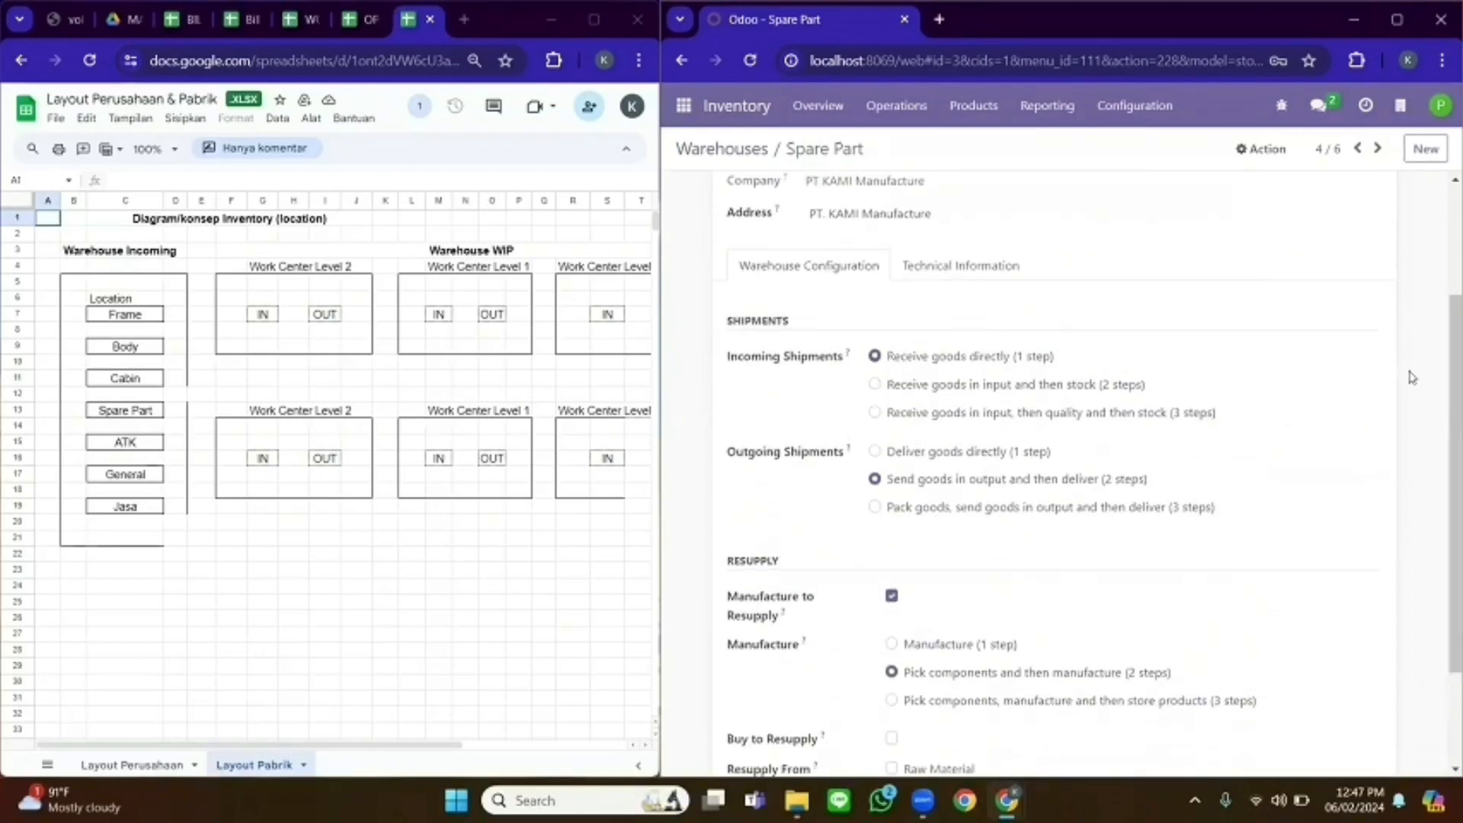
# - Review the ATK warehouse configuration, then return to the Warehouses list
pyautogui.click(1378, 150)
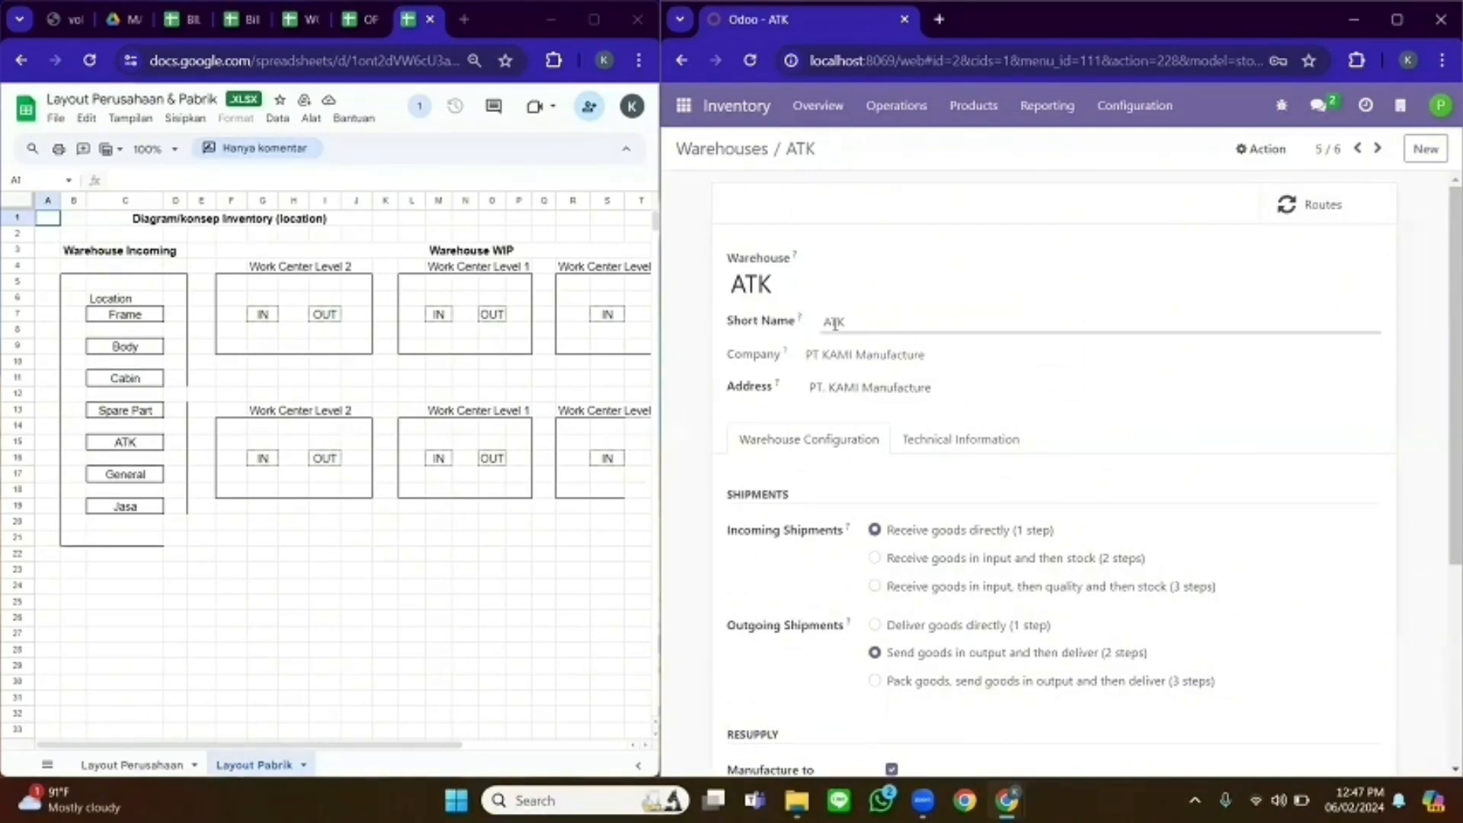
pyautogui.scroll(-2, 915, 404)
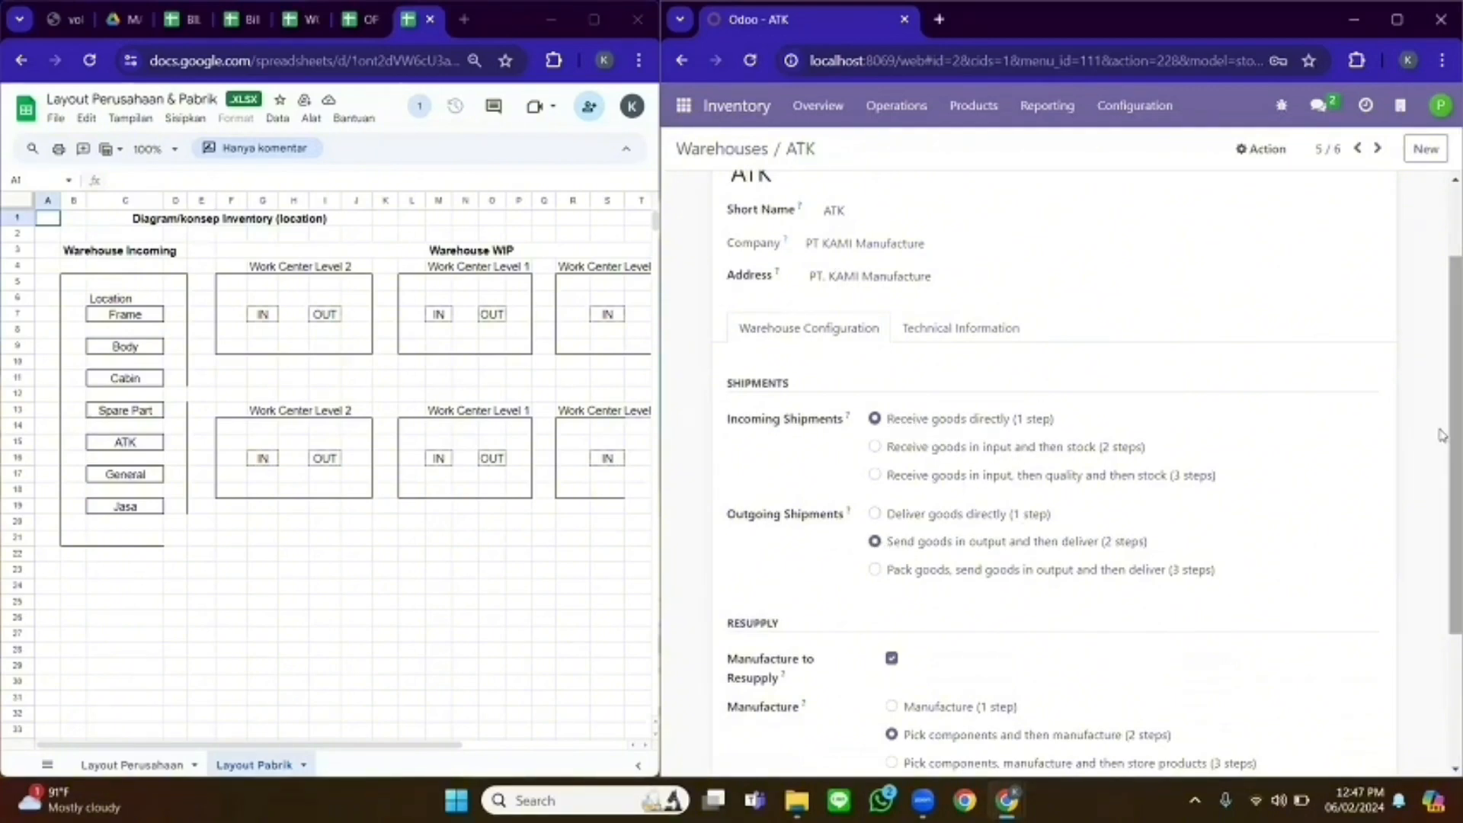
pyautogui.scroll(-2, 914, 537)
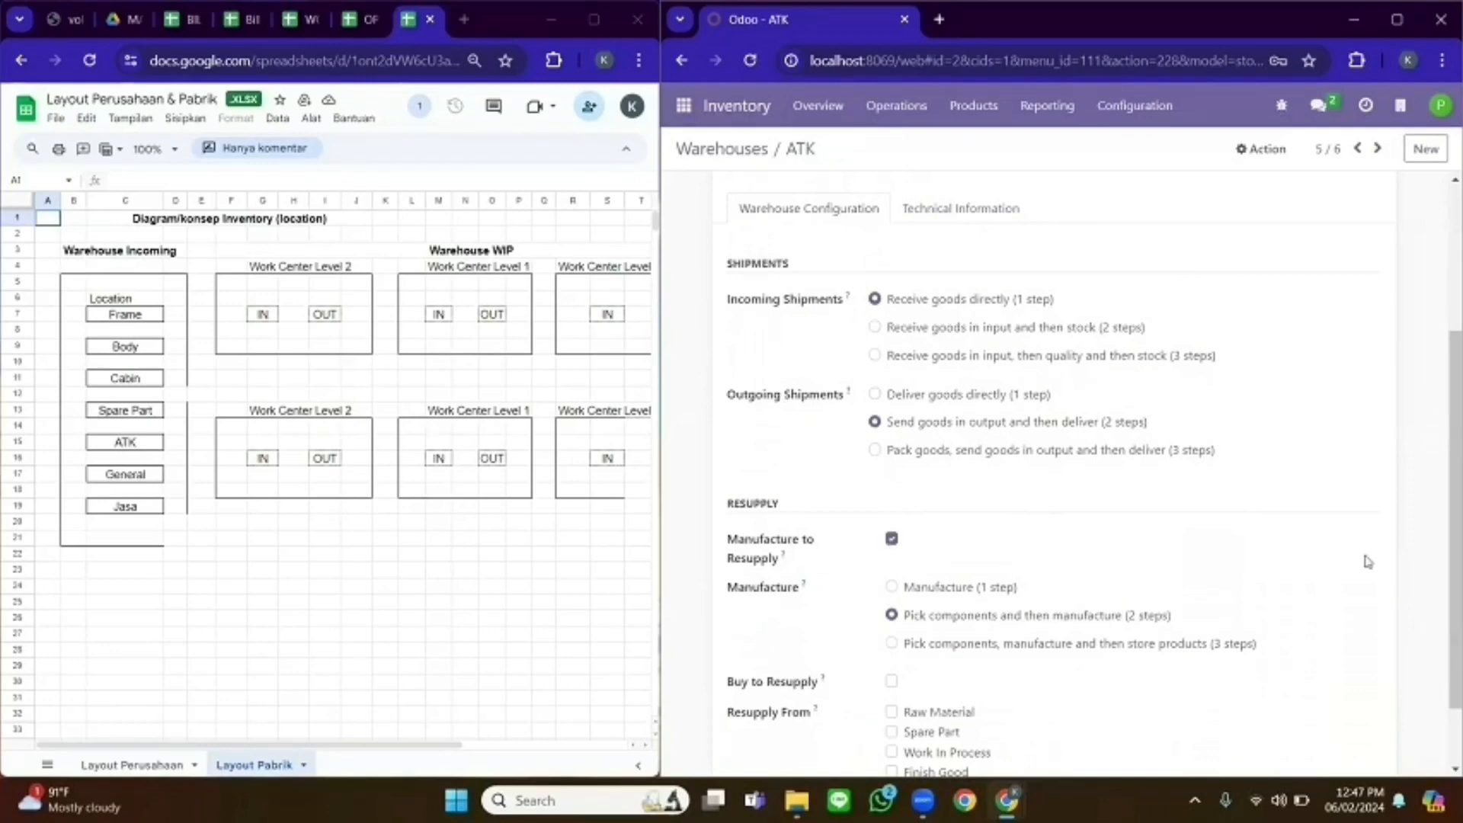
pyautogui.scroll(-1, 1437, 591)
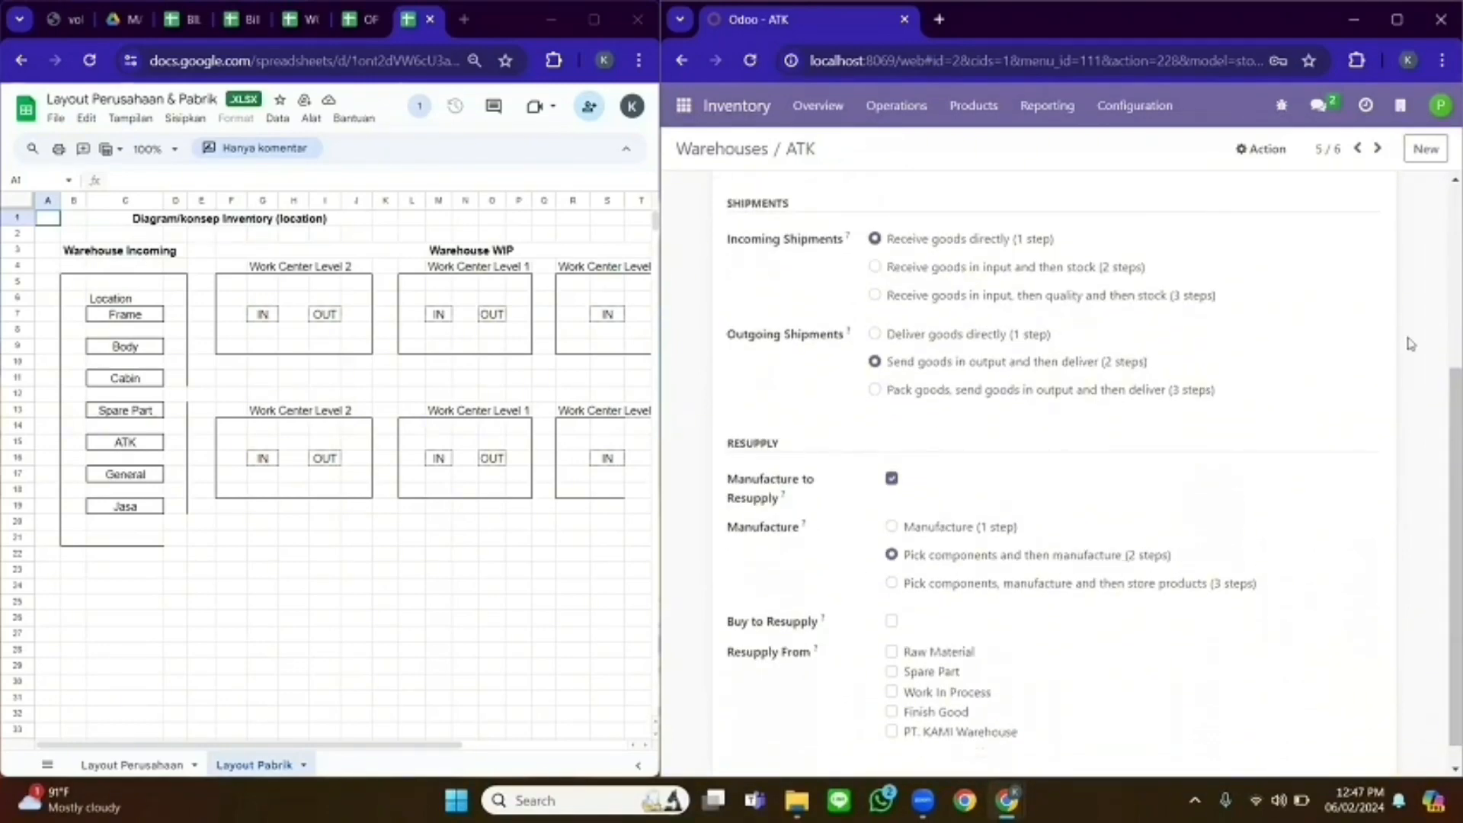
pyautogui.scroll(4, 1412, 344)
pyautogui.click(732, 148)
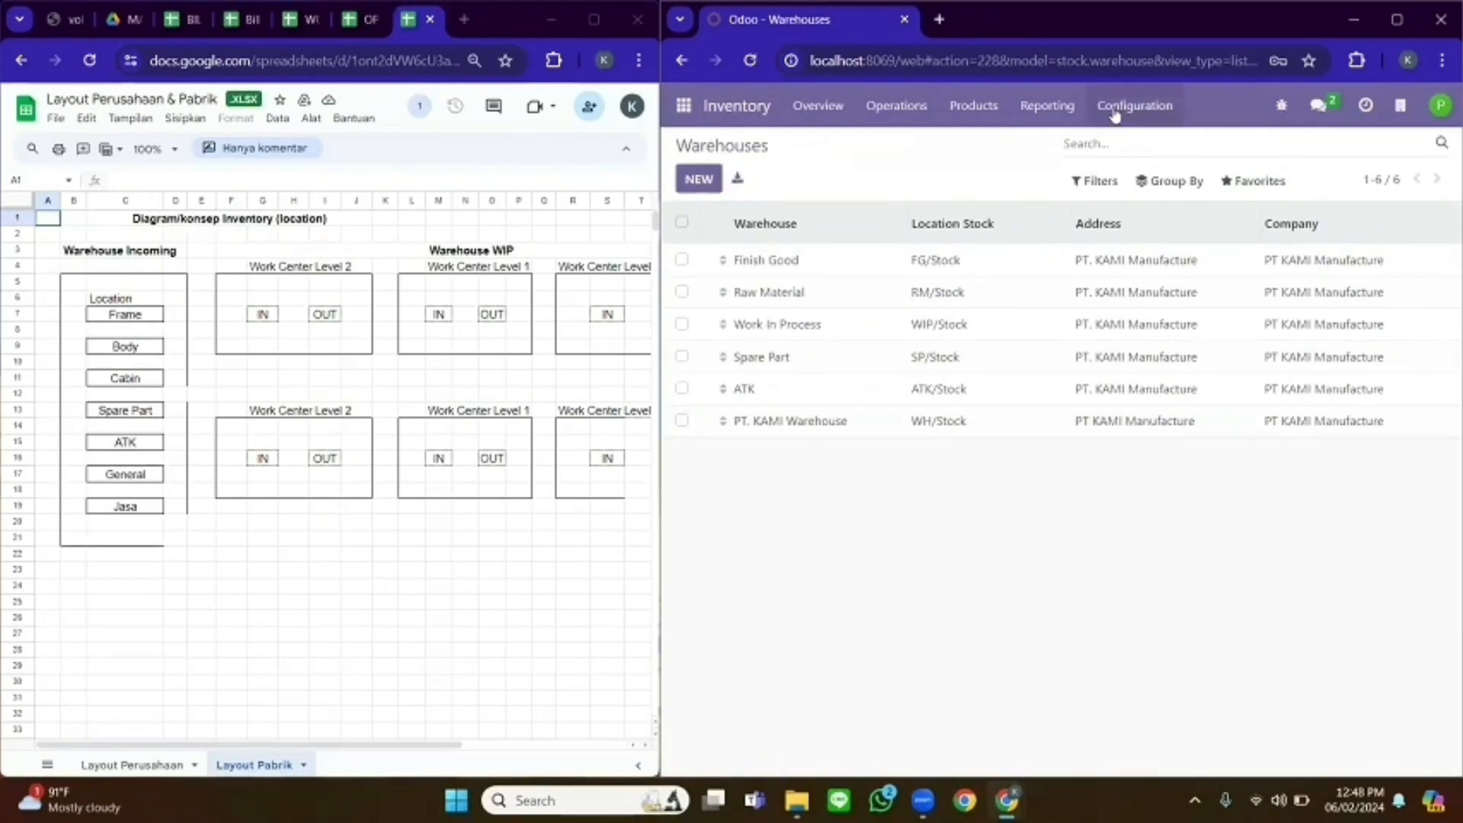
# - Open the route diagram from Mobil Lego Rendah's Inventory tab
pyautogui.click(973, 105)
pyautogui.click(979, 147)
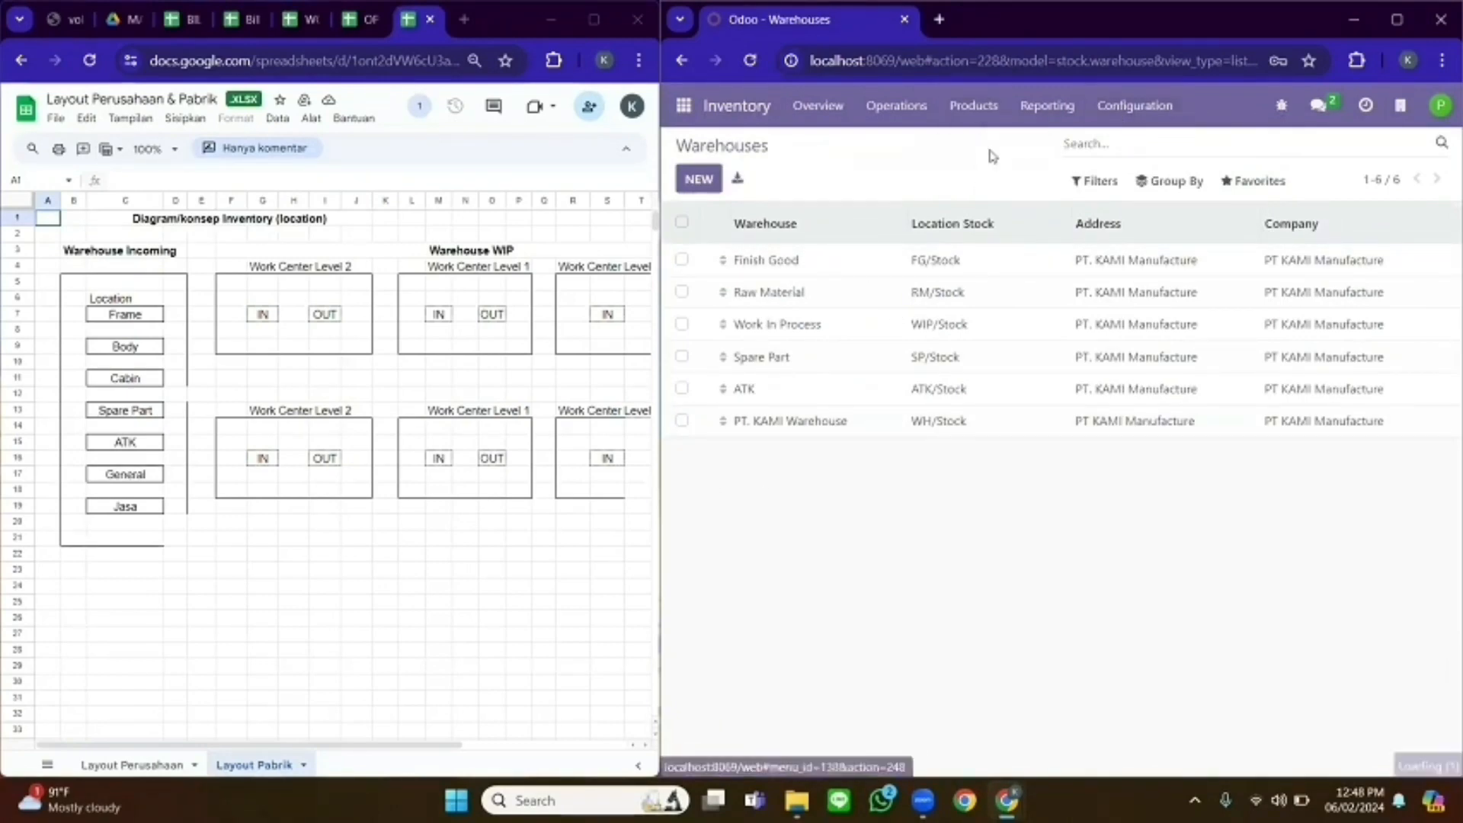
pyautogui.scroll(-2, 1441, 469)
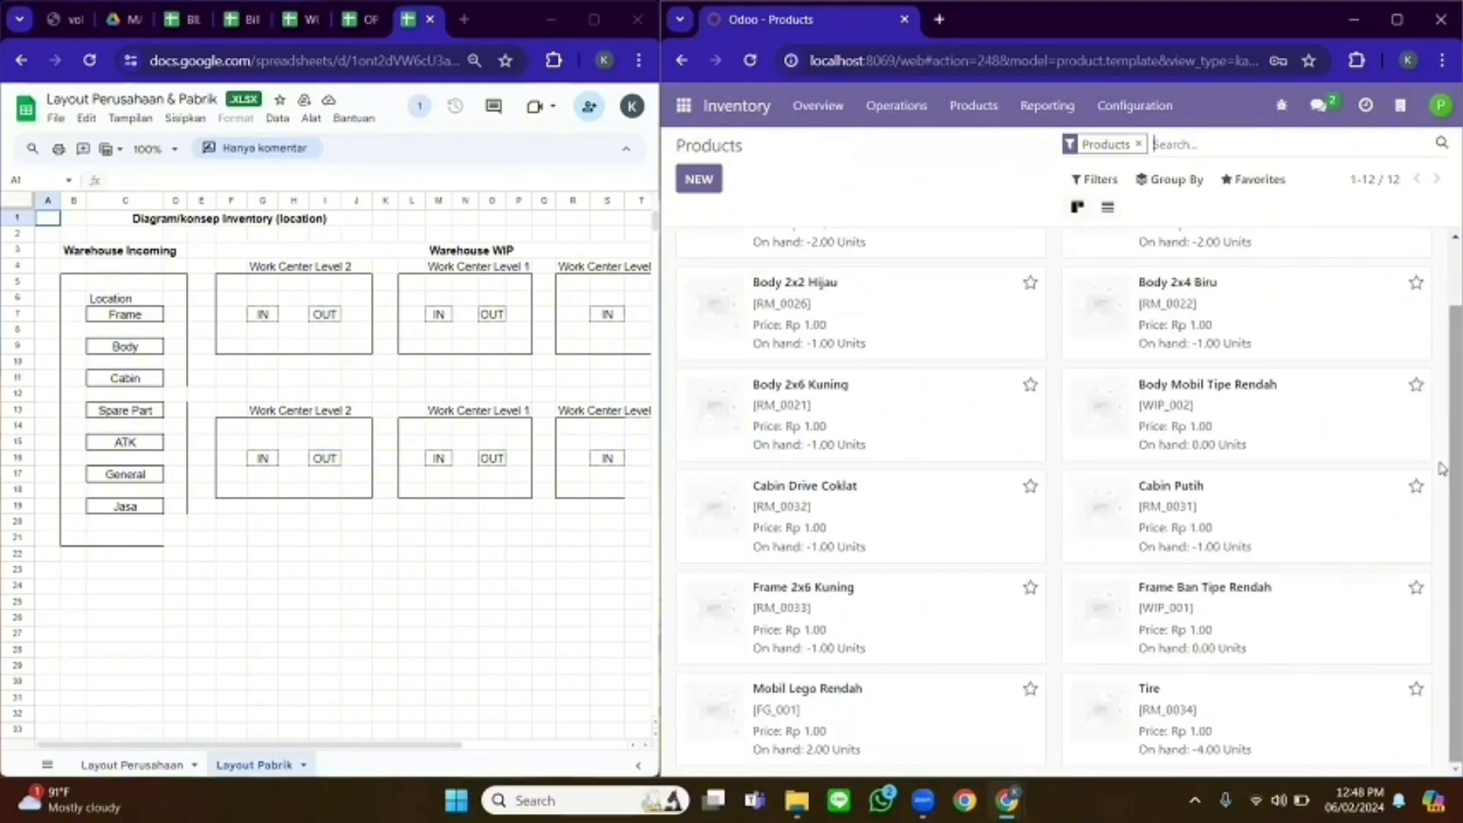
pyautogui.click(828, 684)
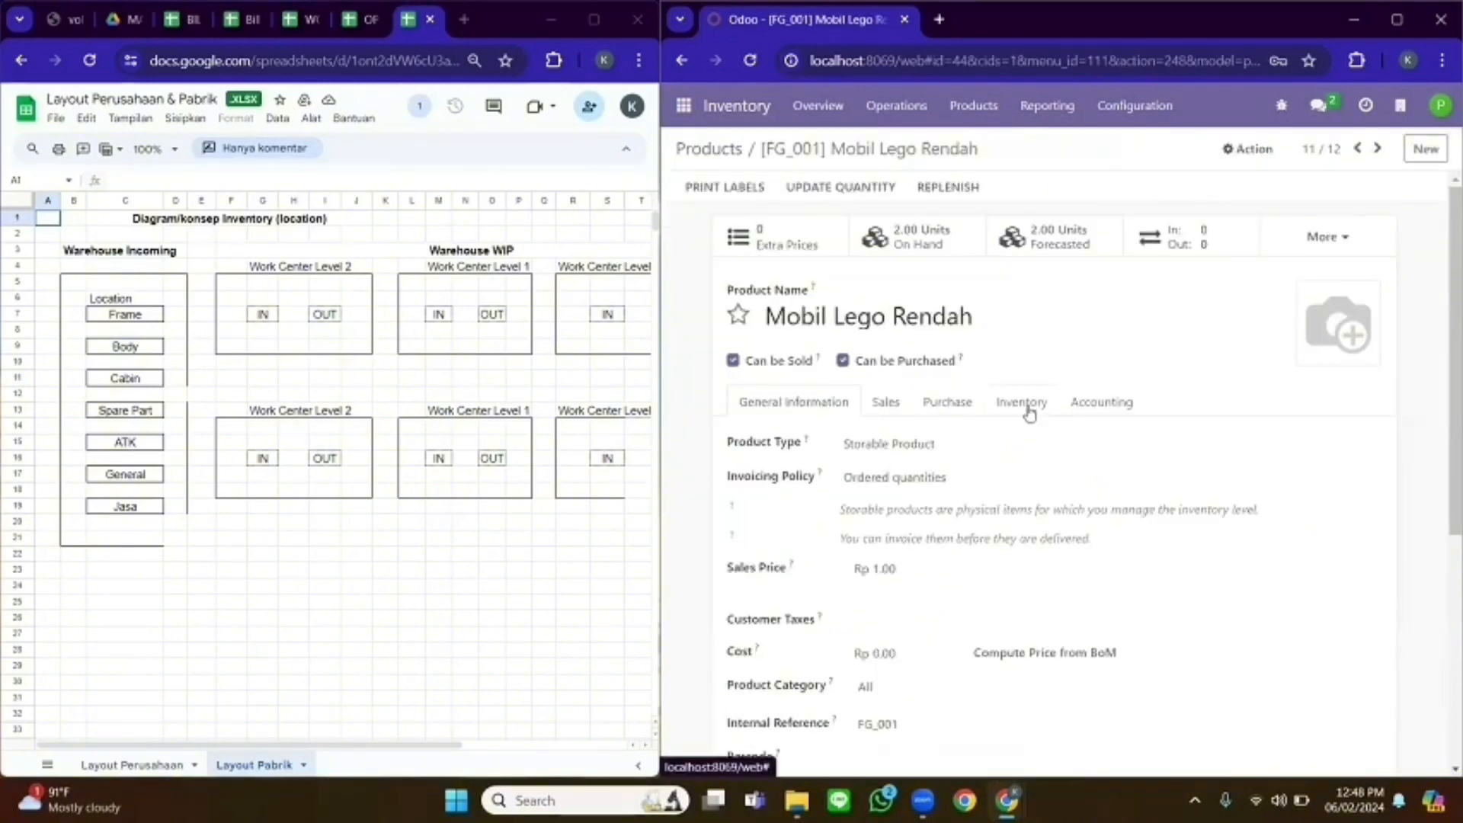
pyautogui.click(1022, 403)
pyautogui.scroll(-3, 991, 366)
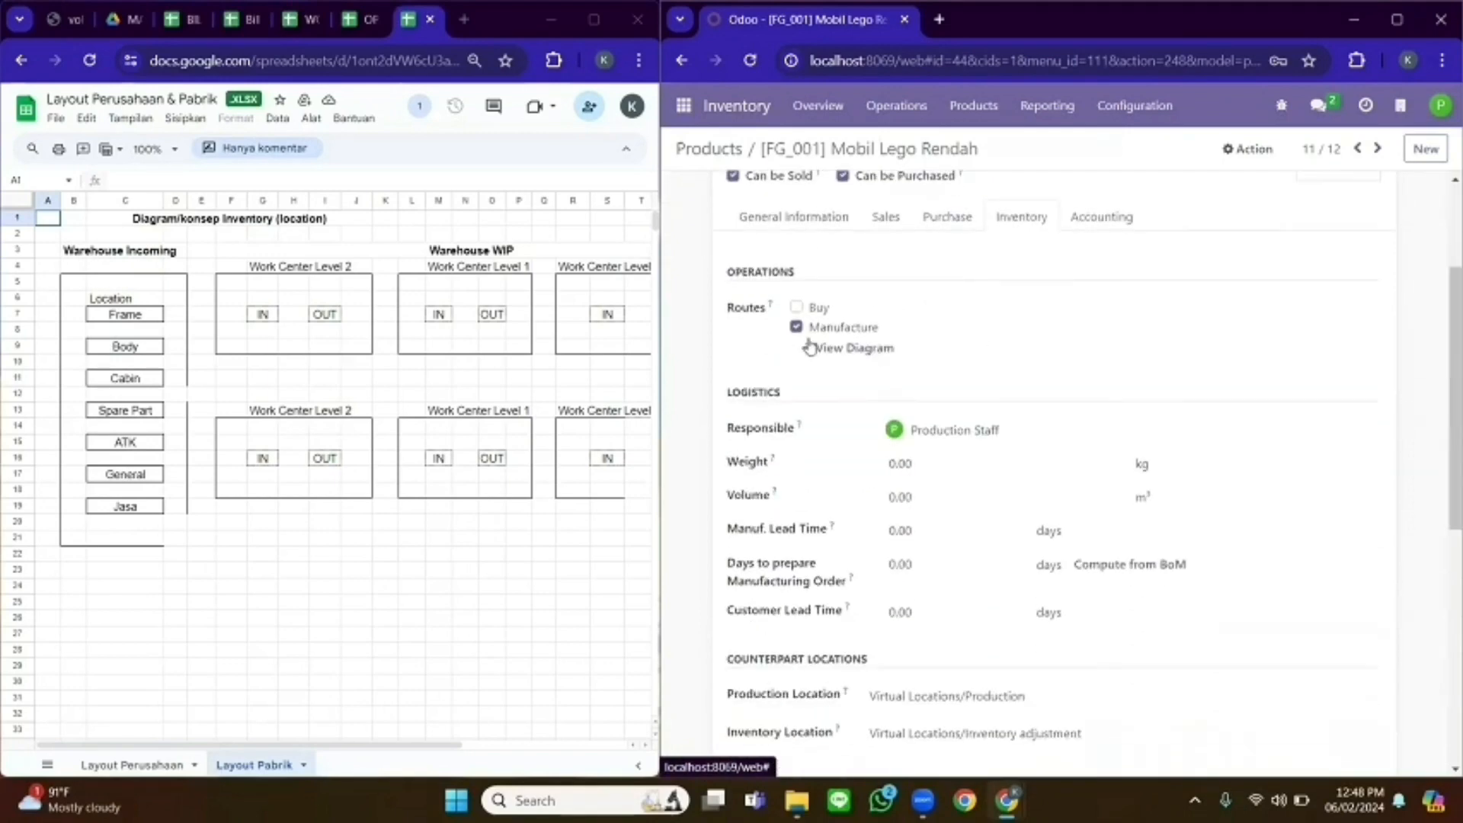
pyautogui.click(855, 348)
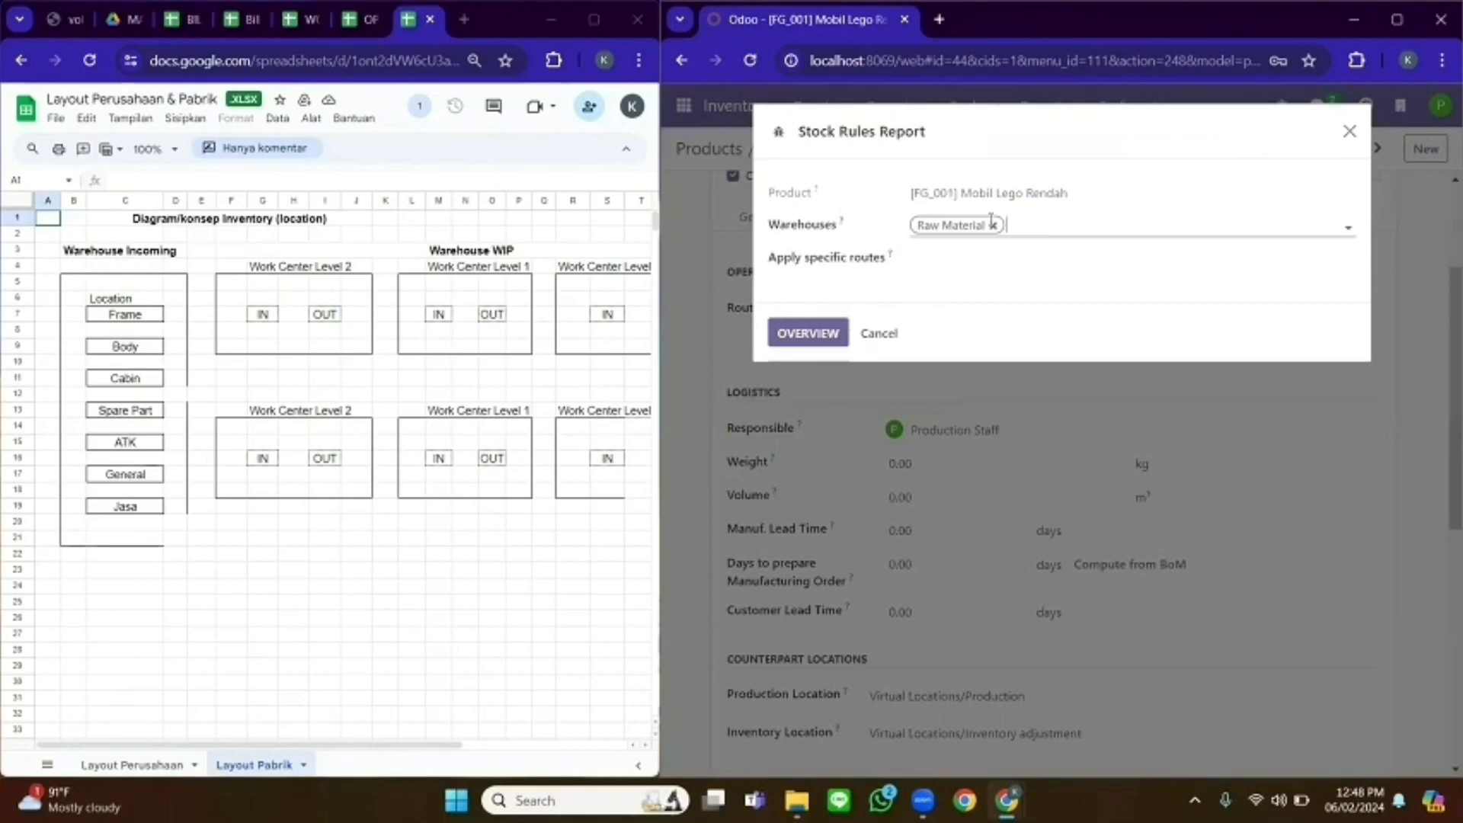
# - Add ATK, Spare Part, Work In Process and Finish Good warehouses and generate the routes overview
pyautogui.click(1041, 231)
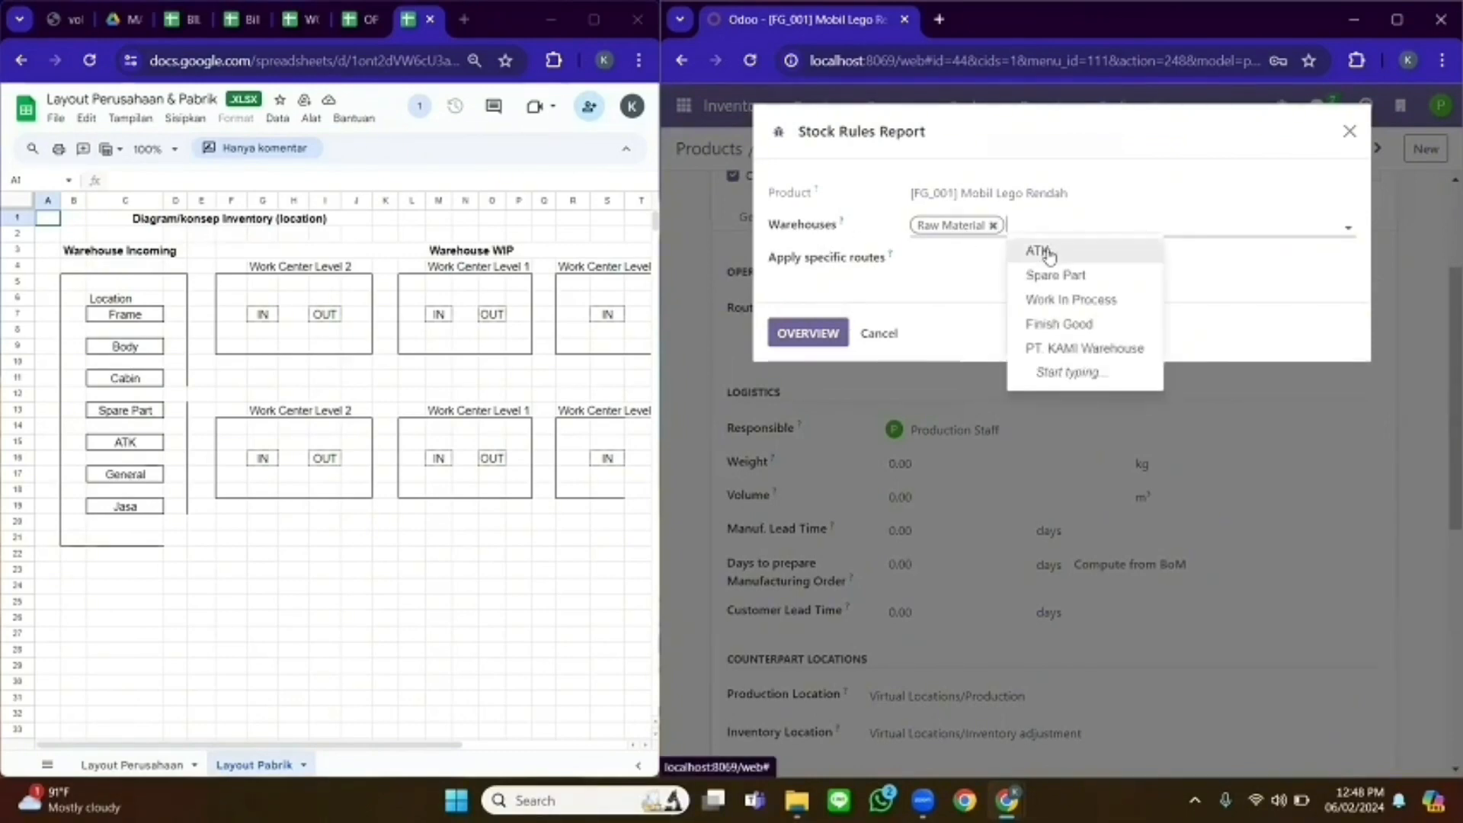
pyautogui.click(1026, 247)
pyautogui.click(1065, 227)
pyautogui.click(1098, 249)
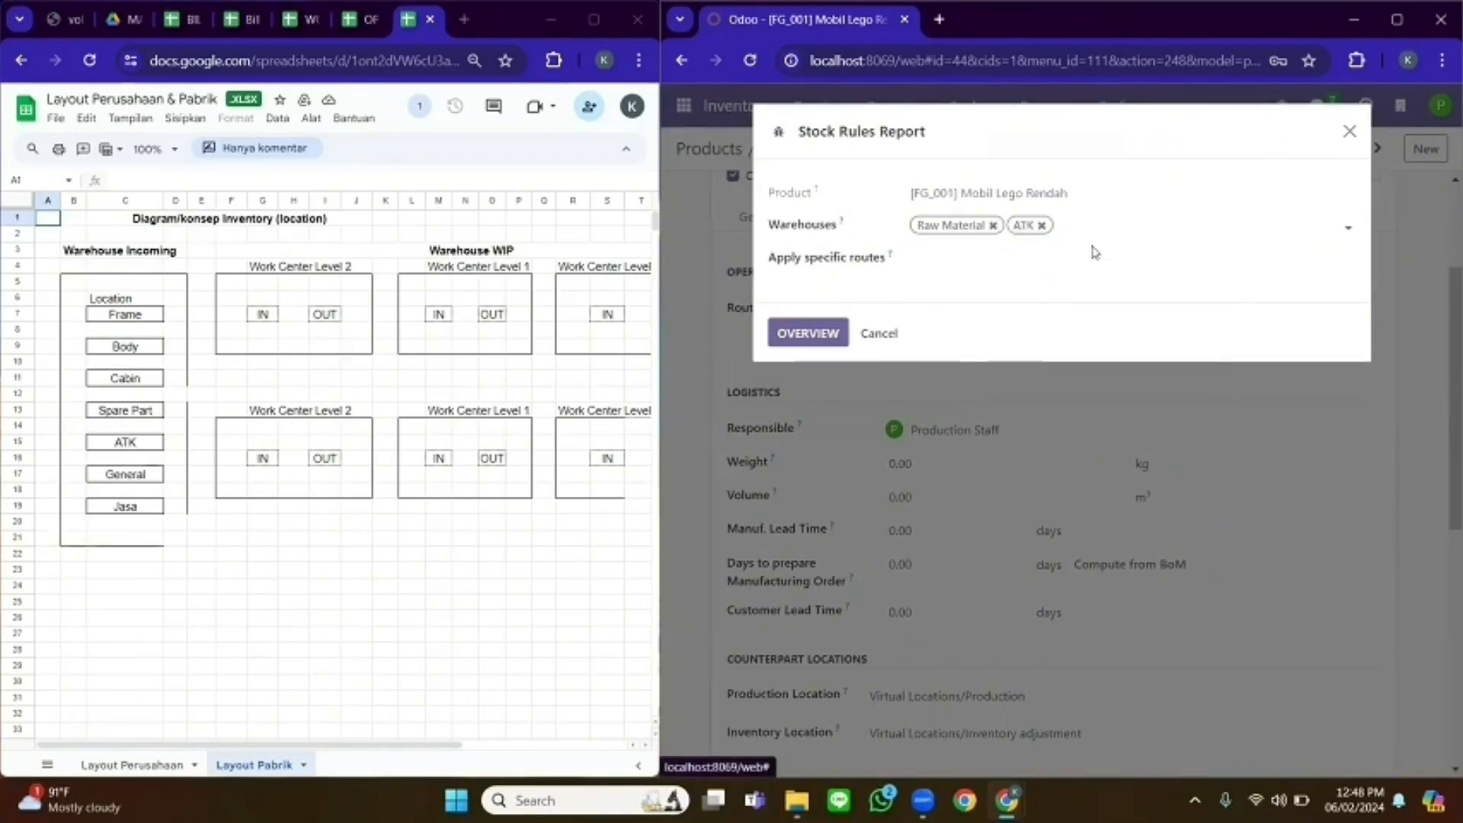
pyautogui.click(1149, 221)
pyautogui.click(1177, 250)
pyautogui.click(1272, 218)
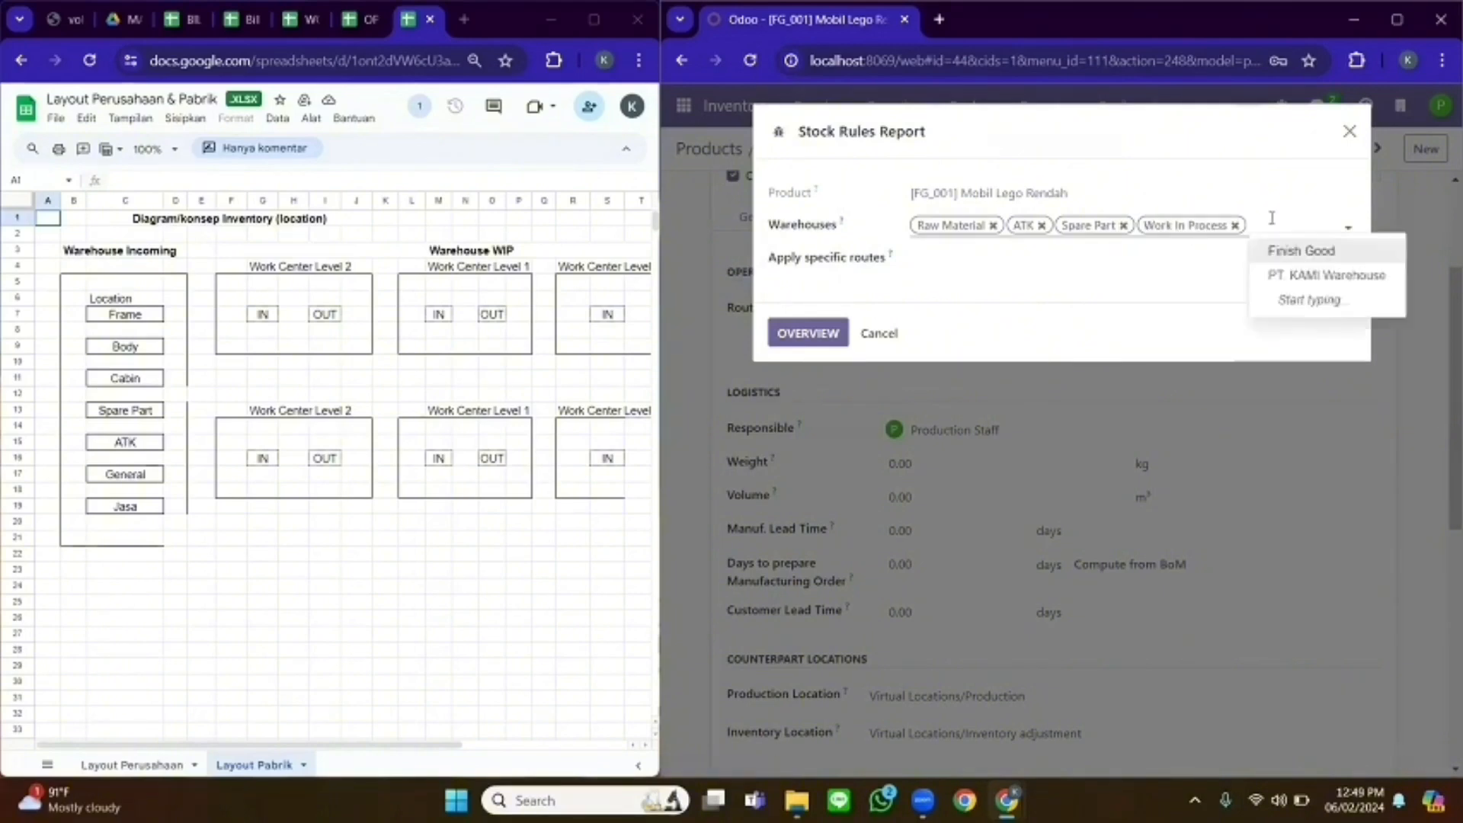
pyautogui.click(1291, 252)
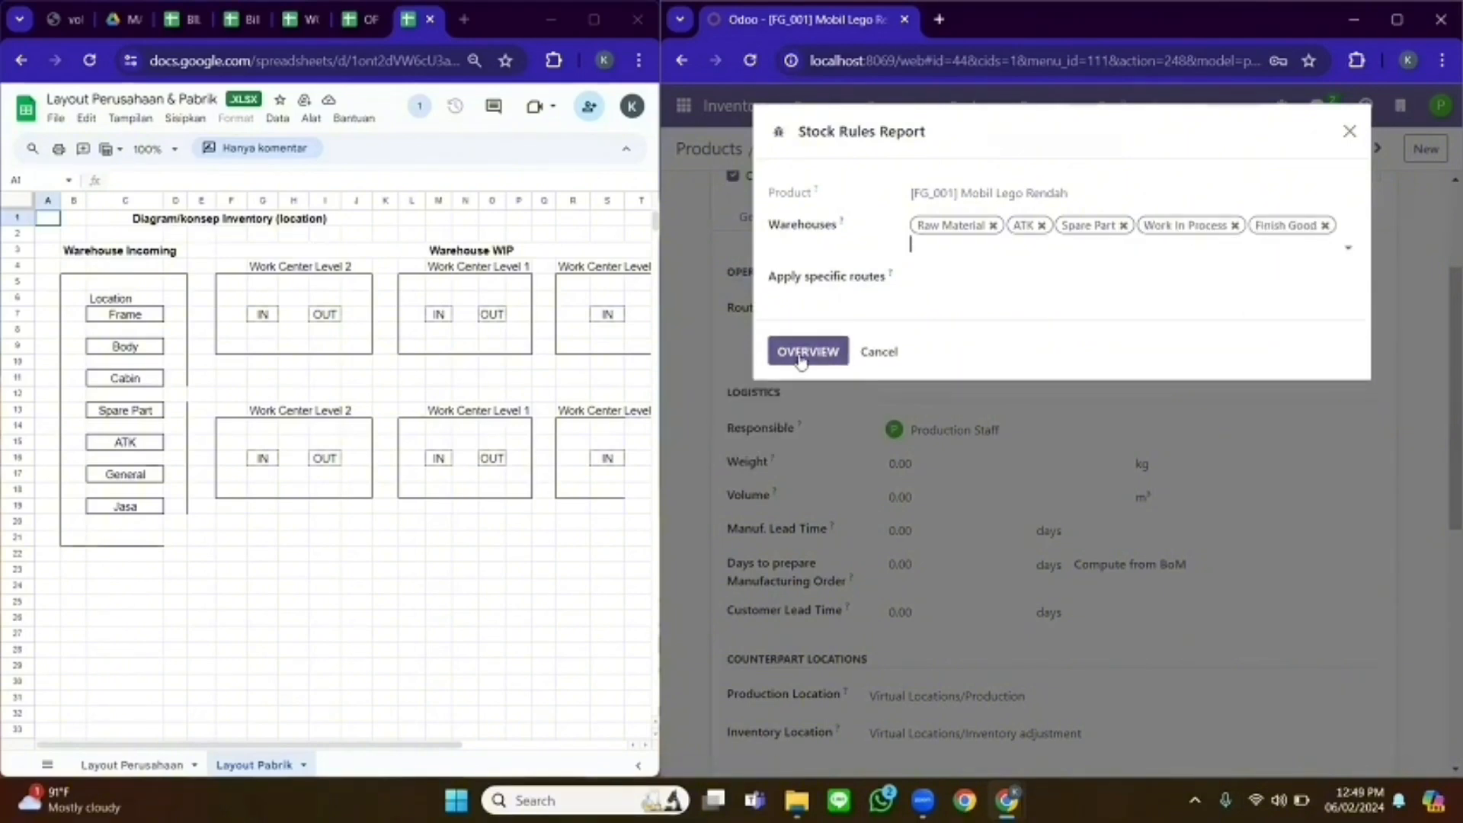
pyautogui.click(802, 355)
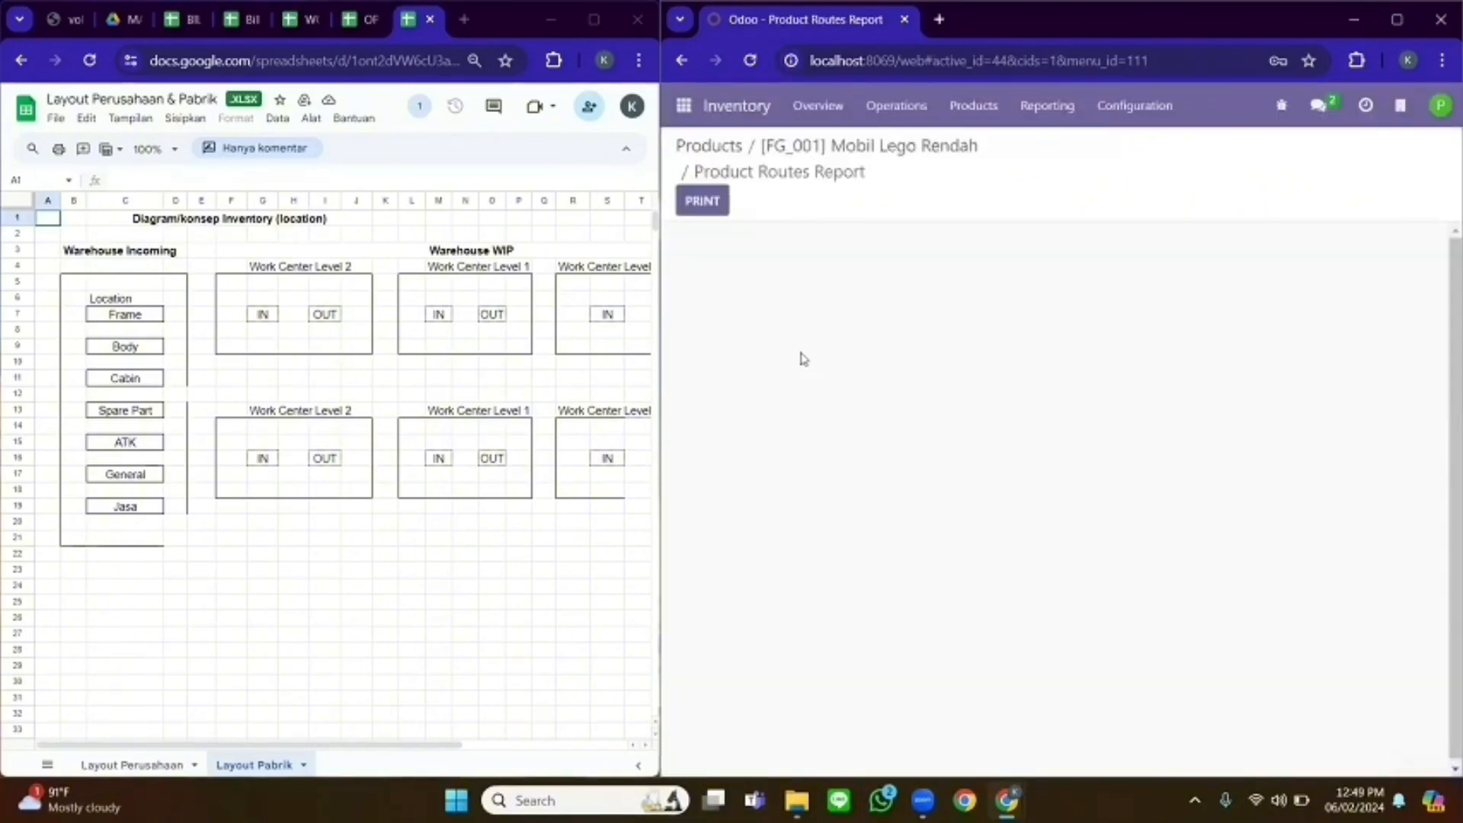
pyautogui.click(1397, 19)
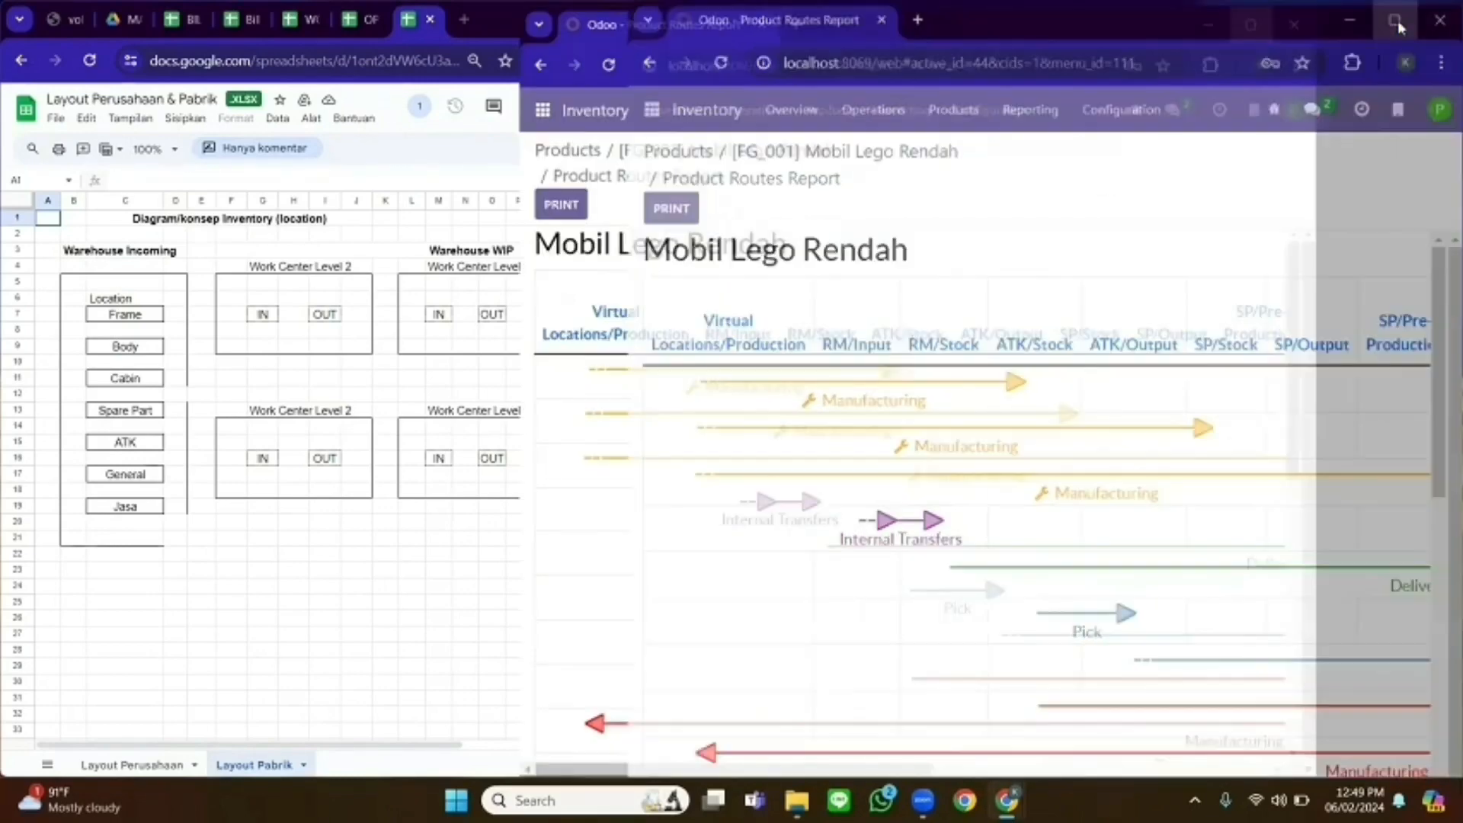
# - Scroll through the Mobil Lego Rendah routes report down to its Legend, then go to Locations
pyautogui.scroll(-1, 1441, 212)
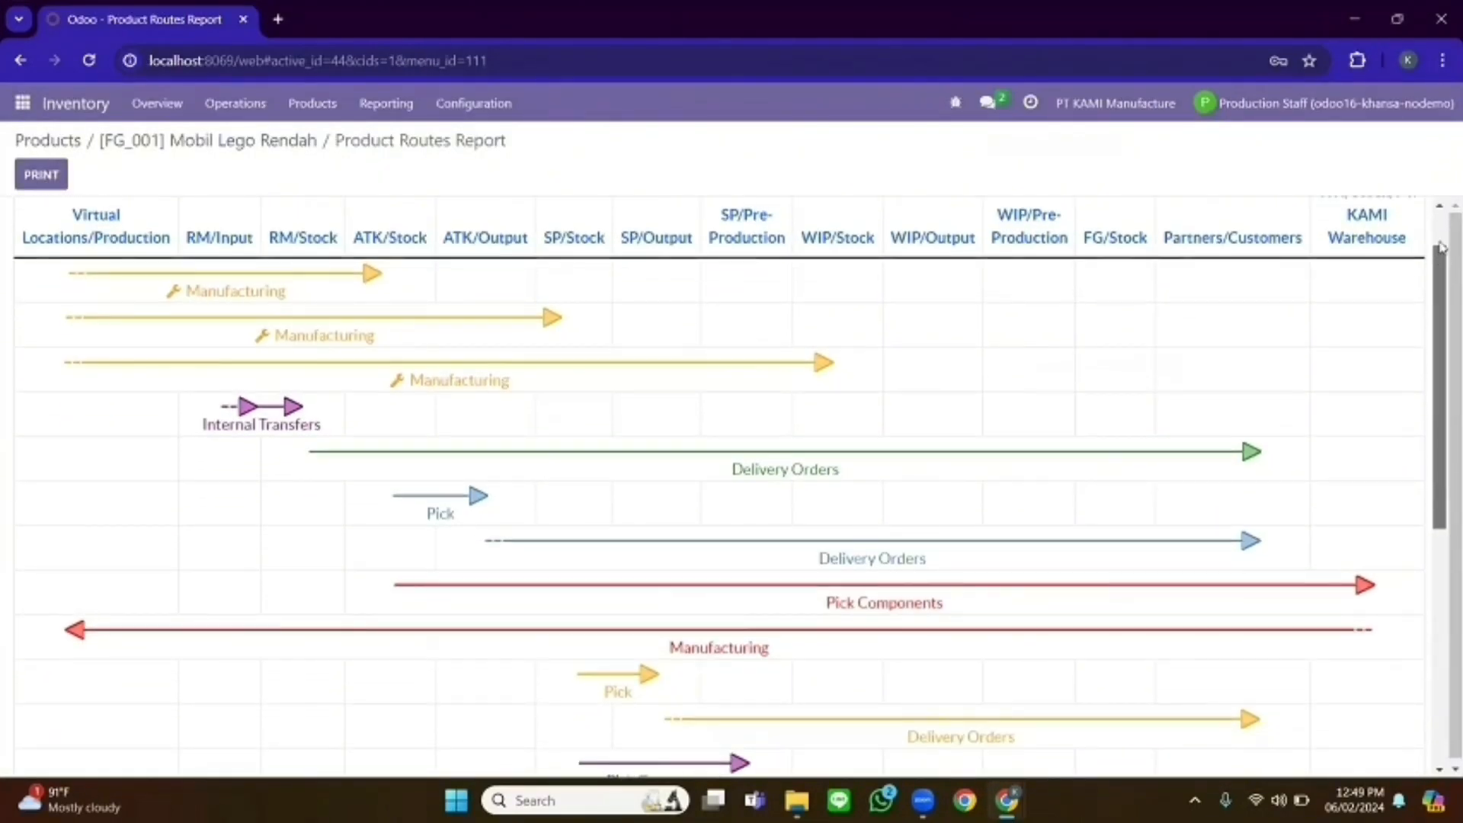
pyautogui.scroll(1, 1439, 213)
pyautogui.moveTo(1439, 227); pyautogui.dragTo(1433, 267)
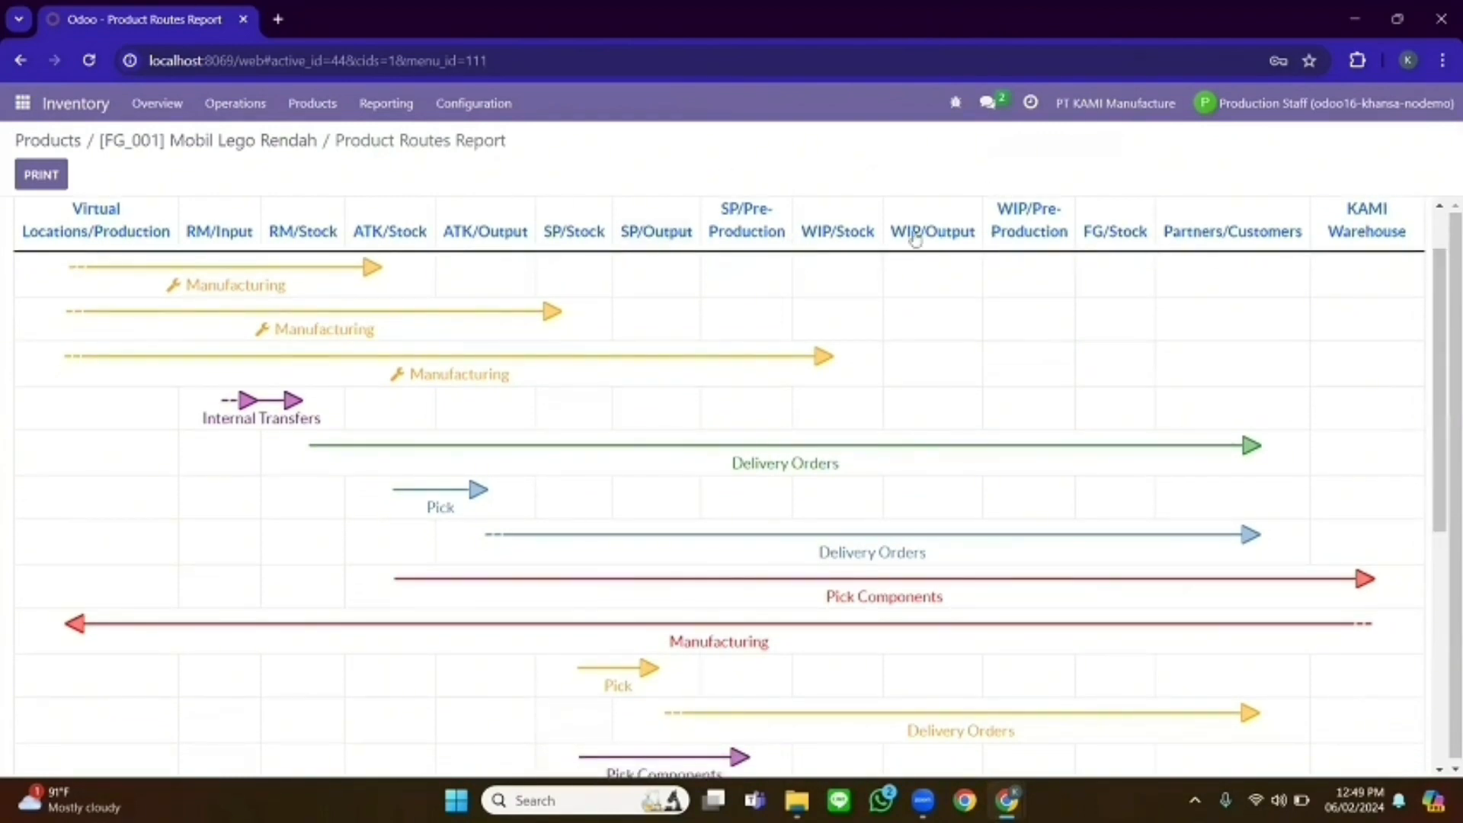
pyautogui.moveTo(1433, 318); pyautogui.dragTo(1441, 548)
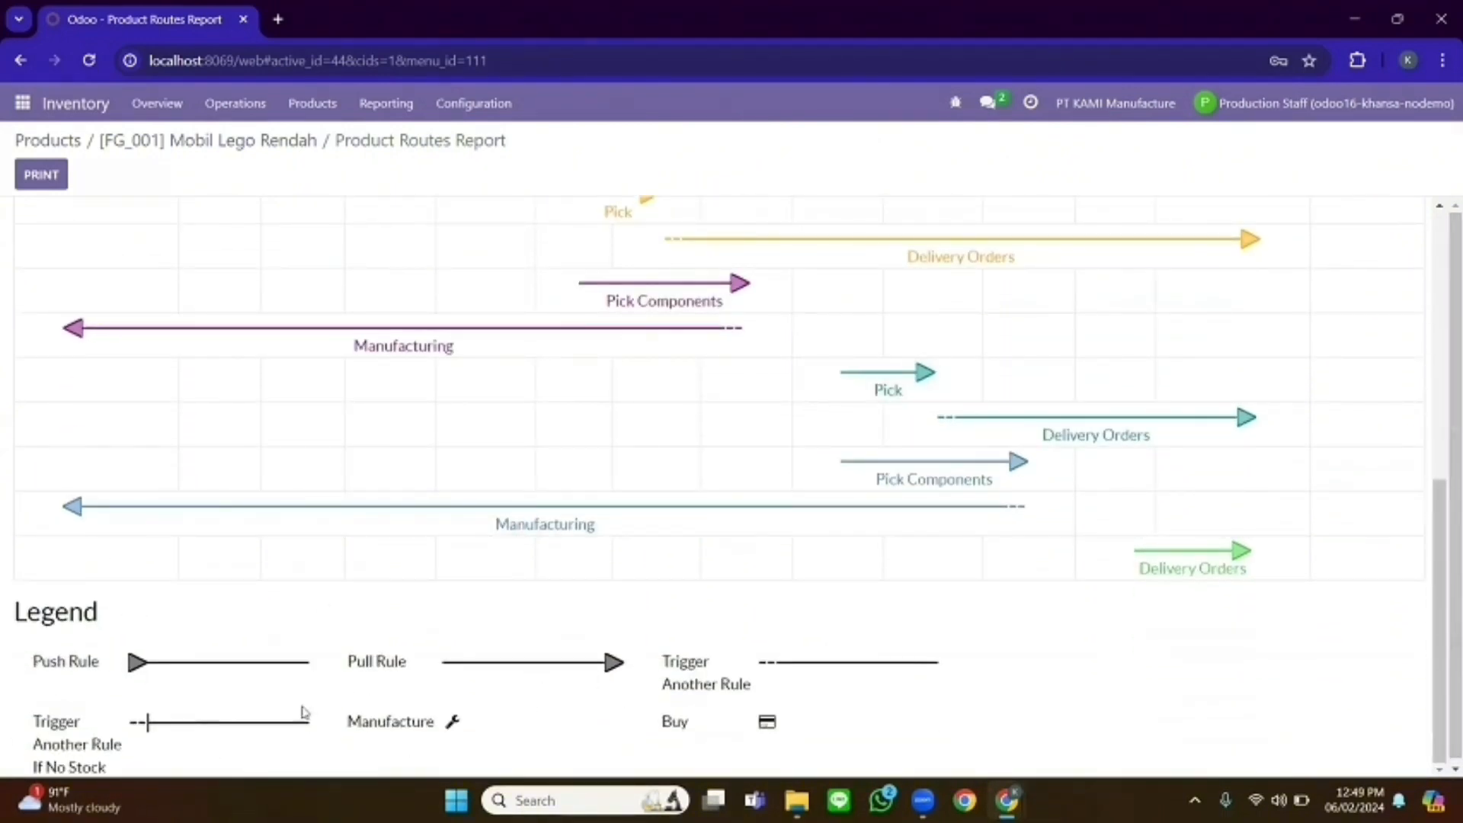
pyautogui.scroll(10, 1411, 330)
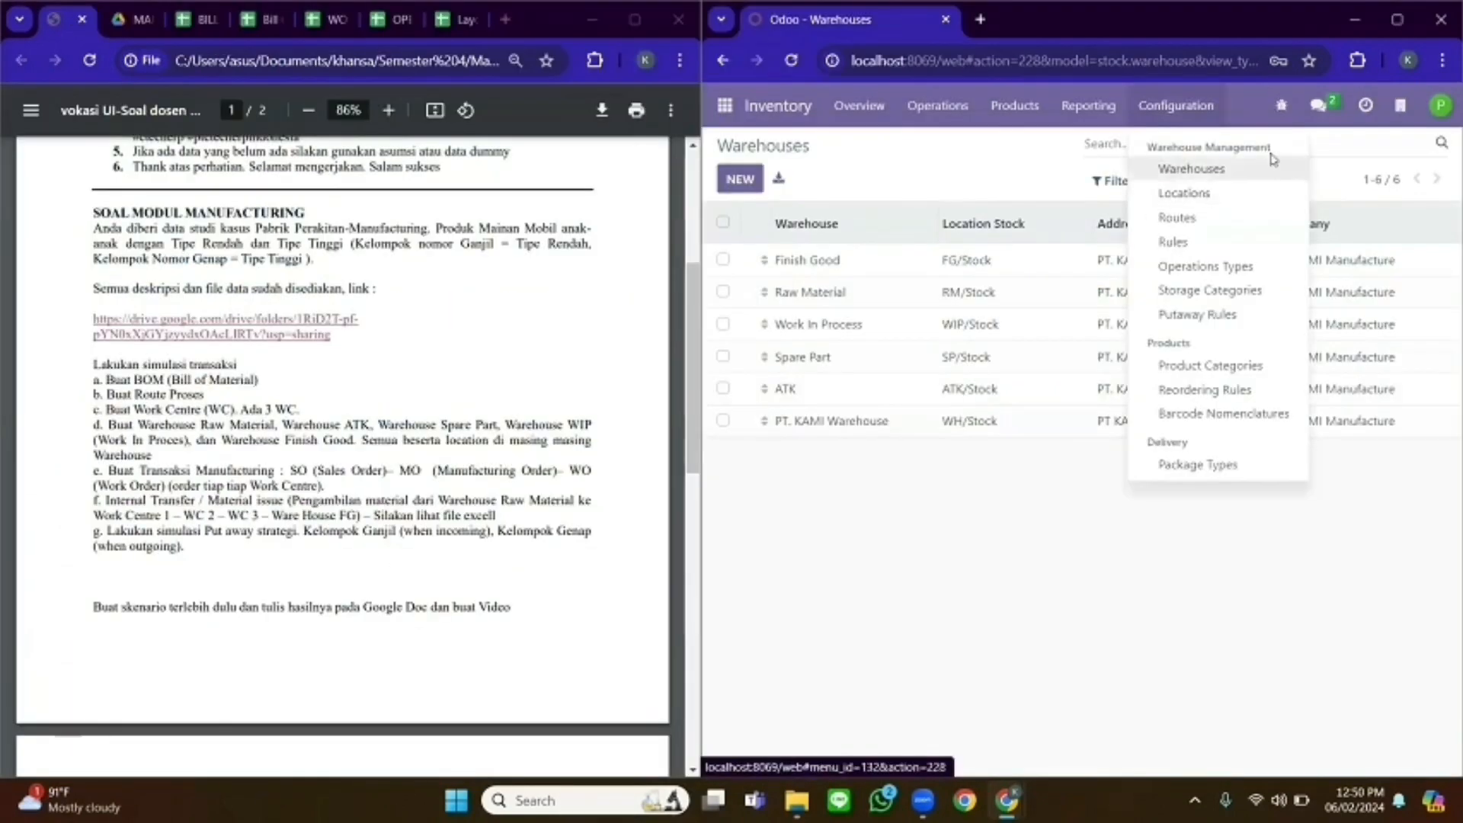
pyautogui.click(1212, 193)
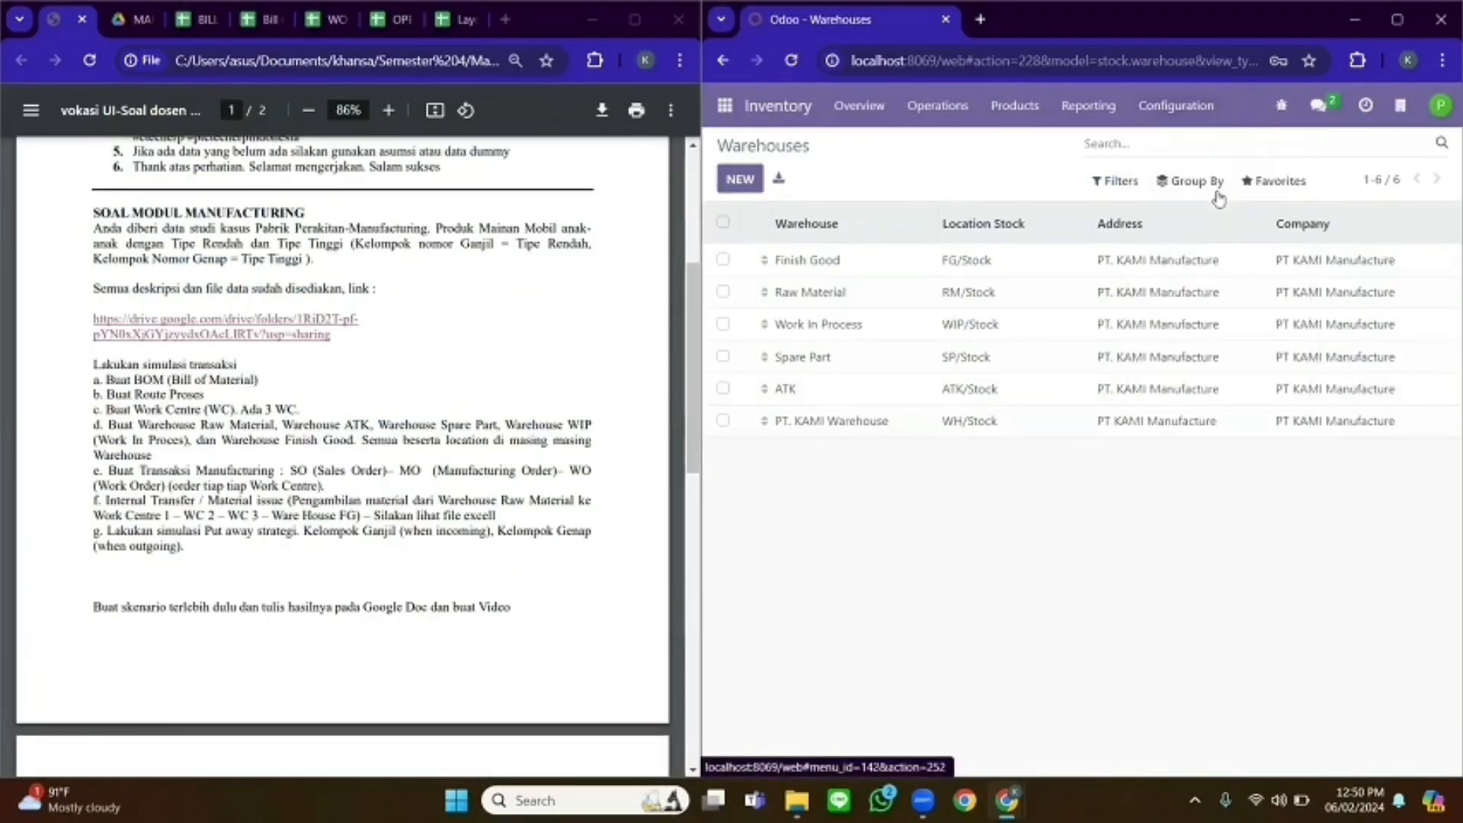
# - Scroll through the list of 32 internal stock locations
pyautogui.scroll(-1, 1433, 251)
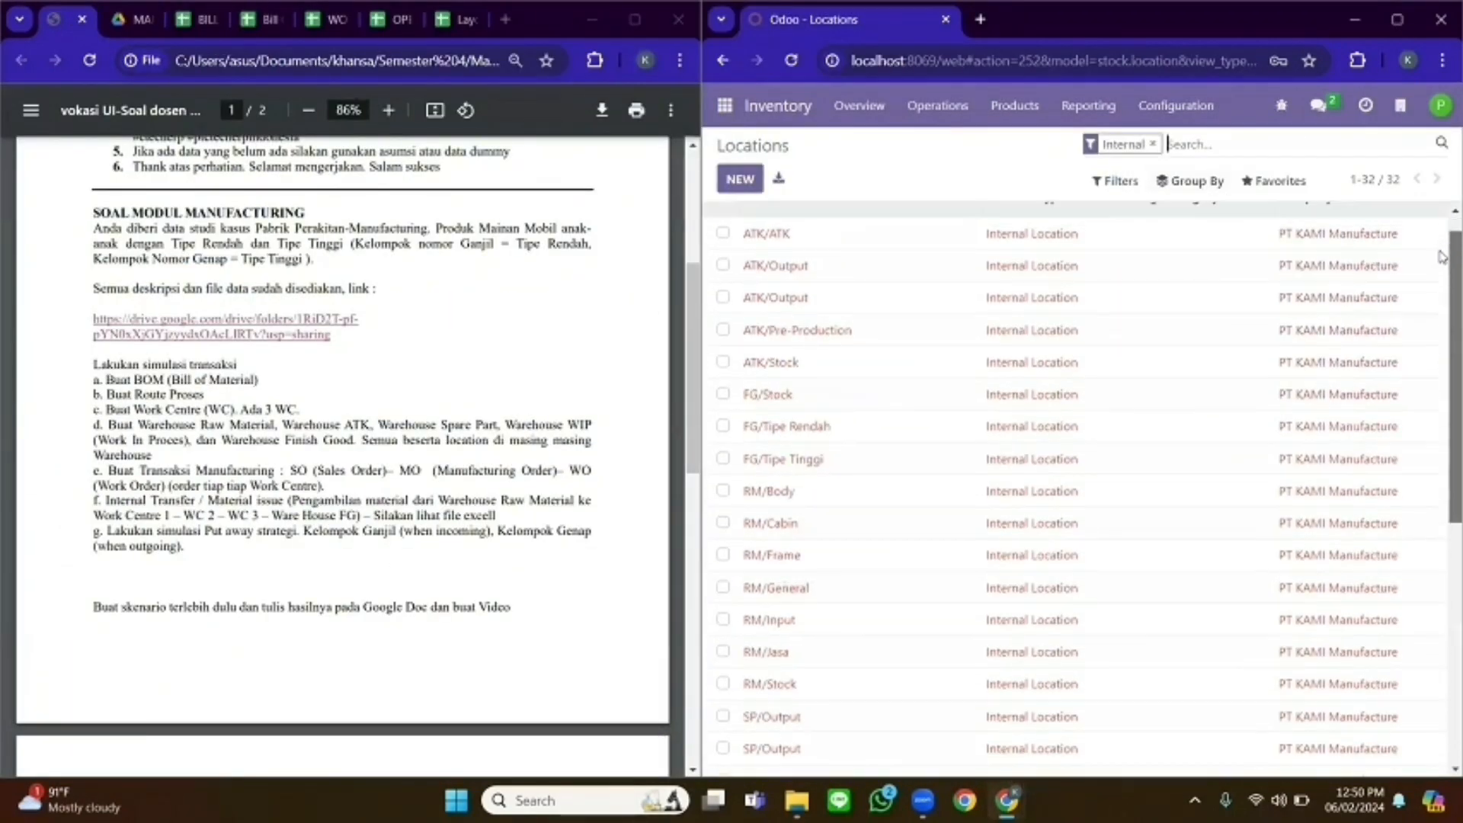
pyautogui.scroll(-3, 1439, 259)
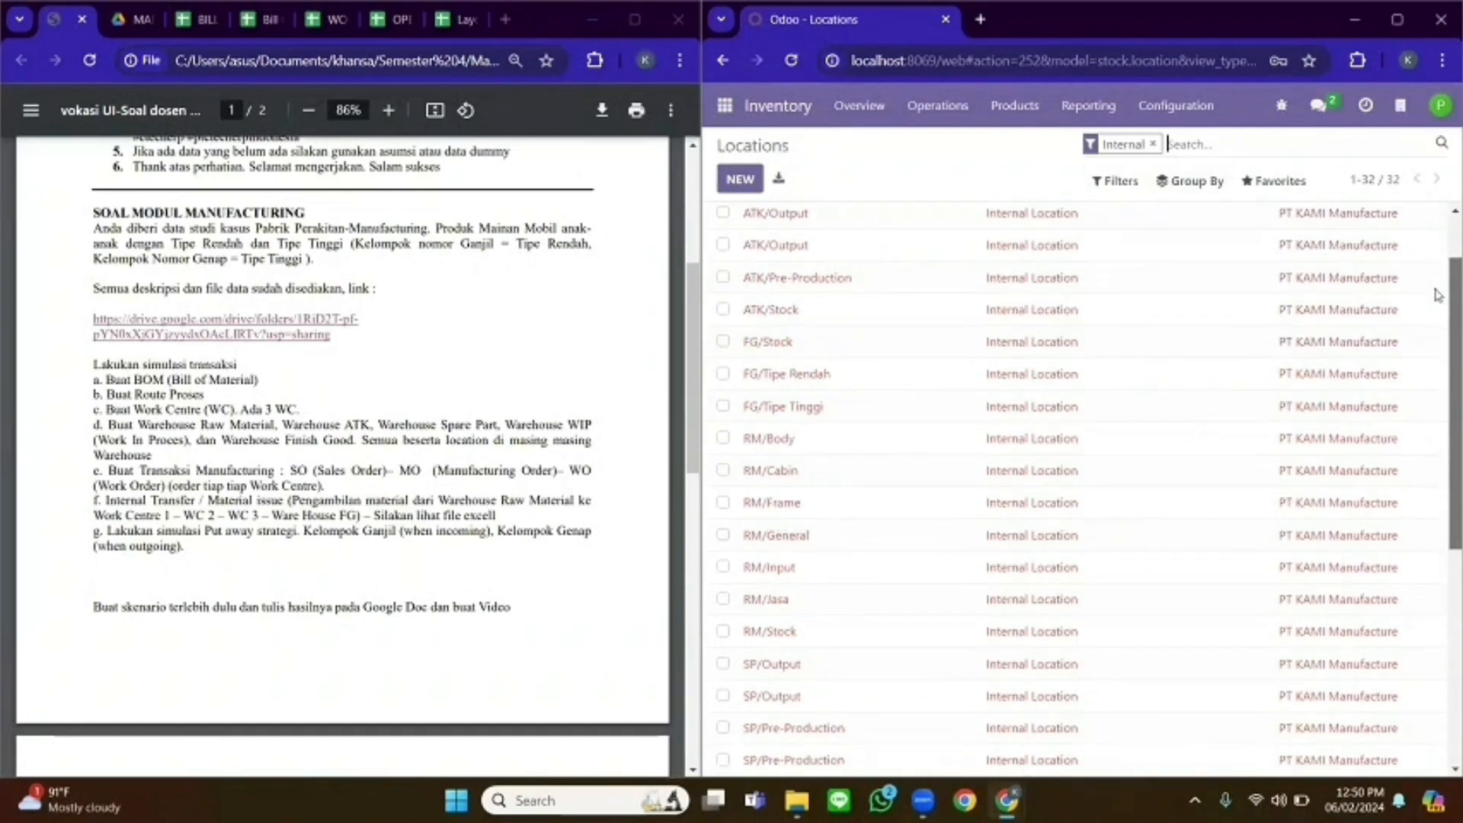
pyautogui.scroll(3, 1436, 264)
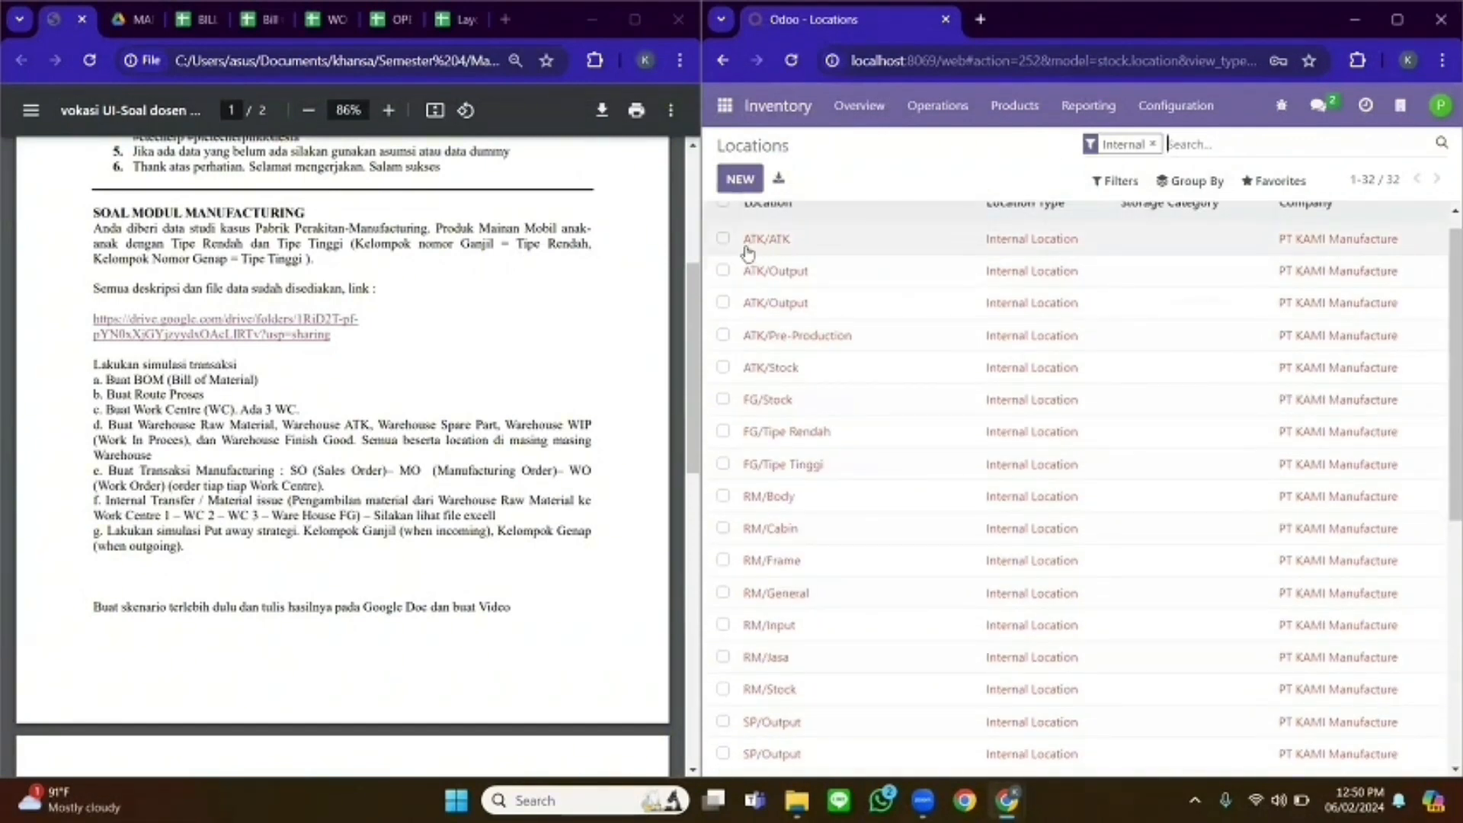
pyautogui.scroll(-3, 1441, 320)
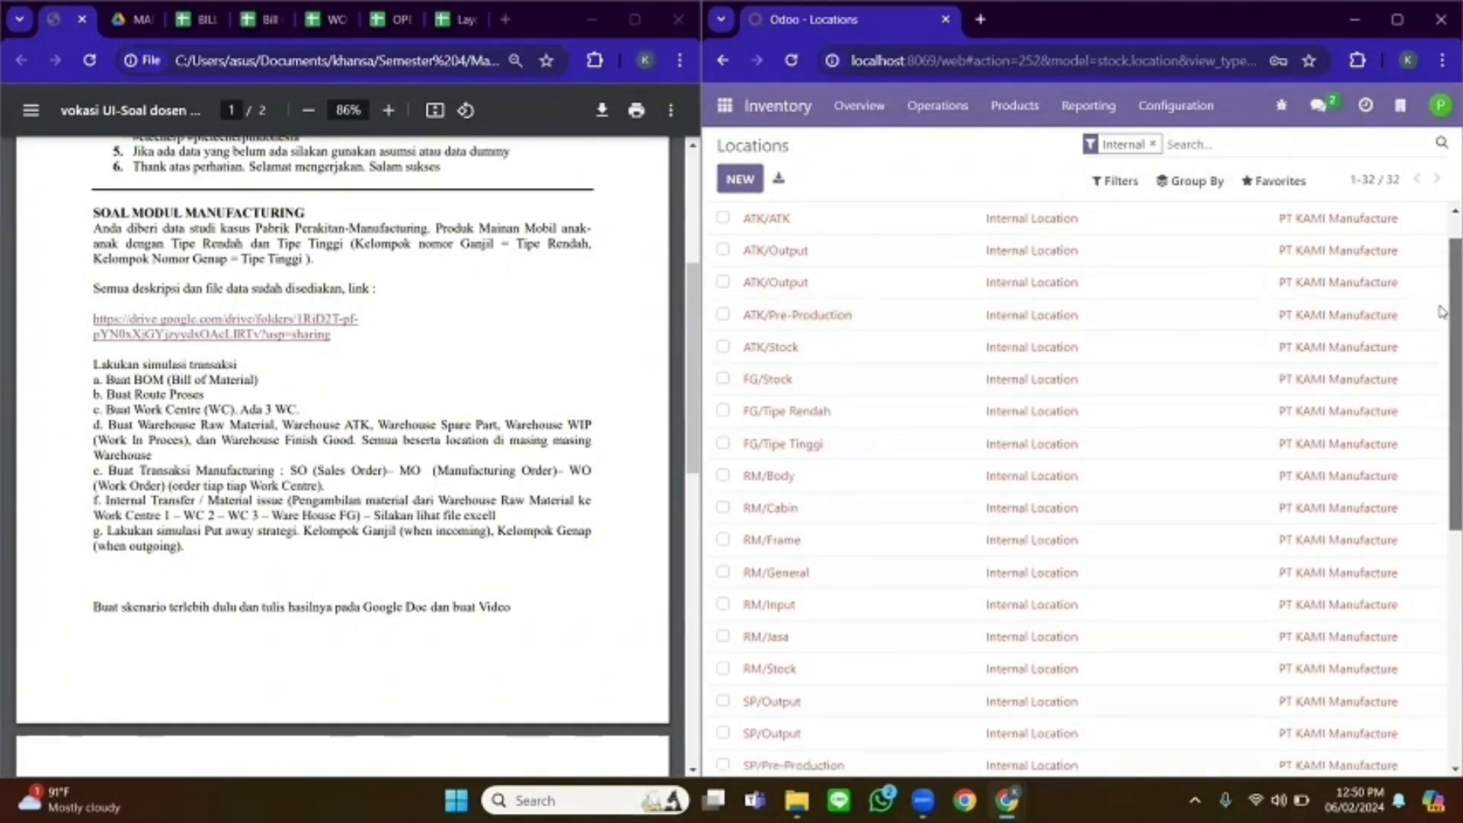
pyautogui.scroll(-3, 1441, 373)
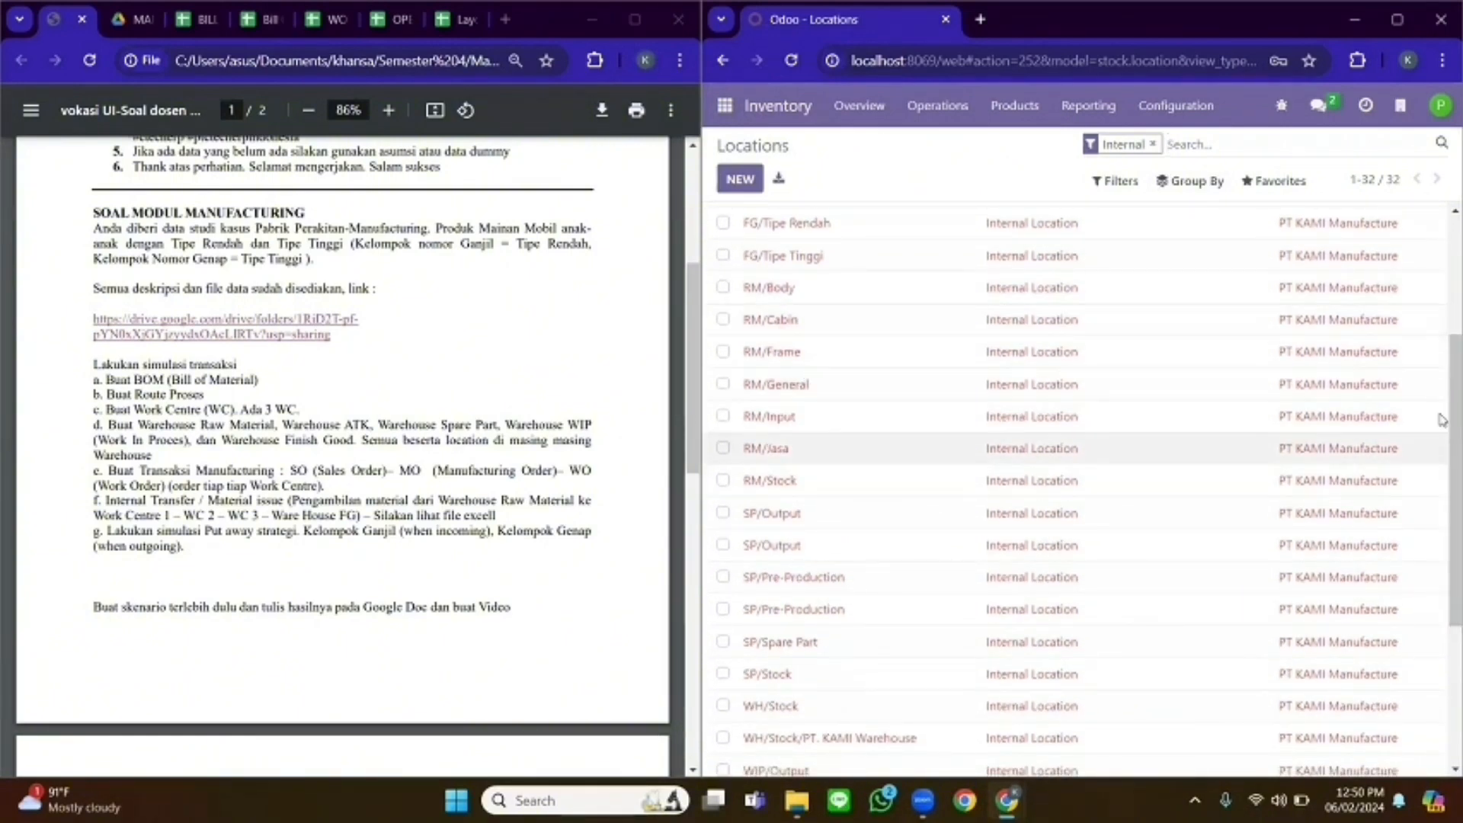
pyautogui.scroll(-3, 1443, 419)
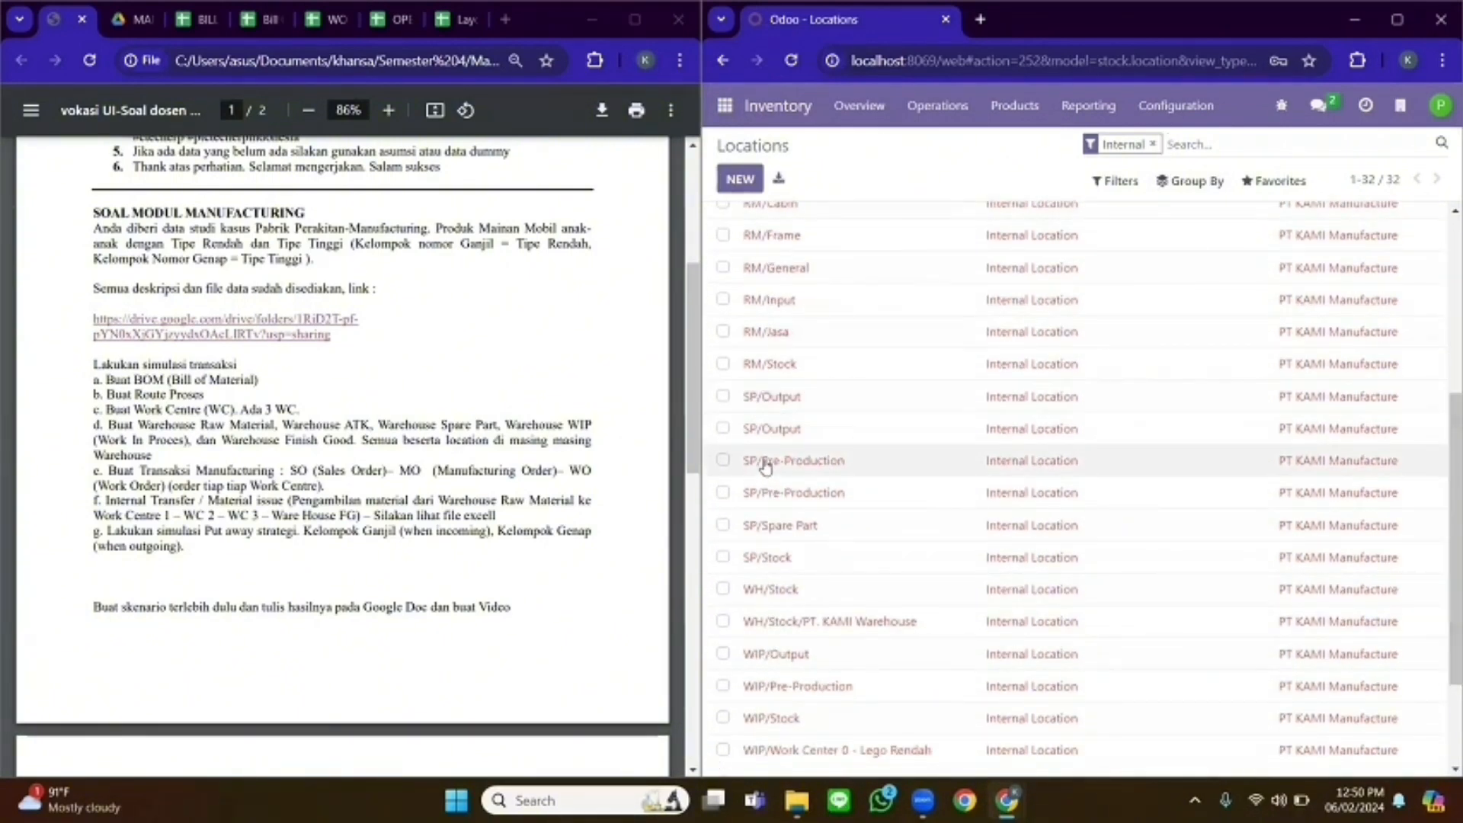
pyautogui.scroll(-3, 1441, 458)
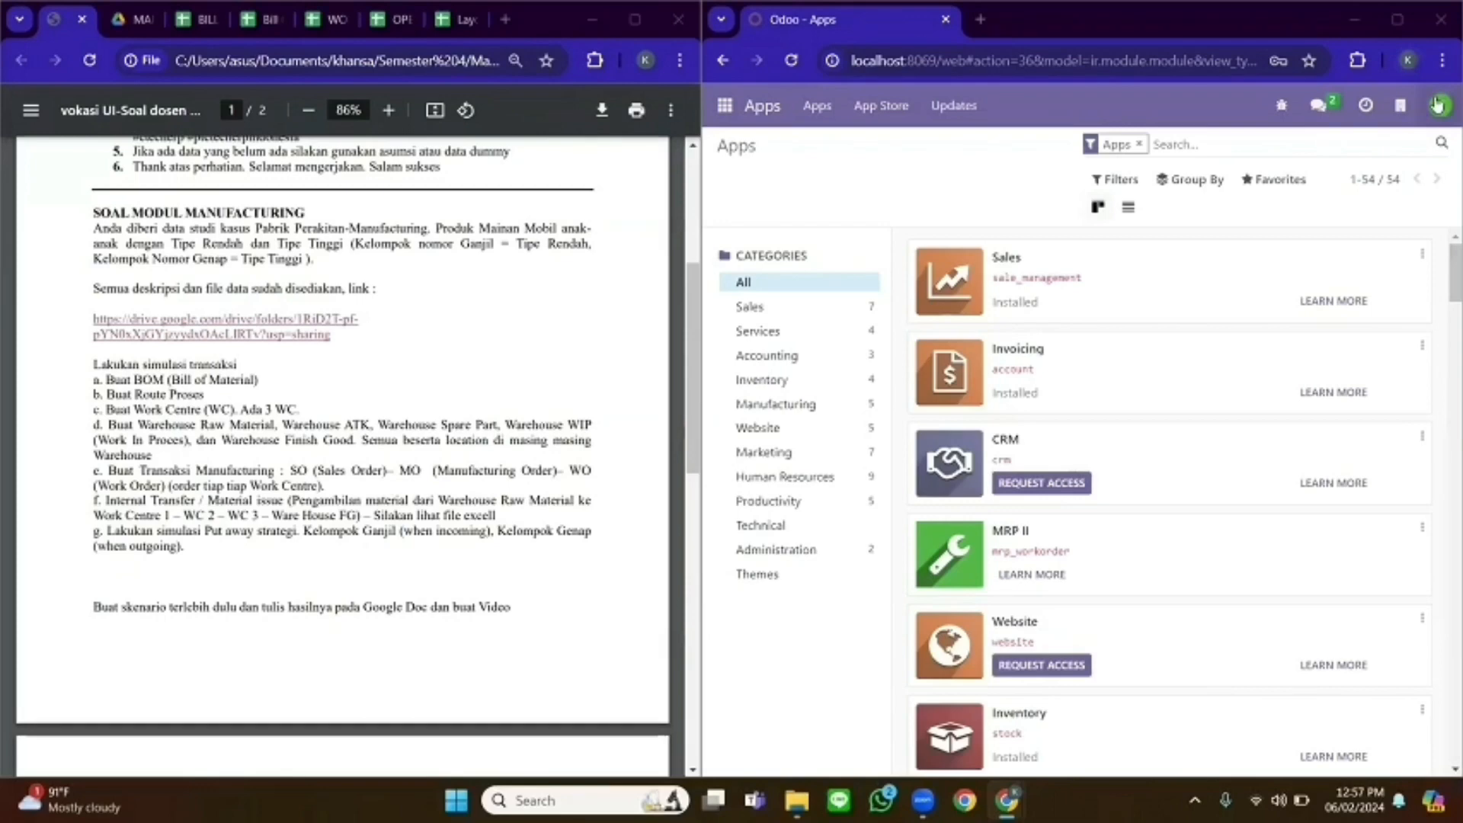
# - Open the Manufacturing app and clear the To Do filter to list all orders
pyautogui.click(725, 105)
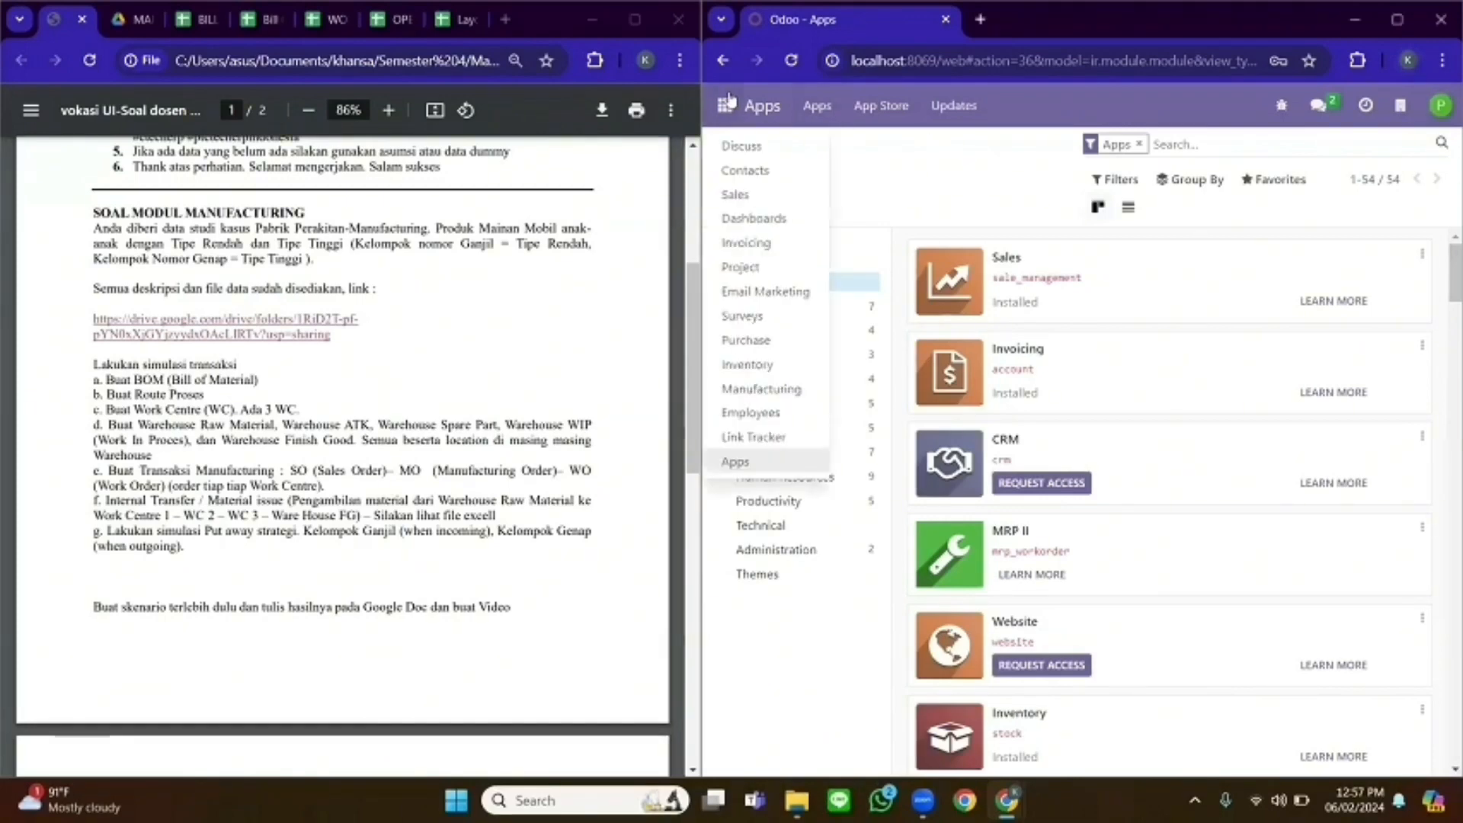
pyautogui.click(796, 390)
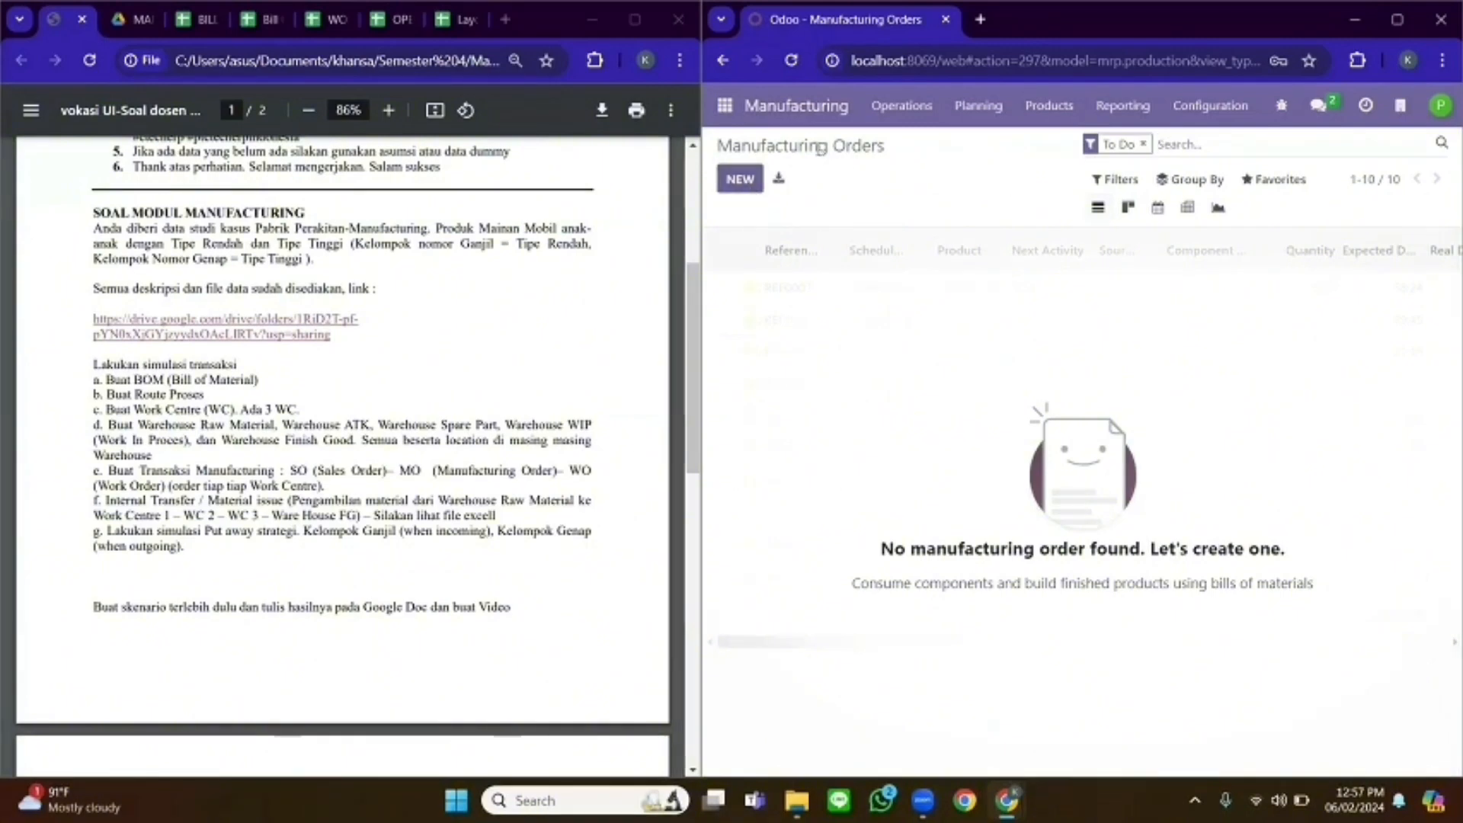
pyautogui.click(1144, 144)
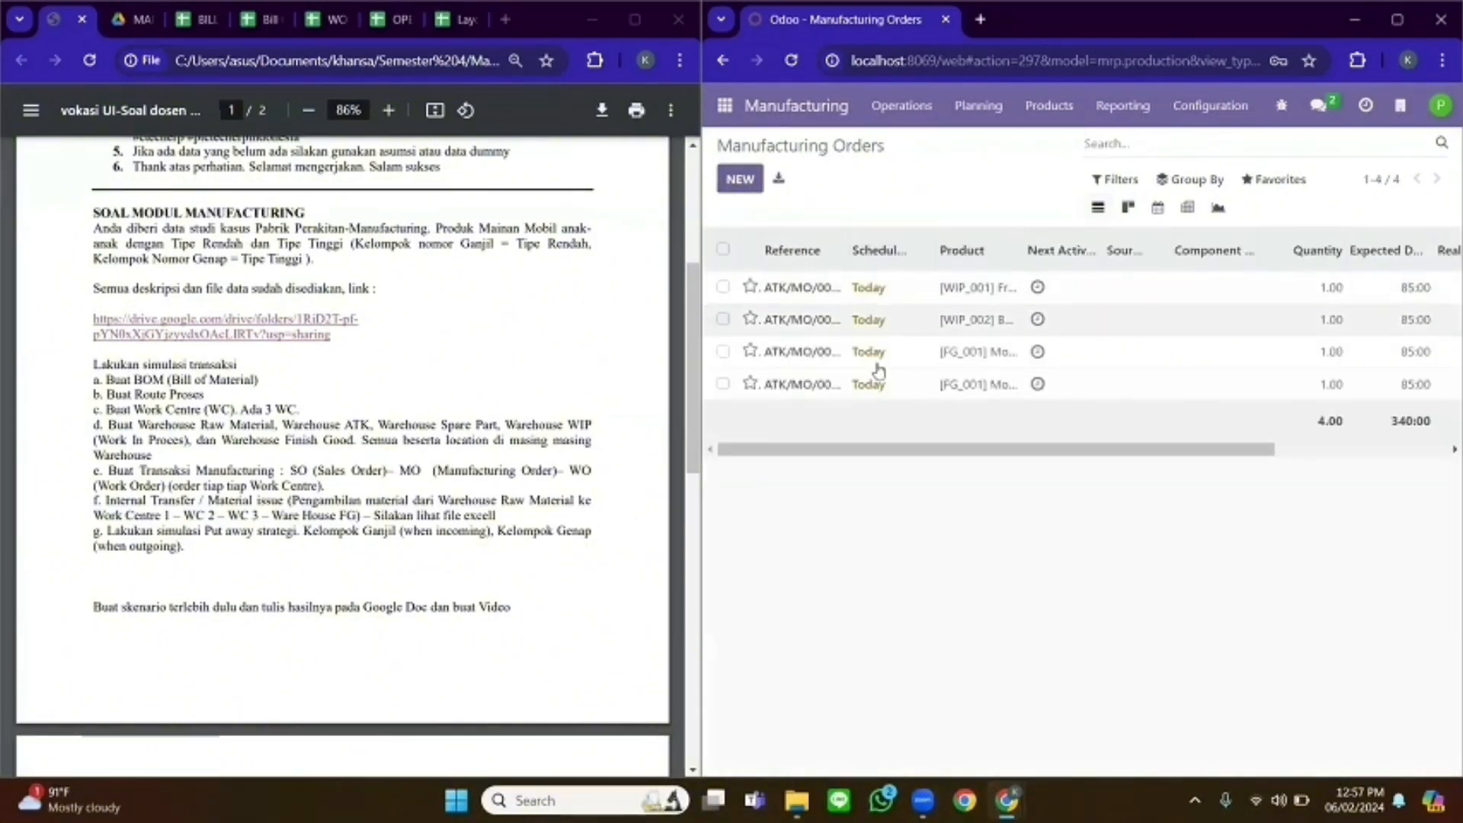
# - Create and save a manufacturing order for one [WIP_001] Frame Ban Tipe Rendah
pyautogui.click(735, 187)
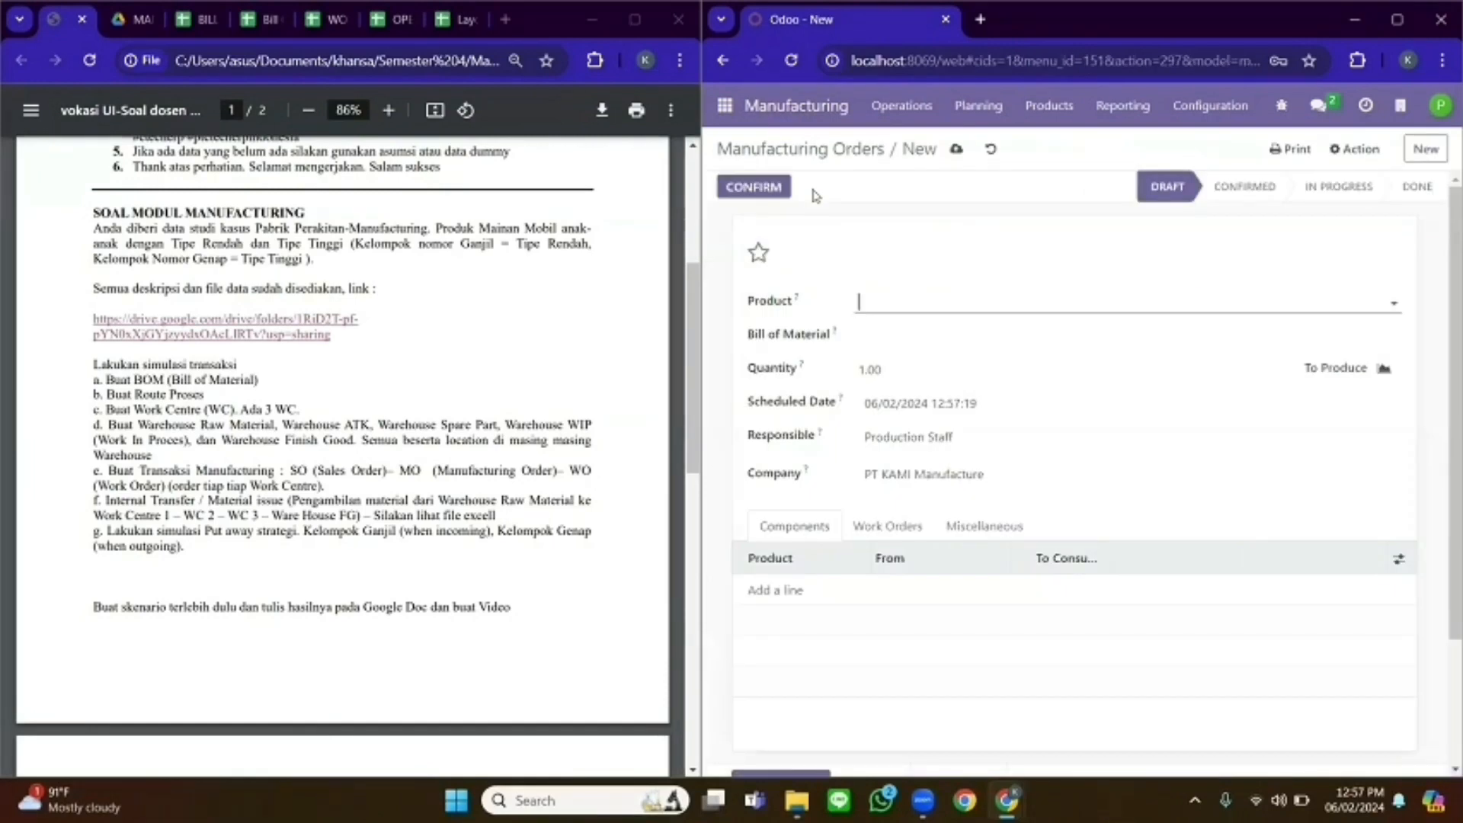
pyautogui.click(886, 305)
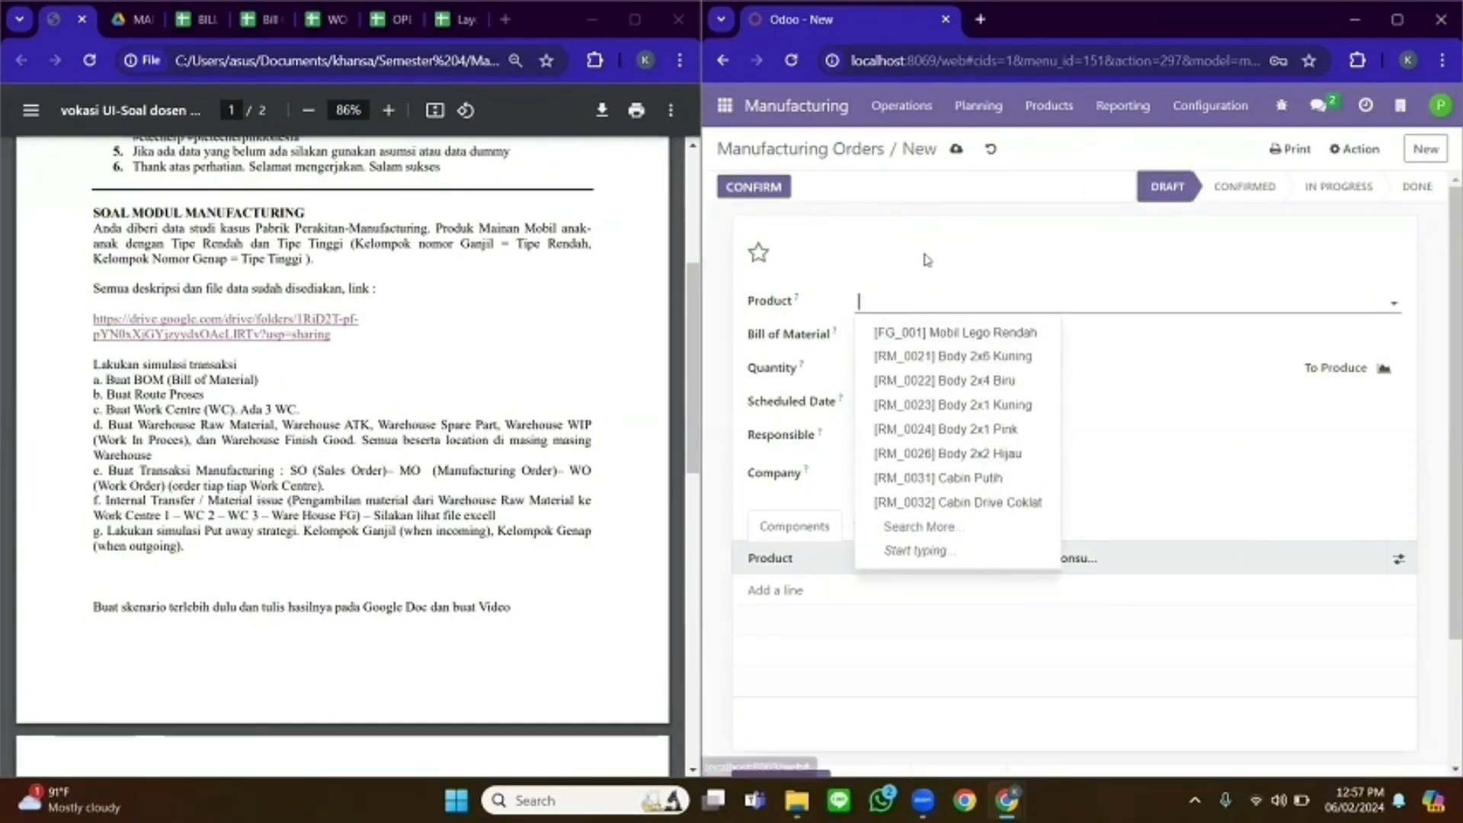
pyautogui.write('WIP')
pyautogui.click(930, 335)
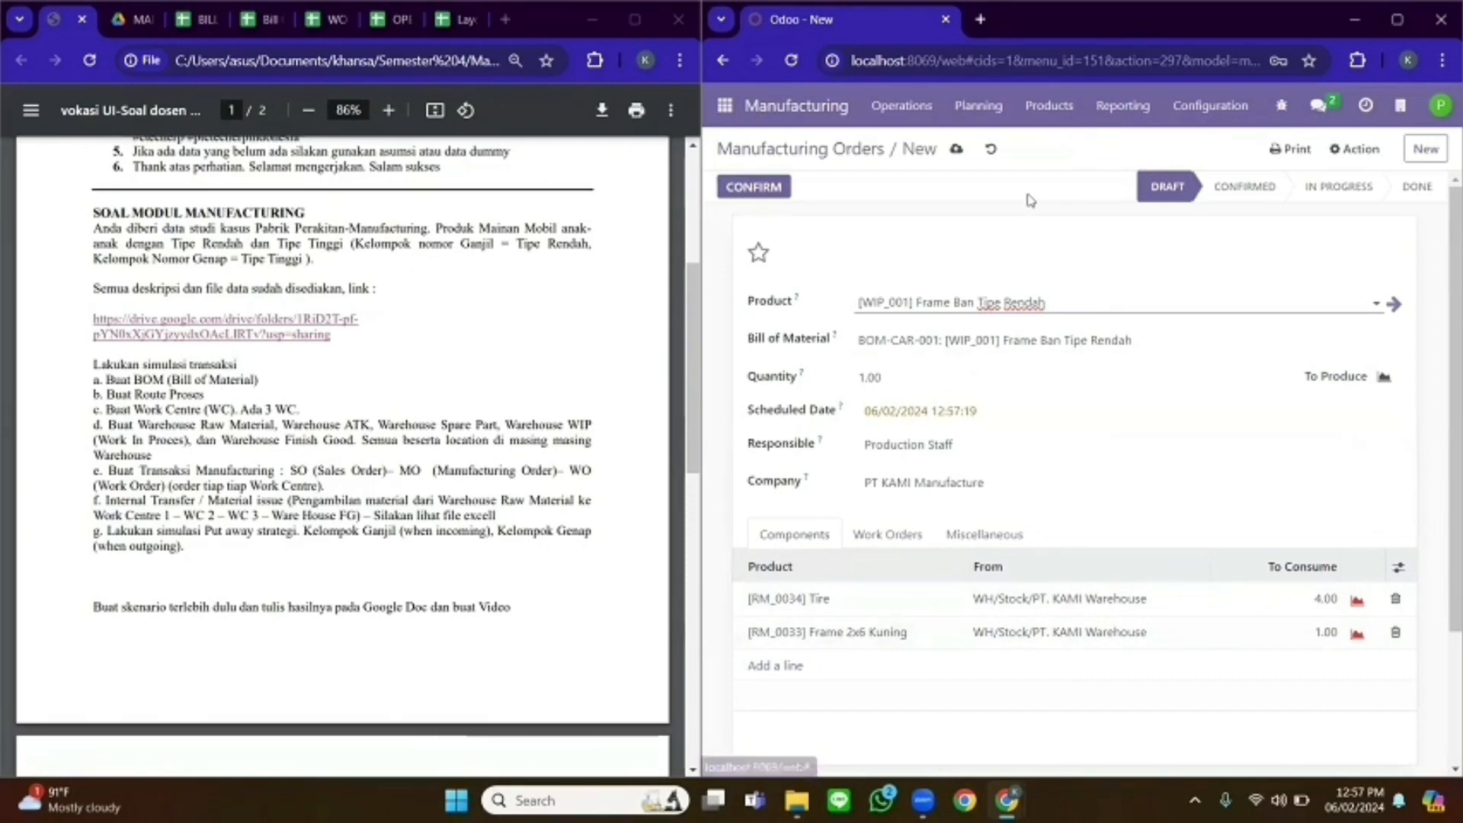
pyautogui.click(957, 150)
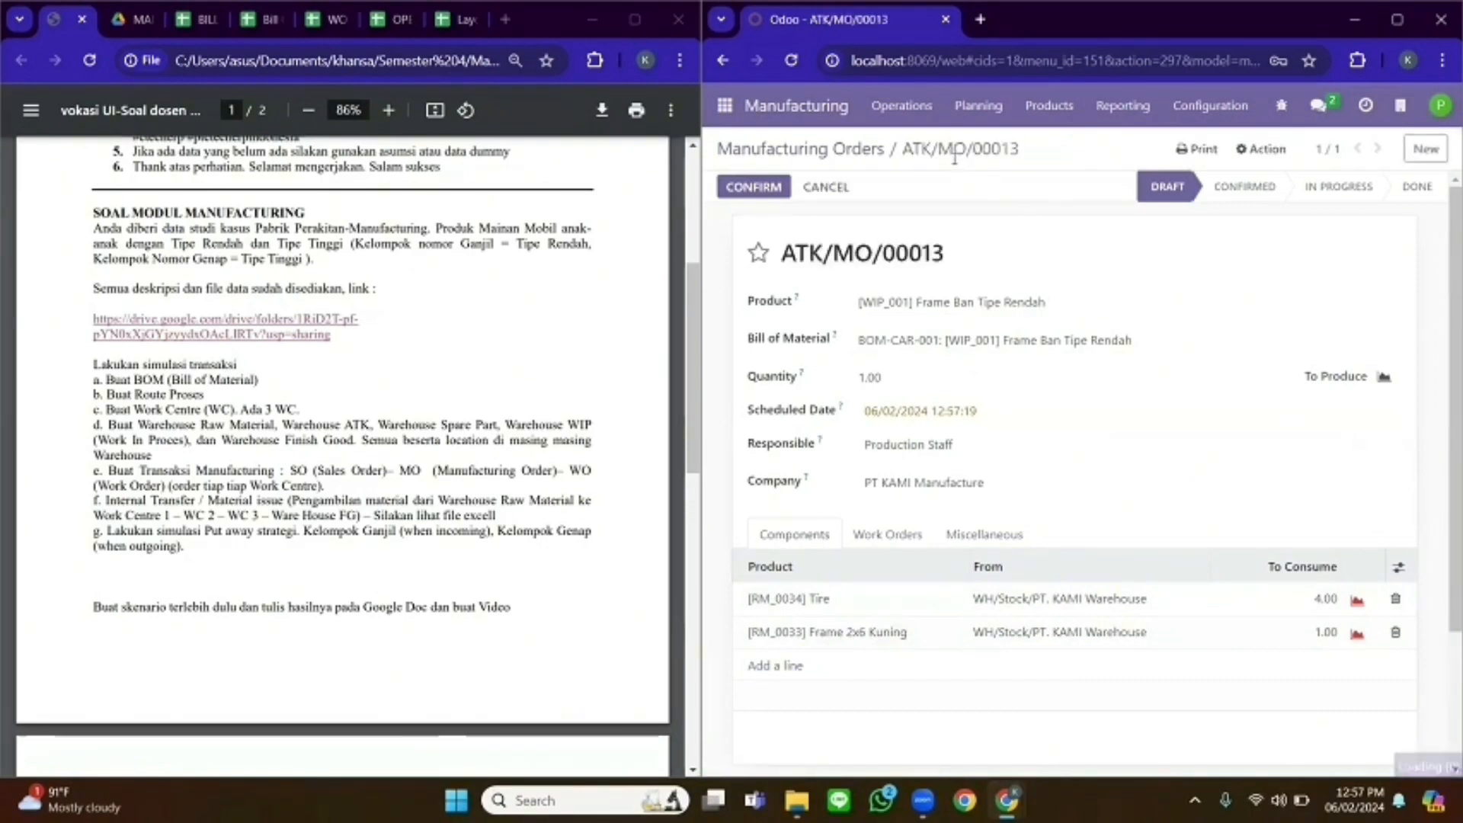
# - Confirm ATK/MO/00013 and mark it done via Immediate Production, producing 1 Frame Ban Tipe Rendah
pyautogui.click(766, 188)
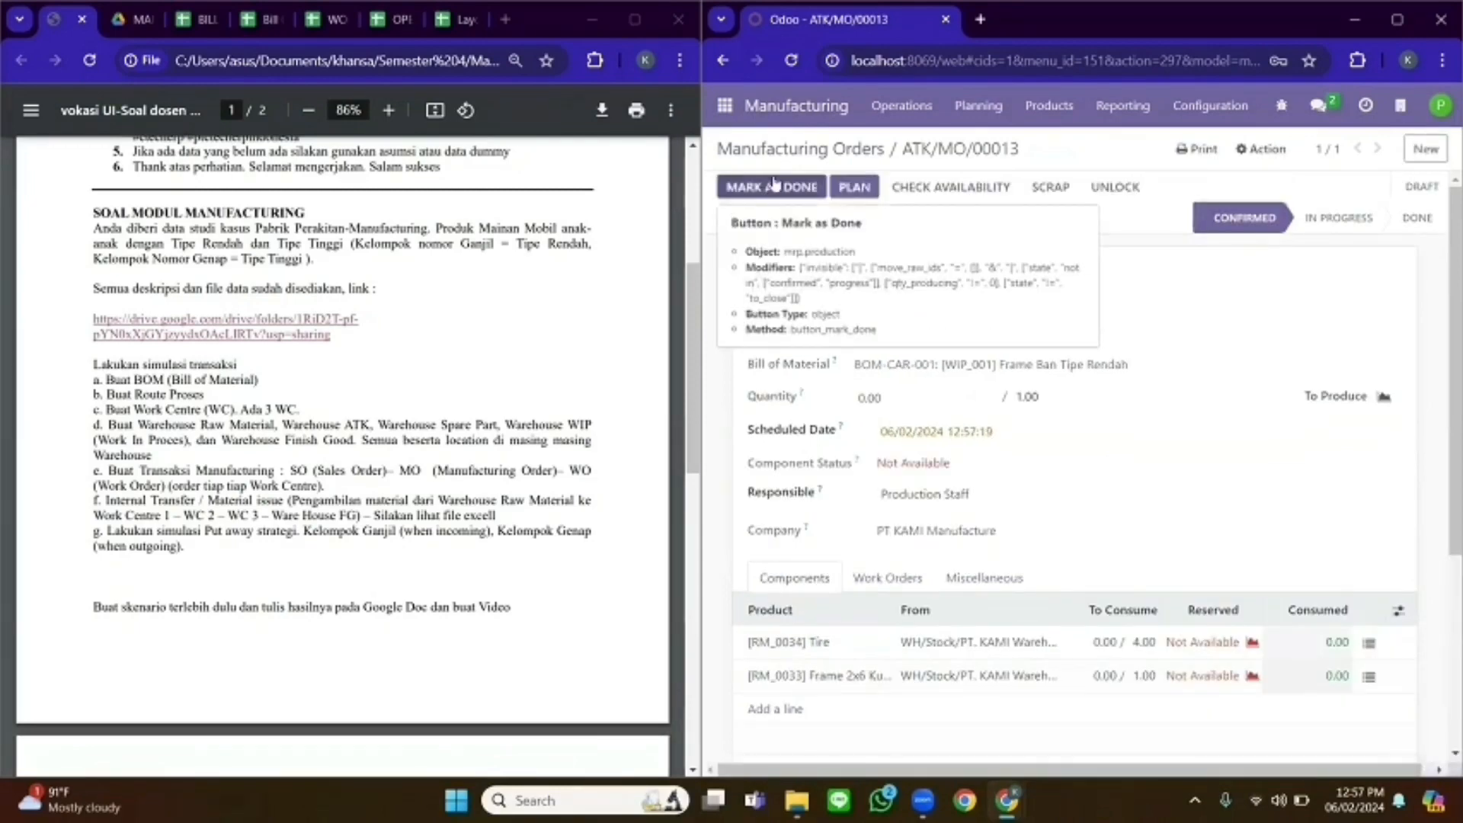
pyautogui.click(778, 150)
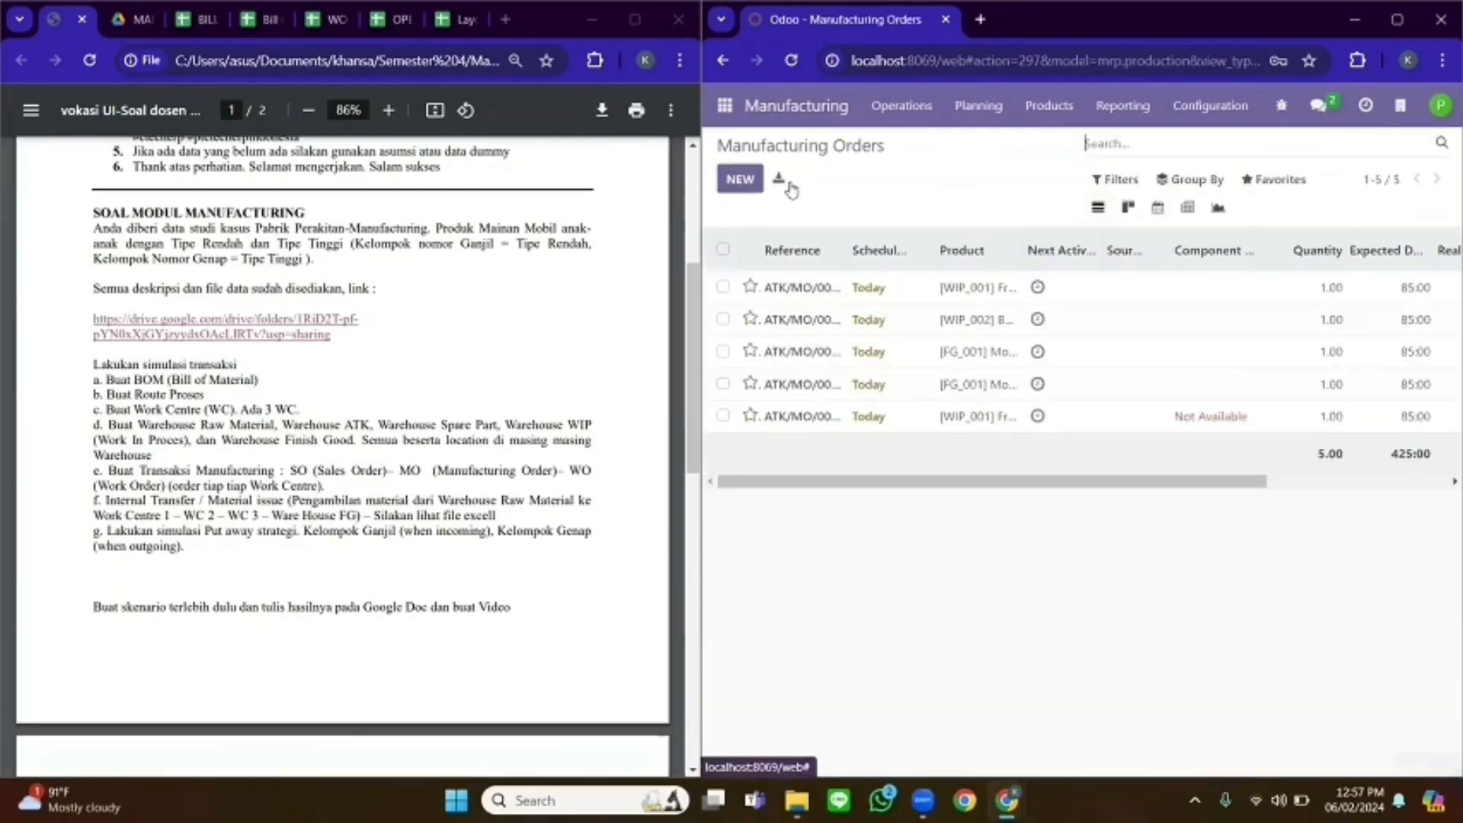
pyautogui.click(723, 416)
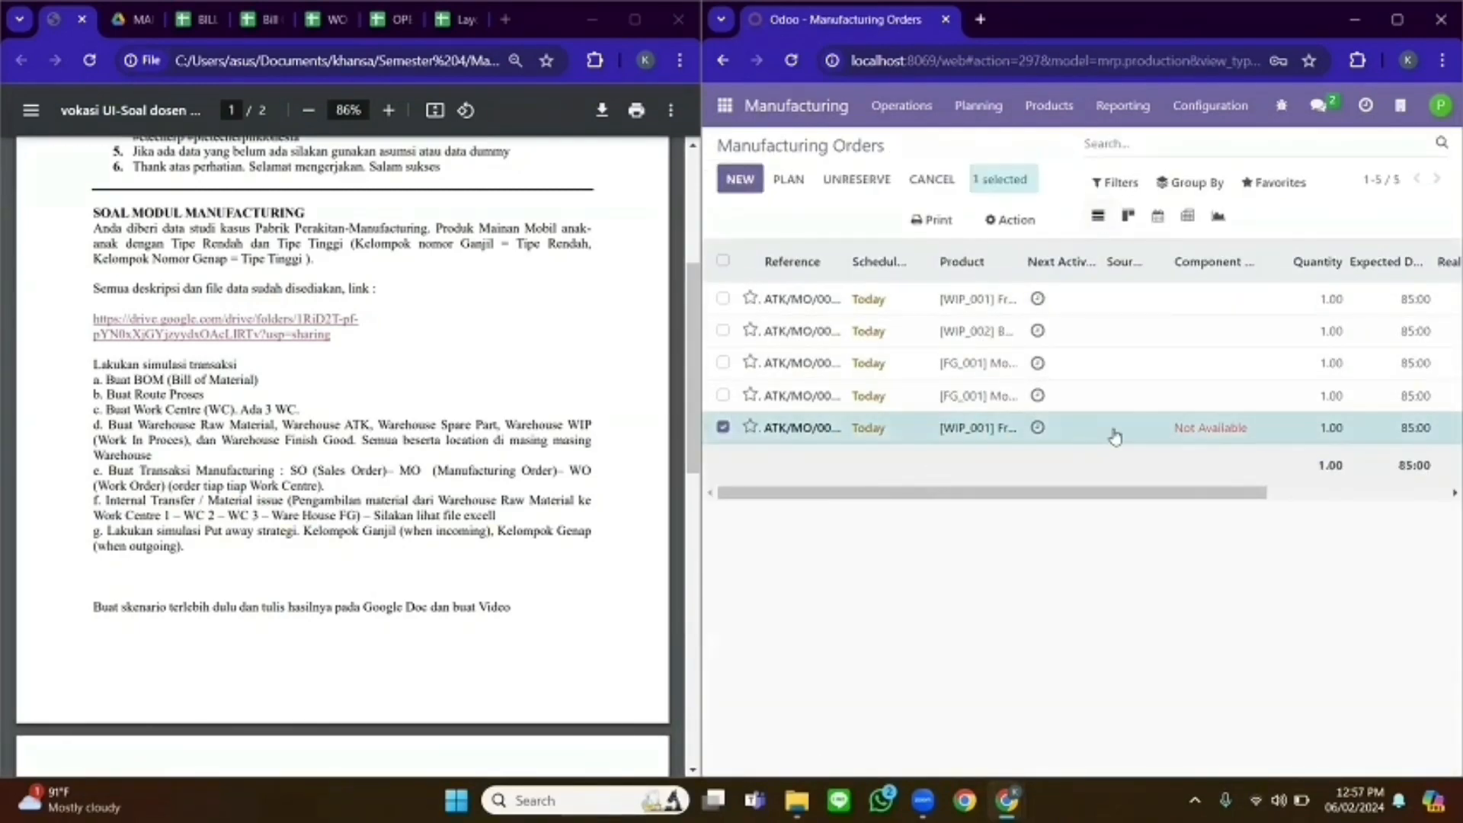
pyautogui.click(1030, 221)
pyautogui.click(1039, 369)
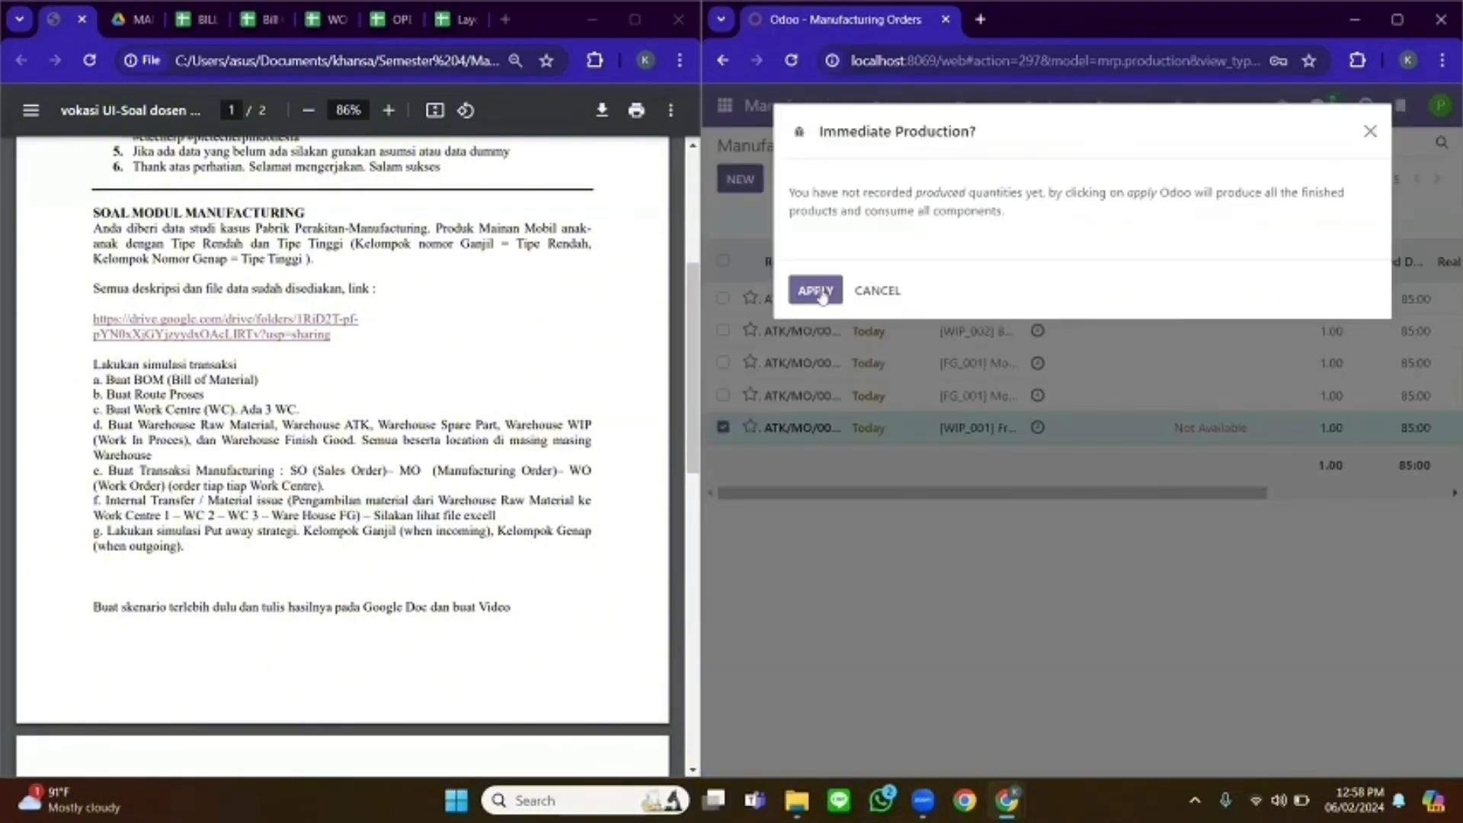
pyautogui.click(813, 289)
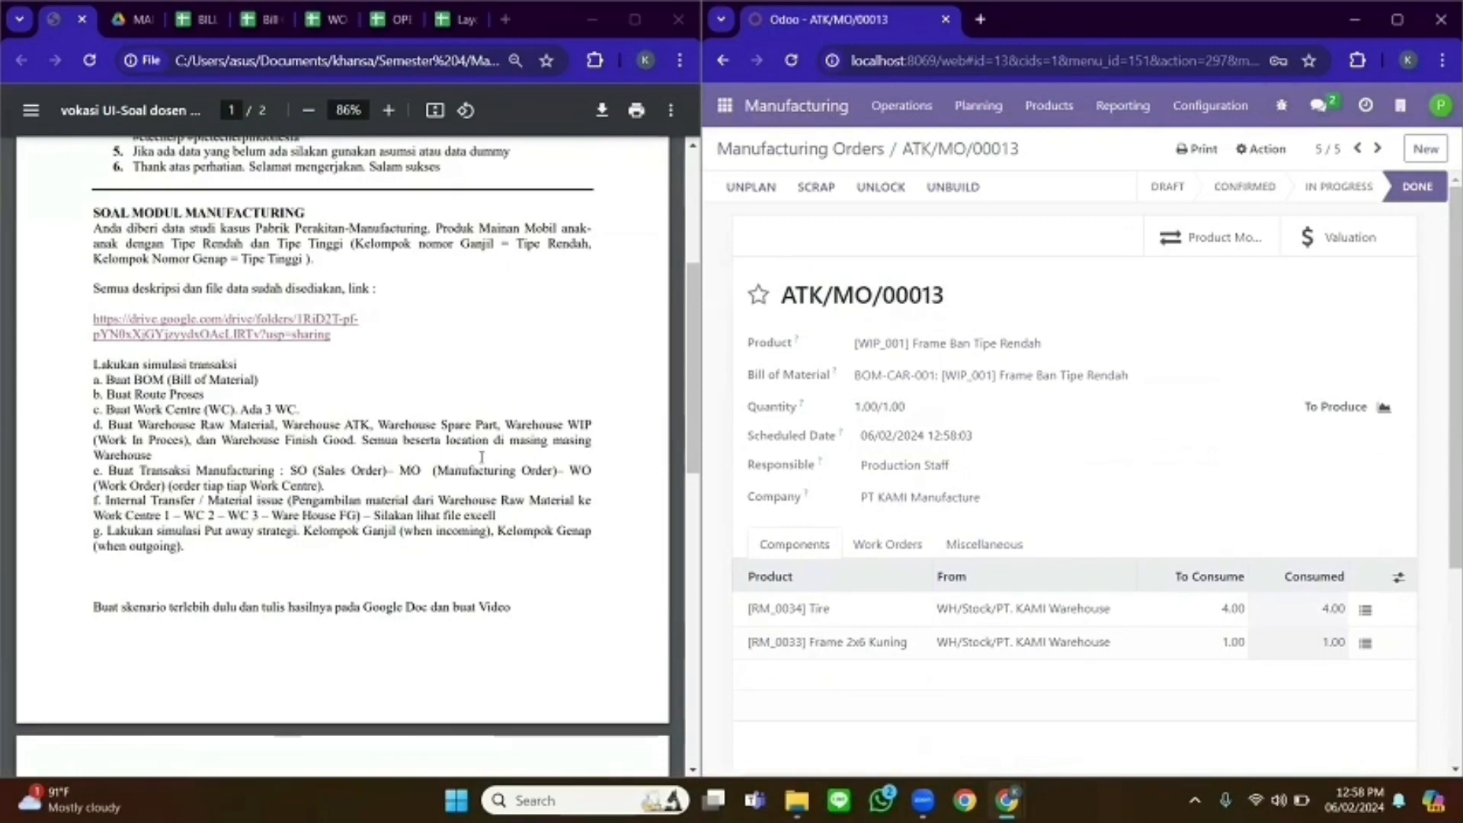
pyautogui.click(1438, 109)
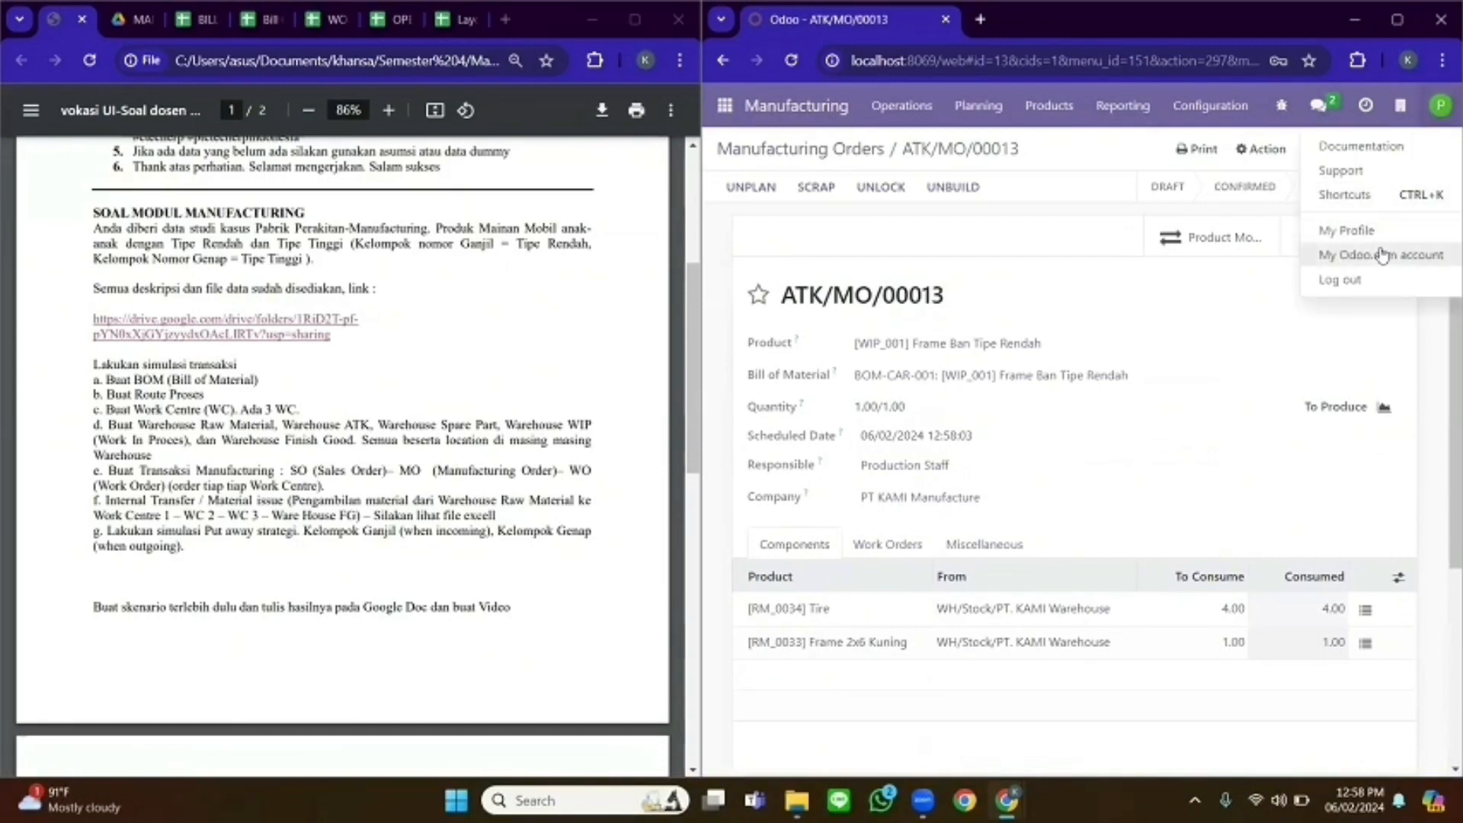
# - Log out, sign in with the saved sales account, and start a new quotation in Sales
pyautogui.click(1354, 281)
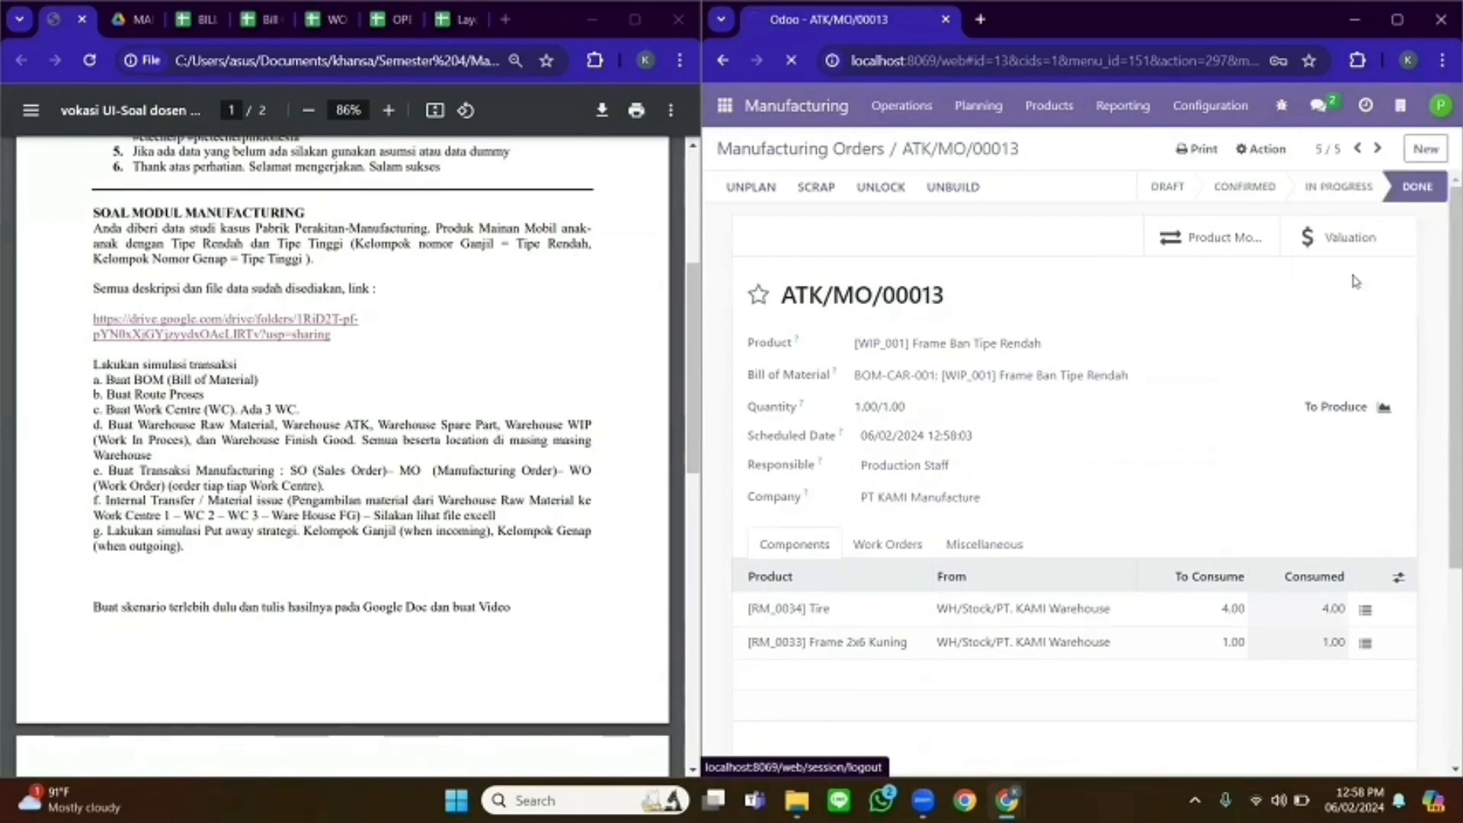
pyautogui.write('sale')
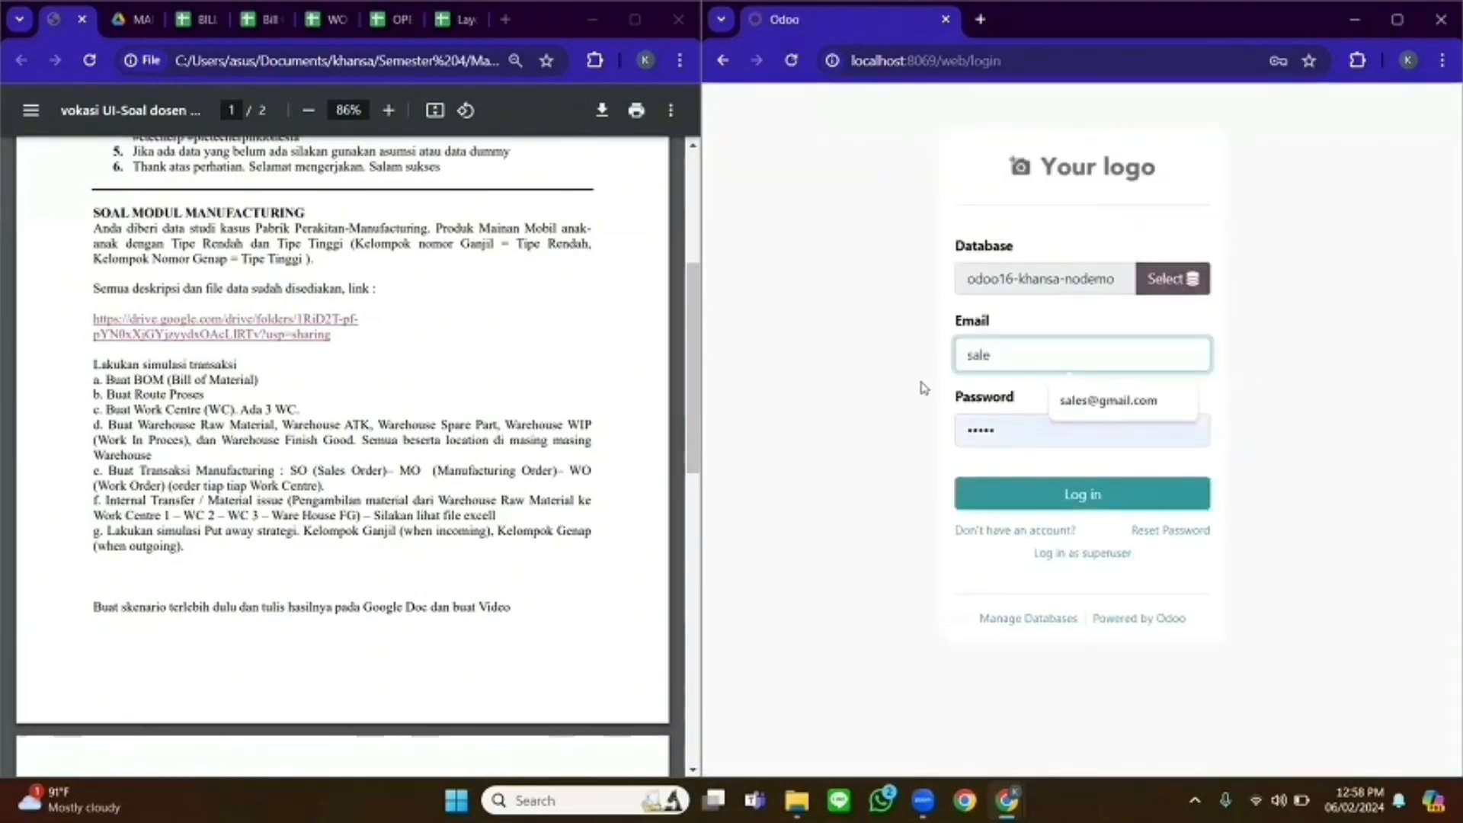
pyautogui.click(1087, 407)
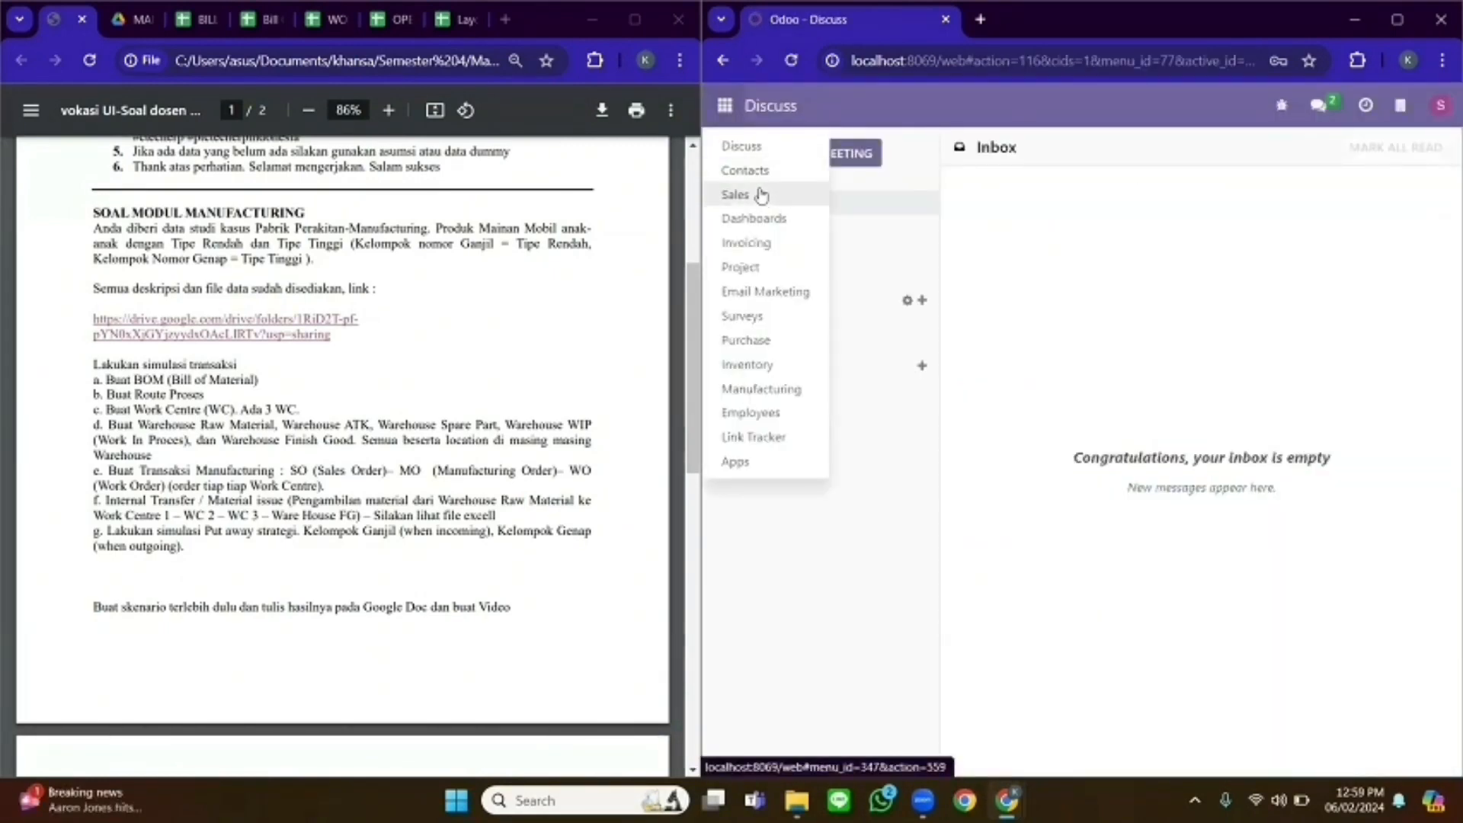
pyautogui.click(761, 195)
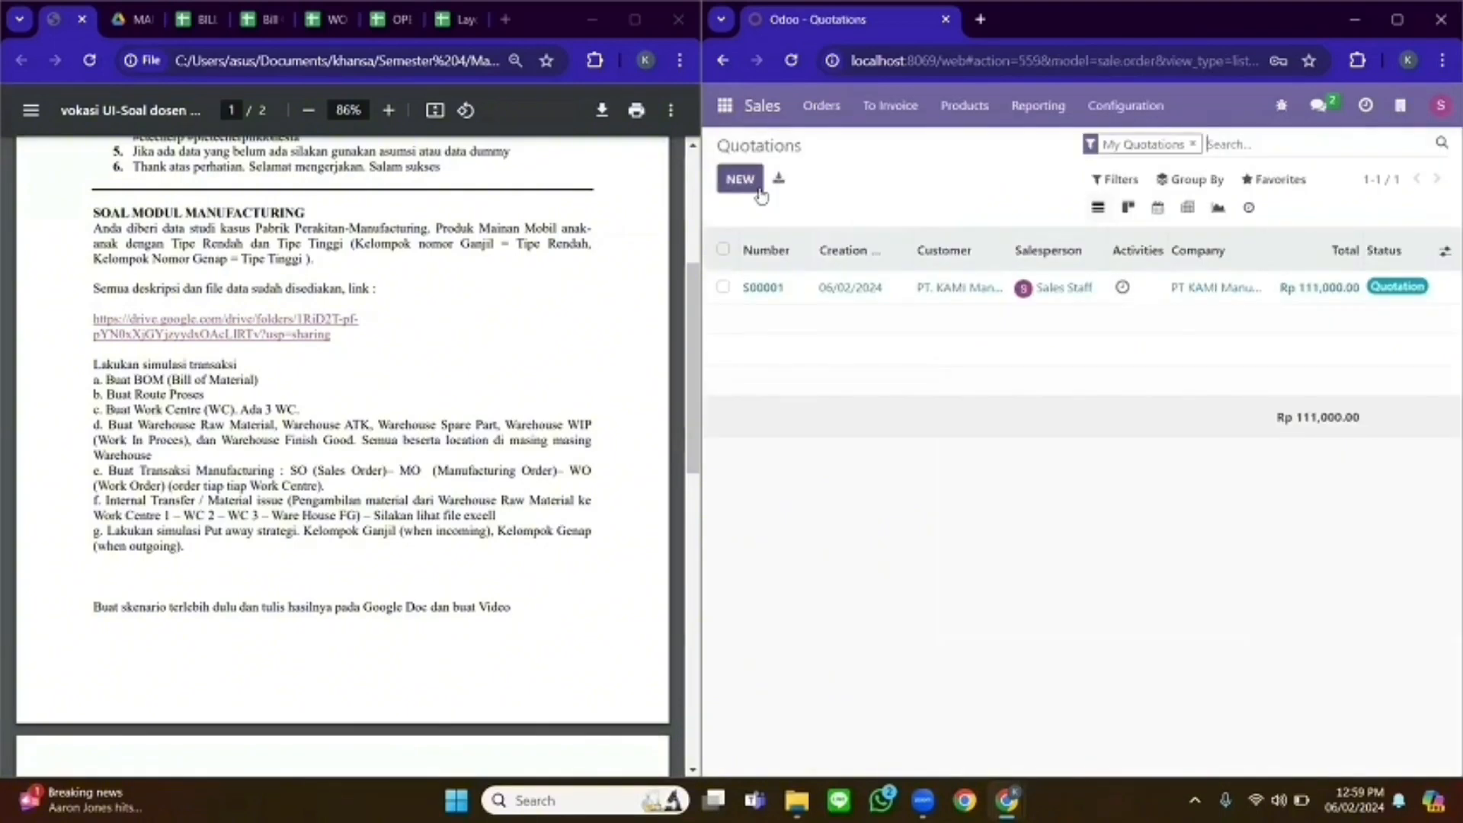
pyautogui.click(739, 178)
pyautogui.click(870, 346)
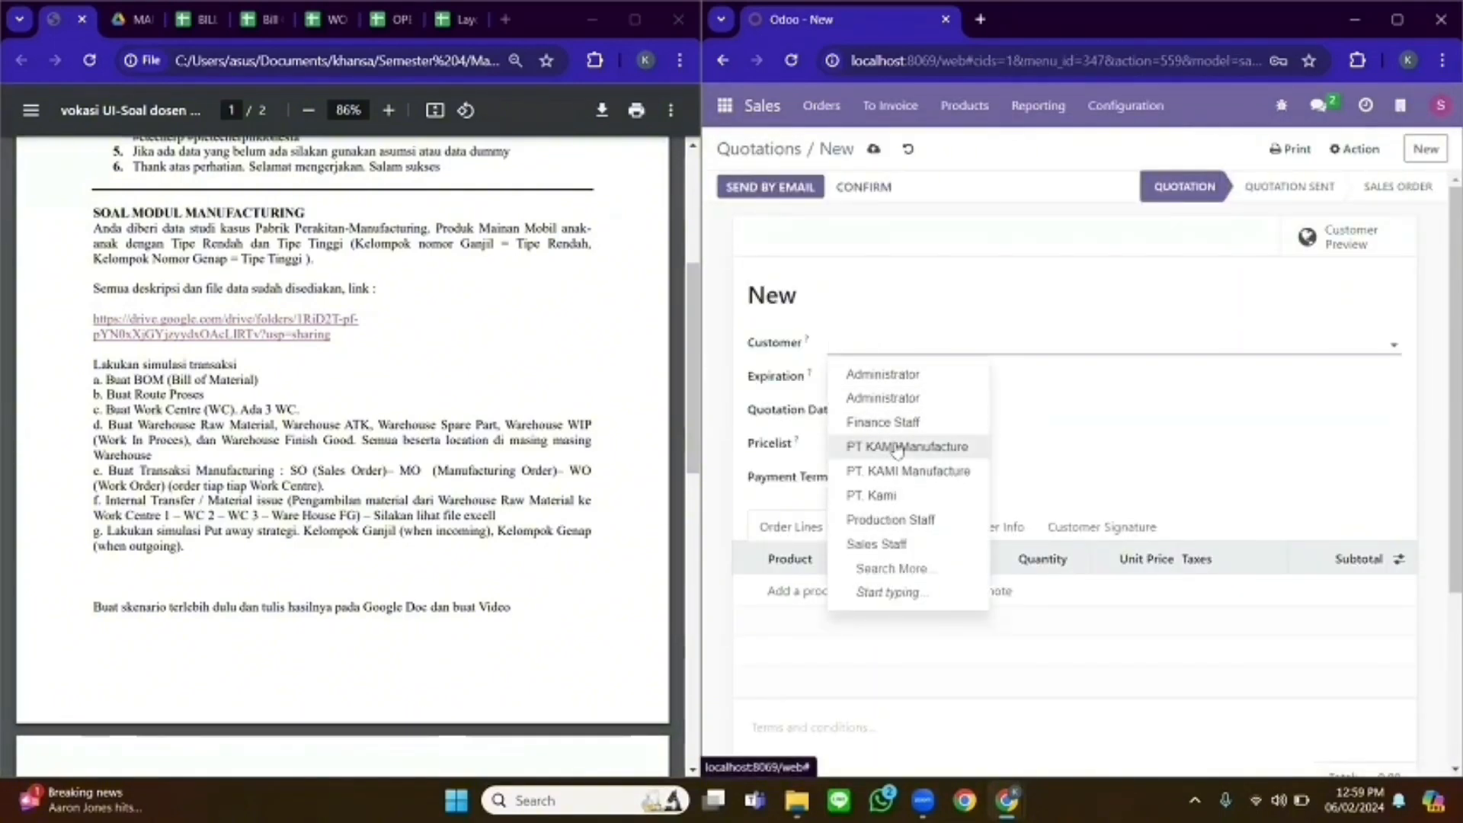
# - Set customer PT. KAMI Manufacture and add a line for [FG_001] Mobil Lego Rendah
pyautogui.click(896, 471)
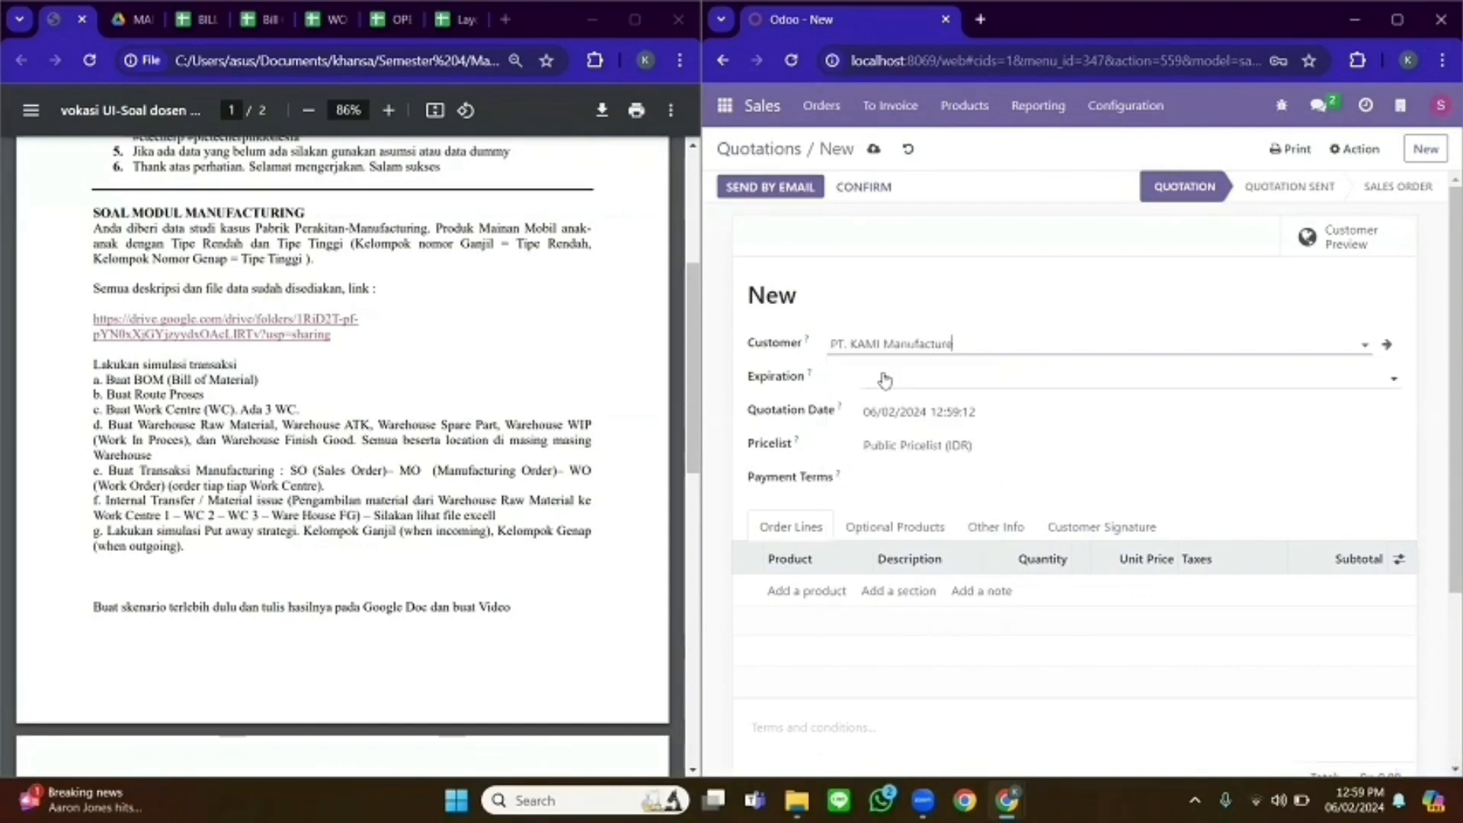
pyautogui.click(792, 592)
pyautogui.write('mob')
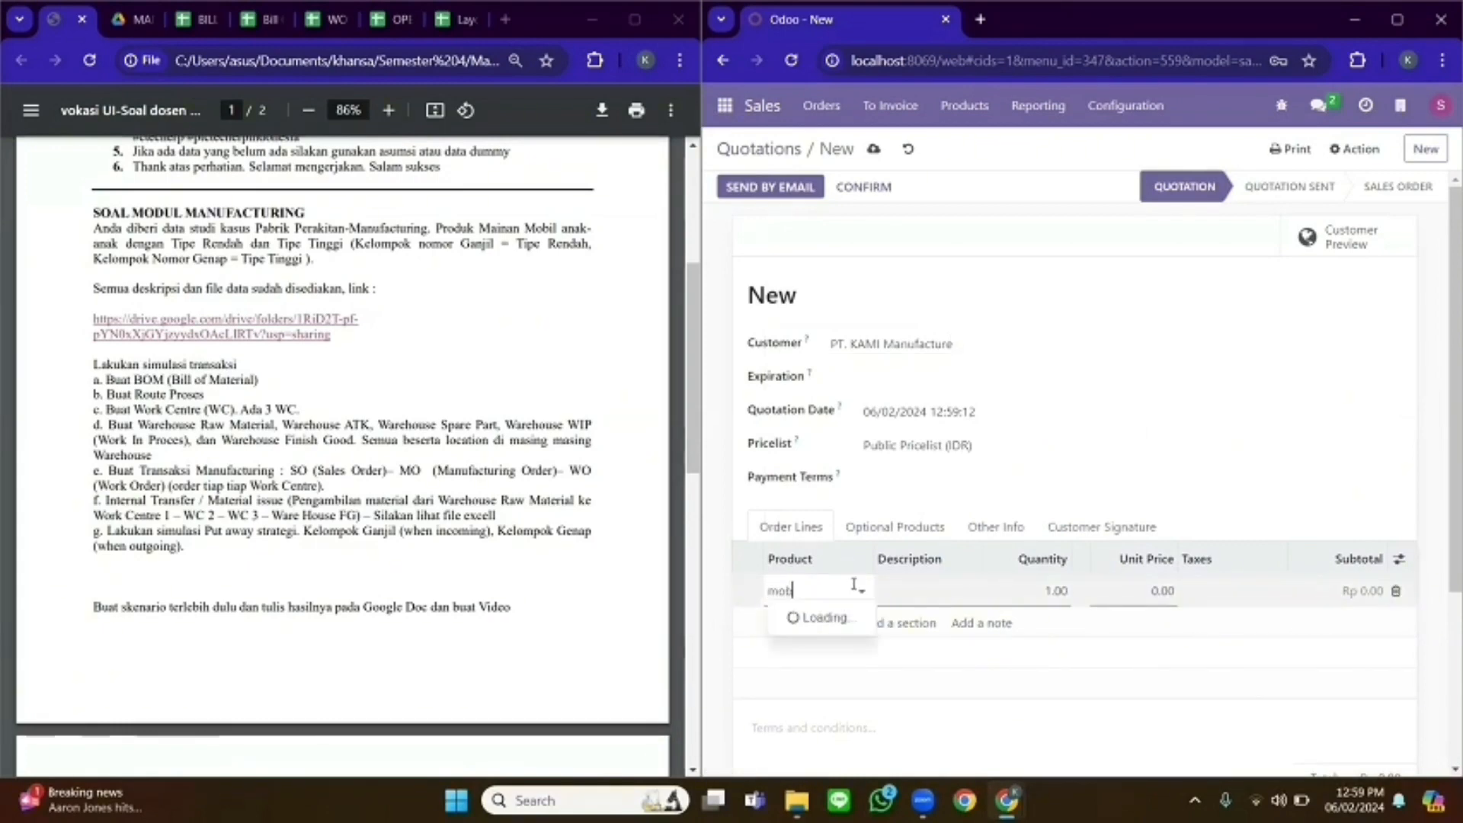
pyautogui.click(871, 643)
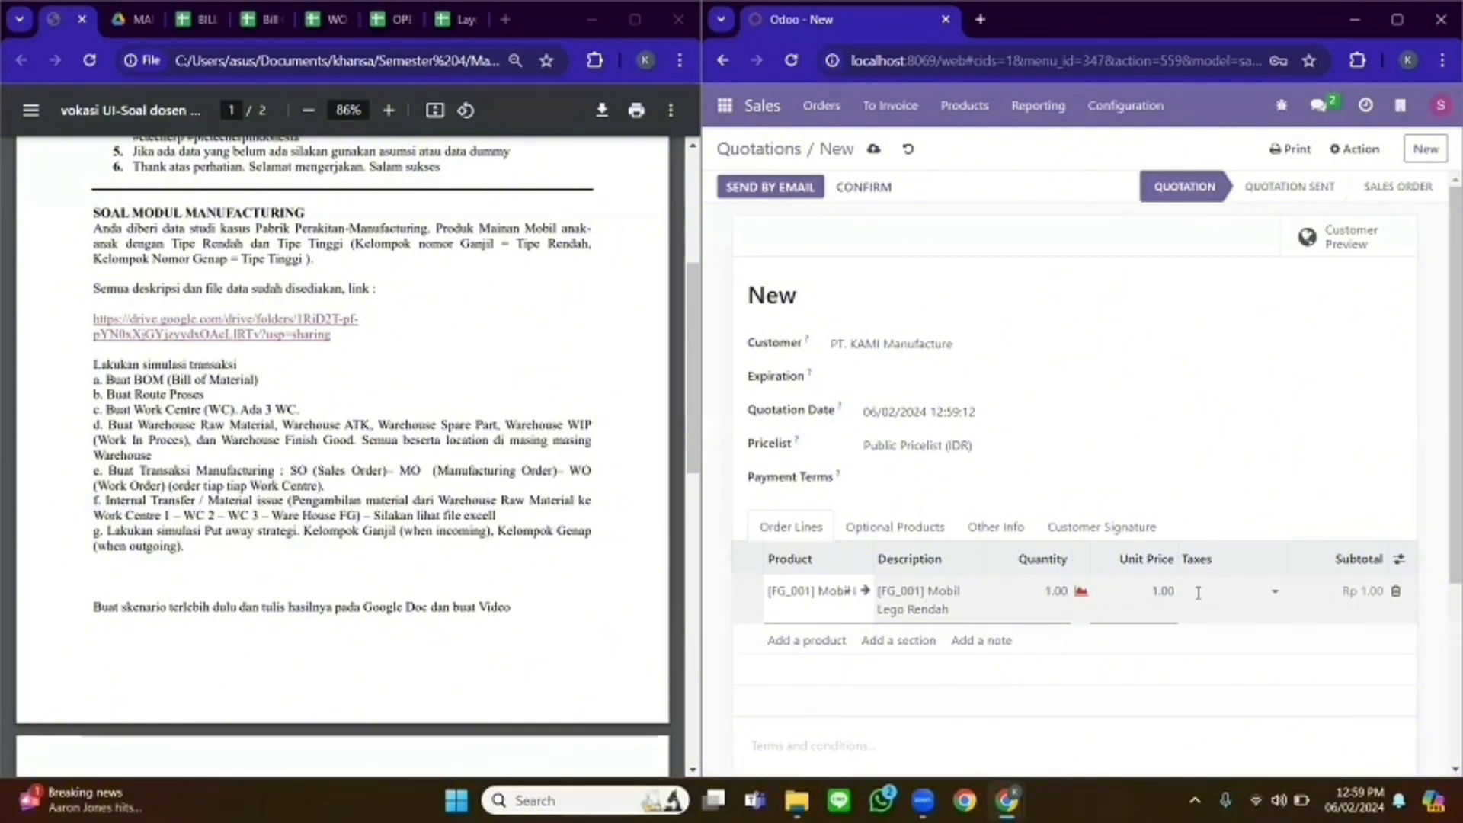
# - Set the line's unit price to 100,000 and save quotation S00002
pyautogui.click(1159, 591)
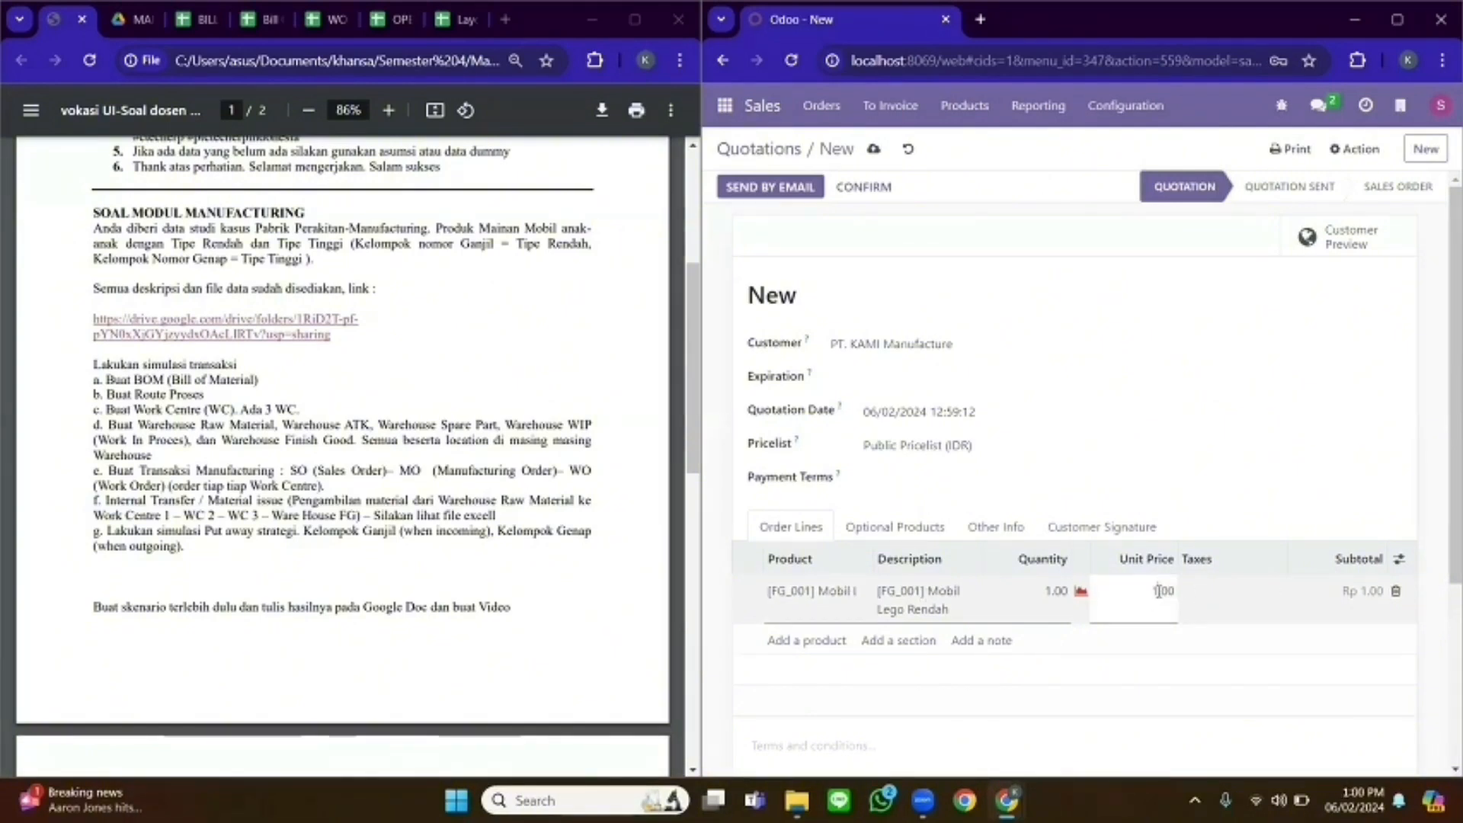
pyautogui.write('00,000')
pyautogui.press('Tab')
pyautogui.moveTo(1443, 412); pyautogui.dragTo(1442, 447)
pyautogui.scroll(-2, 1271, 600)
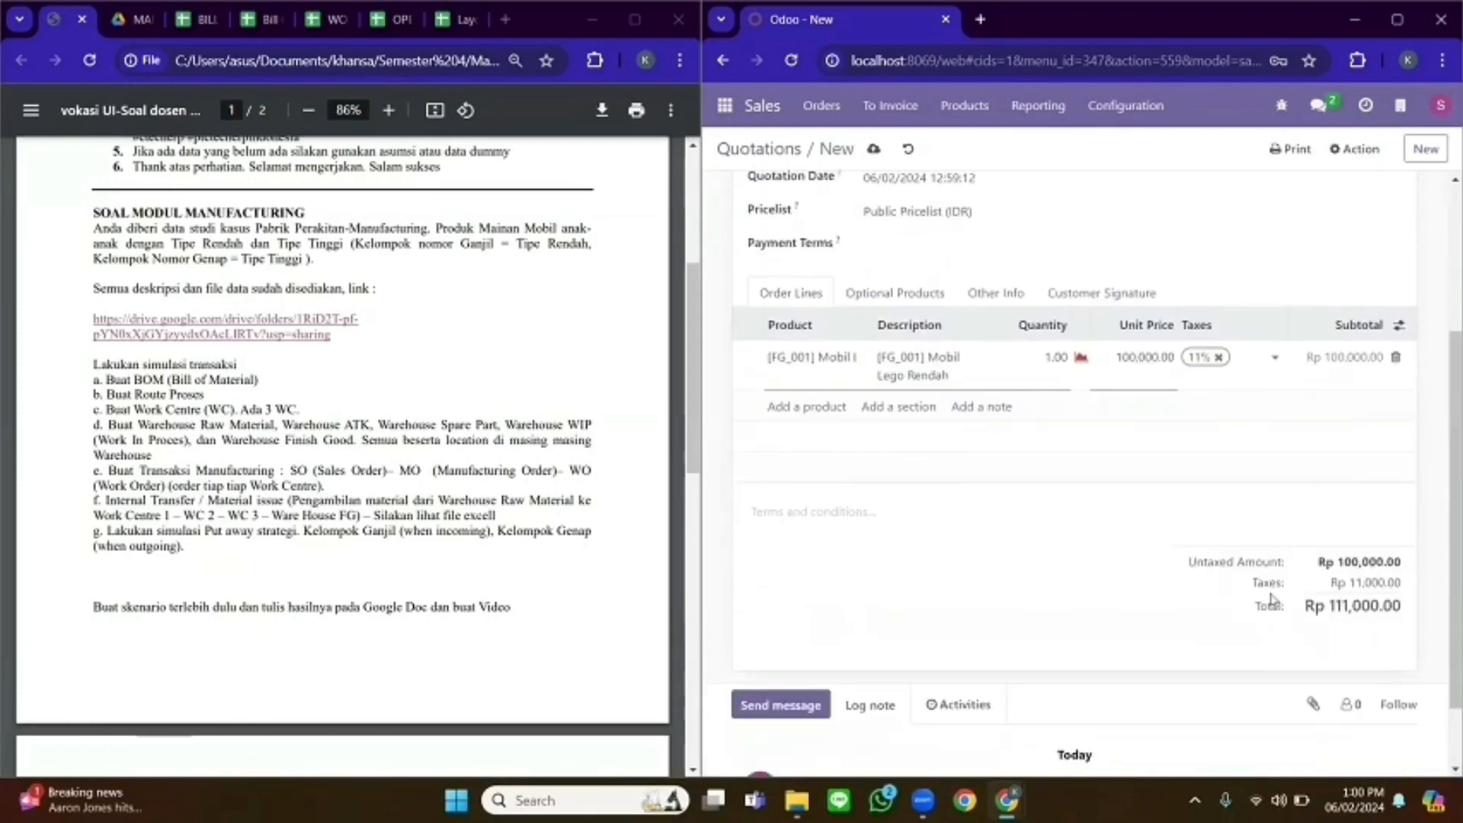
pyautogui.moveTo(1446, 490); pyautogui.dragTo(1446, 339)
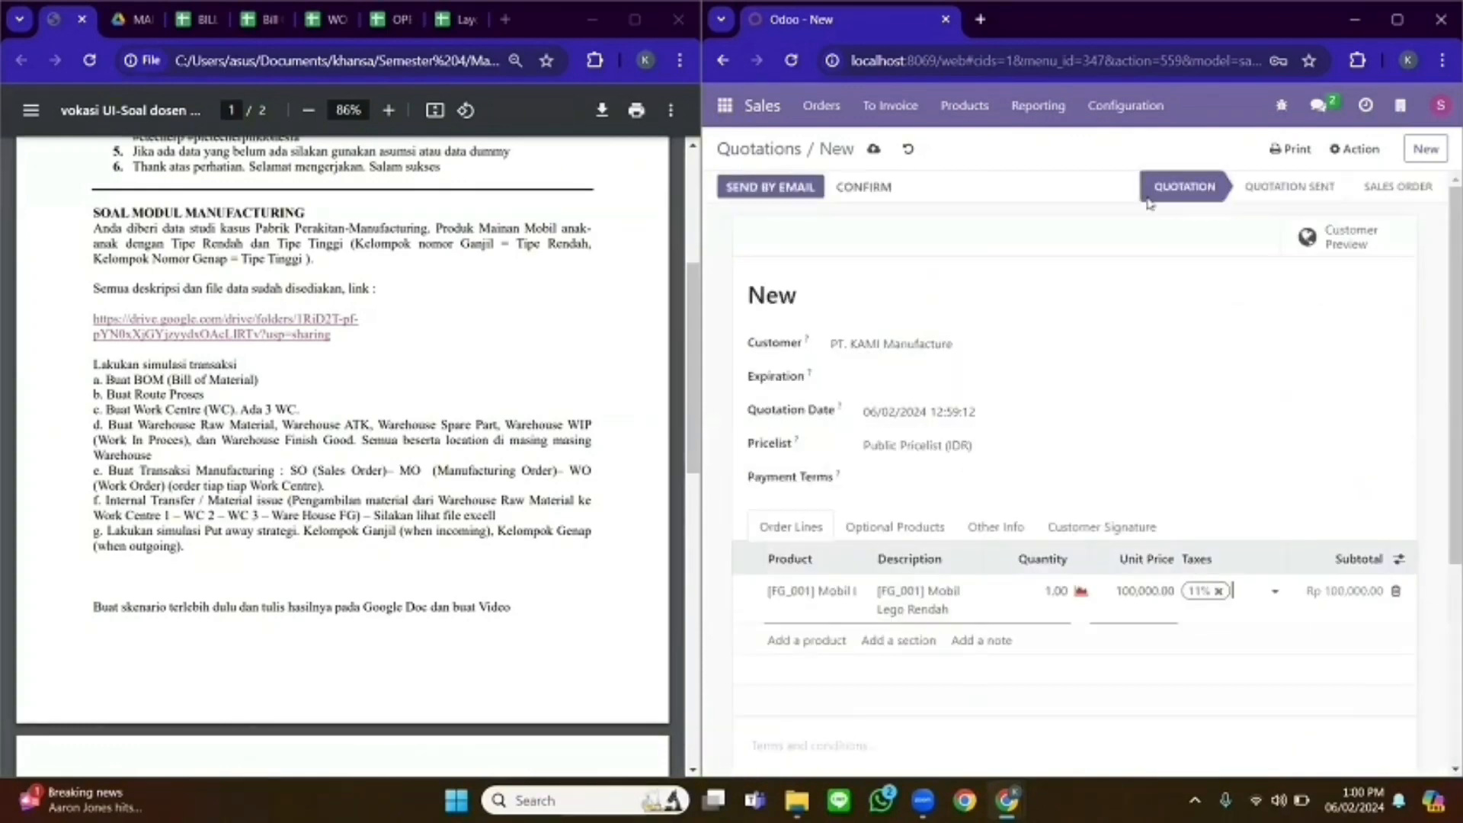
pyautogui.click(873, 149)
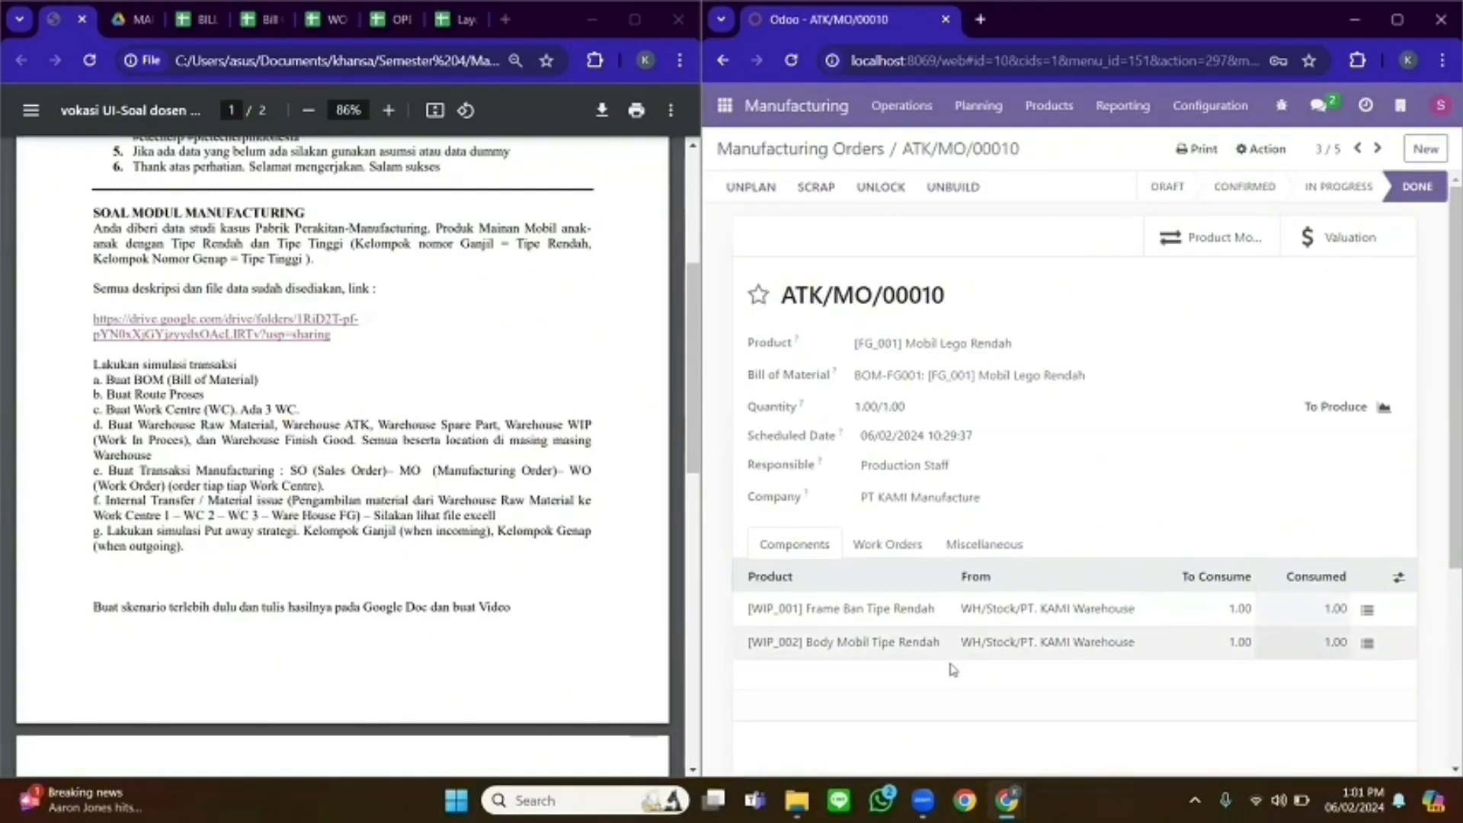
# - Log out of the sales user and log back in as administrator
pyautogui.click(1442, 109)
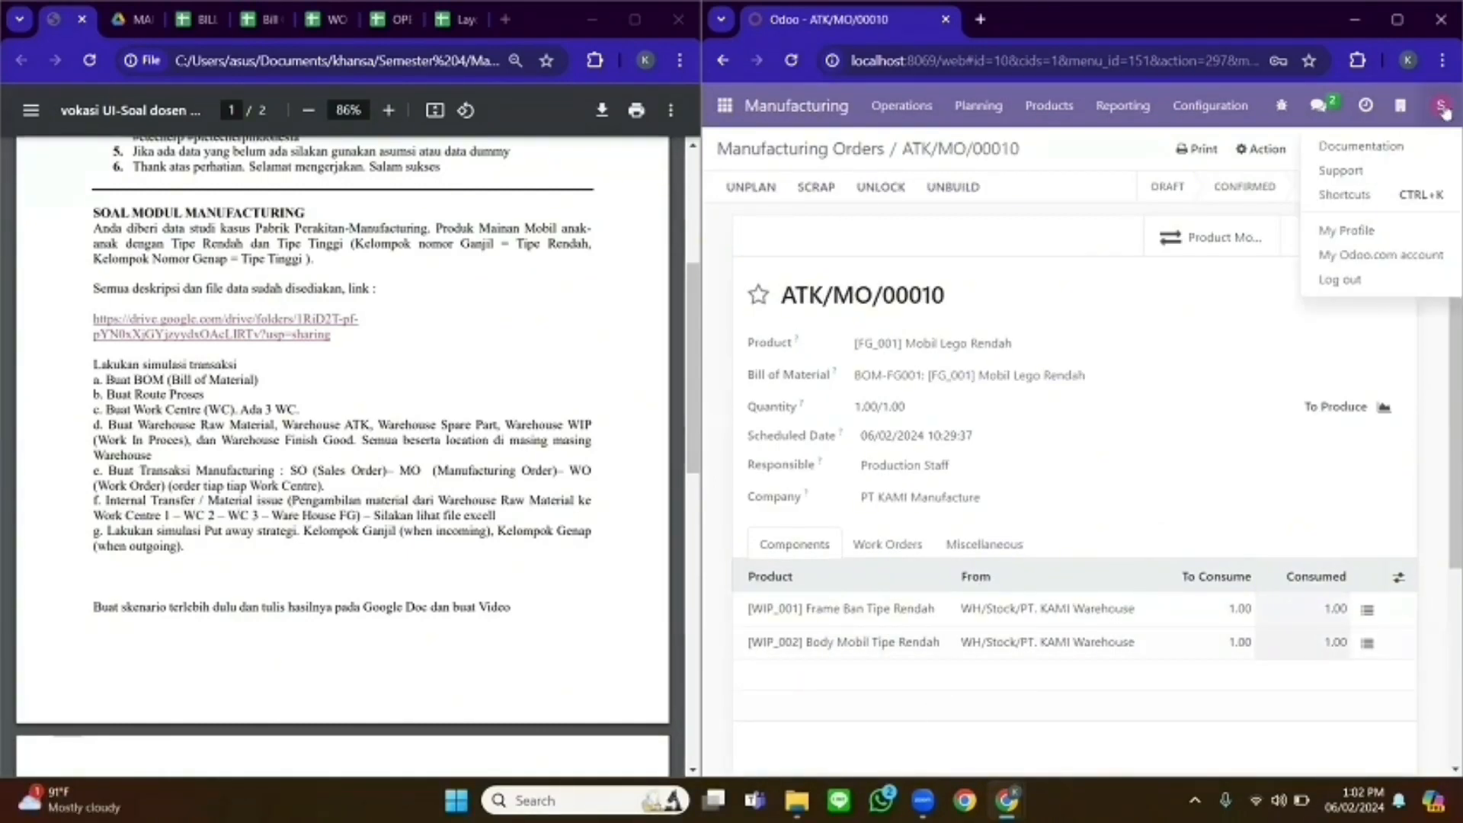
pyautogui.click(1341, 280)
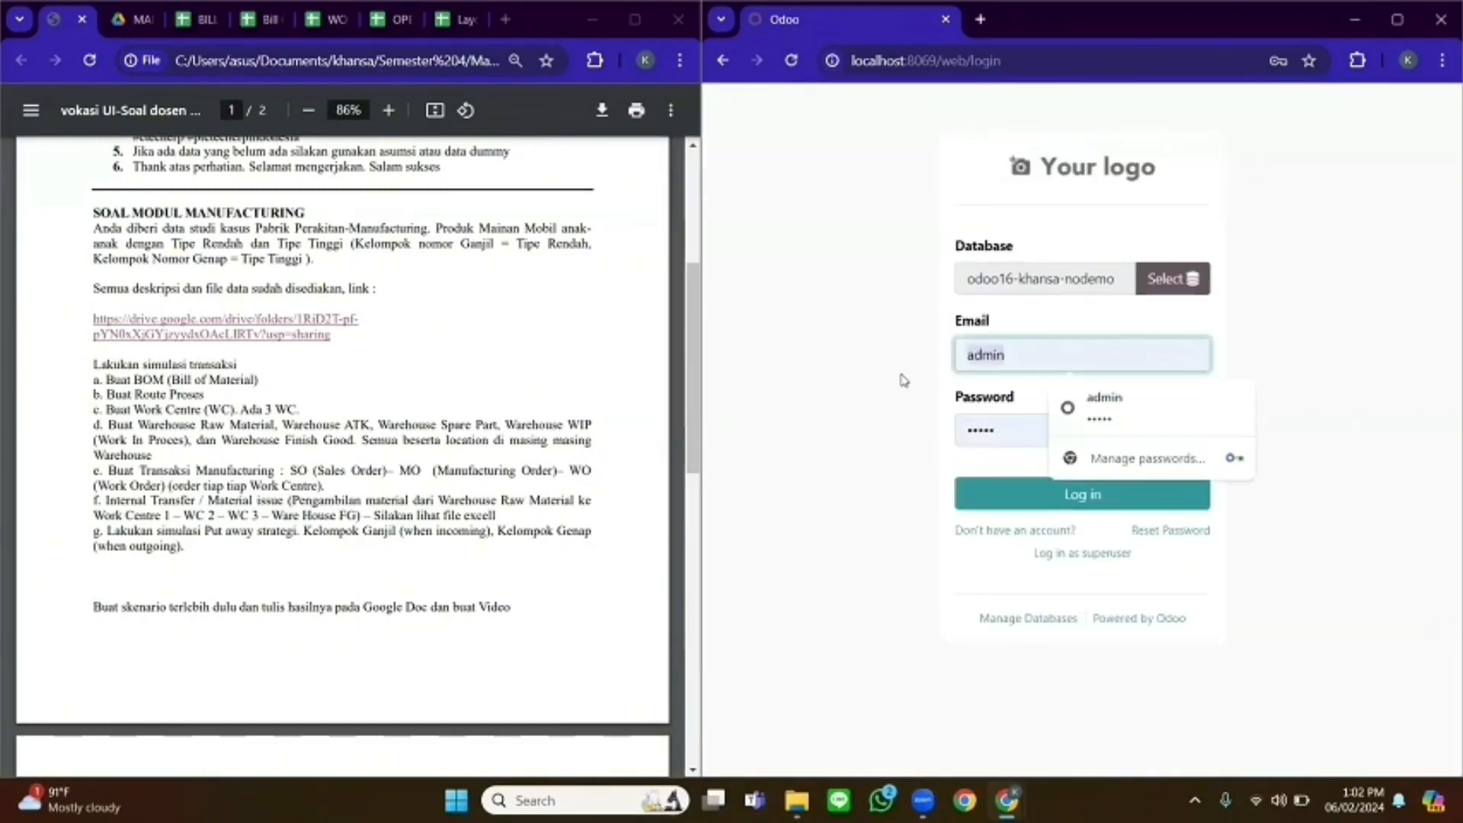
pyautogui.click(991, 492)
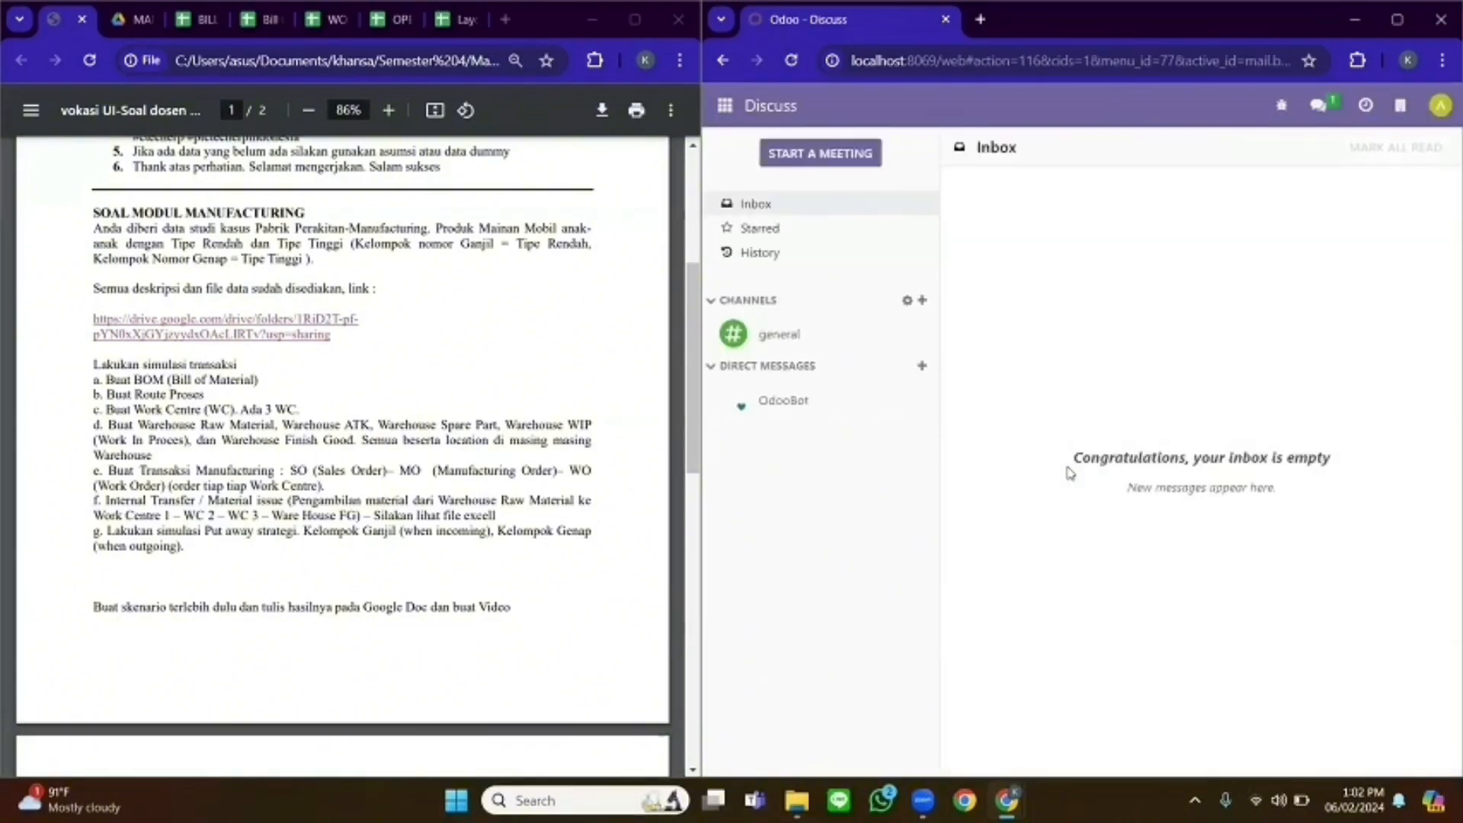
pyautogui.click(1249, 347)
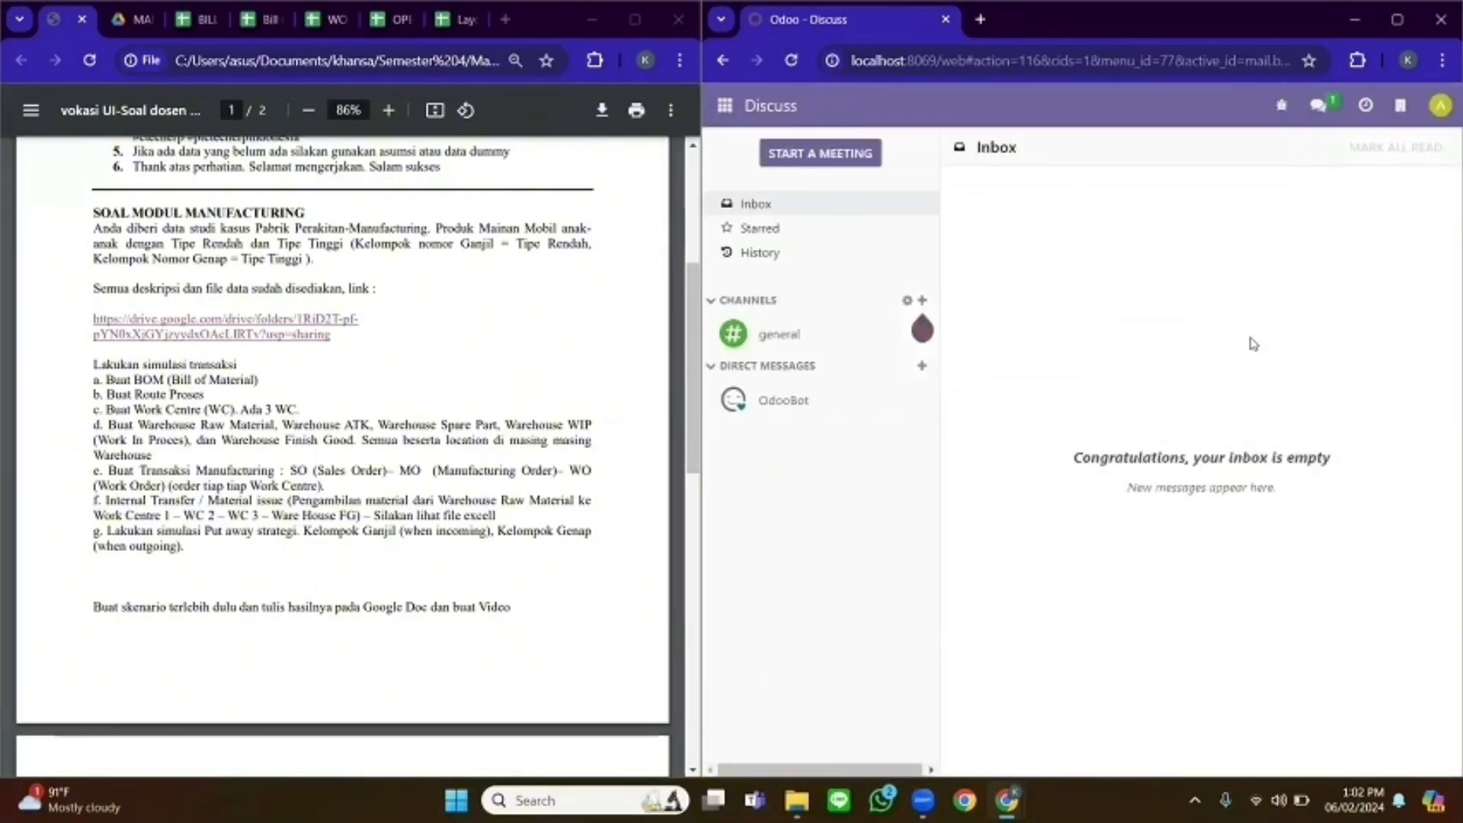
# - Open Inventory's ATK internal transfers to process and start a new transfer
pyautogui.click(723, 108)
pyautogui.click(775, 366)
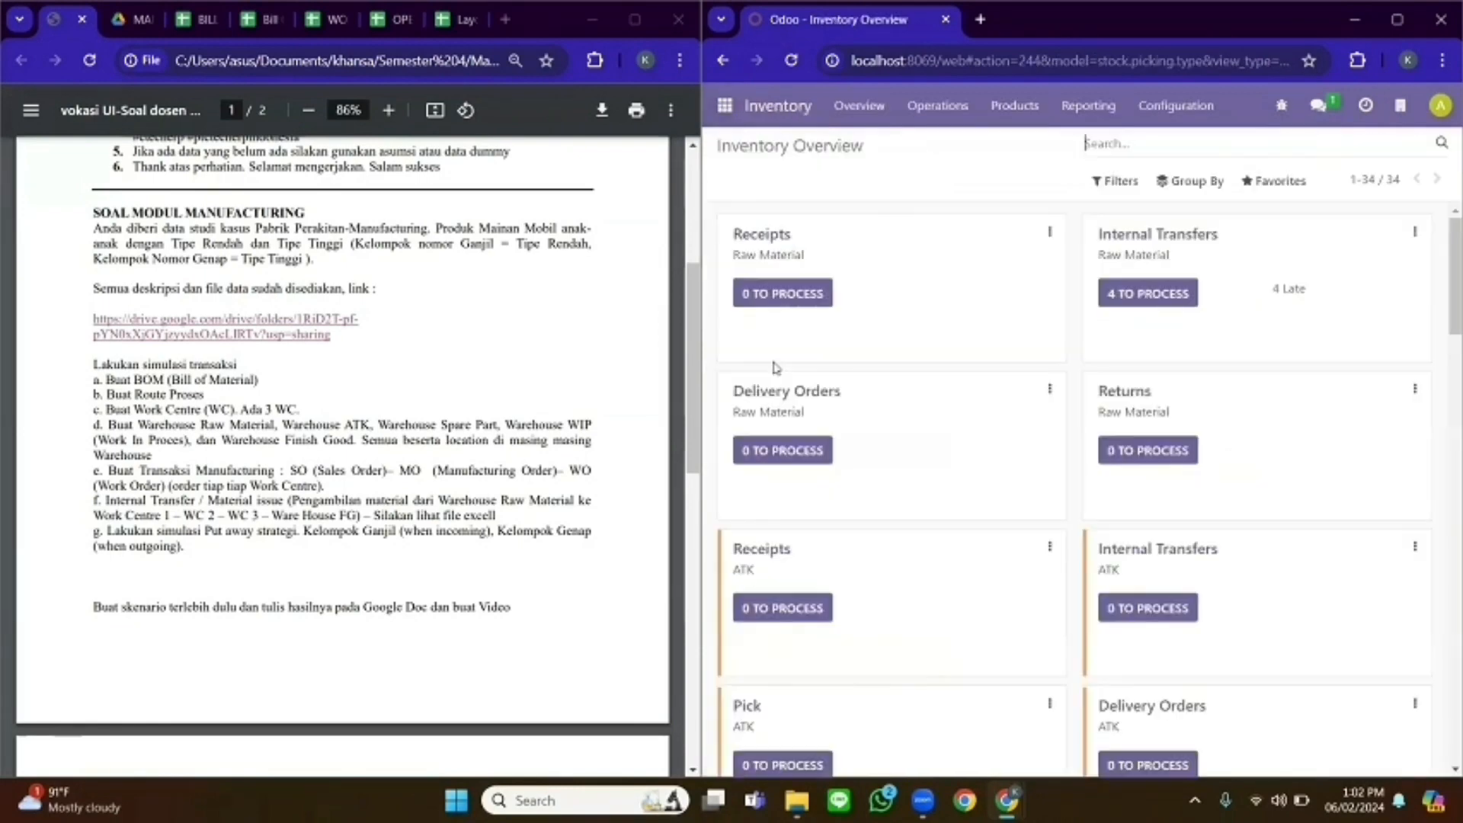
pyautogui.moveTo(1452, 272); pyautogui.dragTo(1441, 314)
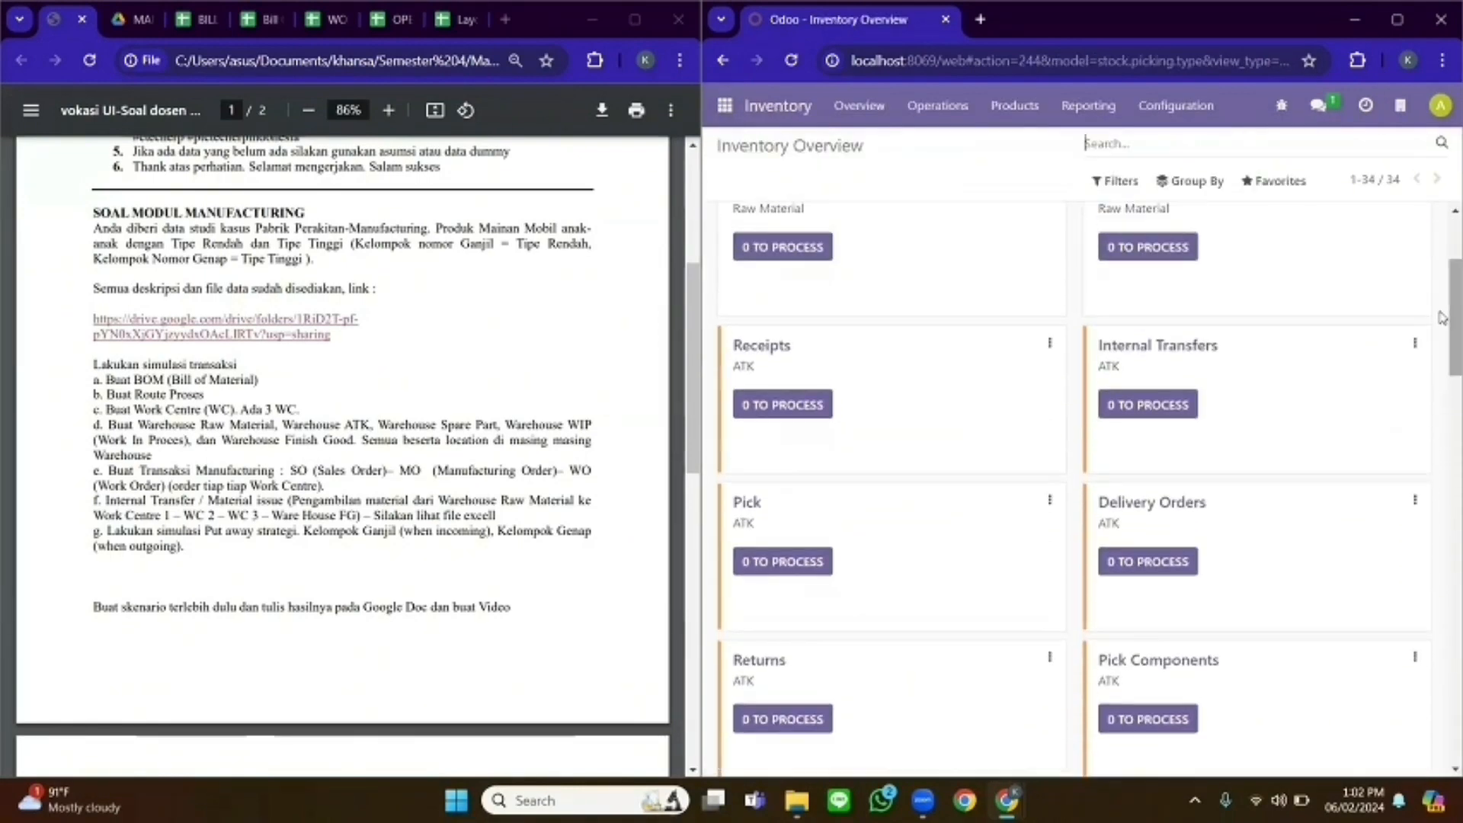
pyautogui.click(1174, 398)
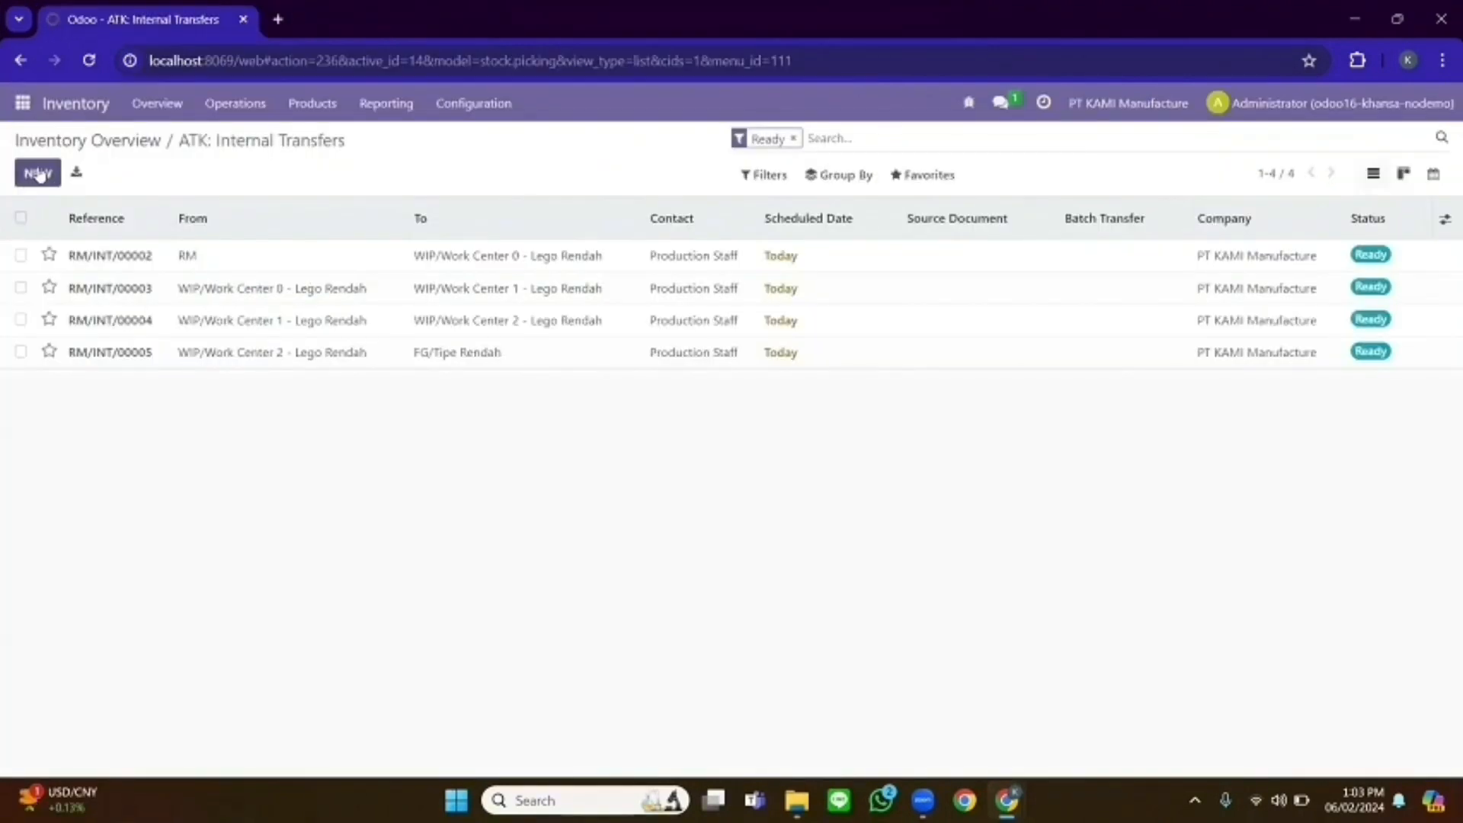
pyautogui.click(38, 173)
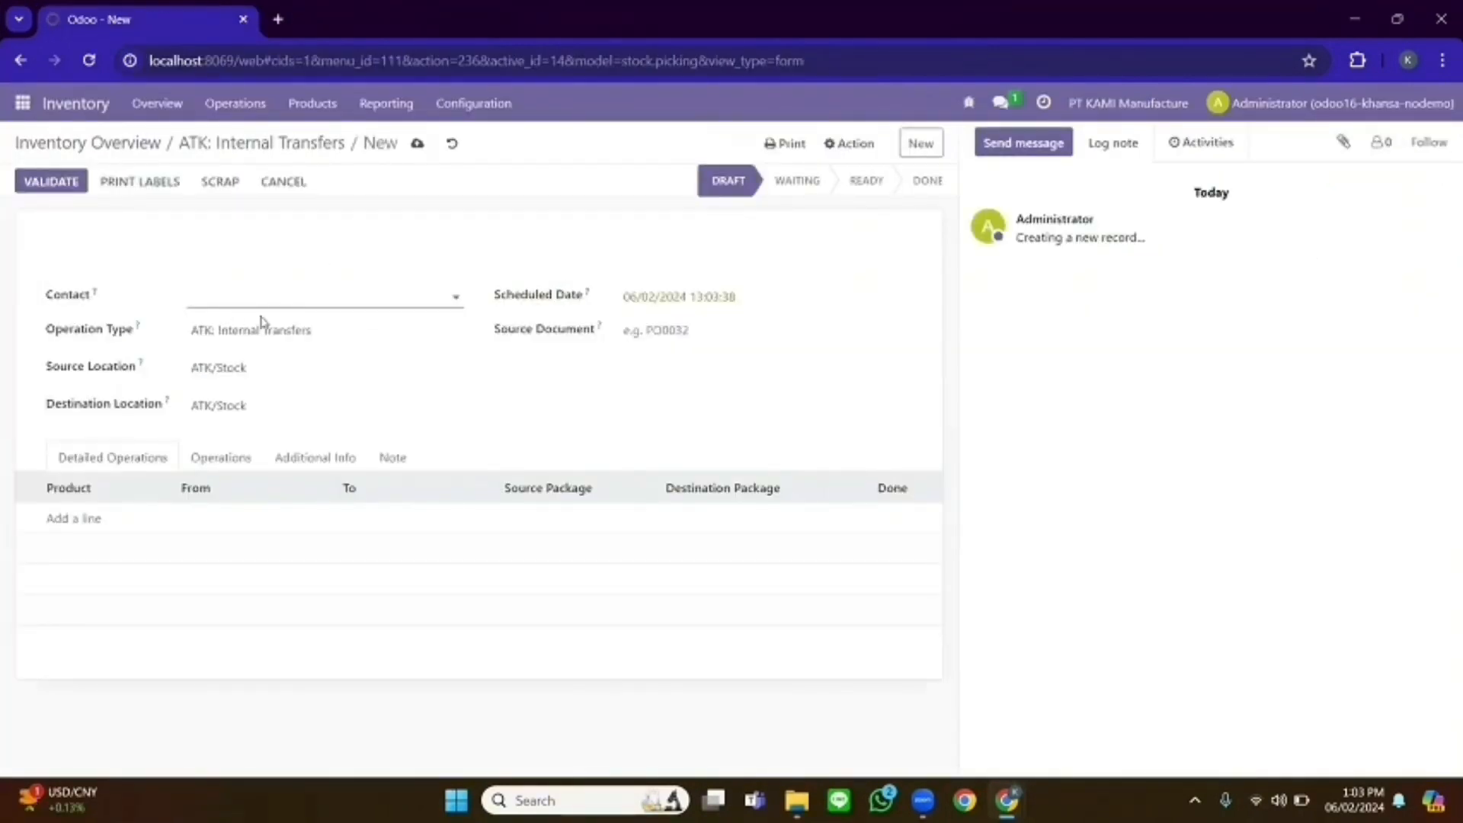
# - Set contact Production Staff, operation Raw Material: Internal Transfers, RM to WIP/Work Center 0 - Lego Rendah
pyautogui.click(255, 296)
pyautogui.click(260, 495)
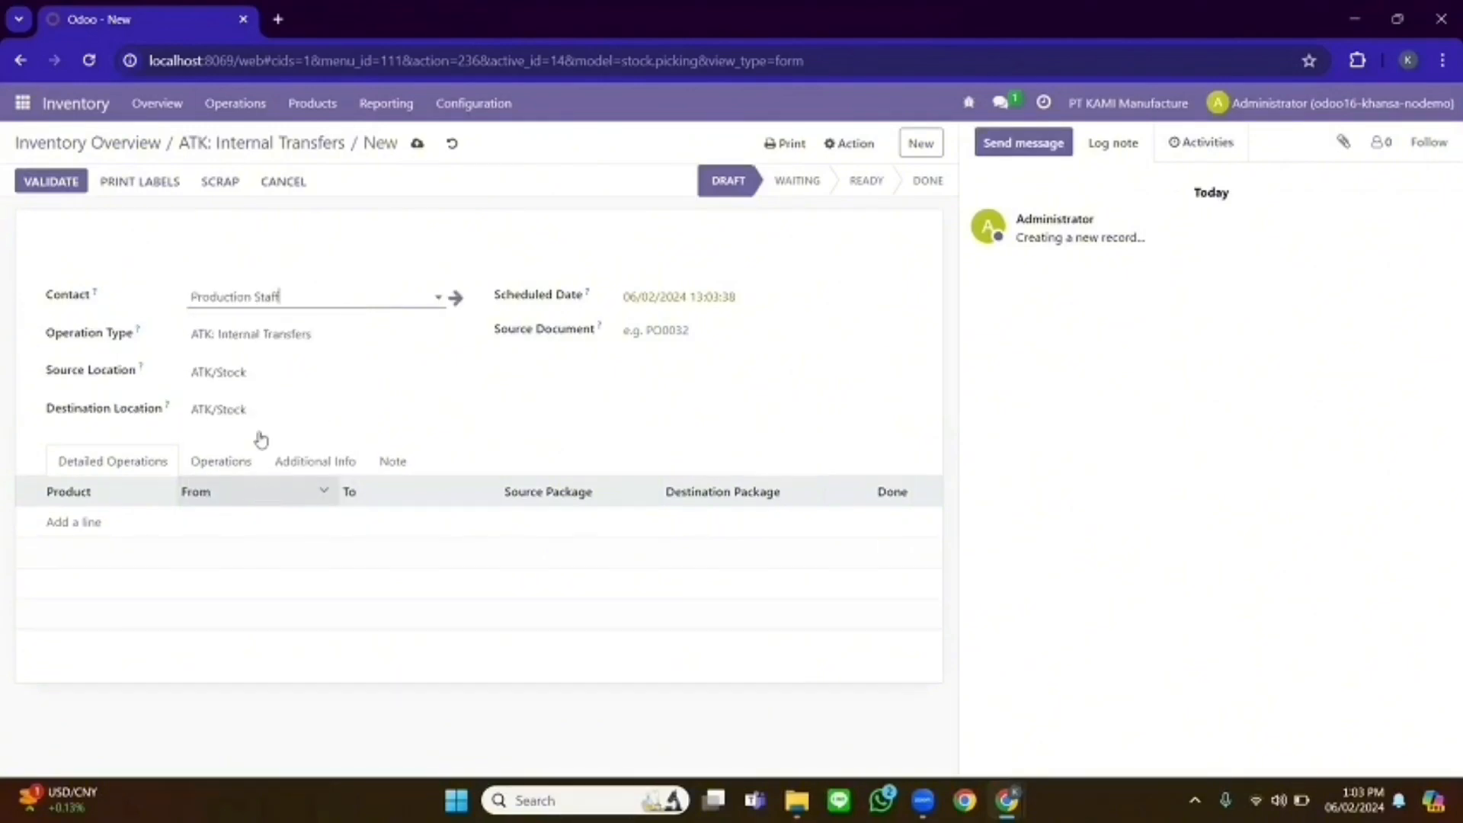
pyautogui.click(290, 335)
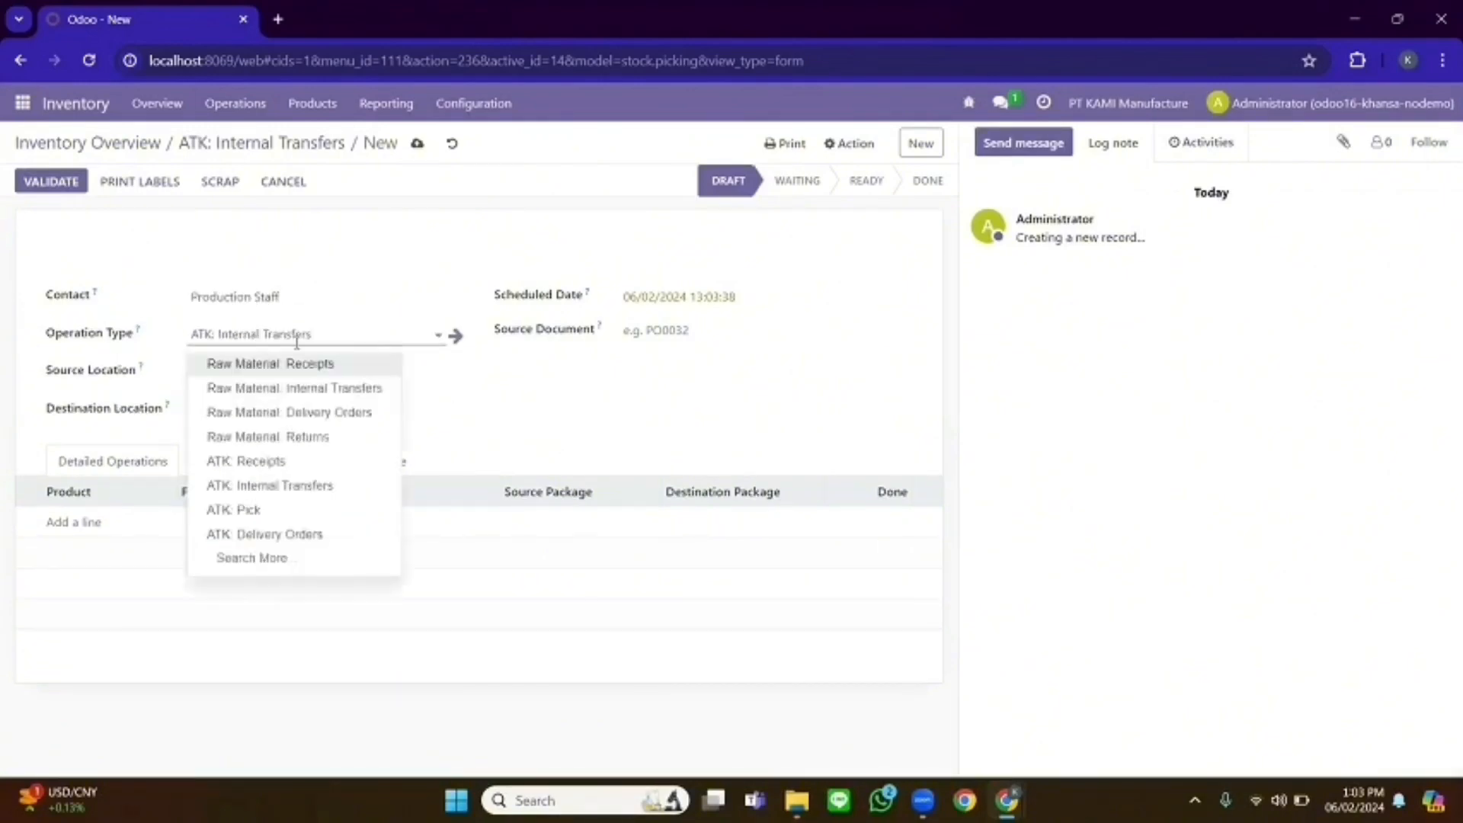
pyautogui.click(326, 390)
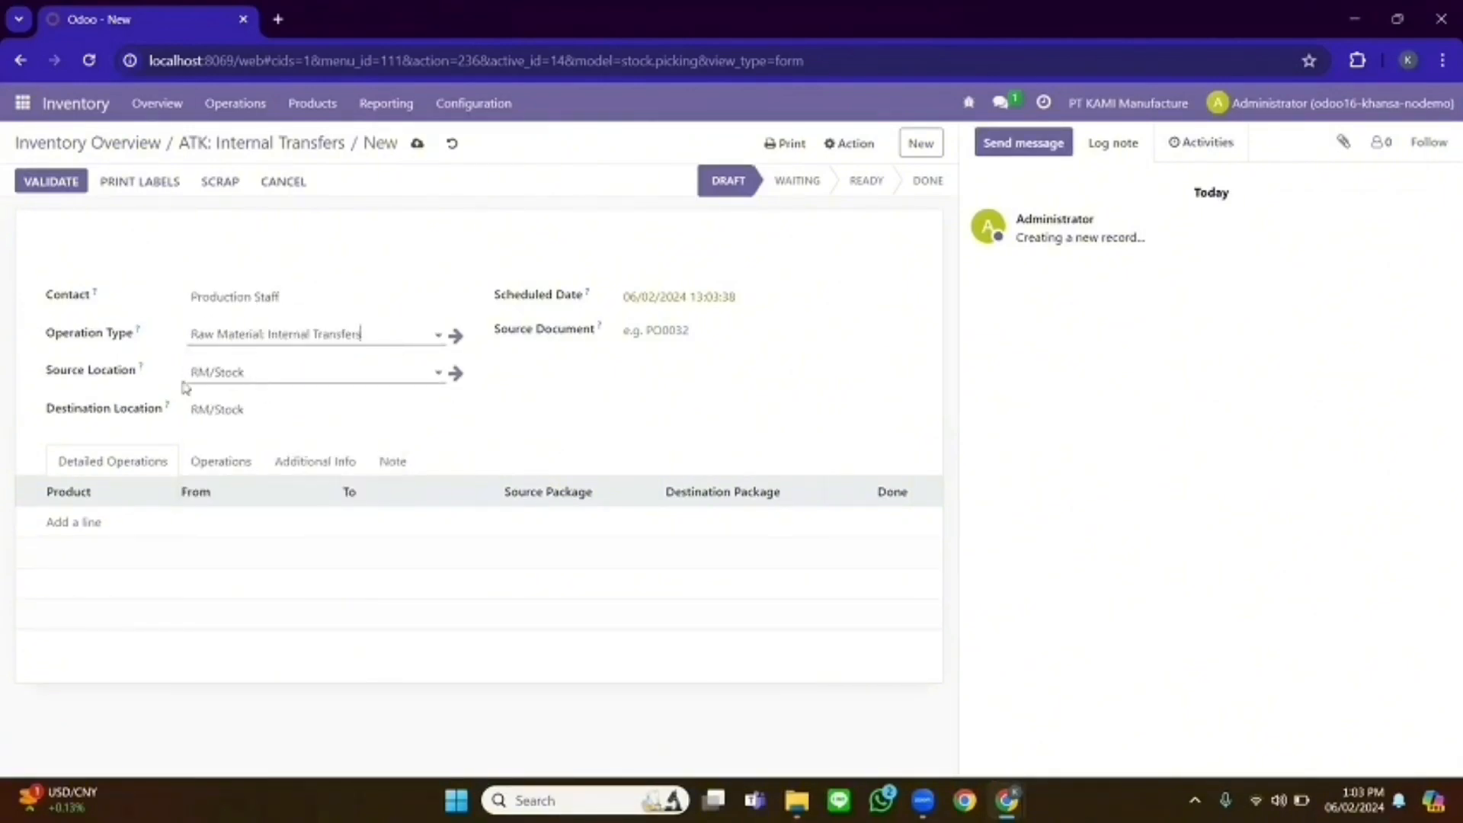
pyautogui.press('Tab')
pyautogui.write('RM')
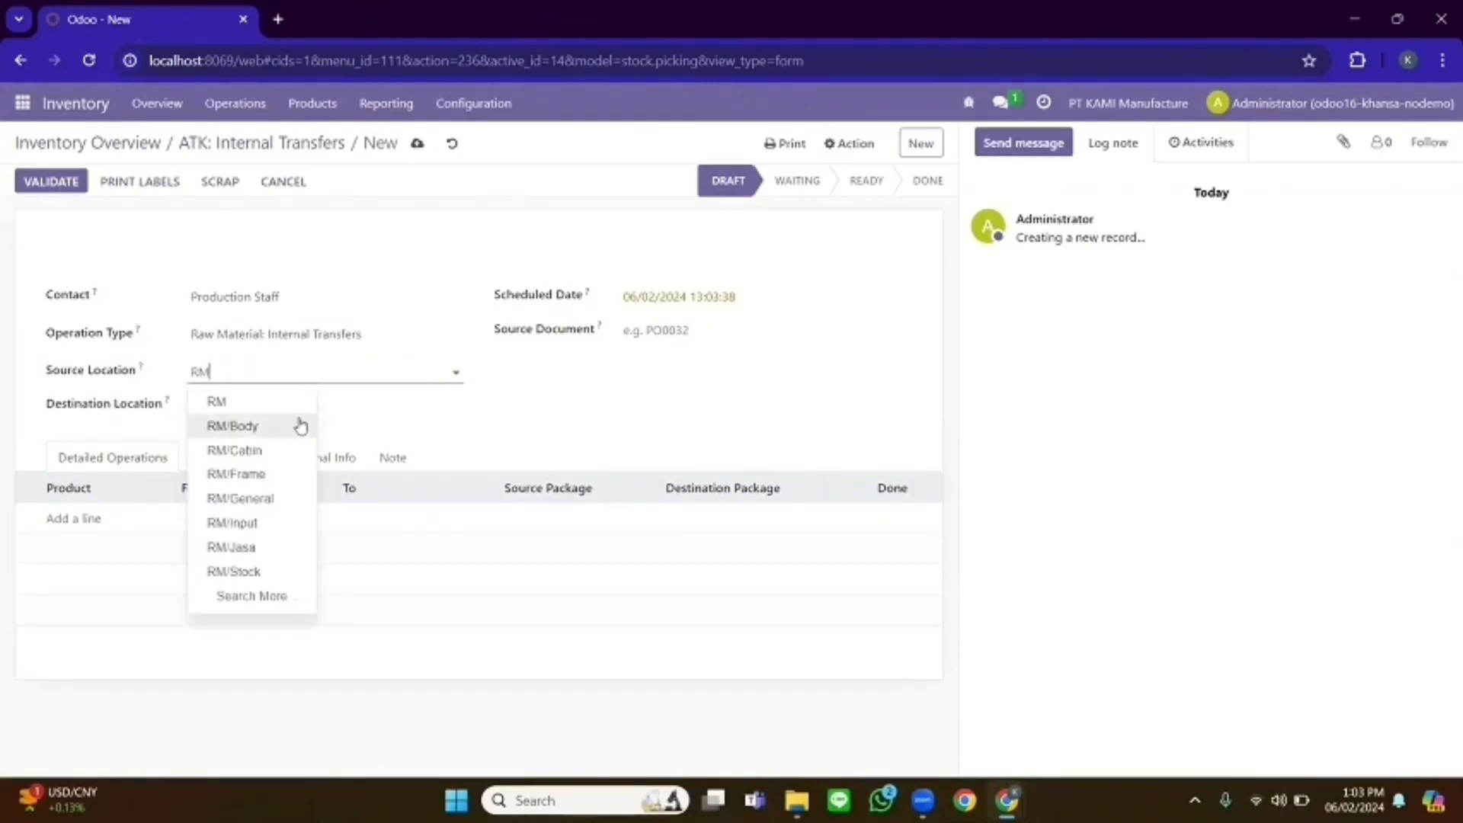
pyautogui.click(260, 403)
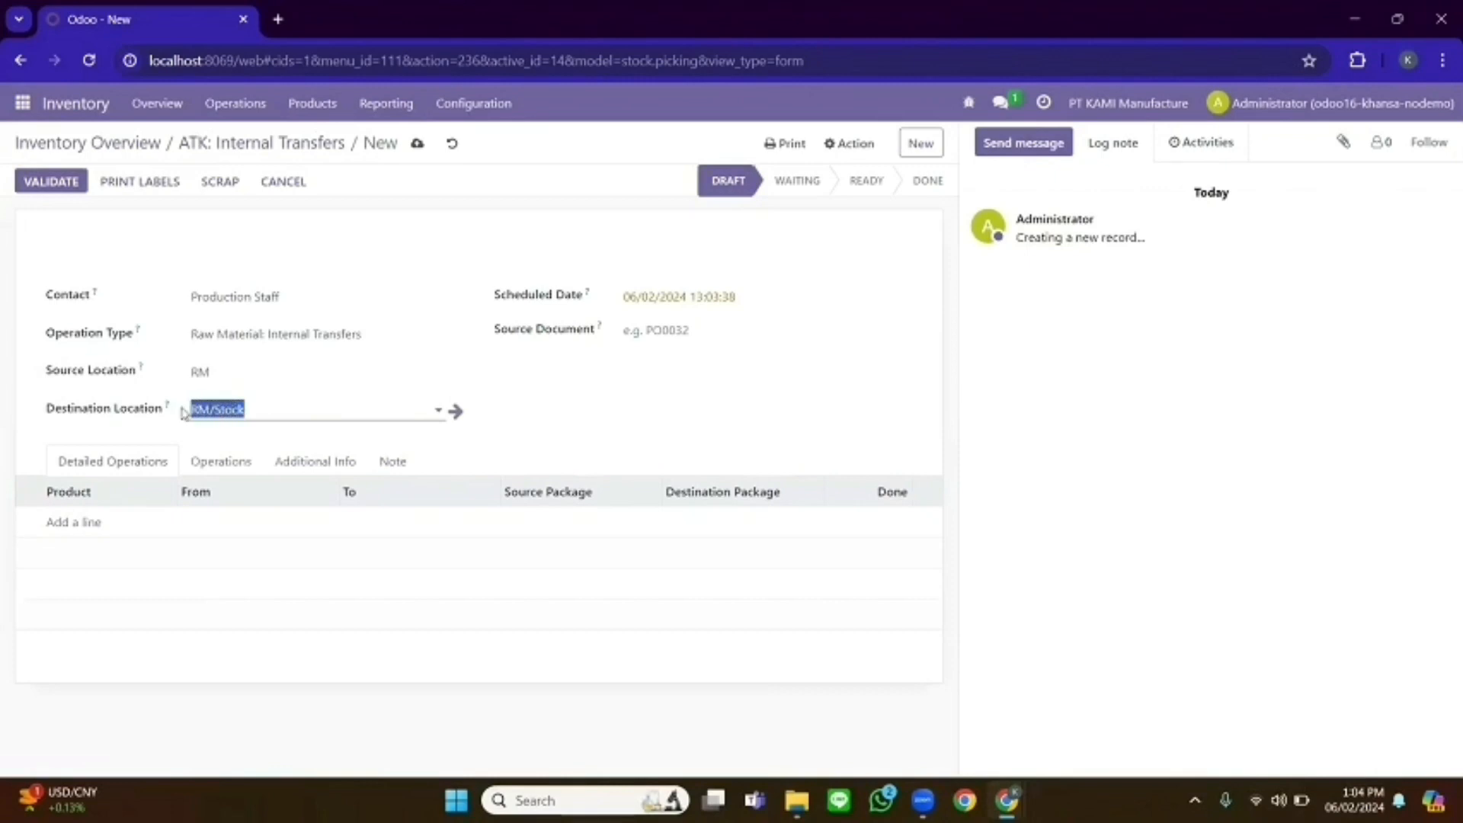
pyautogui.write('WIP')
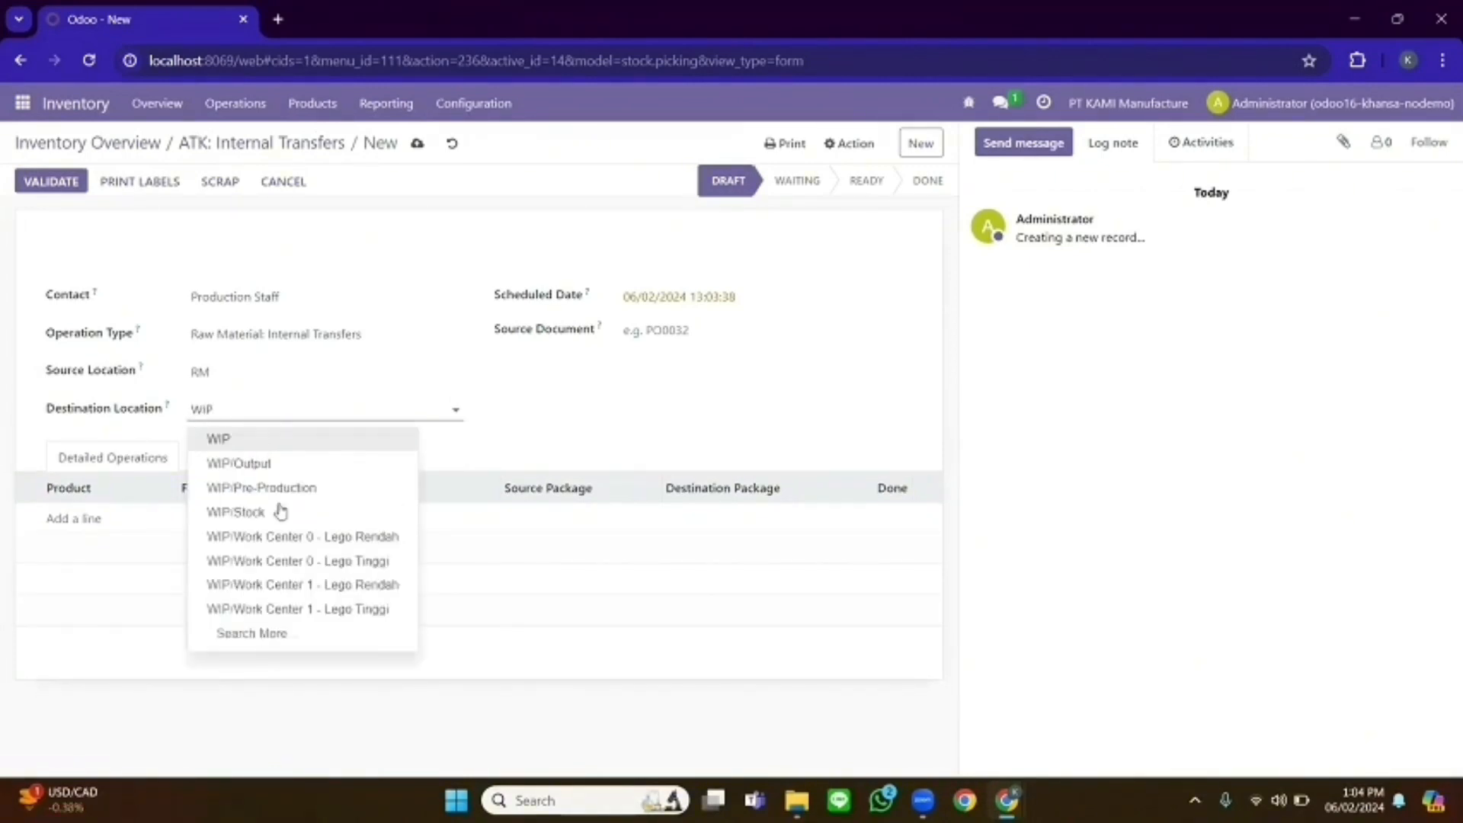
pyautogui.click(290, 537)
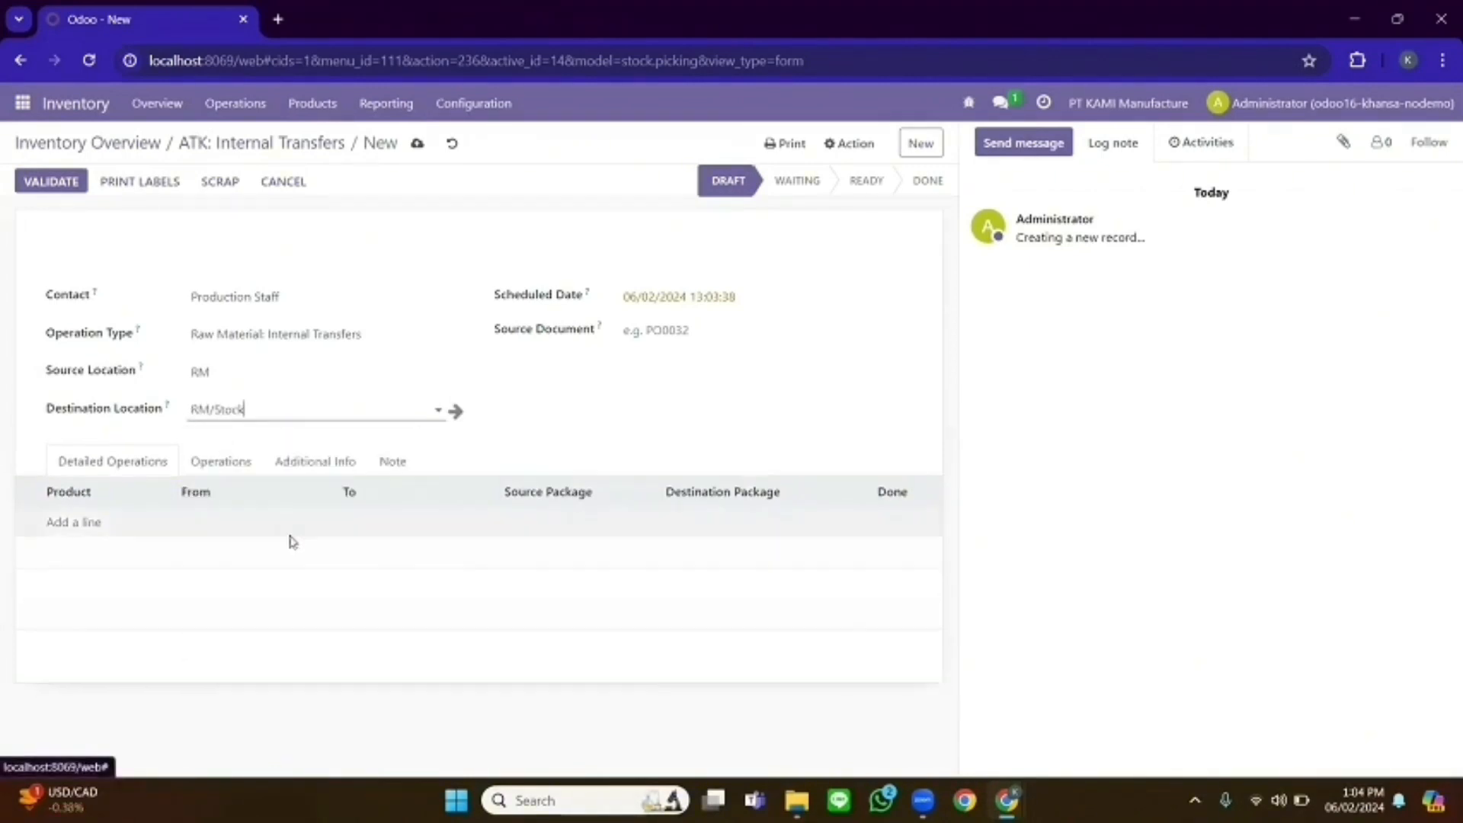
# - Add a line for RM_0021 Body 2x6 Kuning, then return to the transfers list
pyautogui.click(80, 522)
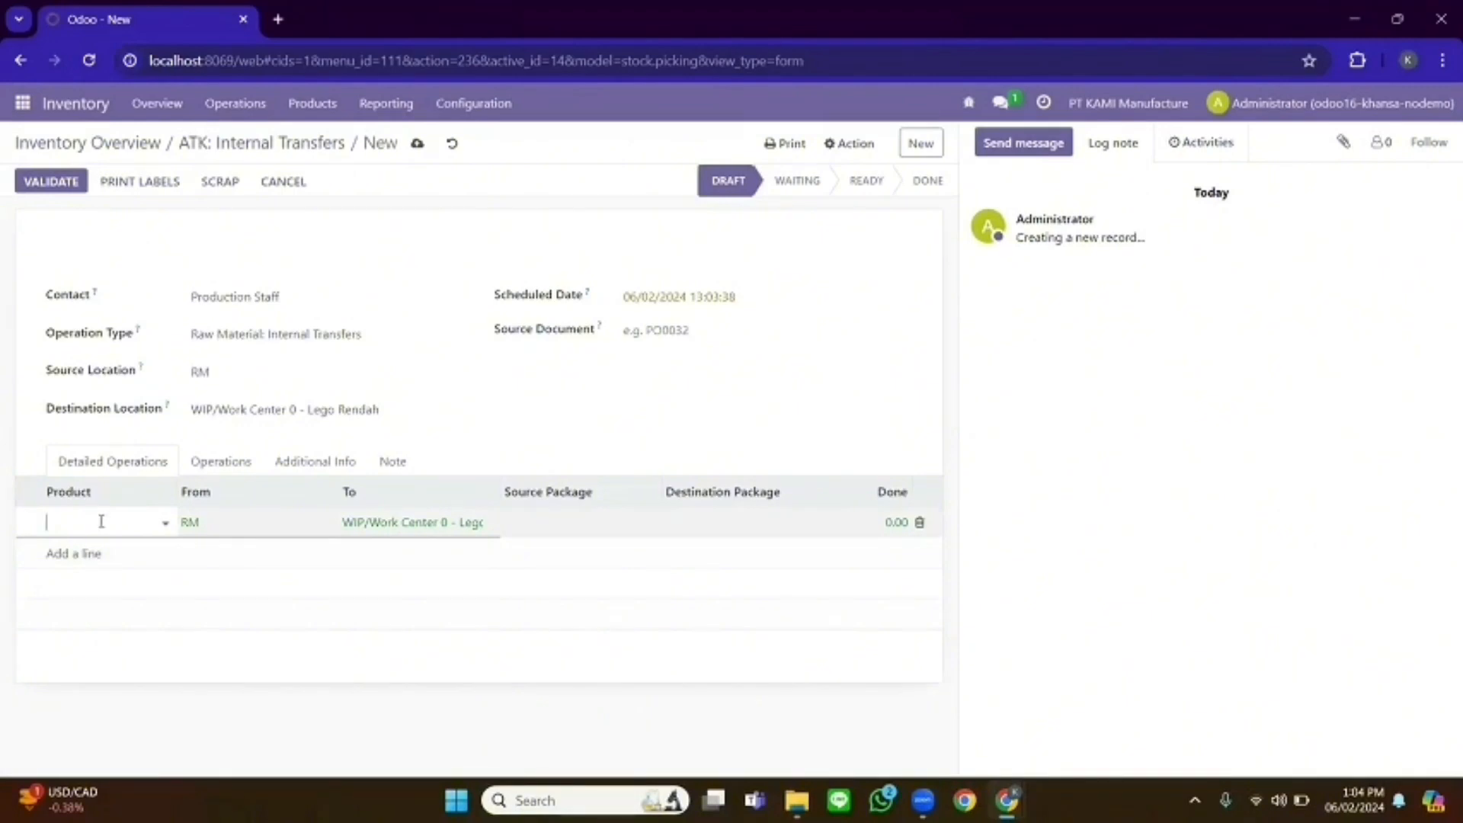
pyautogui.write('RM')
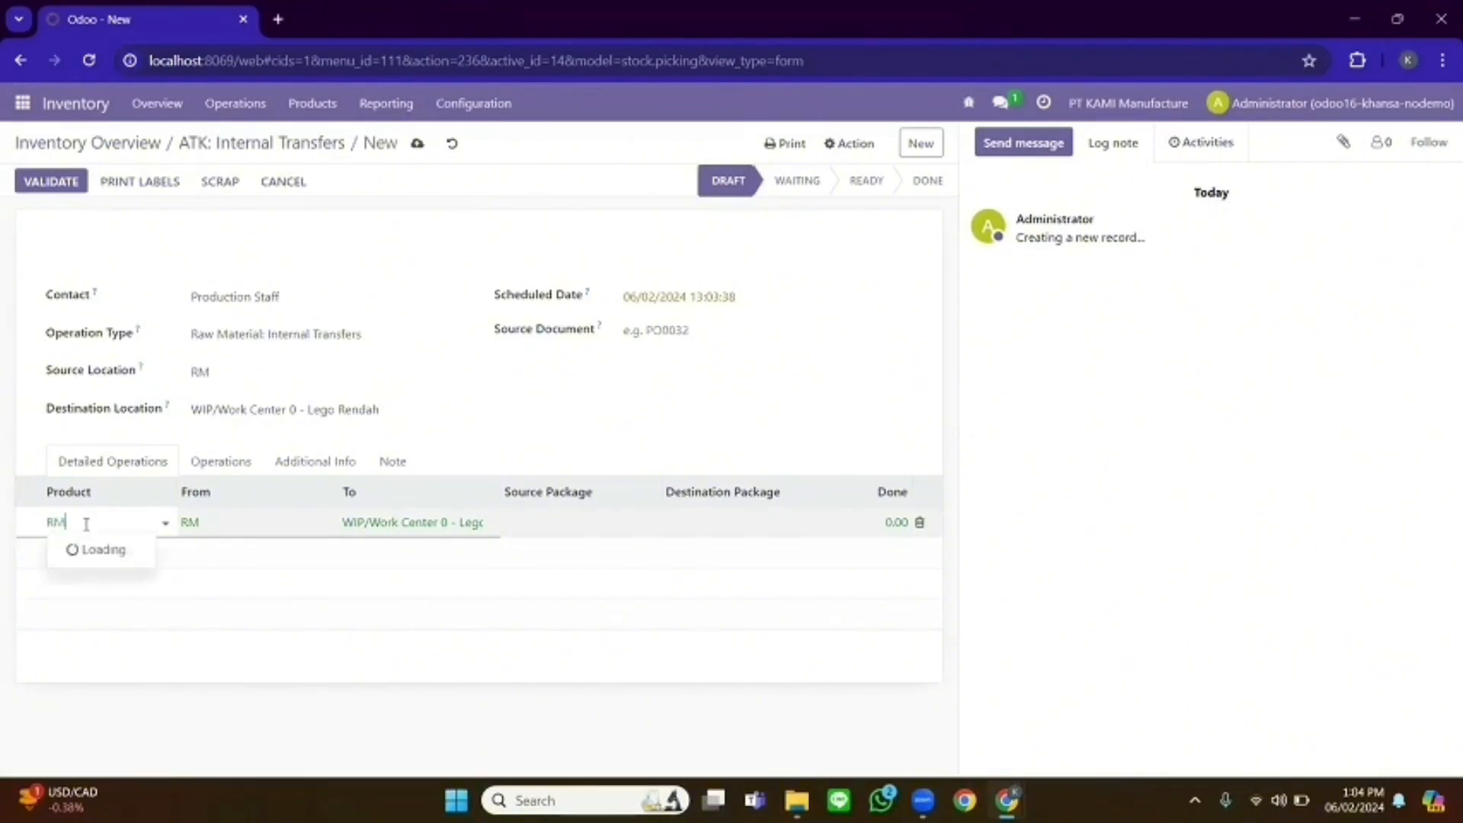
pyautogui.click(164, 259)
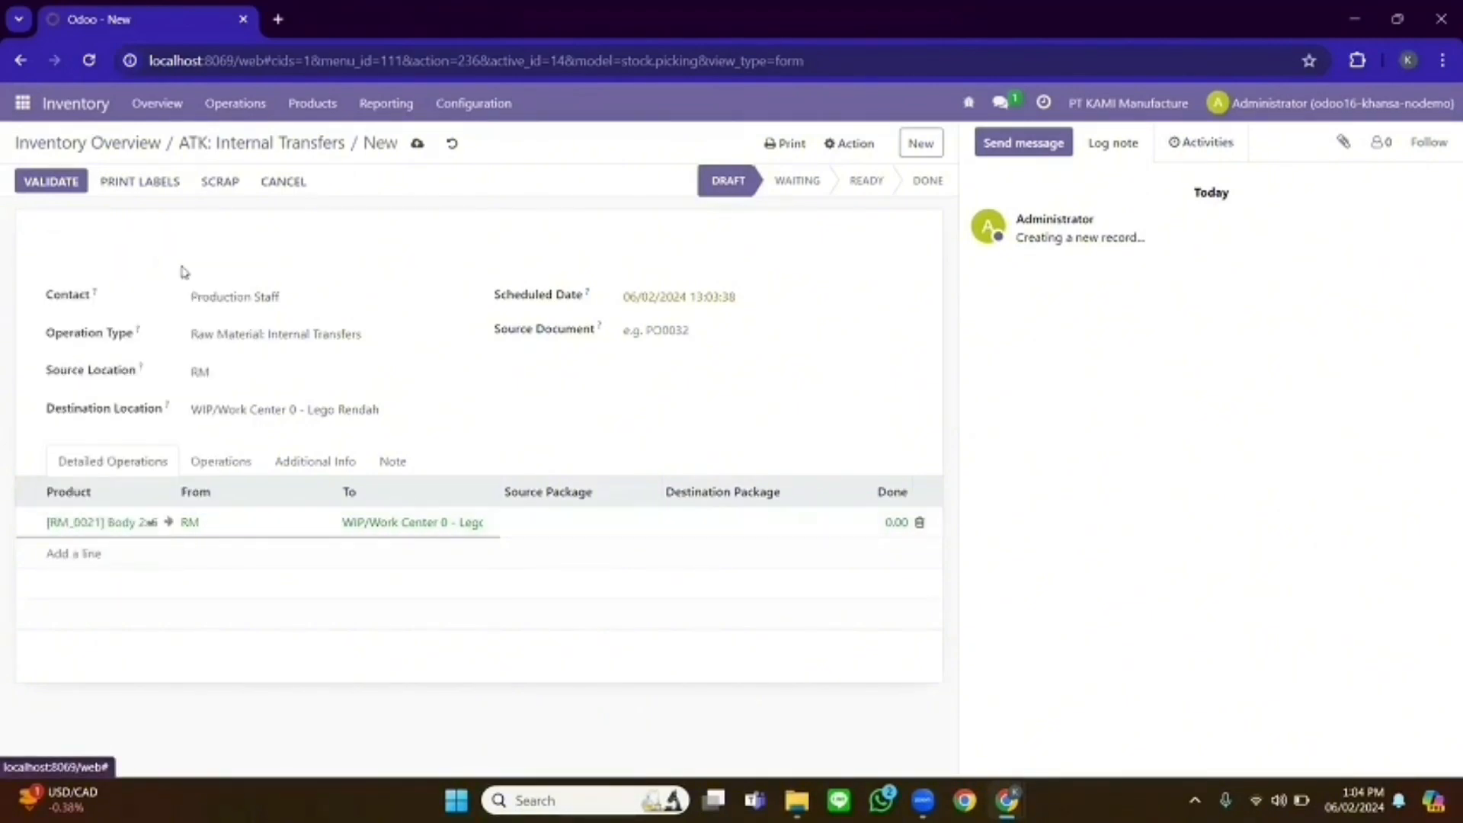
pyautogui.click(892, 523)
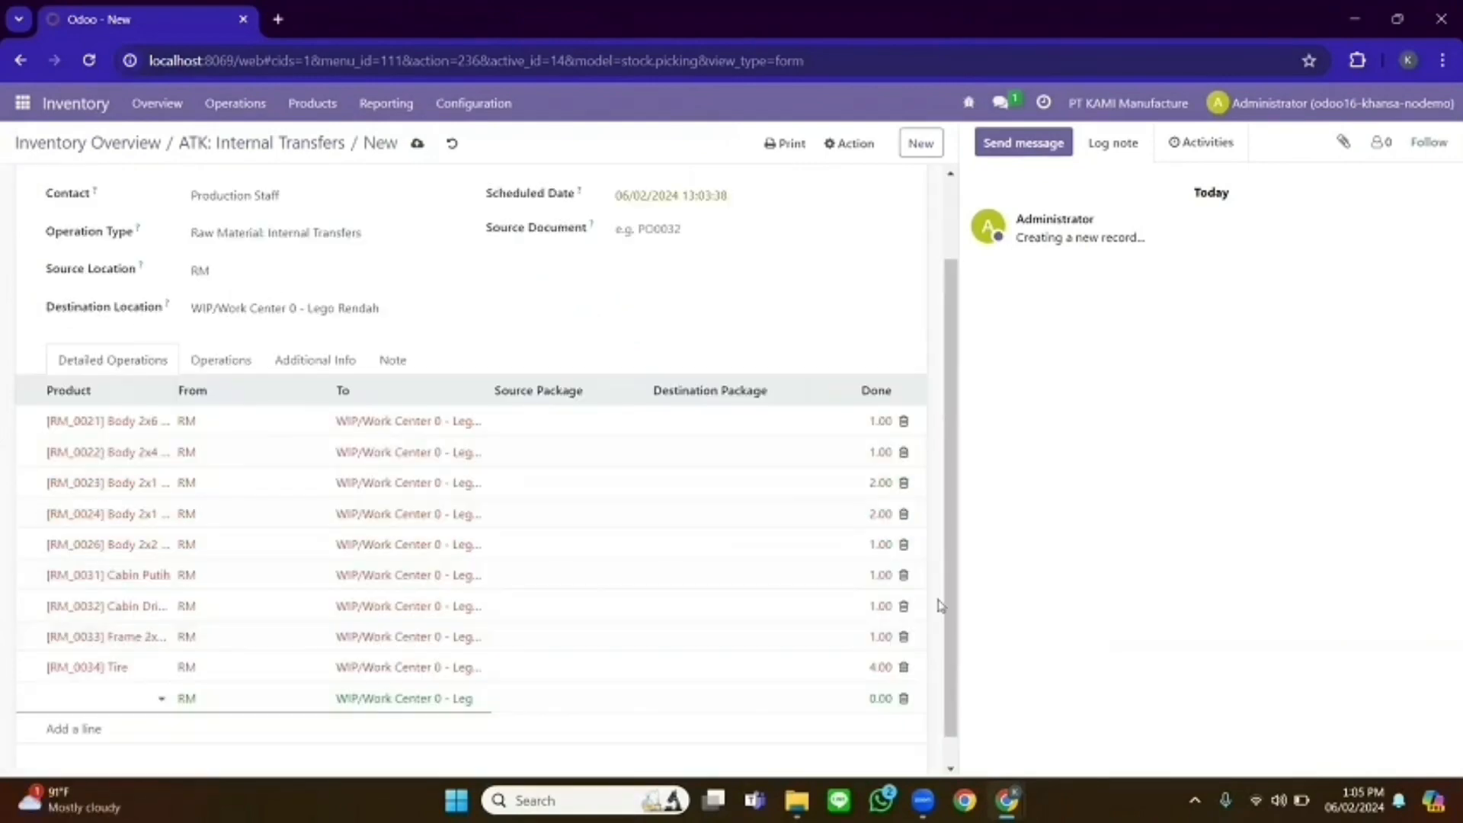
pyautogui.moveTo(941, 604); pyautogui.dragTo(915, 516)
pyautogui.click(941, 513)
pyautogui.scroll(1, 946, 465)
pyautogui.scroll(2, 945, 465)
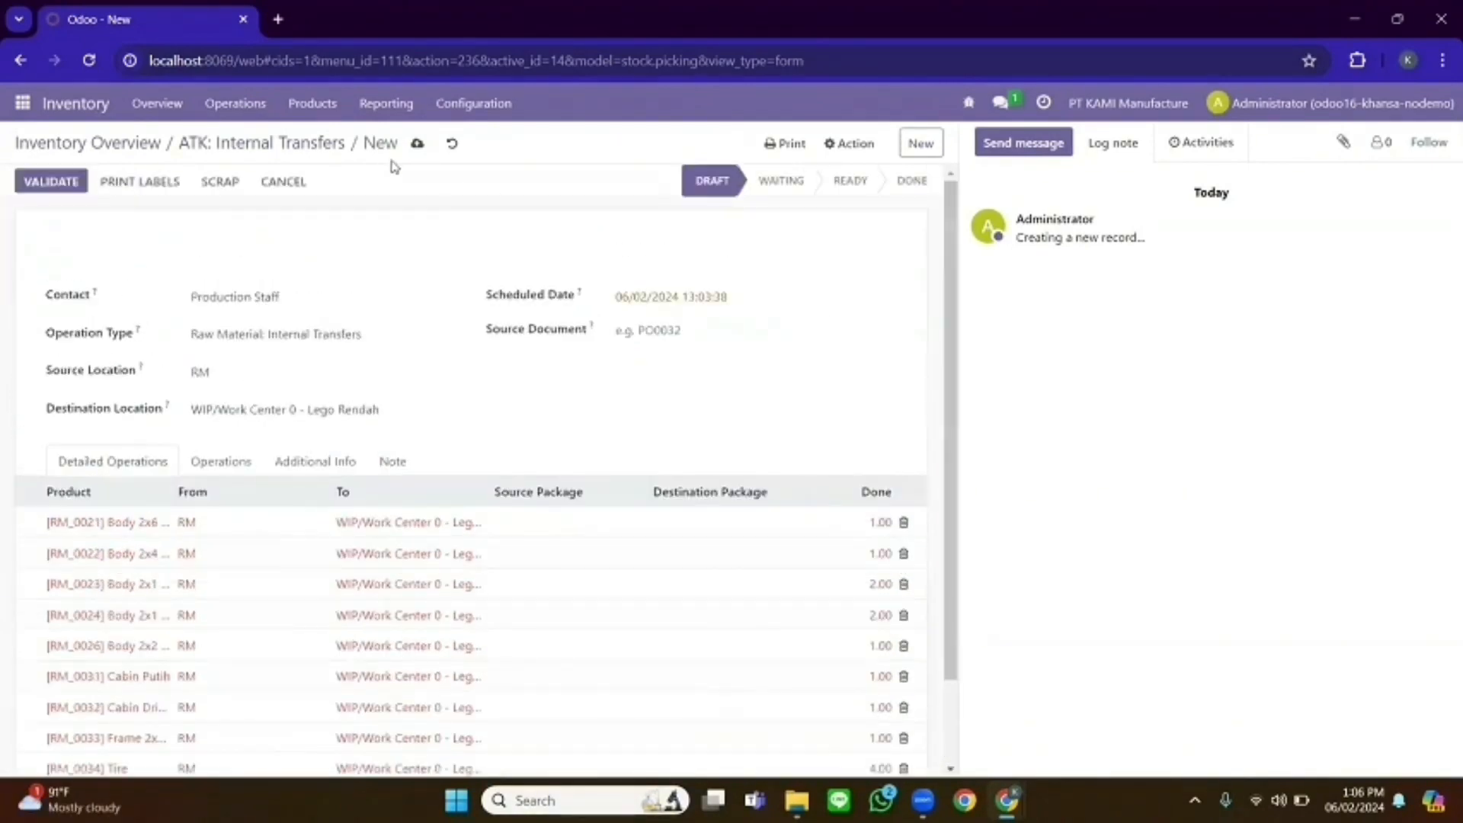
pyautogui.click(261, 144)
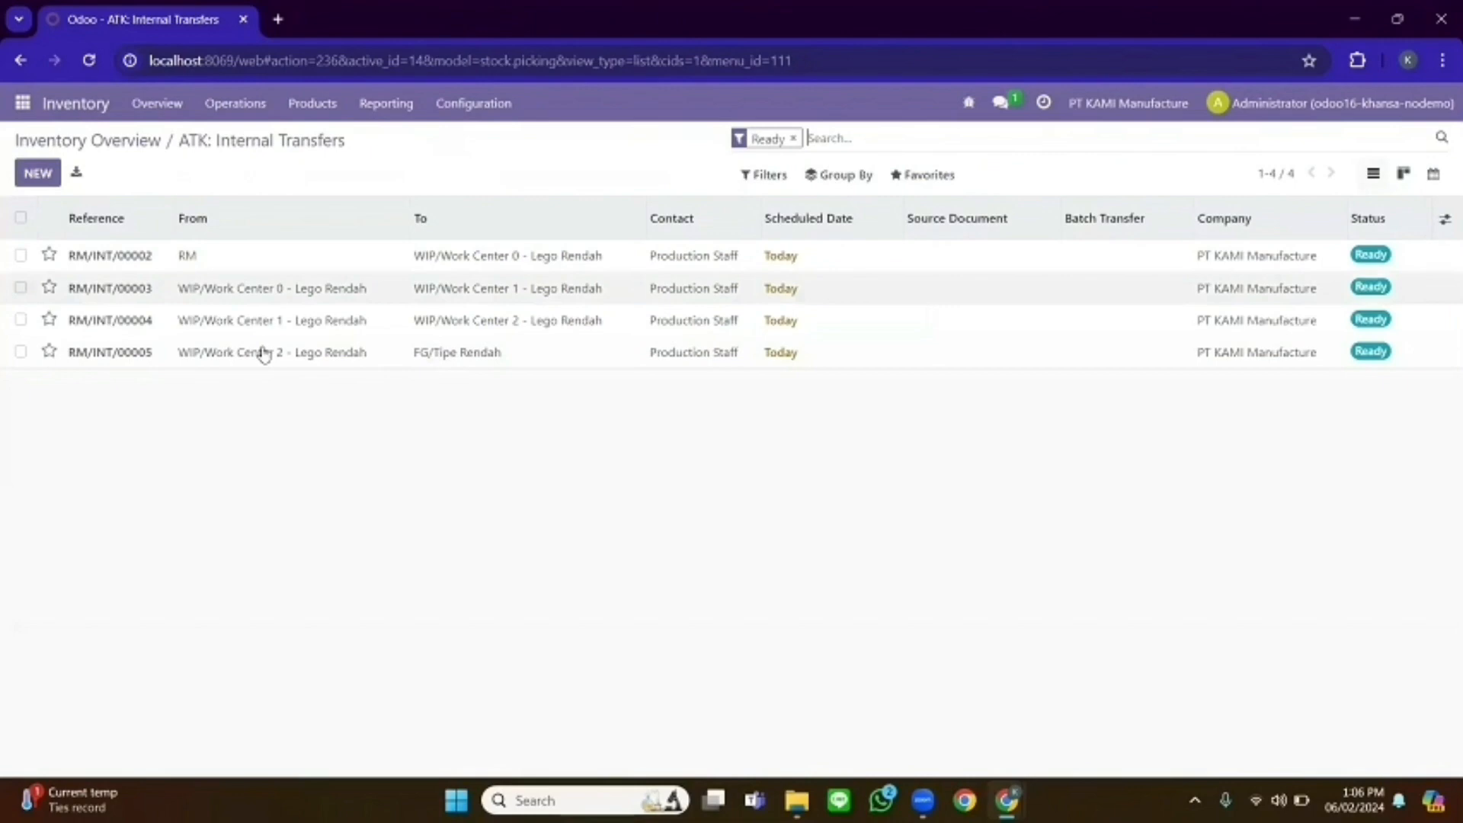
# - Look over transfer RM/INT/00002, then snap Odoo to the right half beside the assignment PDF
pyautogui.click(191, 259)
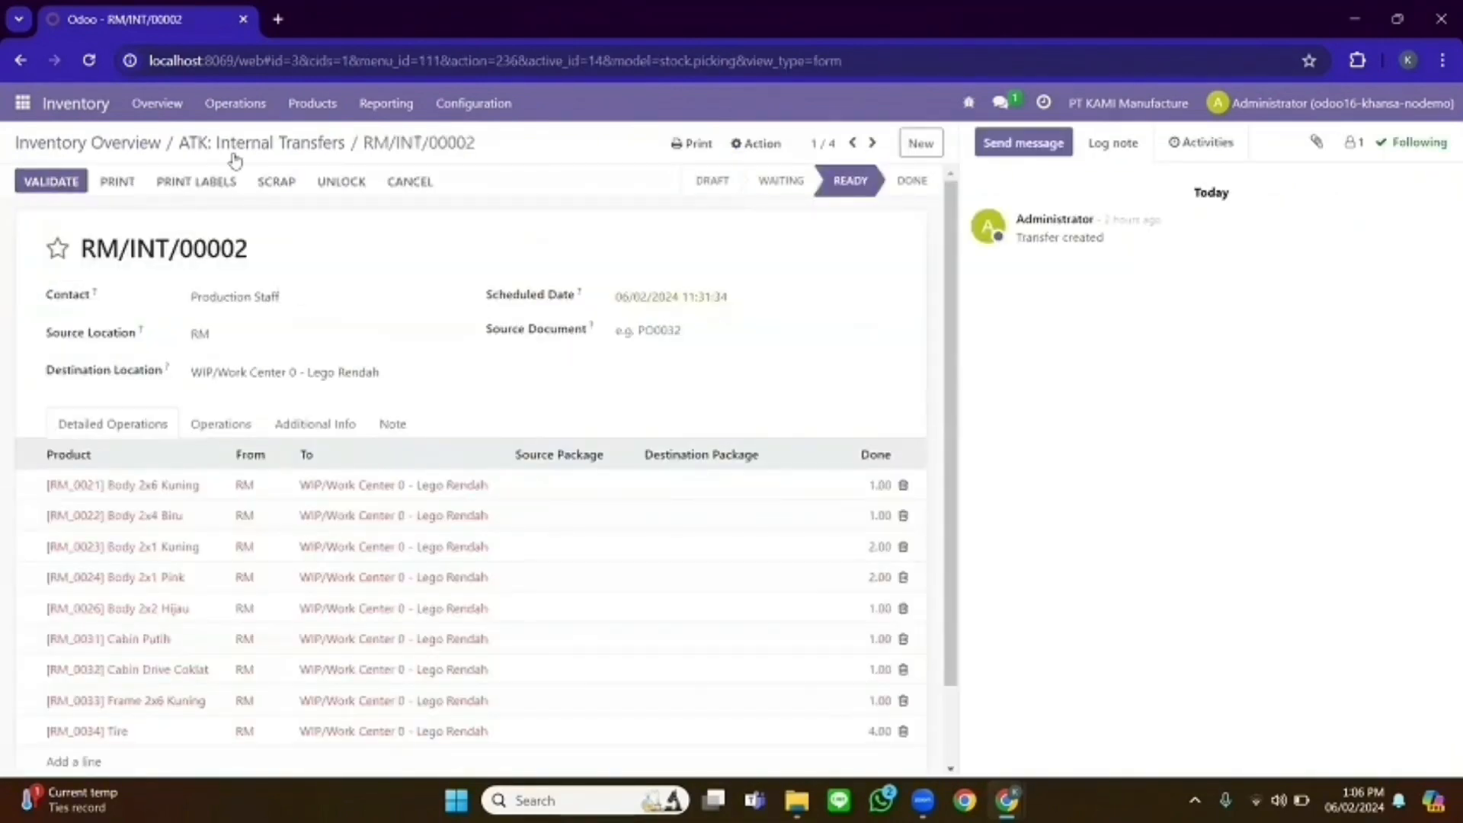
pyautogui.click(204, 145)
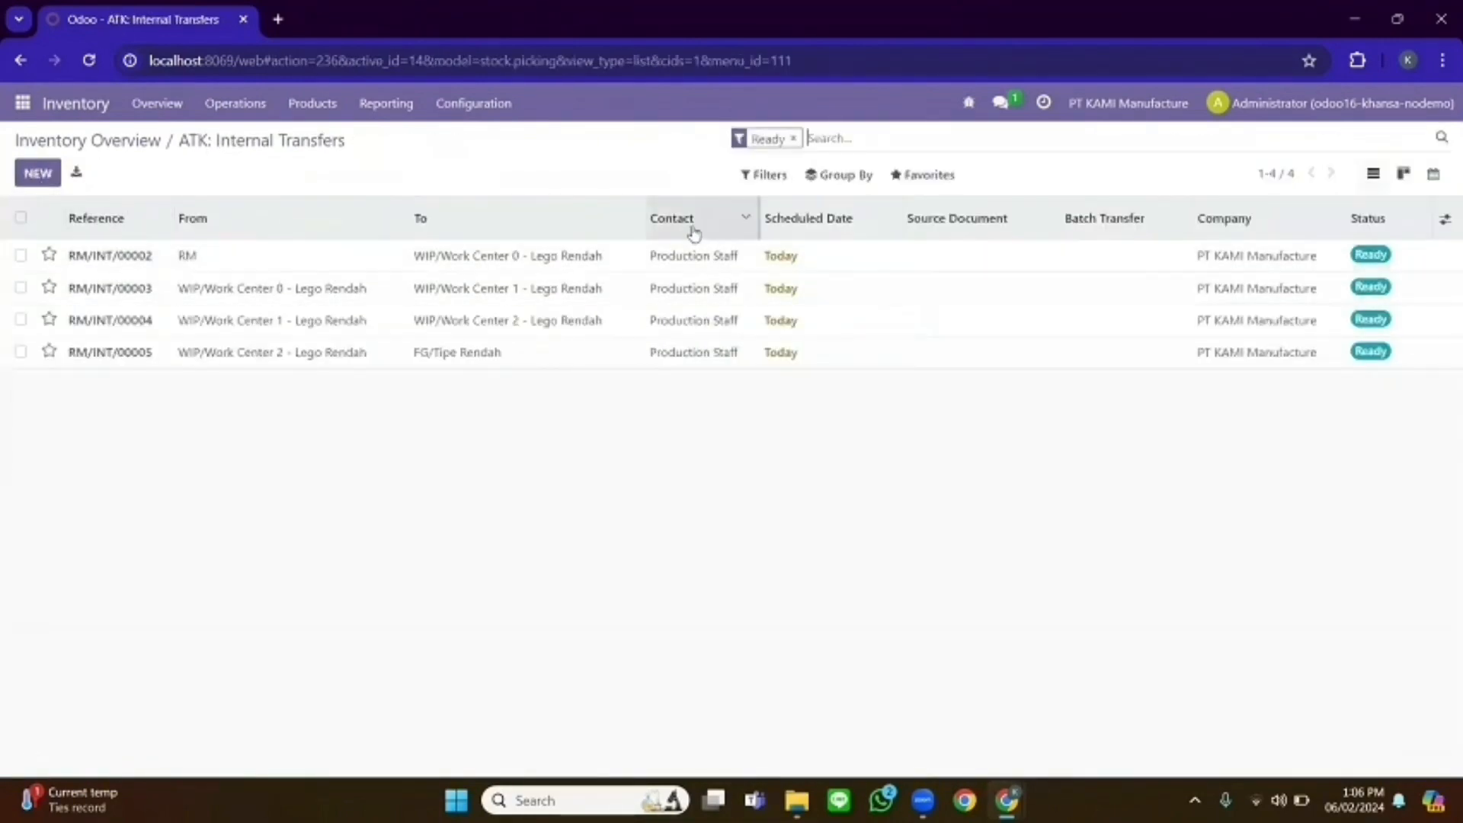
pyautogui.press('super+Right')
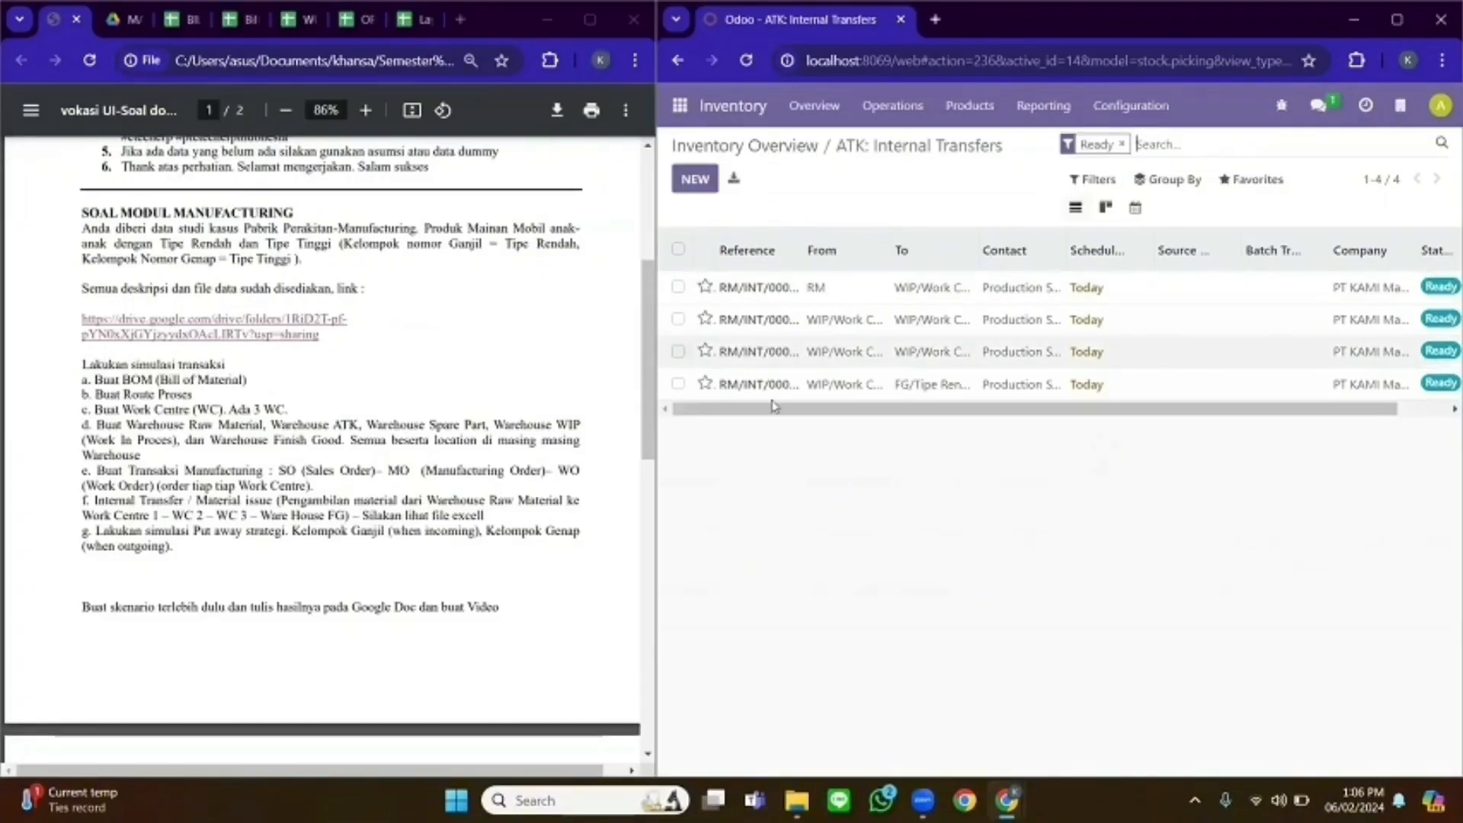
pyautogui.moveTo(864, 412); pyautogui.dragTo(914, 413)
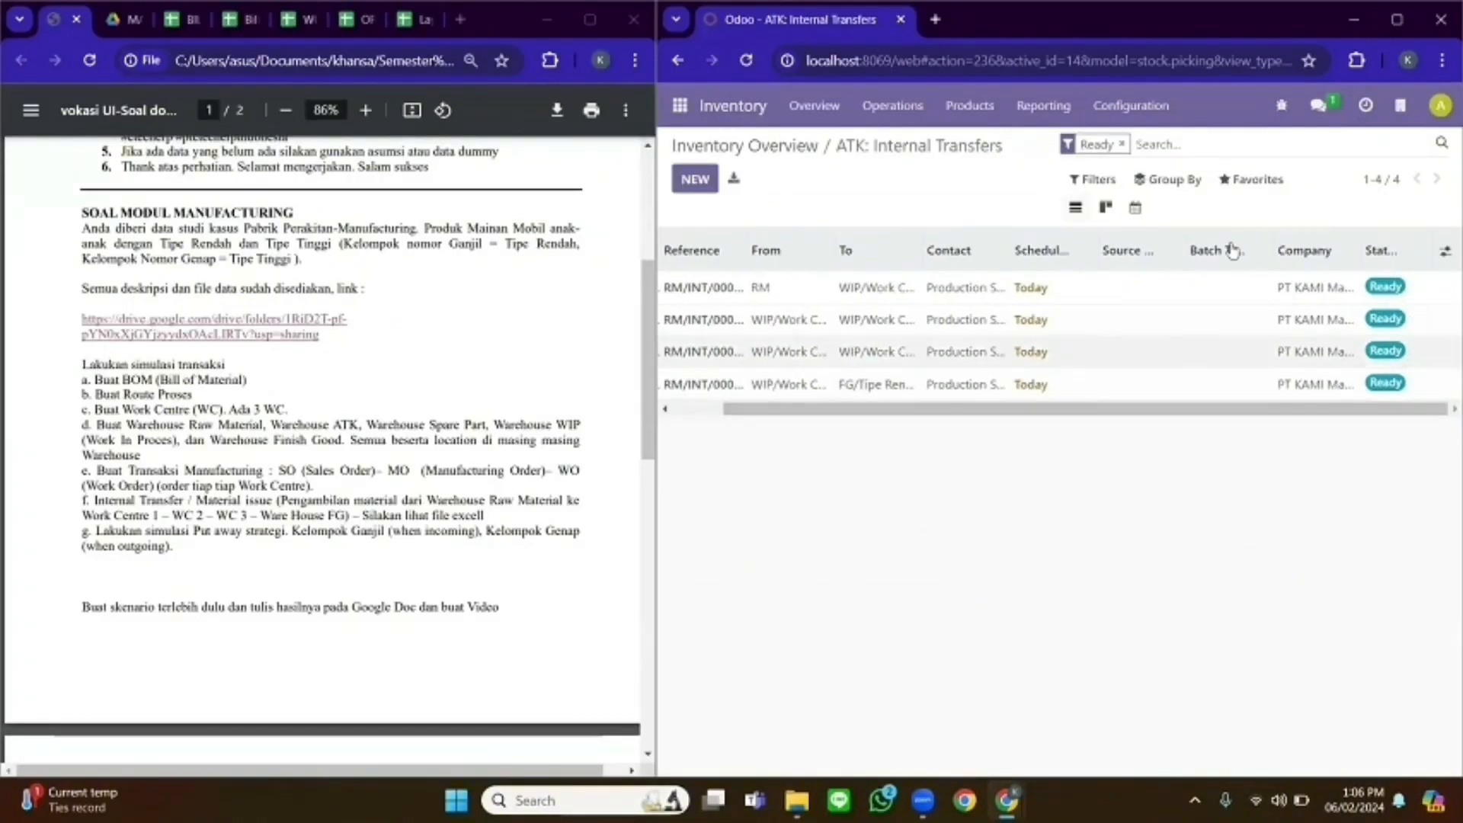
pyautogui.moveTo(1374, 274)
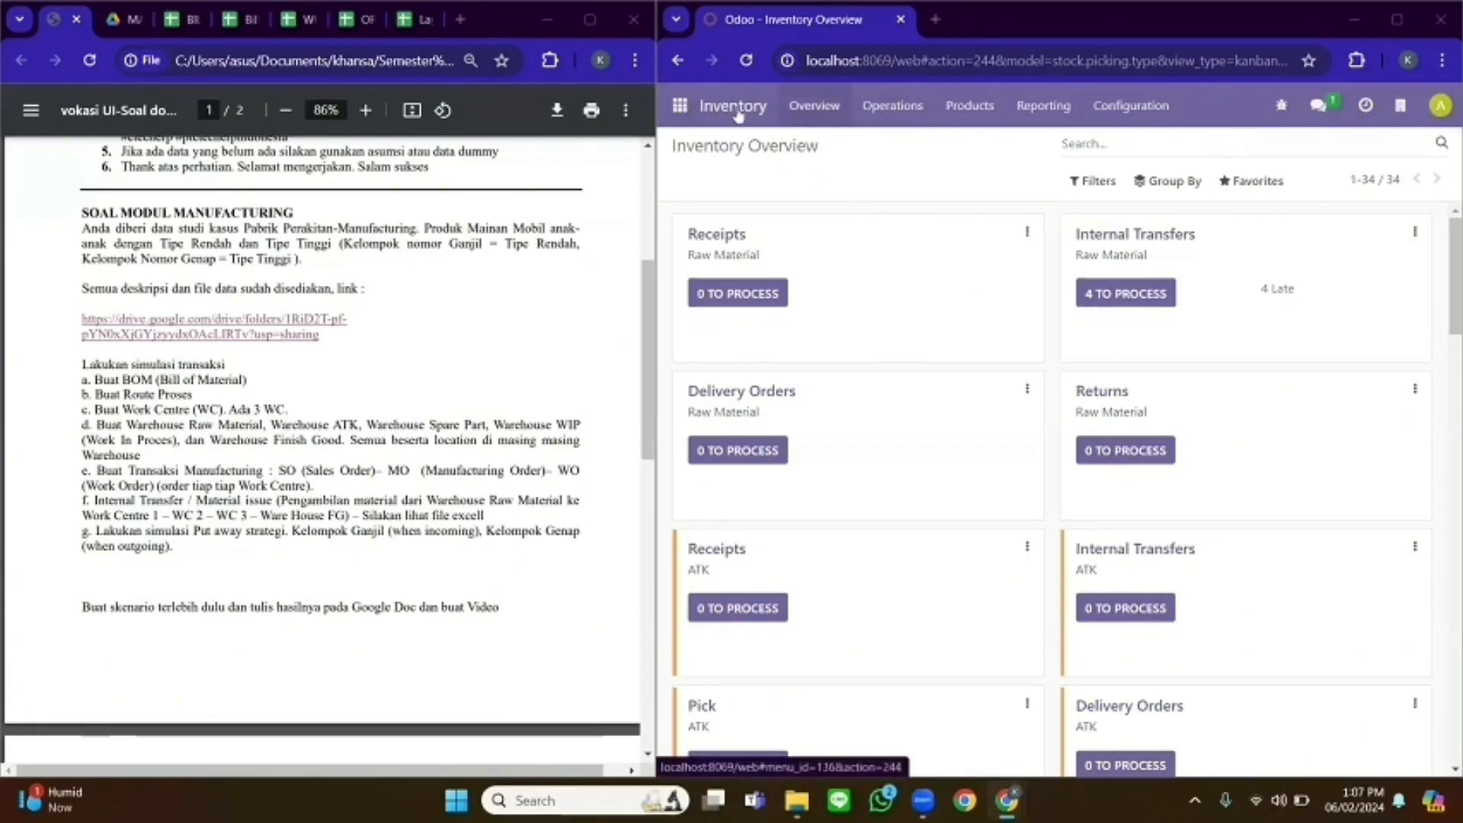
# - Open the RM/Body location record from the Locations list under Configuration
pyautogui.click(1132, 107)
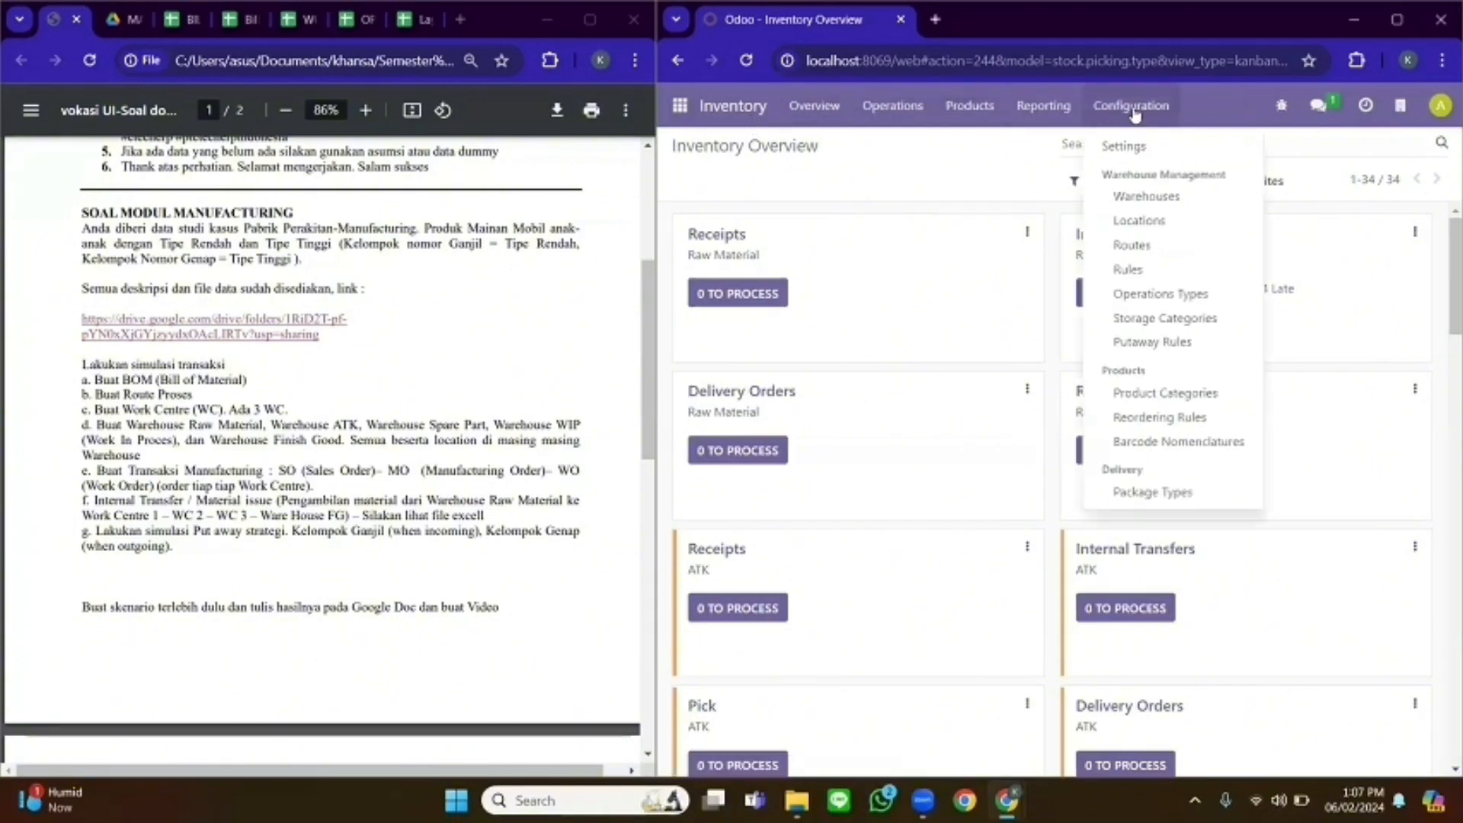
pyautogui.click(1141, 197)
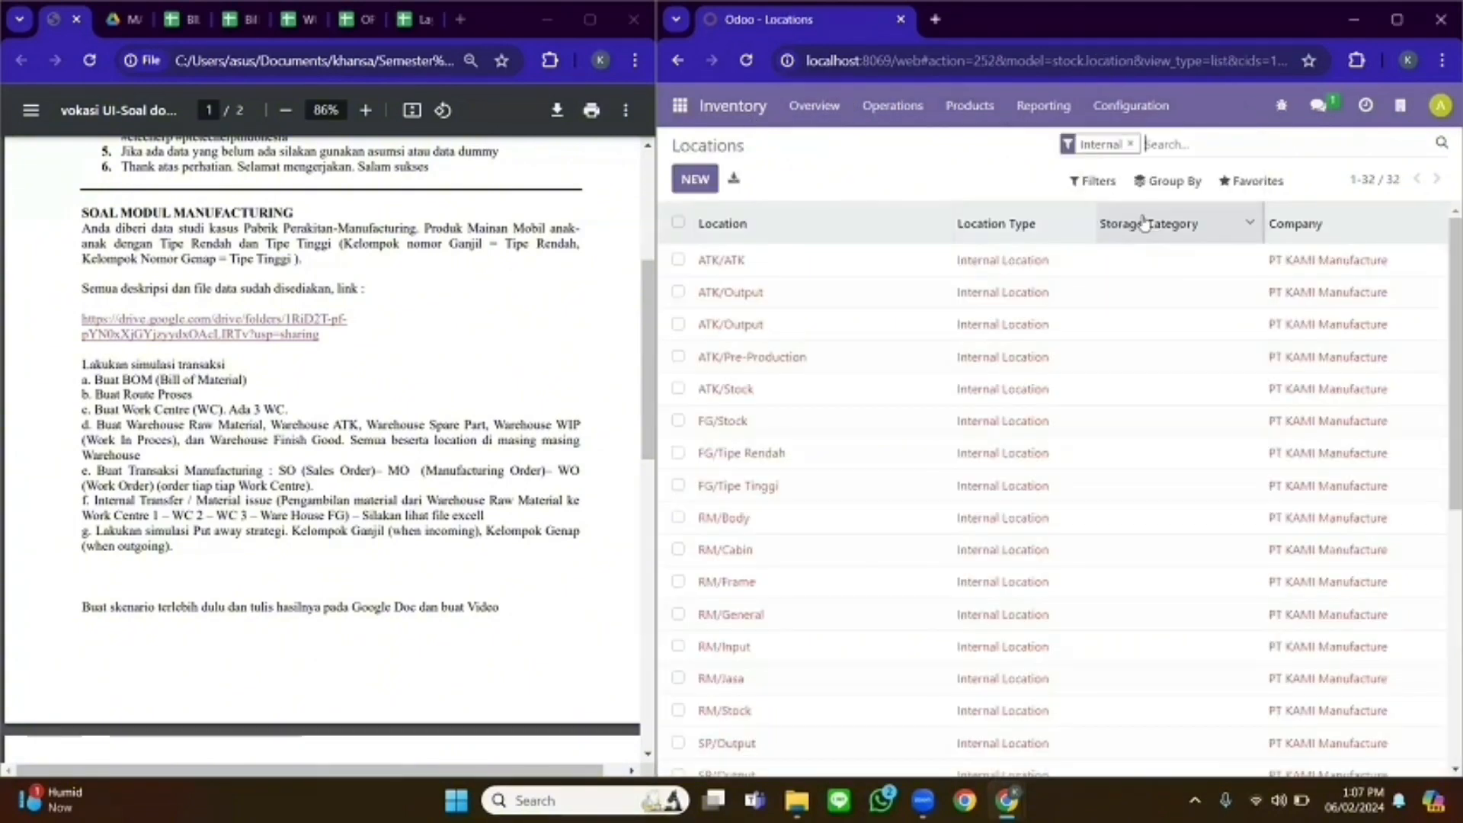
pyautogui.scroll(-5, 1441, 320)
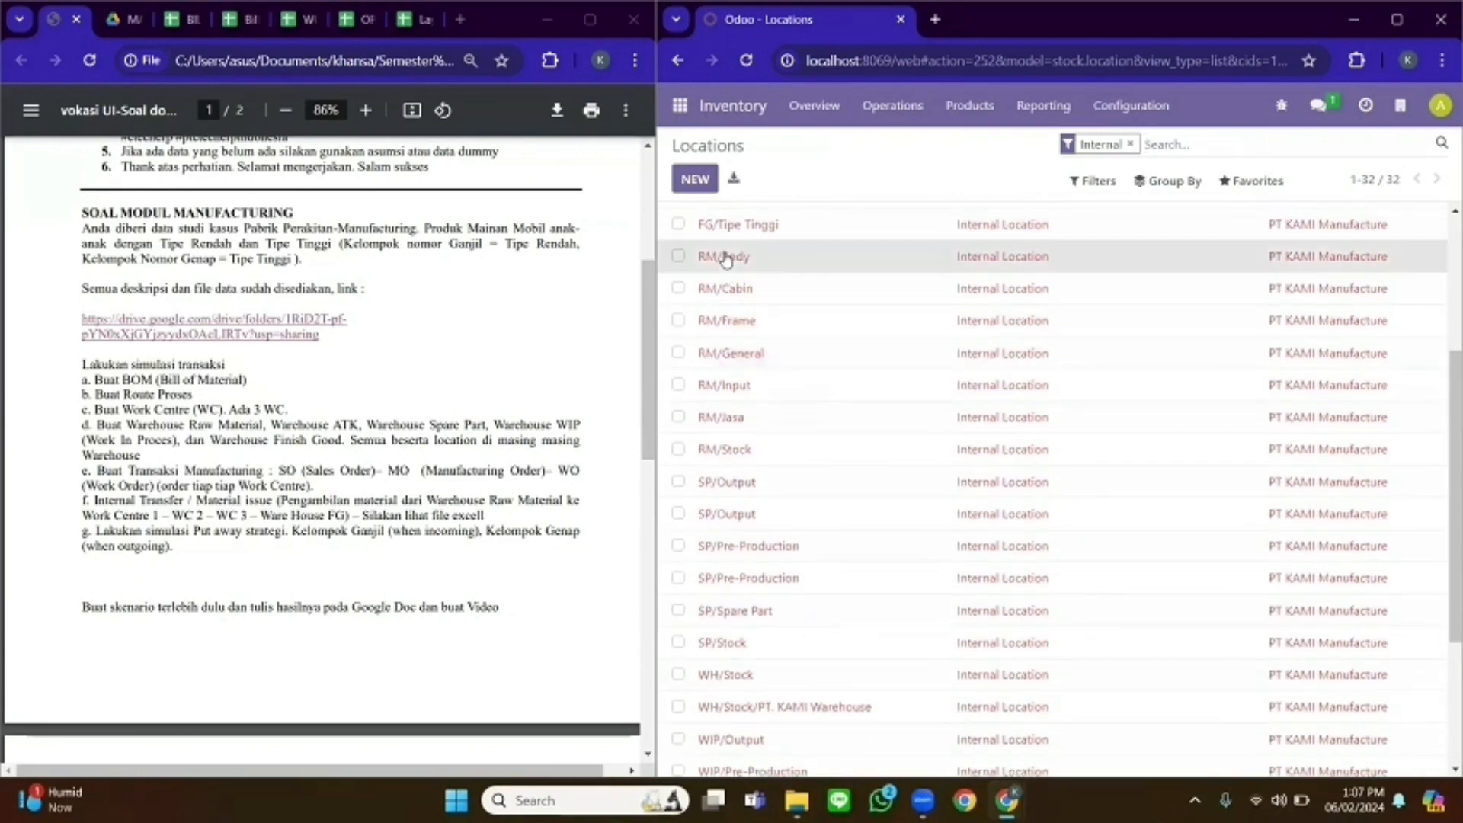
pyautogui.click(725, 257)
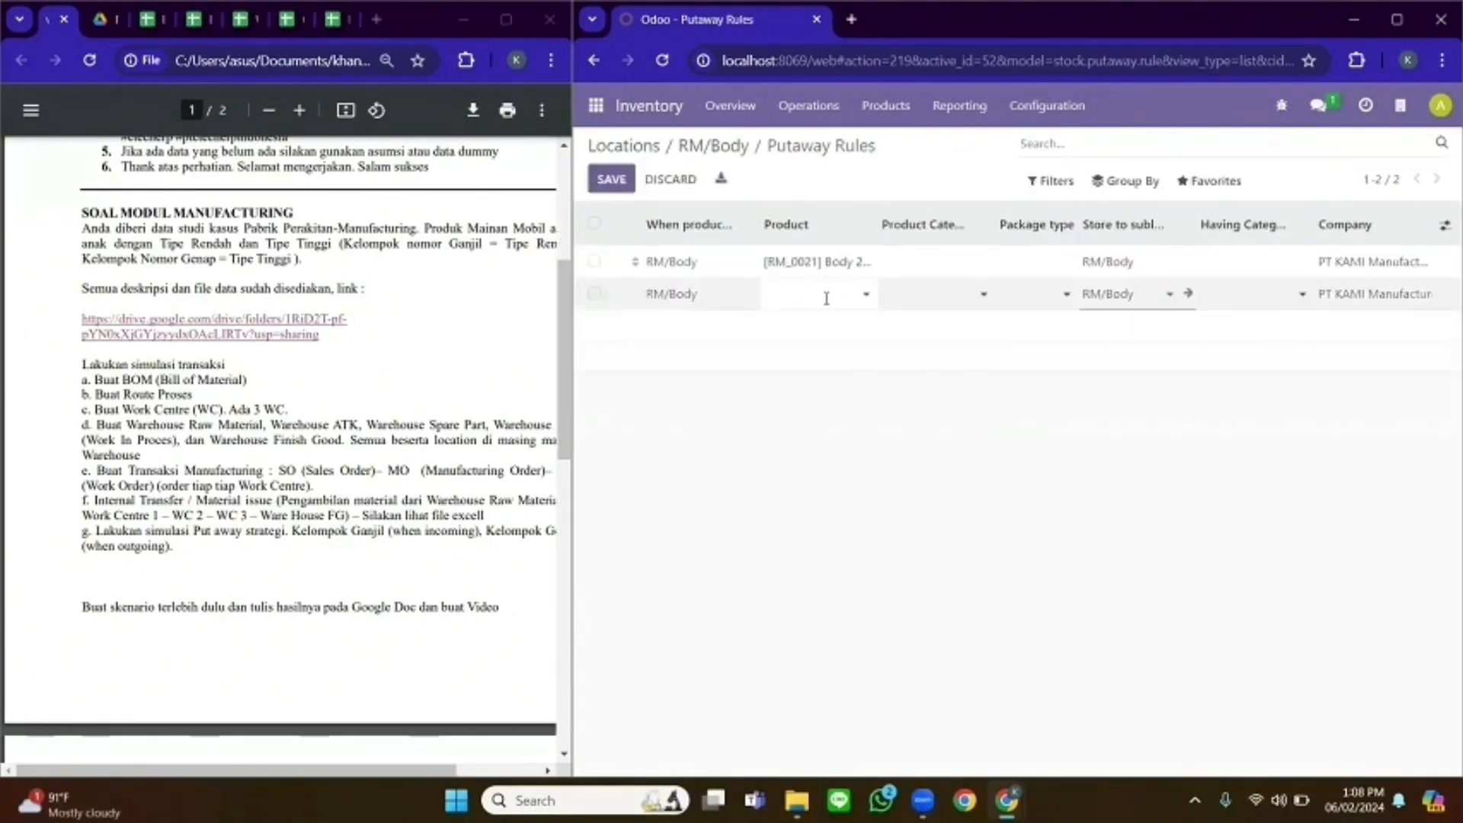
# - Draft a putaway rule for [RM_0022] Body 2x4 Biru, discard it, and return to Locations
pyautogui.click(816, 298)
pyautogui.write('RM')
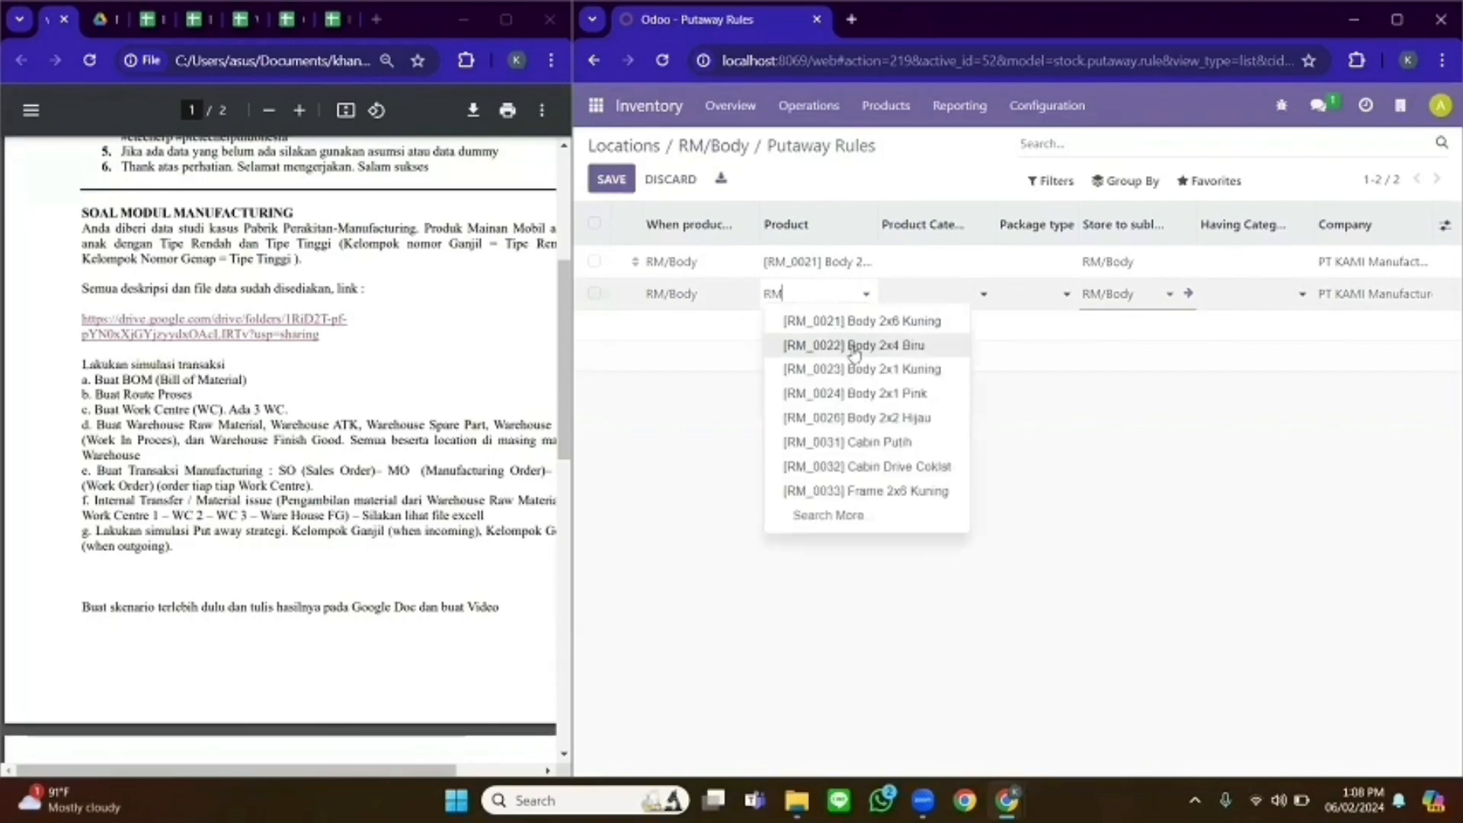
pyautogui.click(859, 348)
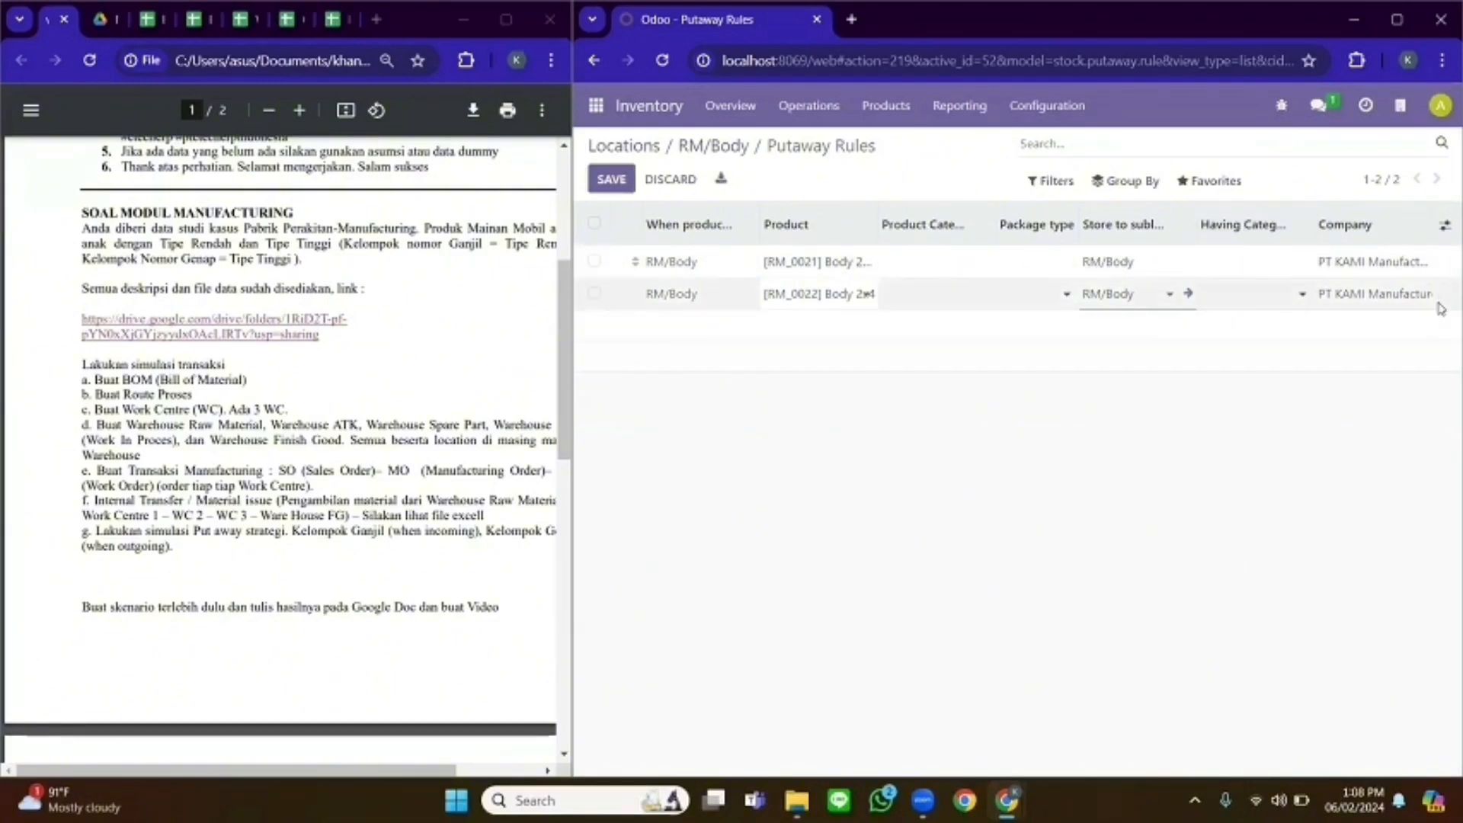
pyautogui.click(673, 179)
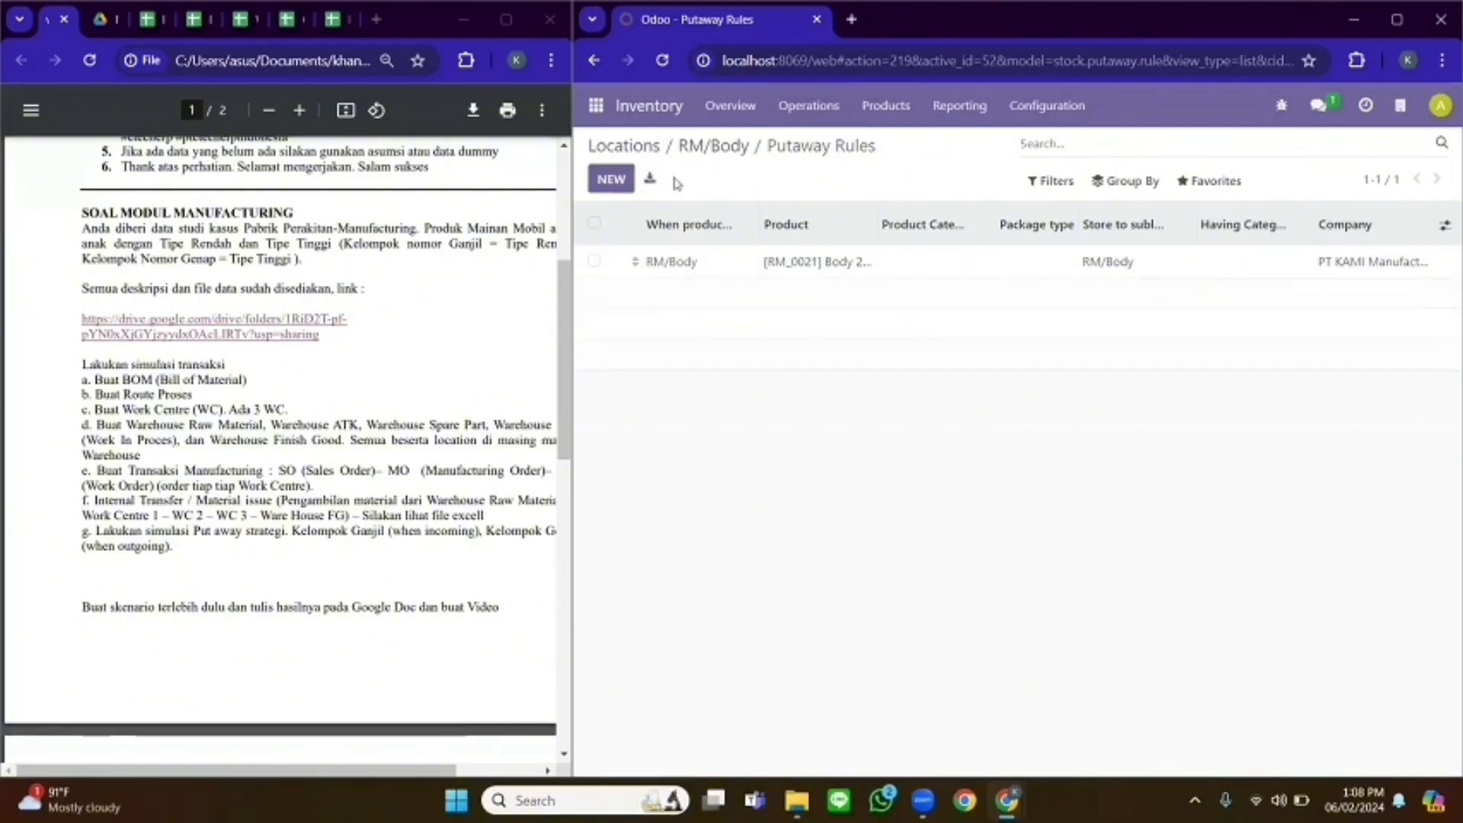
pyautogui.click(632, 145)
pyautogui.scroll(-2, 1443, 356)
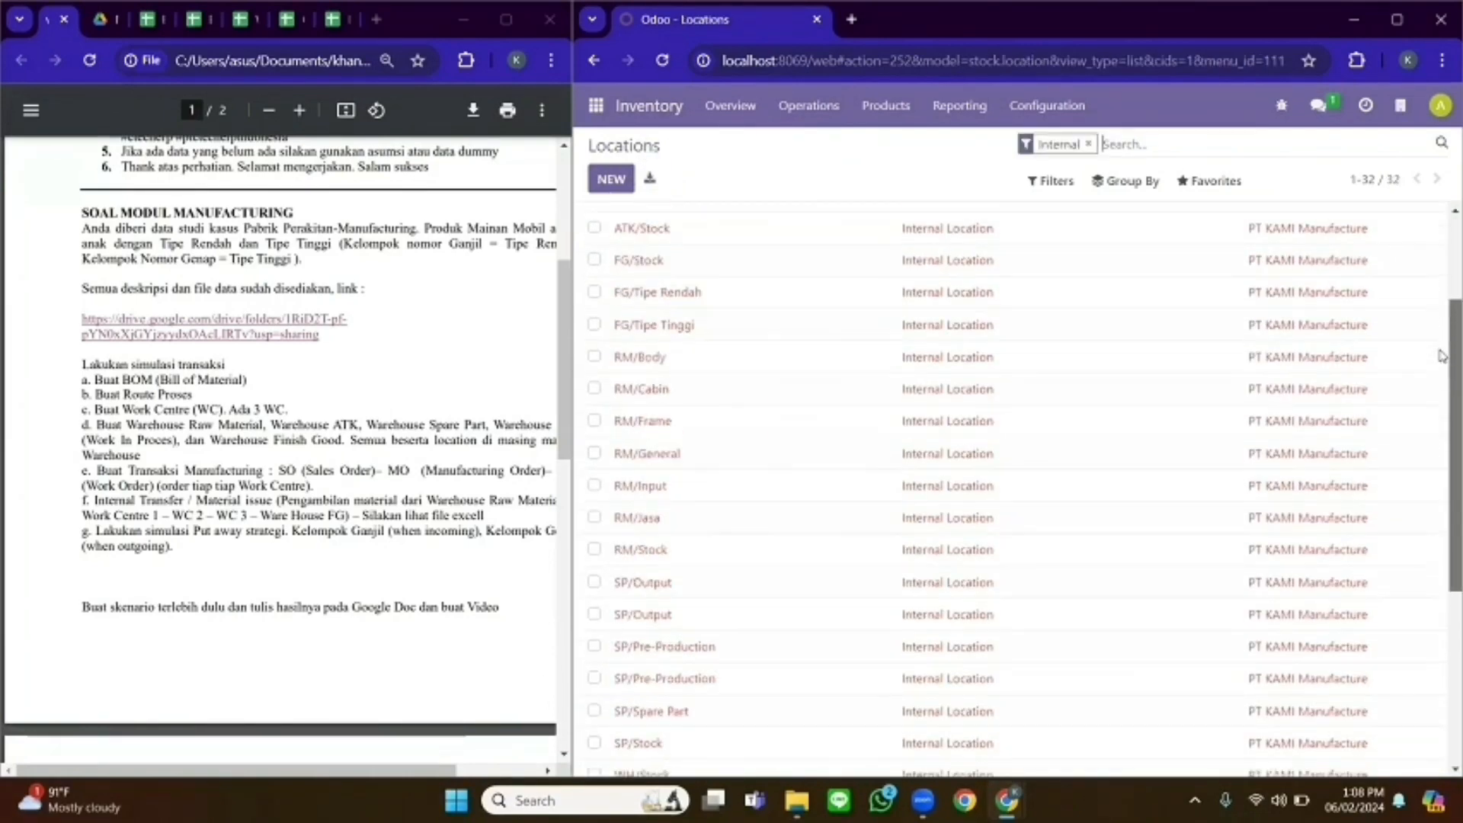
pyautogui.rightClick(1434, 280)
pyautogui.scroll(3, 1442, 226)
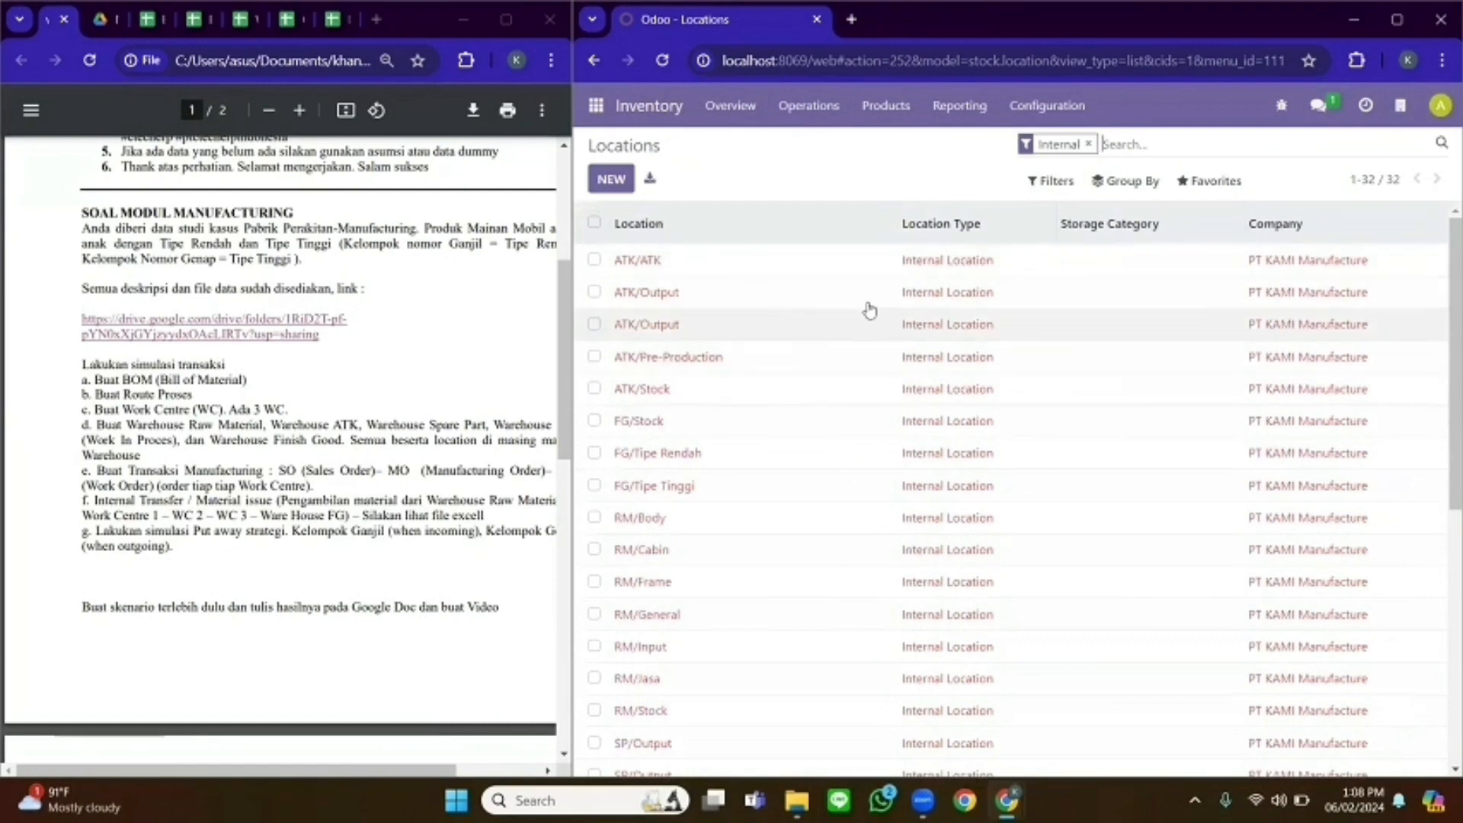
pyautogui.scroll(-5, 839, 419)
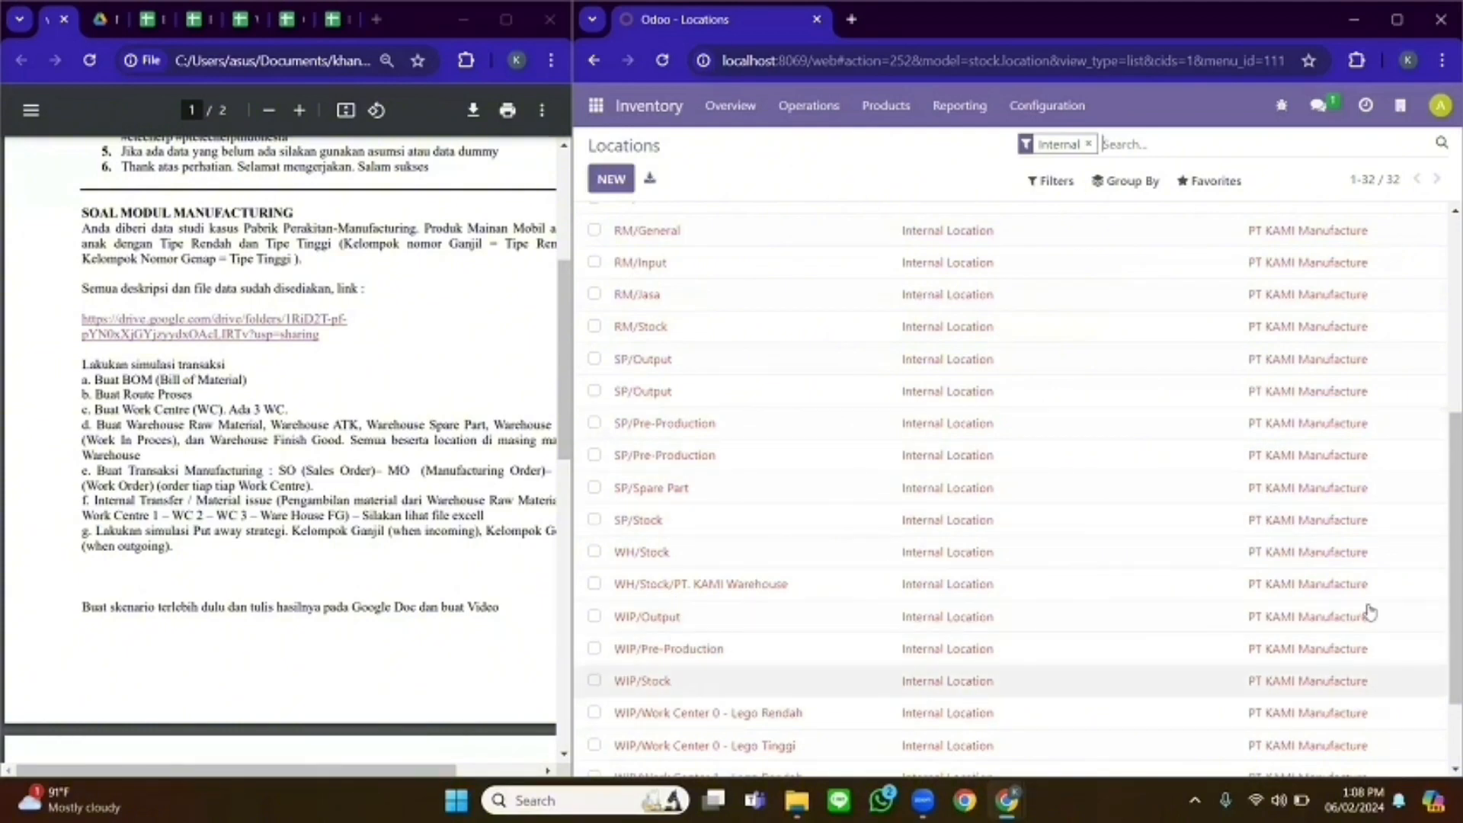
pyautogui.scroll(-2, 1440, 586)
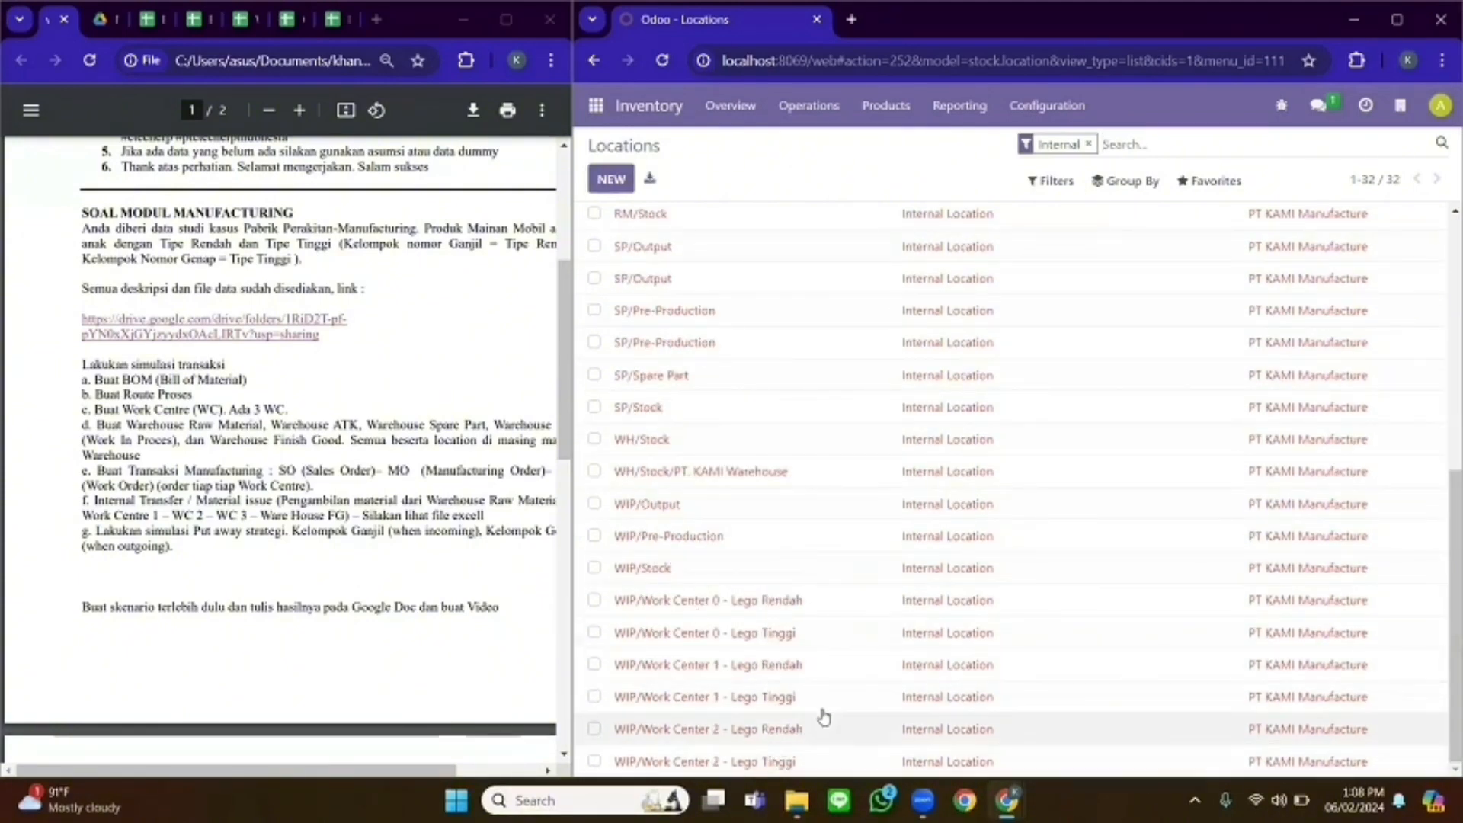
pyautogui.moveTo(1455, 608); pyautogui.dragTo(1401, 353)
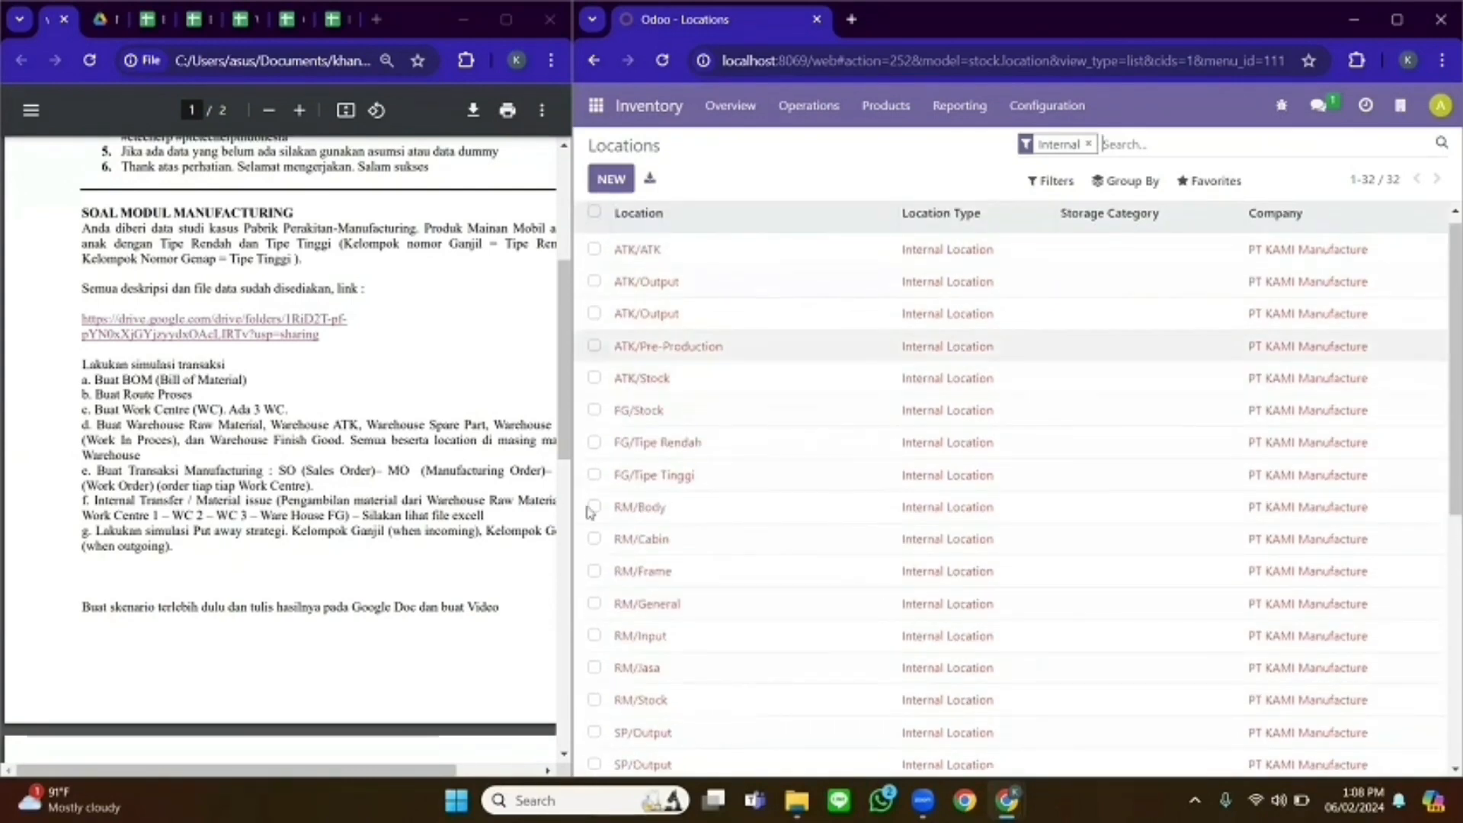